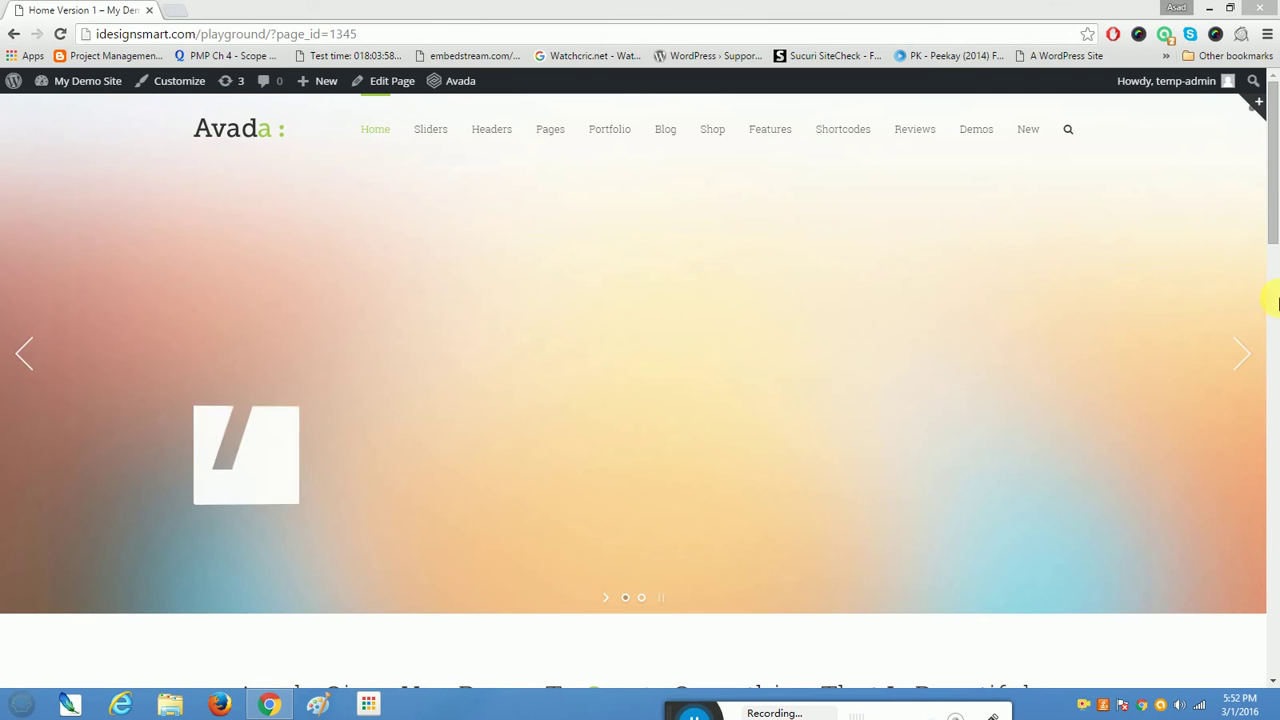
- Look over the Avada demo site's home page, including its slider, page address and navigation menu
drag(1271, 206, 1276, 155)
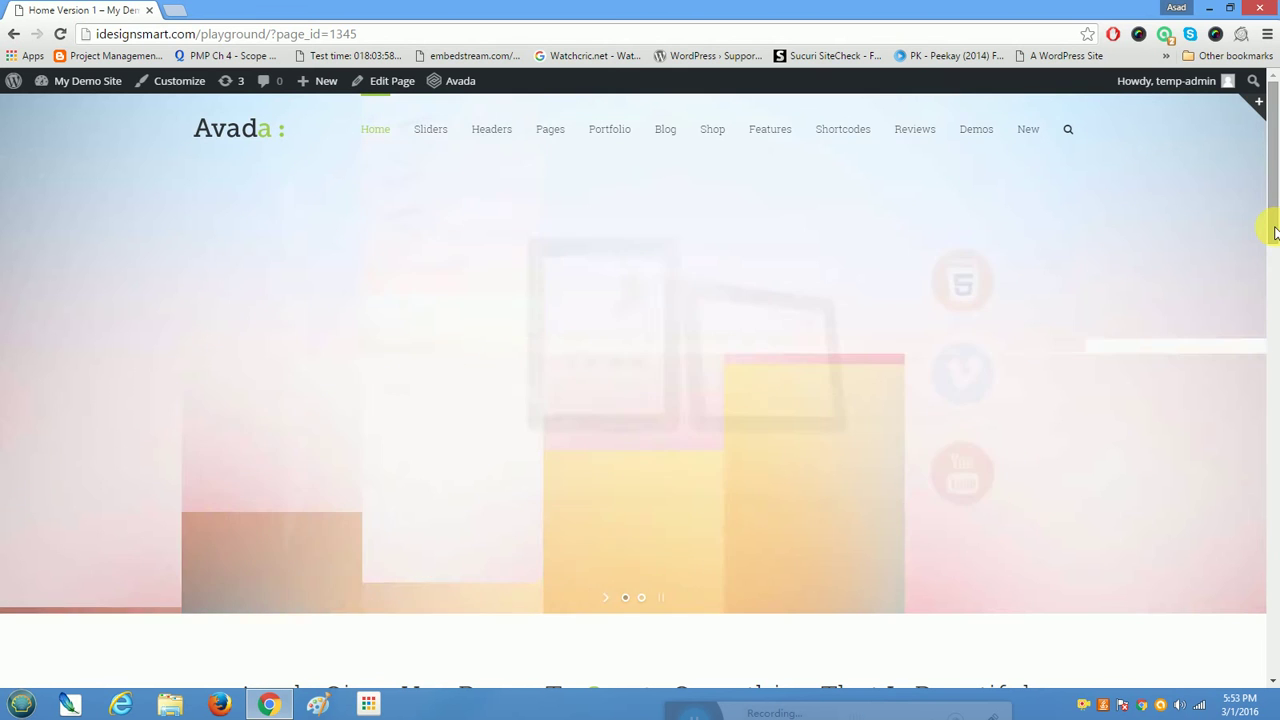
scroll(1270, 274, down, 5)
drag(1275, 313, 1268, 183)
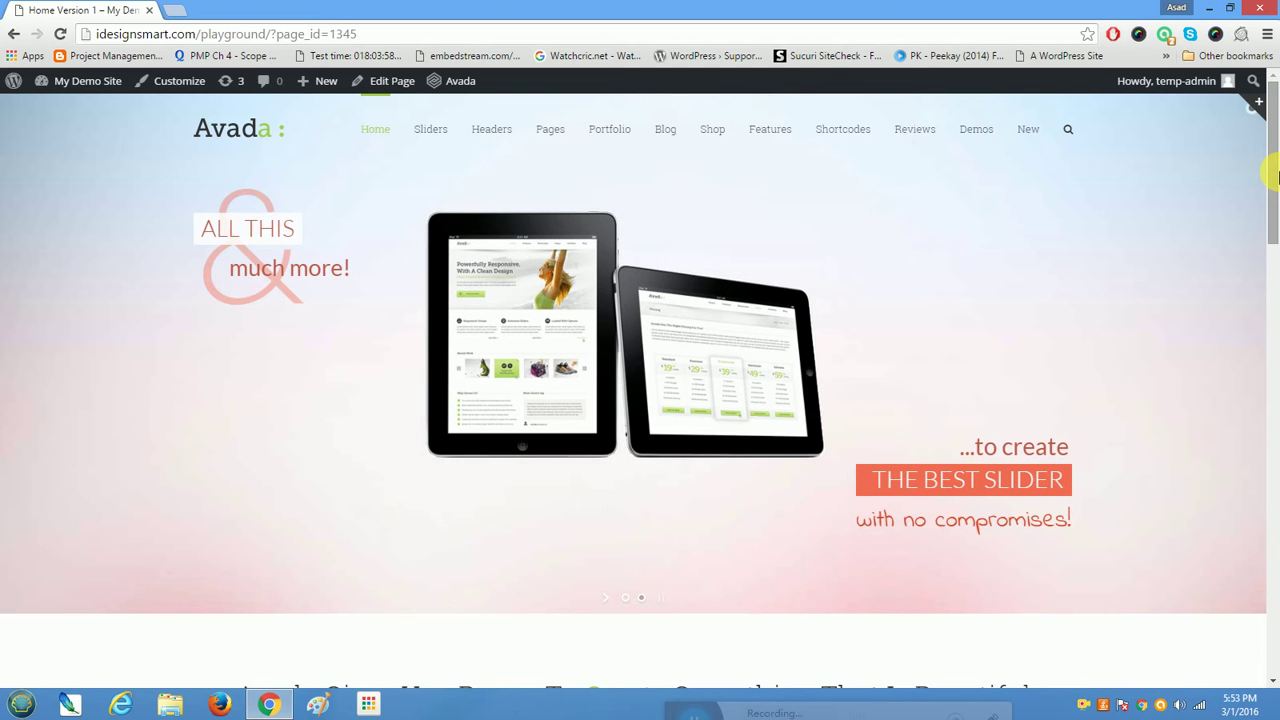
scroll(1140, 285, down, 2)
drag(1271, 205, 1273, 75)
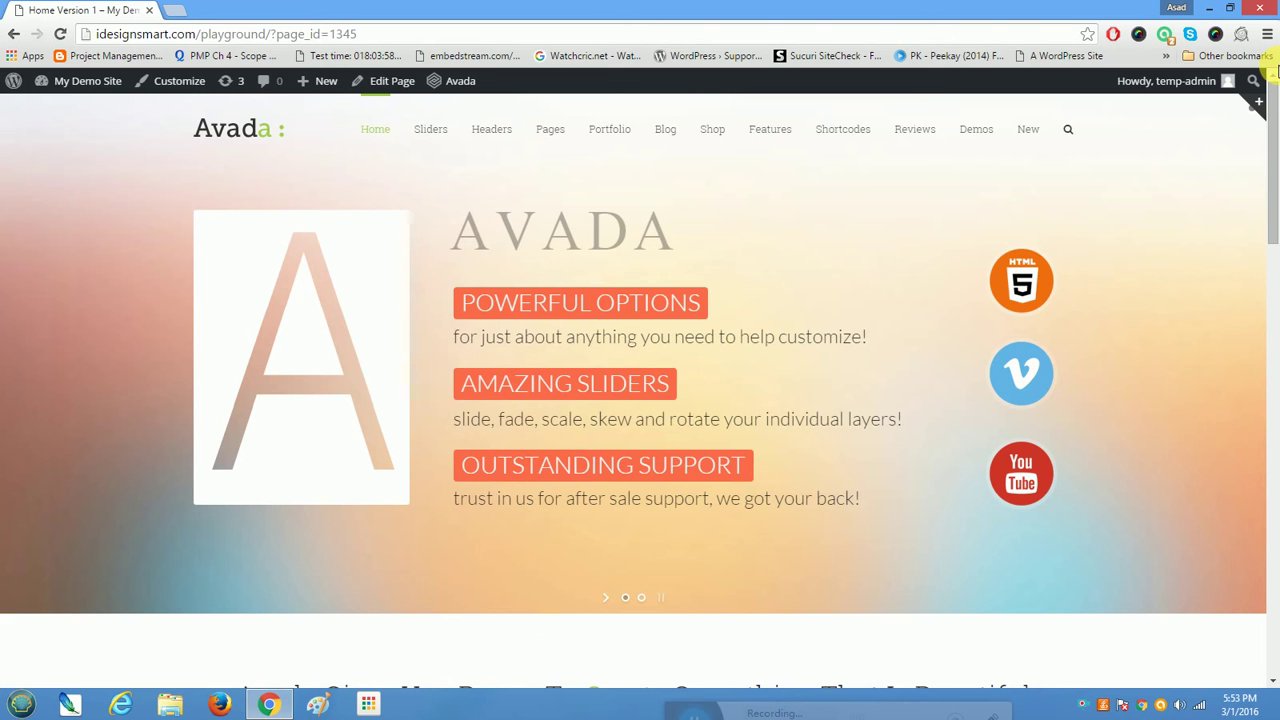
mouse_move(1195, 82)
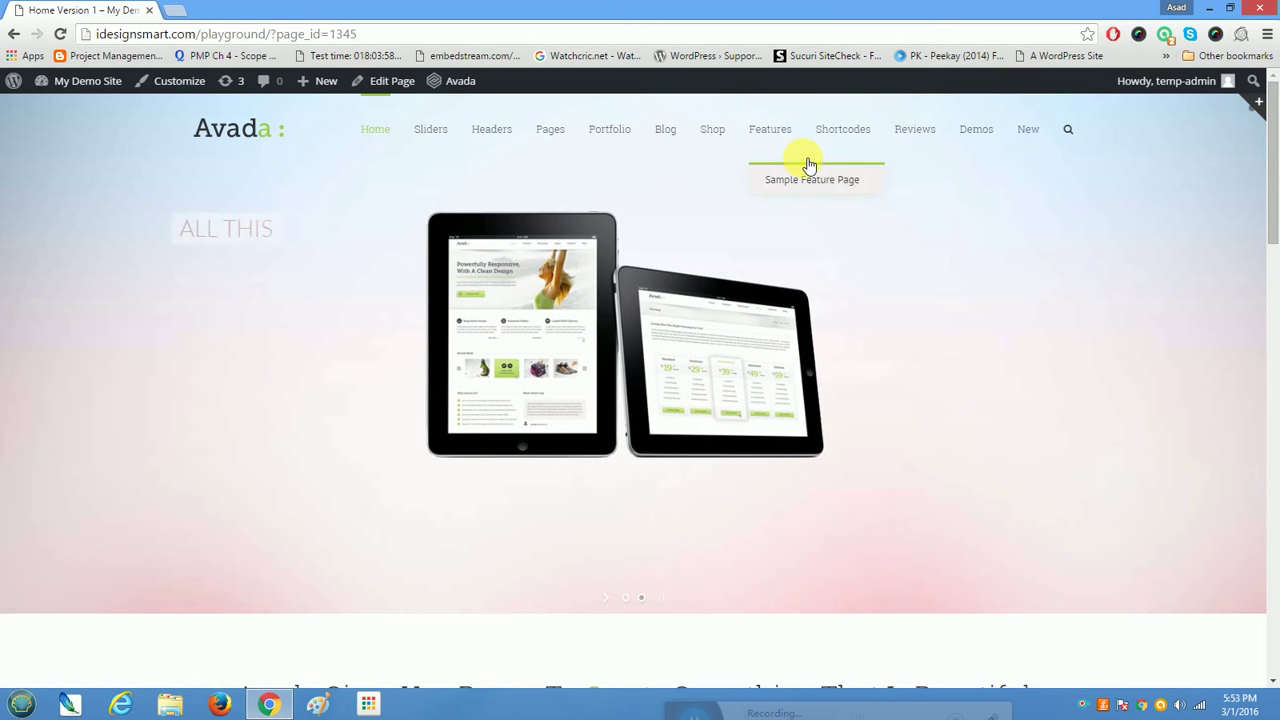
scroll(1268, 200, down, 2)
scroll(1275, 165, up, 2)
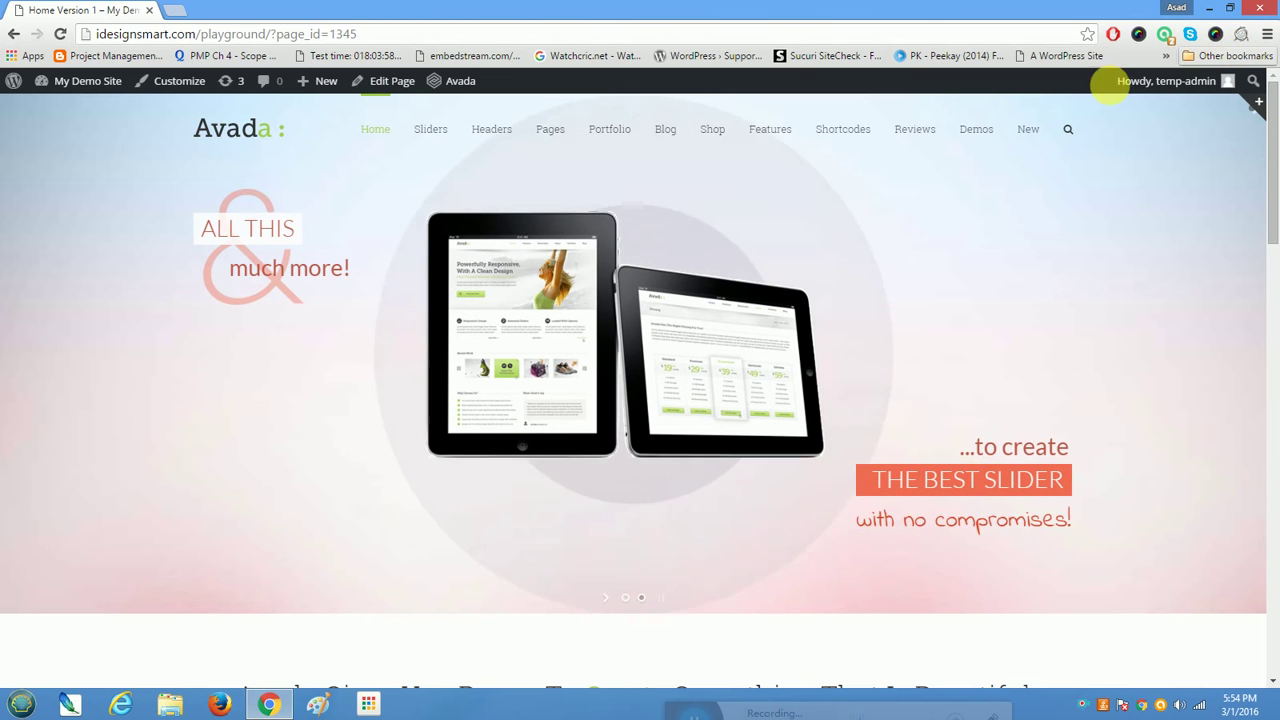
mouse_move(75, 82)
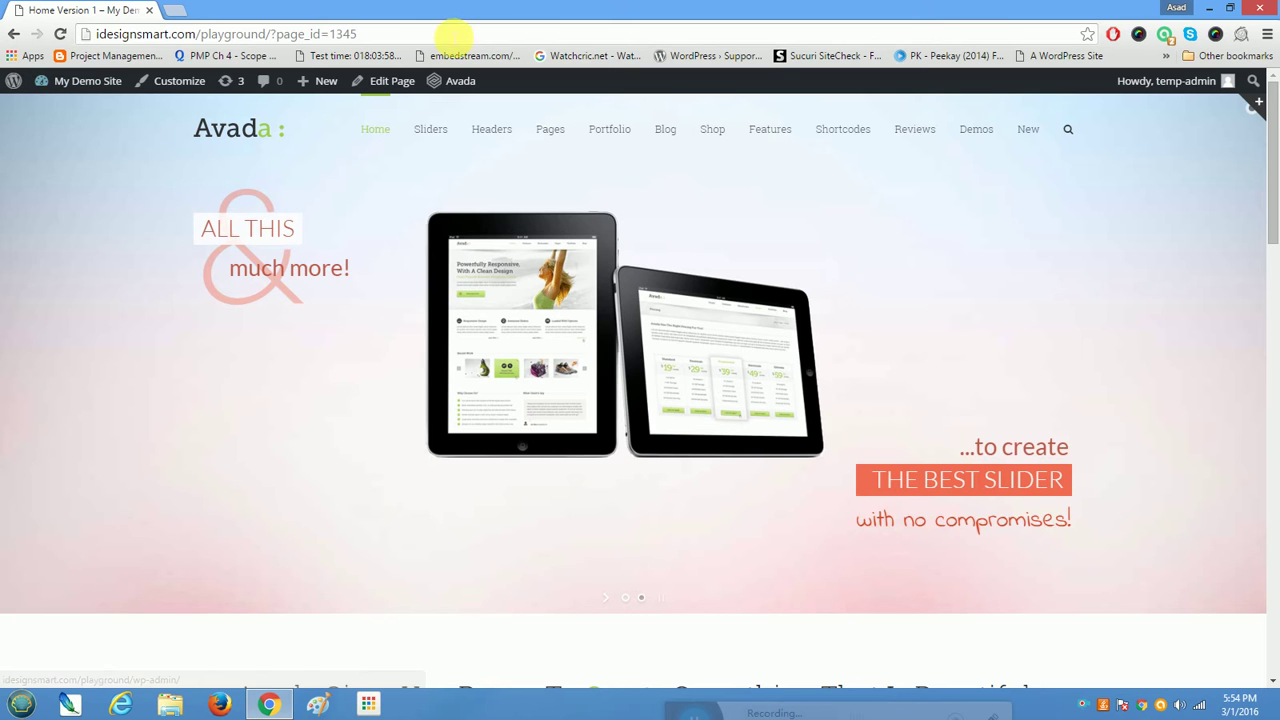
click(206, 34)
scroll(658, 254, down, 4)
scroll(661, 254, up, 2)
scroll(661, 254, up, 2)
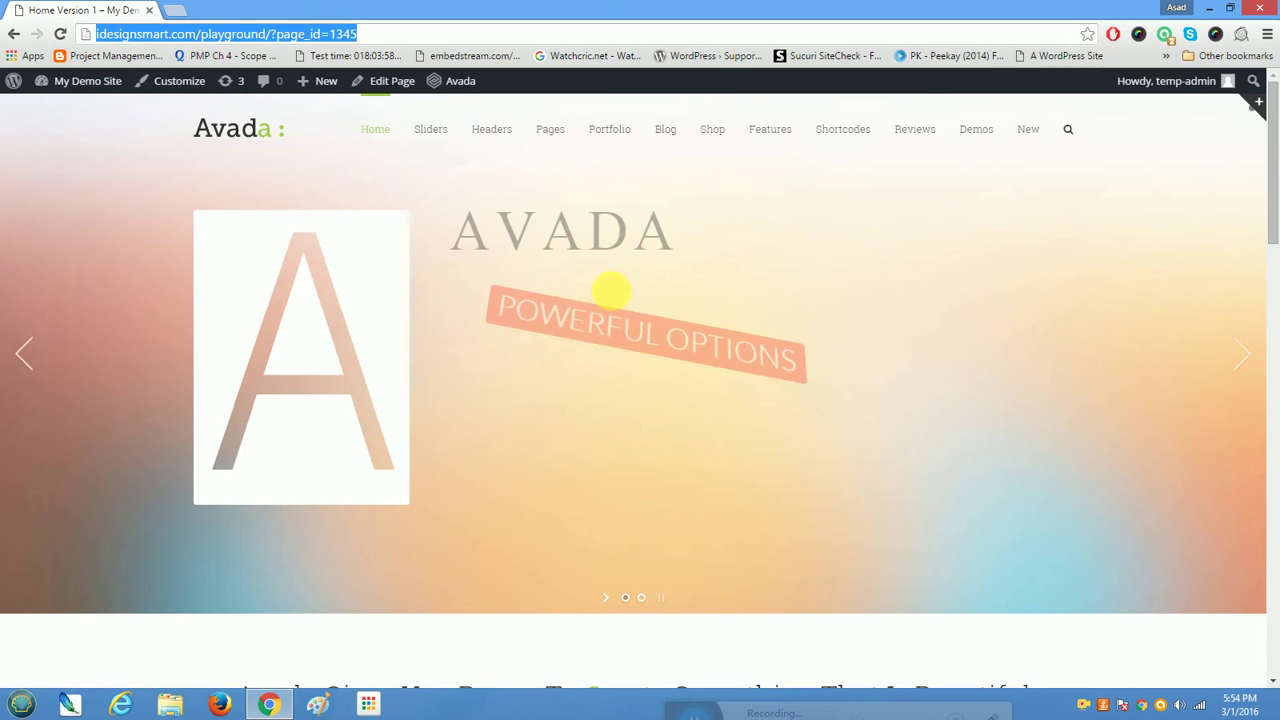
mouse_move(903, 158)
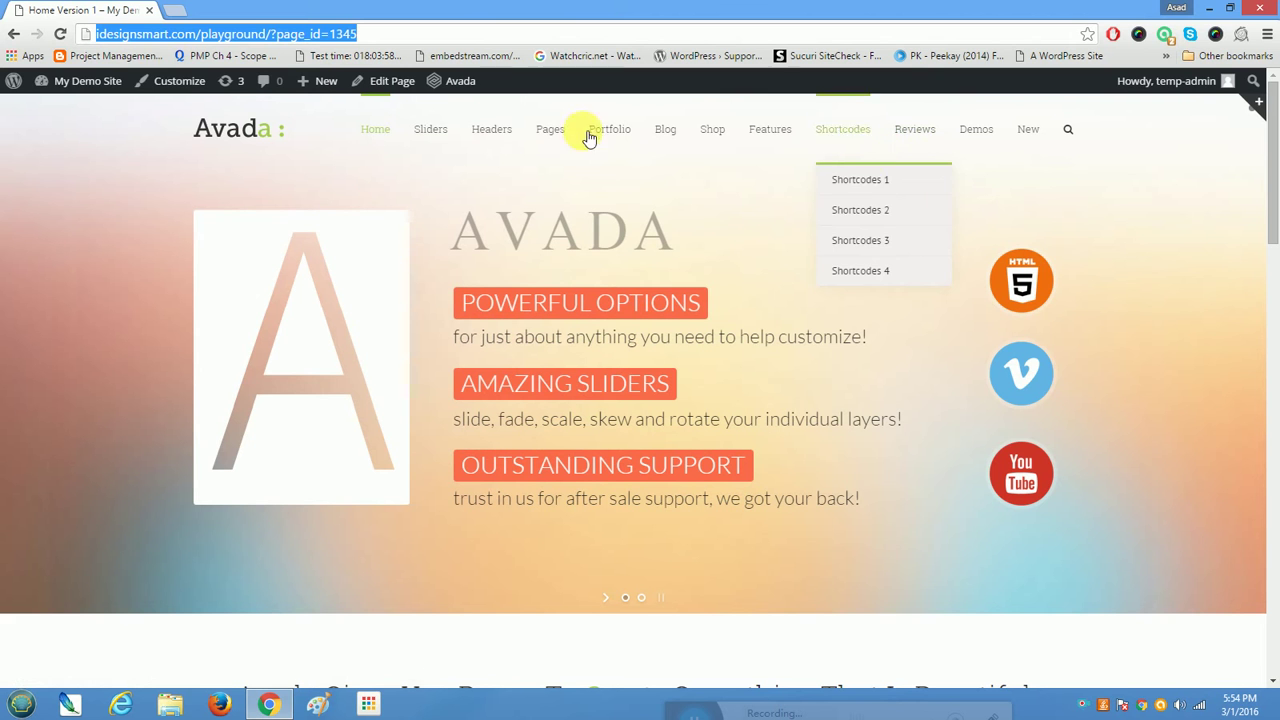
- Open the WordPress admin dashboard of My Demo Site
mouse_move(113, 89)
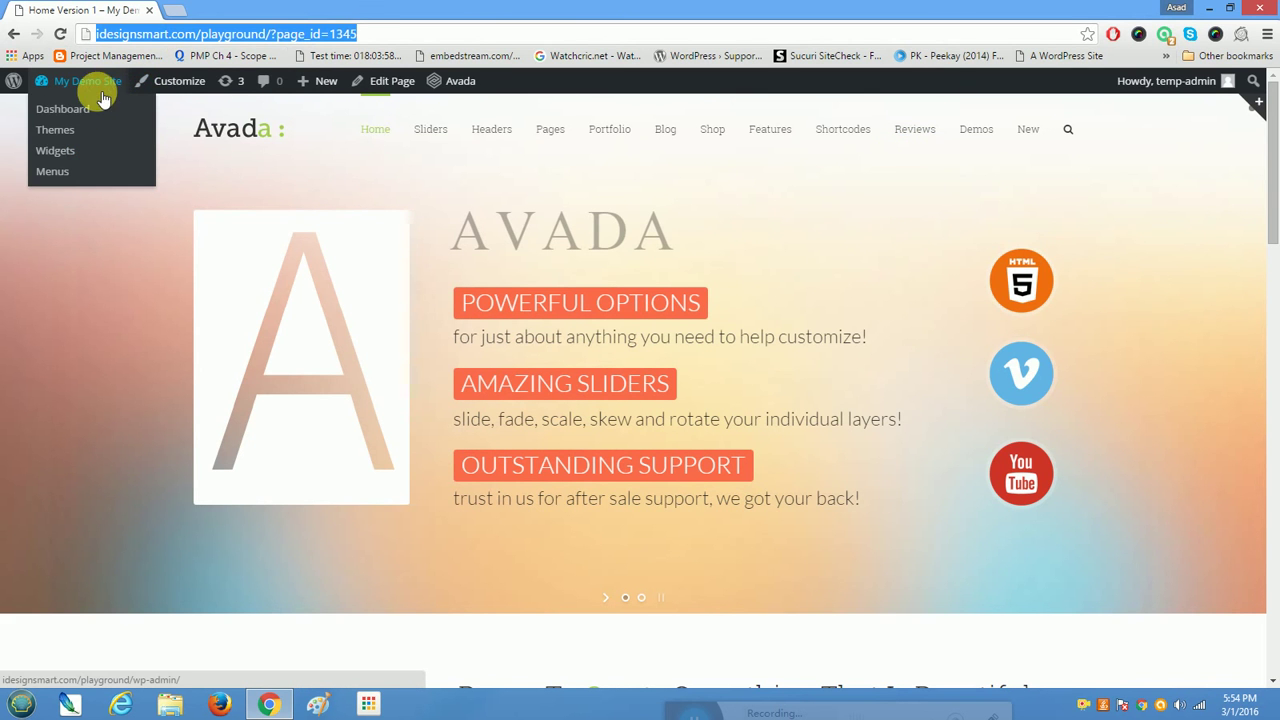
click(86, 110)
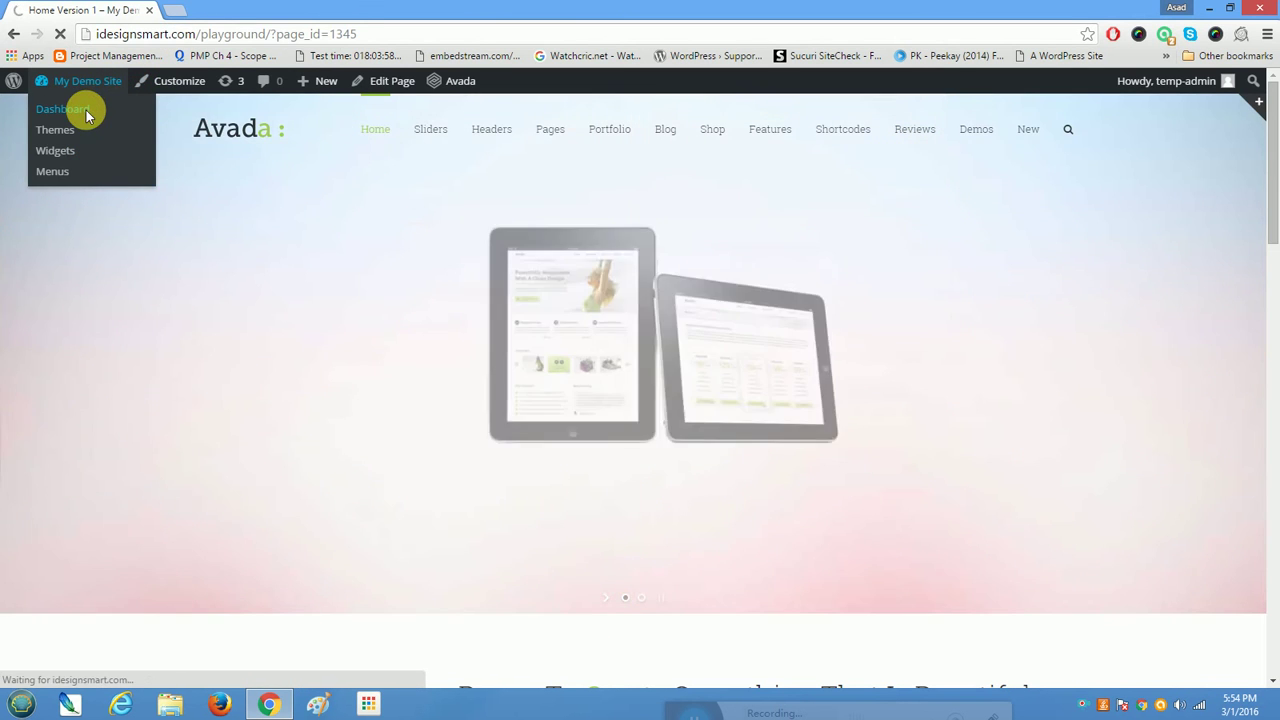
mouse_move(607, 166)
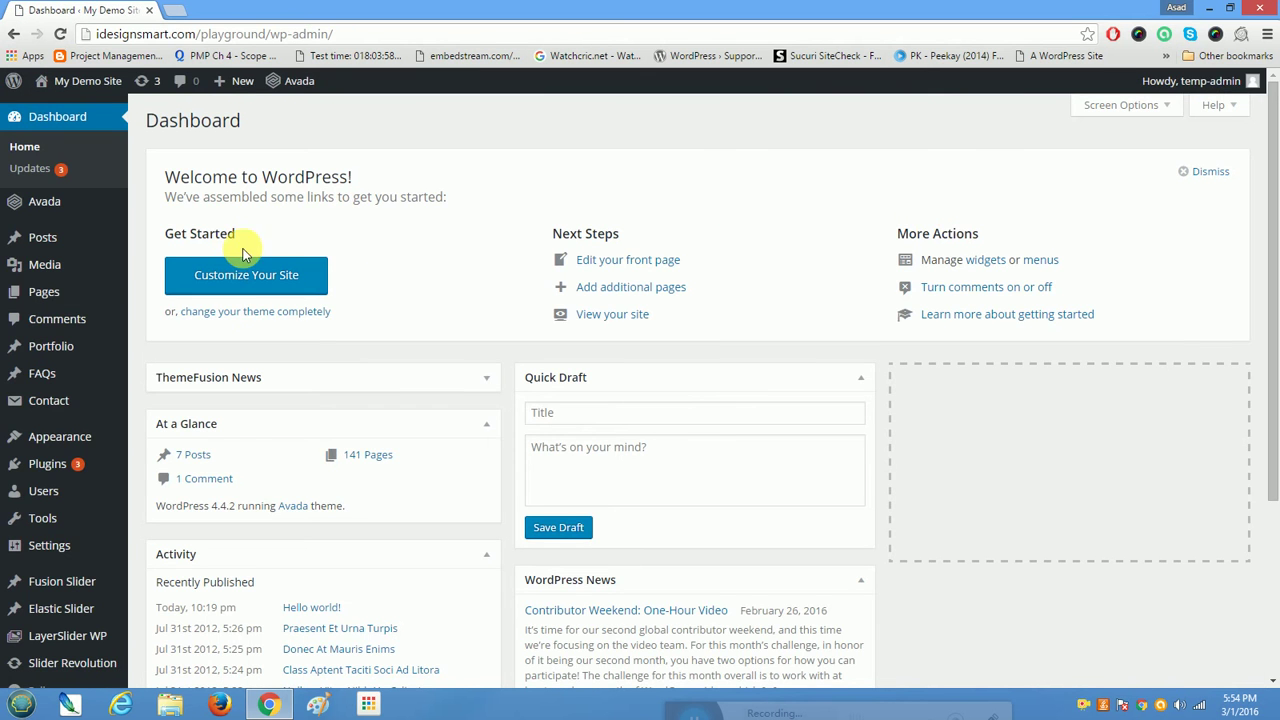
- Examine the admin entries for Media, Portfolio and FAQs, and look over the dashboard's content boxes
mouse_move(66, 245)
mouse_move(70, 268)
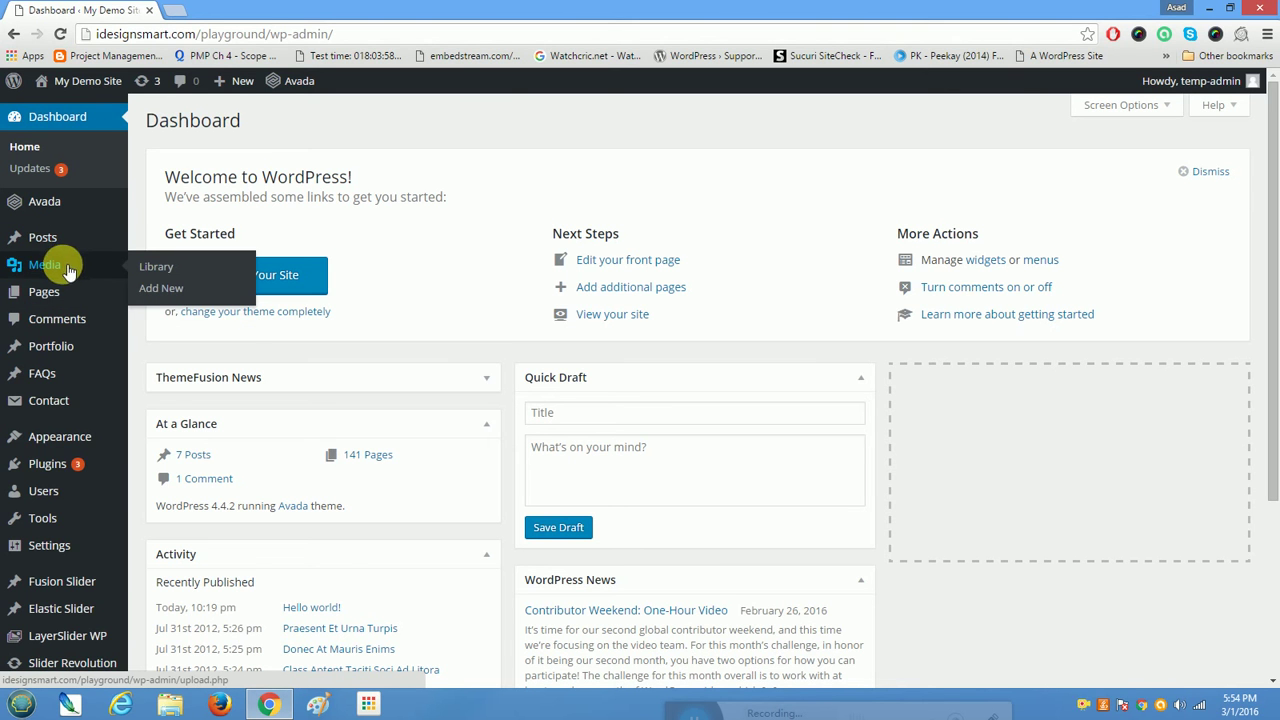
mouse_move(63, 342)
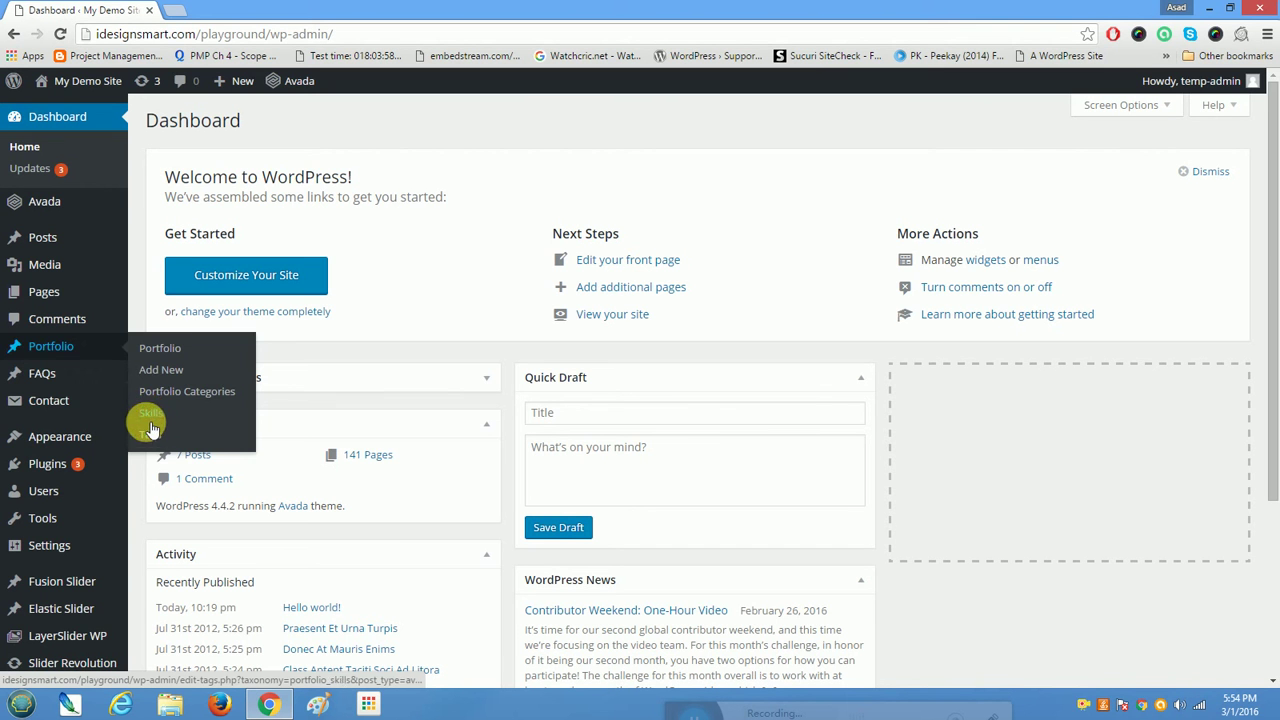
mouse_move(57, 372)
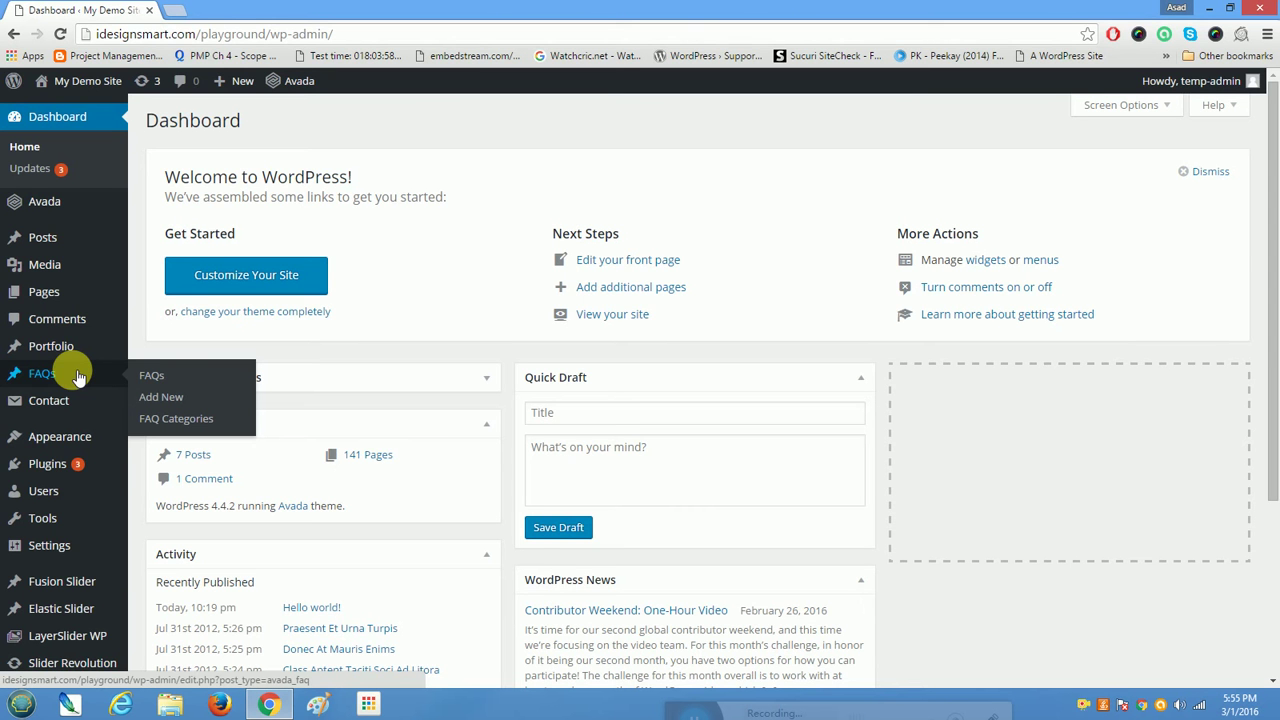
scroll(314, 484, down, 1)
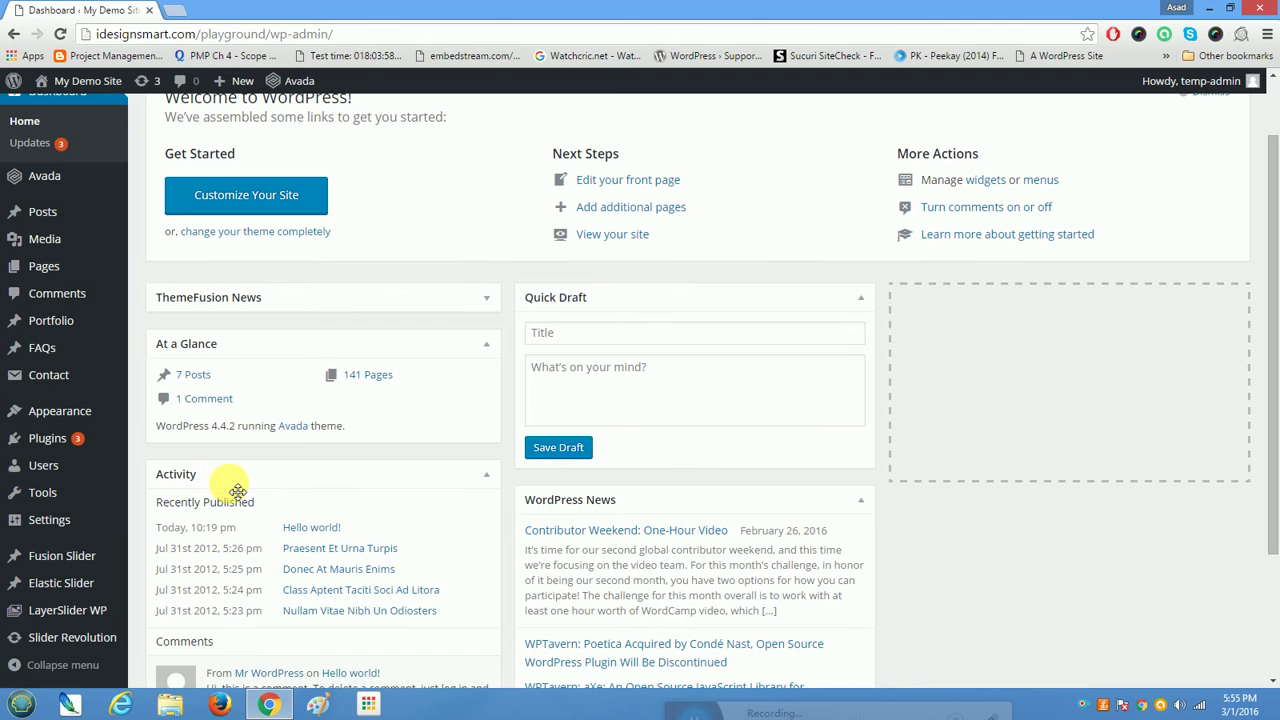
scroll(248, 476, up, 1)
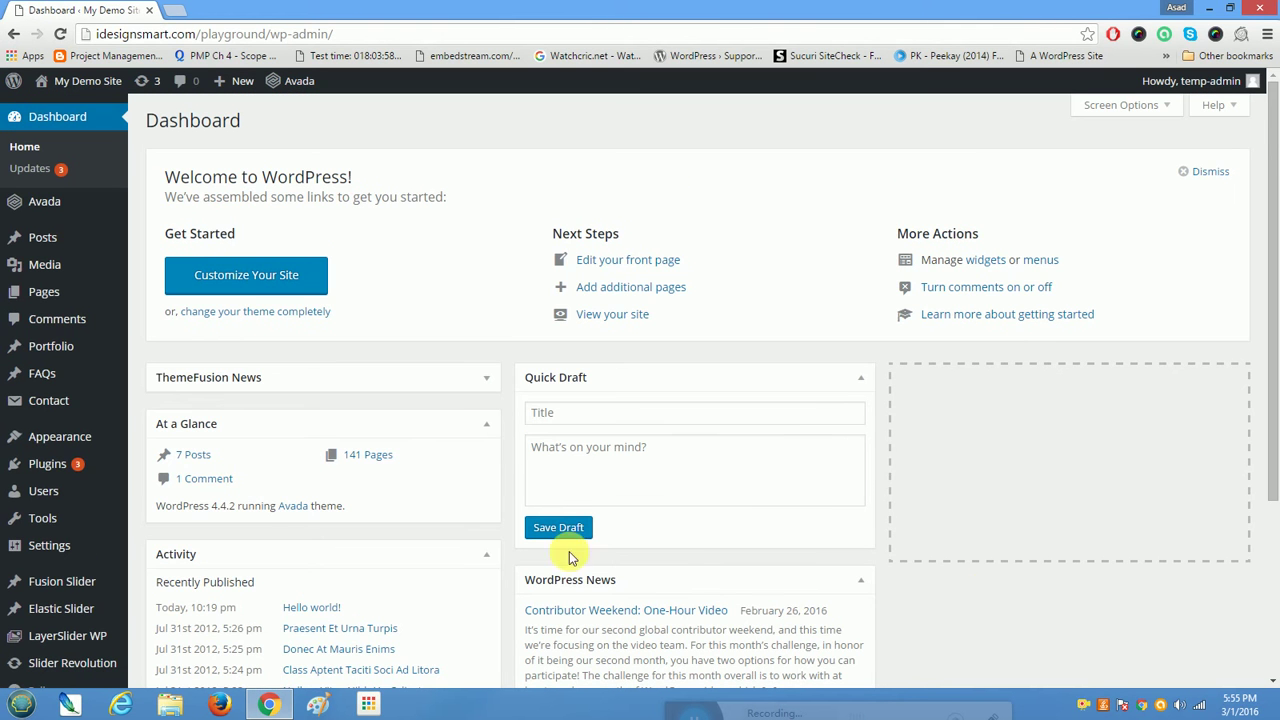
drag(1270, 366, 1270, 648)
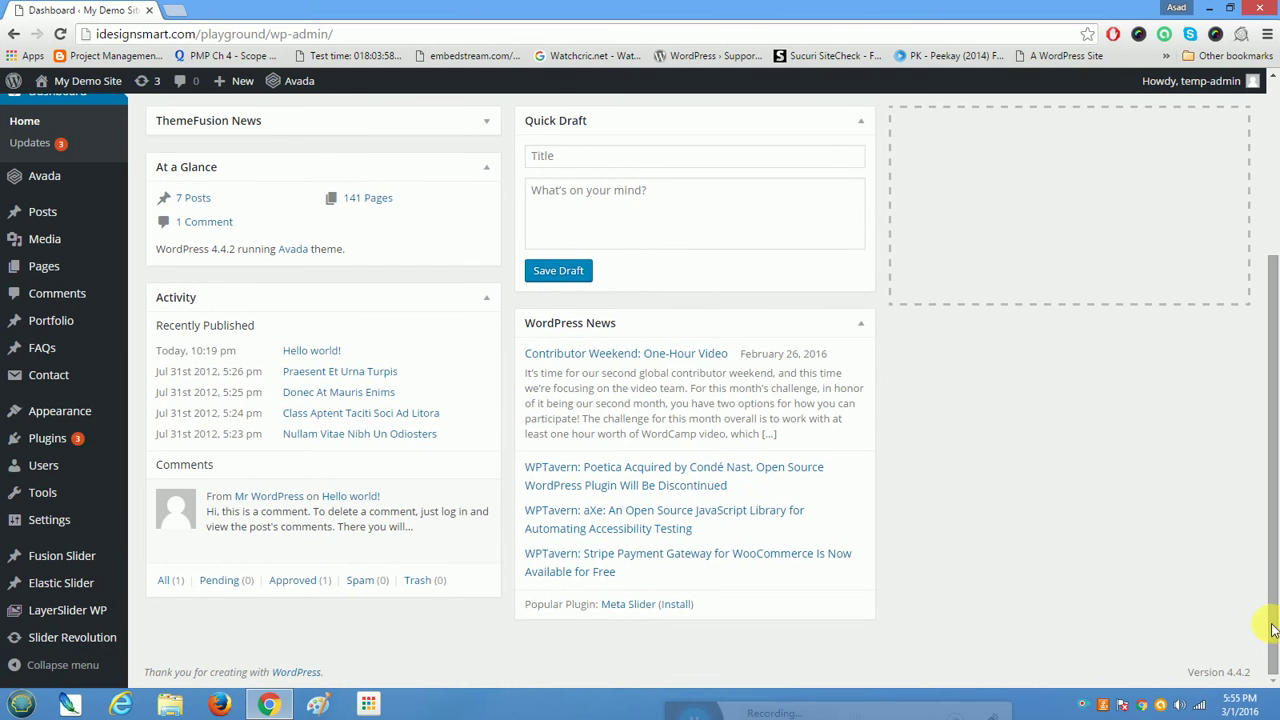
drag(1269, 520, 1269, 320)
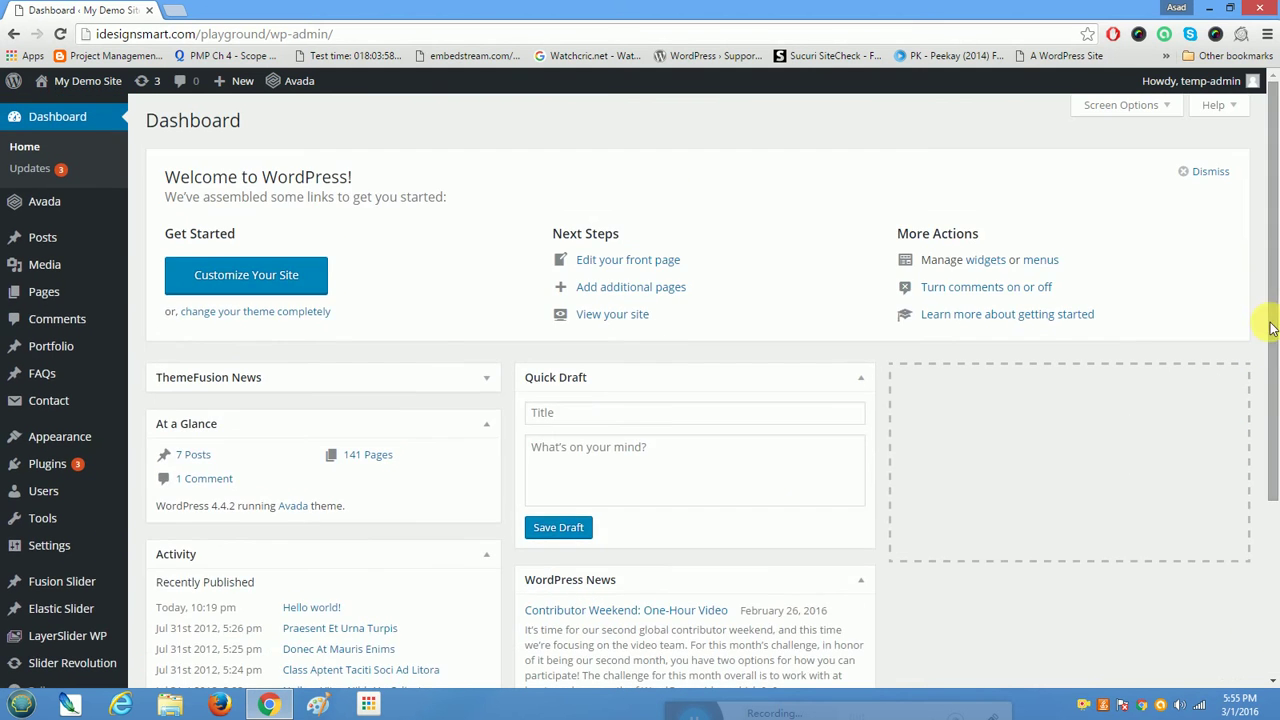
- Collapse the Quick Draft, At a Glance and Activity boxes on the dashboard
click(860, 381)
click(485, 430)
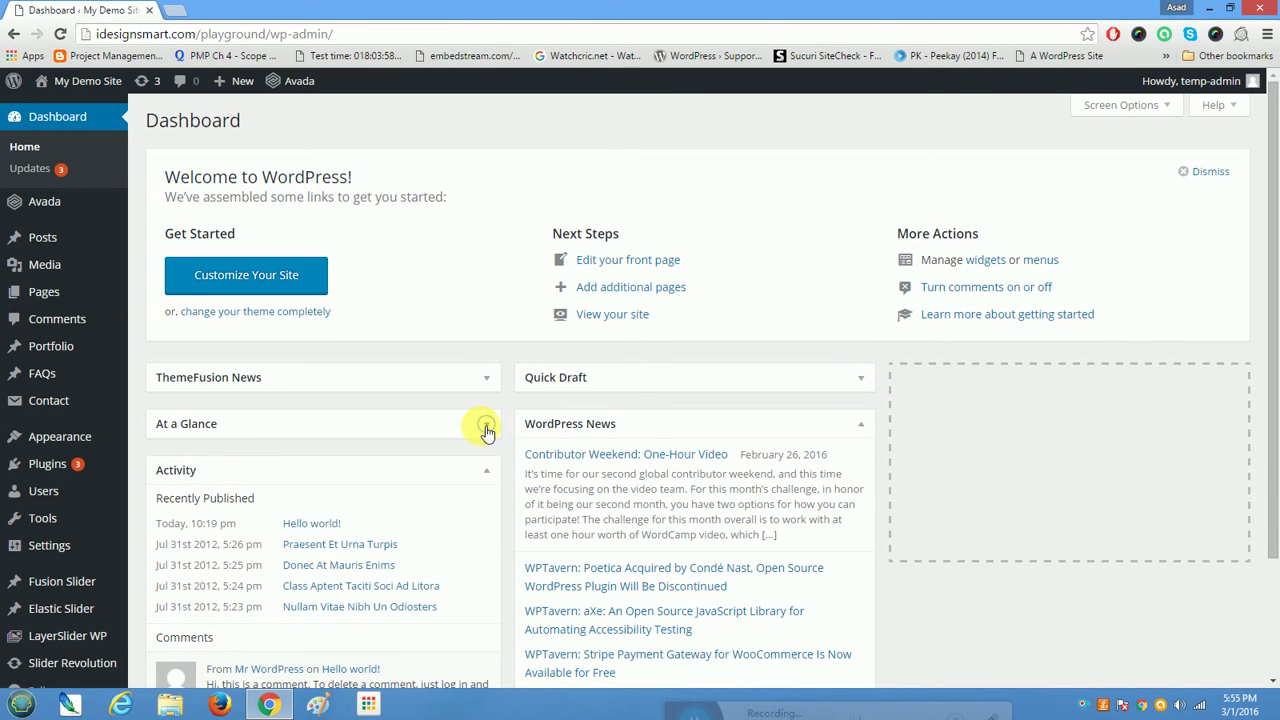
click(487, 474)
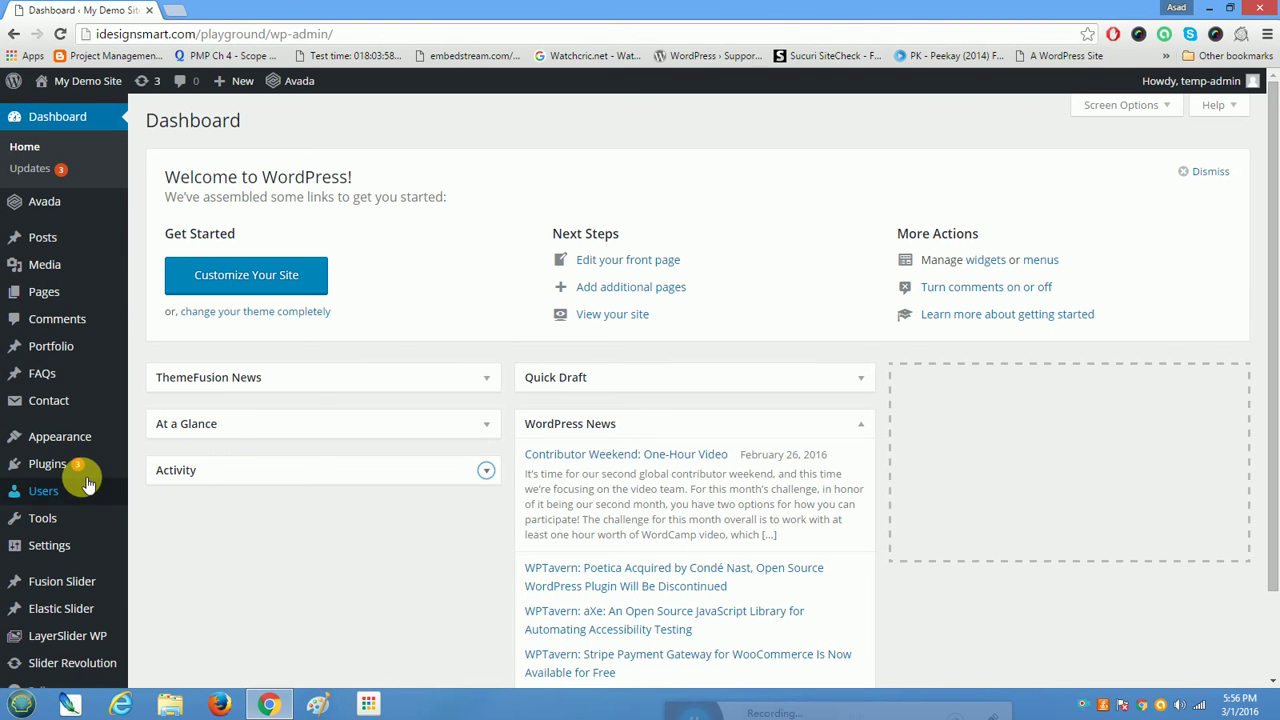
- Open the installed plugins list and read the name and description of the Custom Post Type UI plugin
click(52, 468)
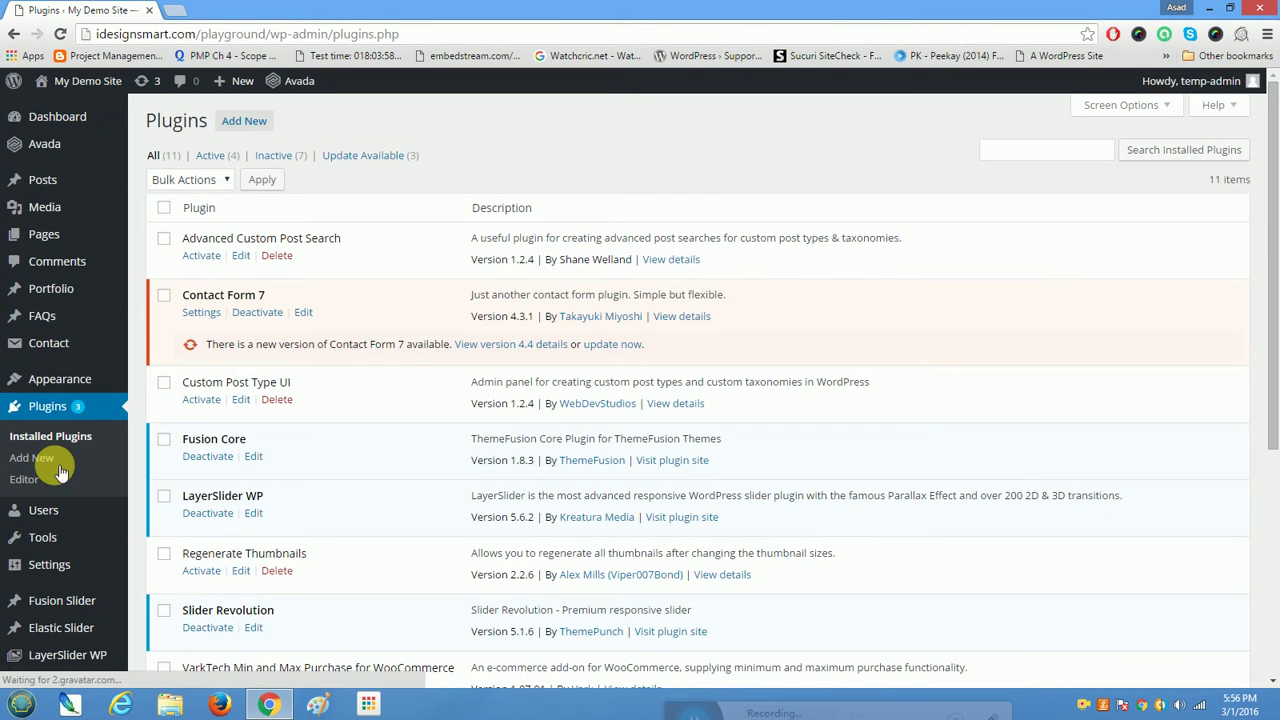
double_click(195, 383)
drag(270, 383, 475, 418)
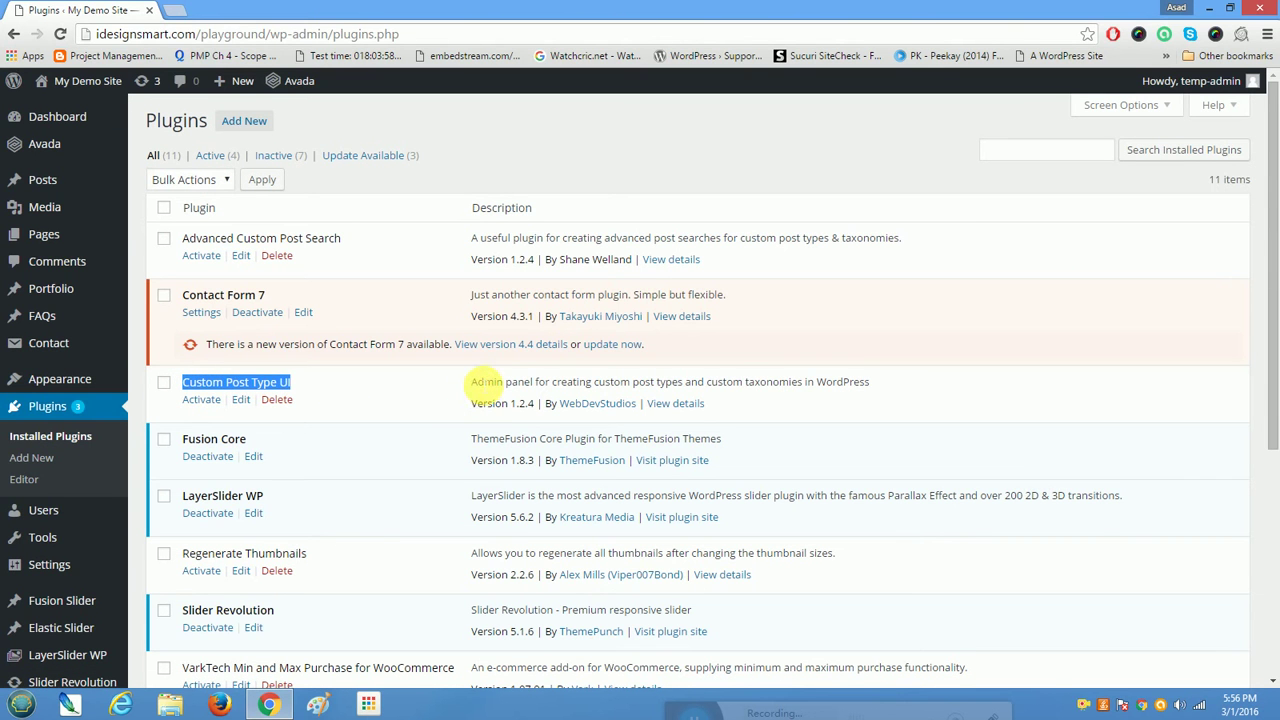
click(483, 390)
drag(483, 390, 886, 381)
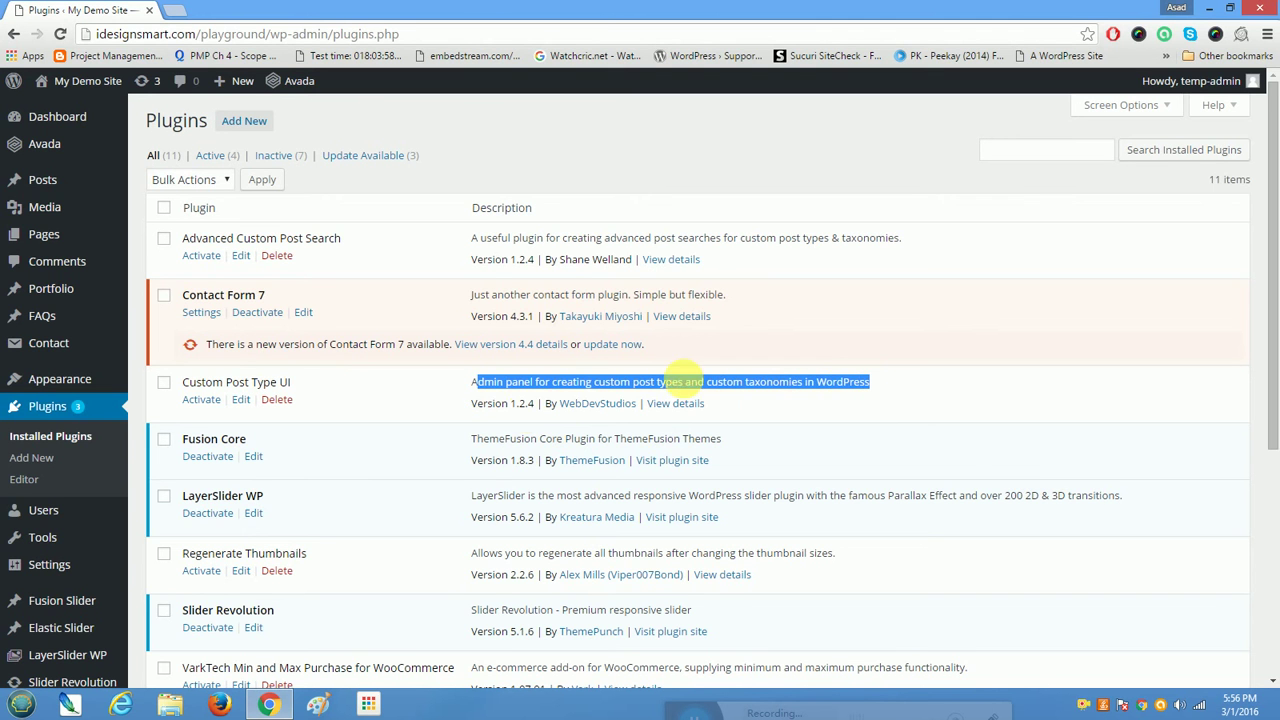
click(487, 392)
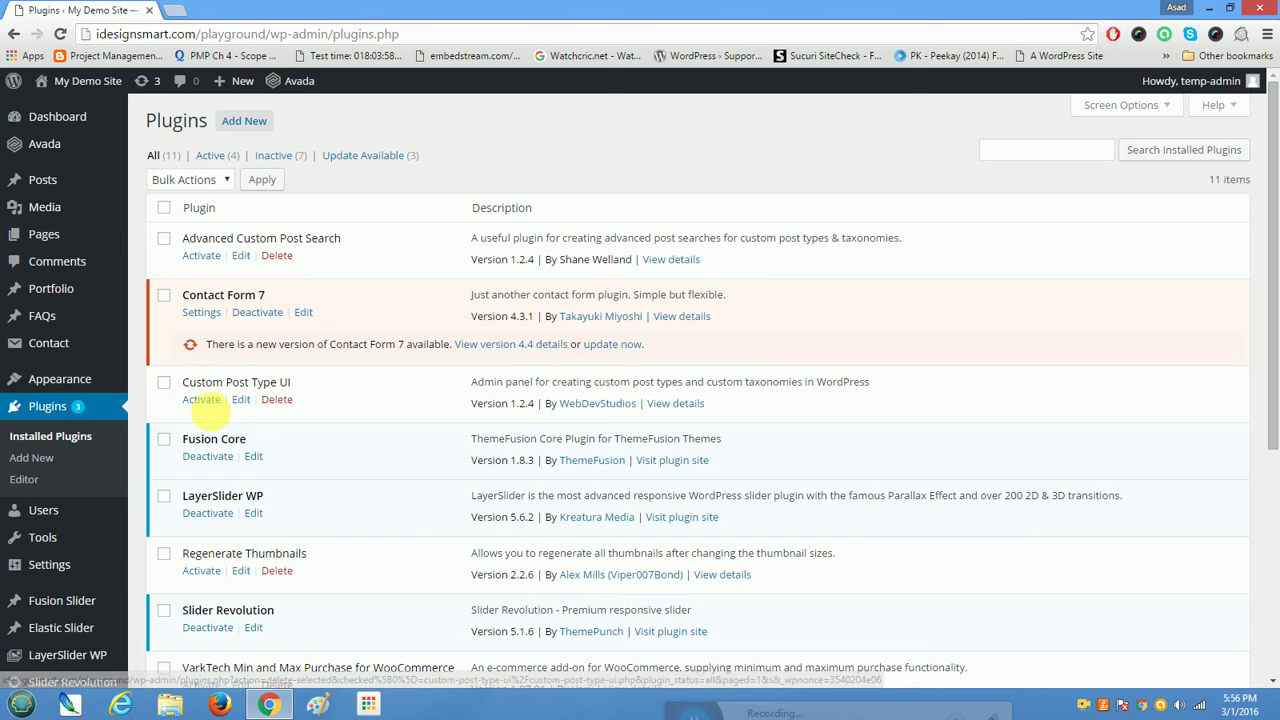
drag(328, 388, 162, 383)
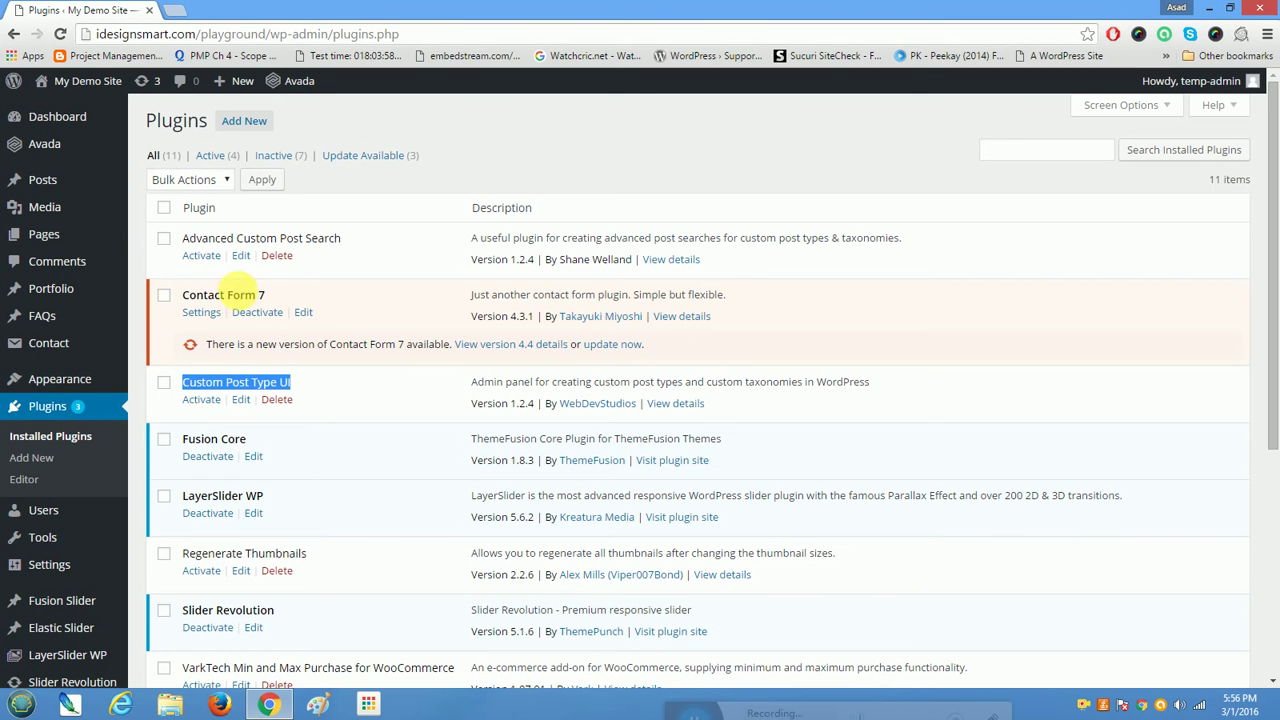
- Search the plugins available for installation for "Custom Post UI"
click(244, 123)
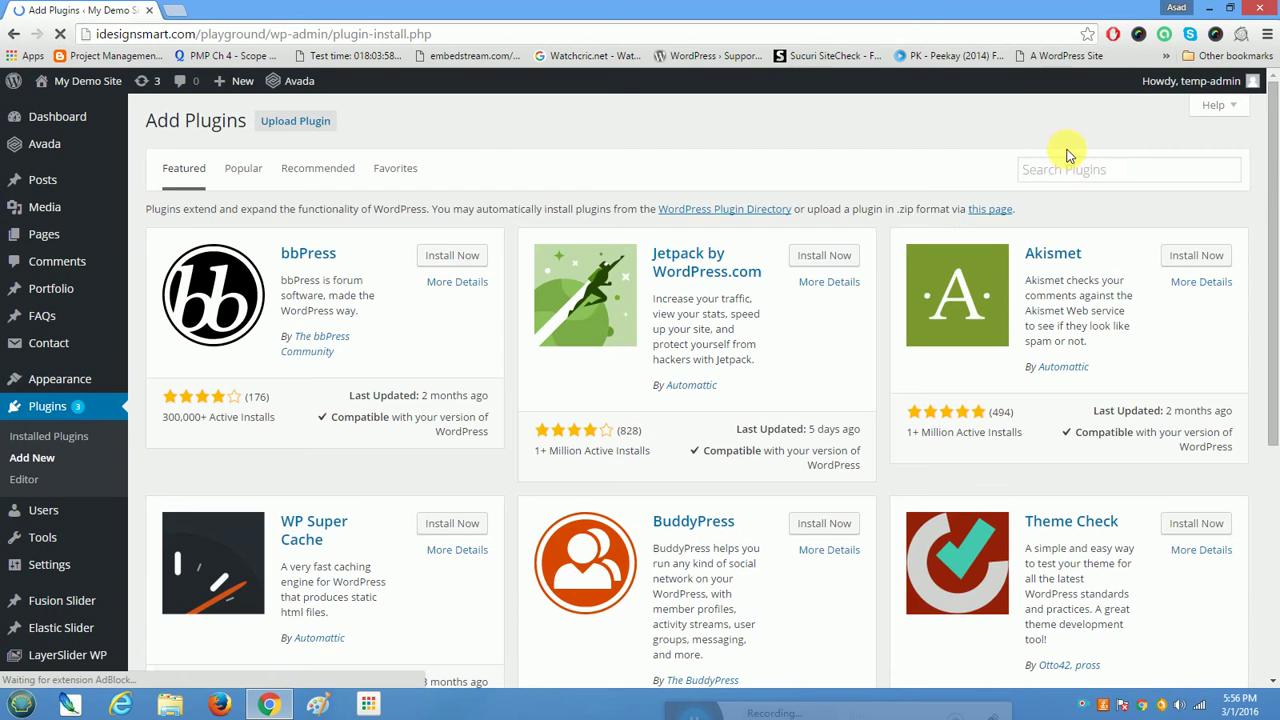
click(1084, 169)
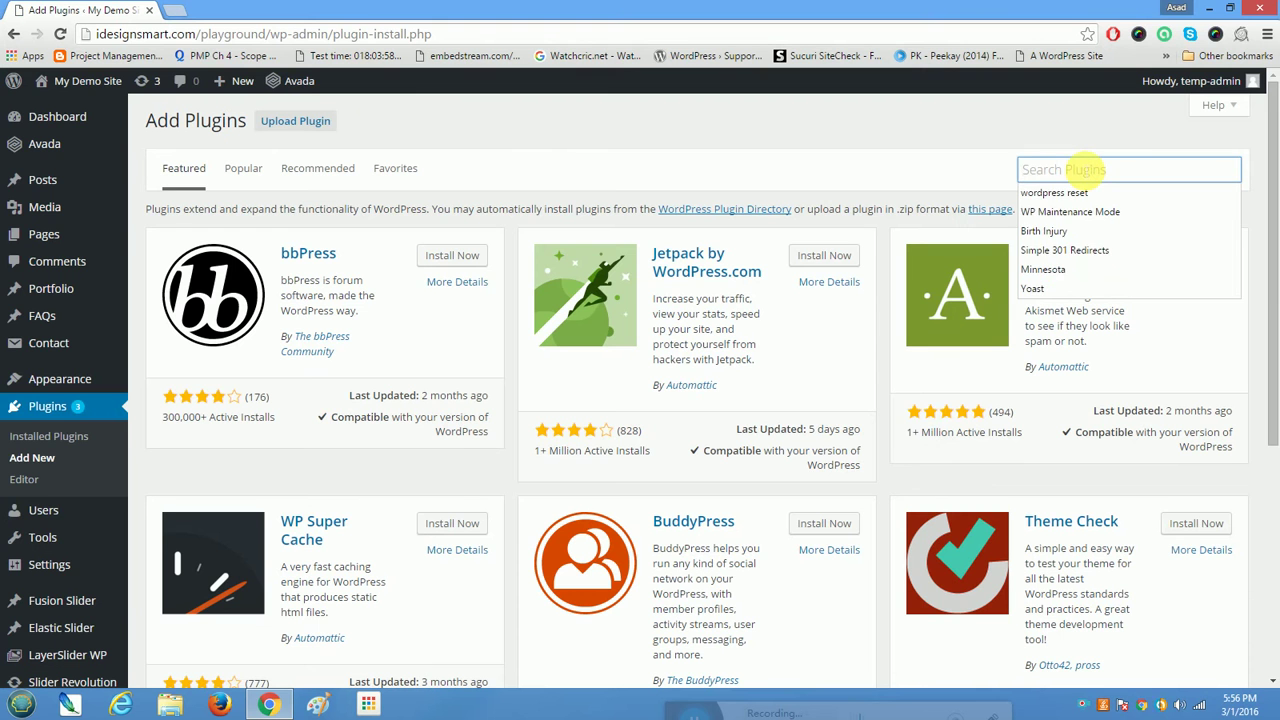
text(Custom)
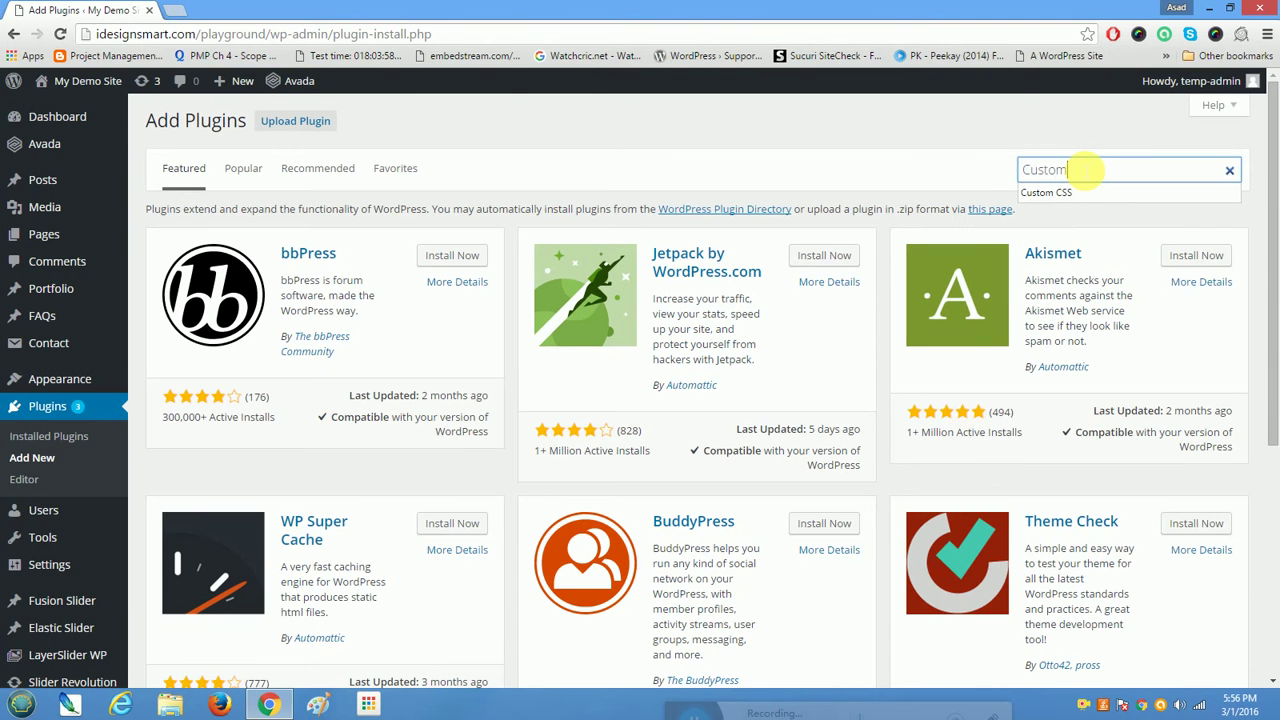
text( Post)
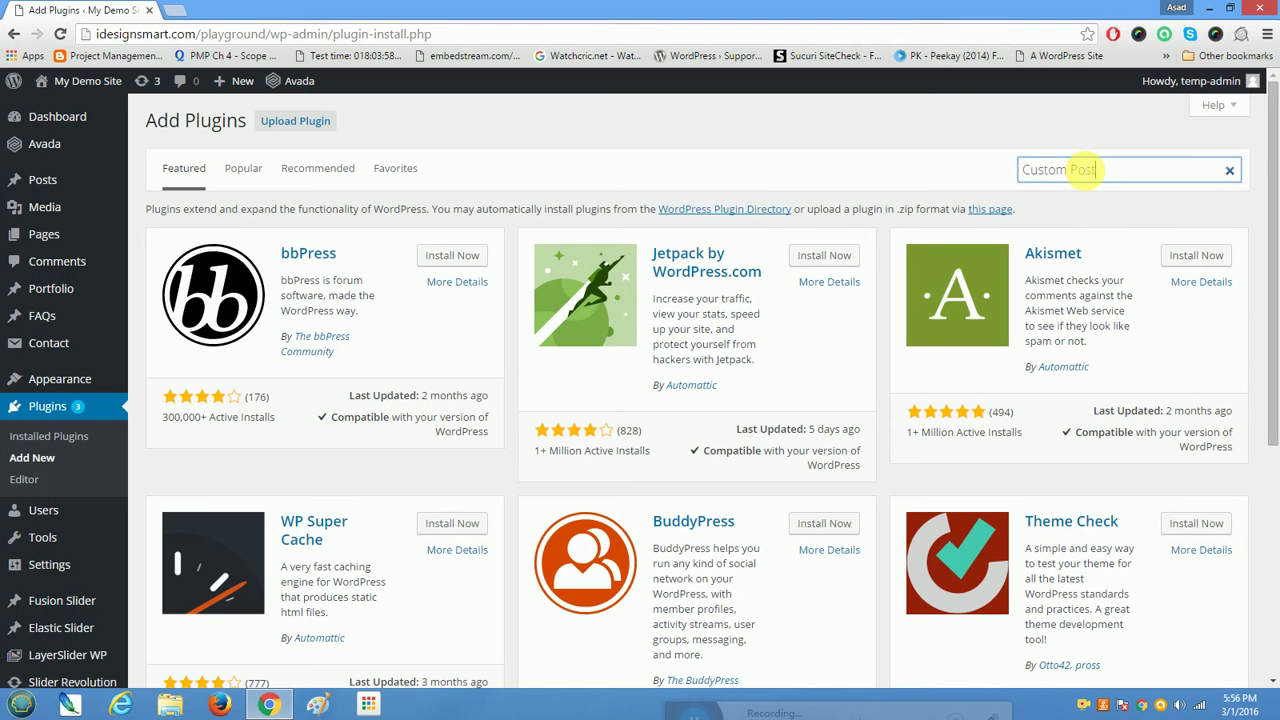
text( UI)
key(Return)
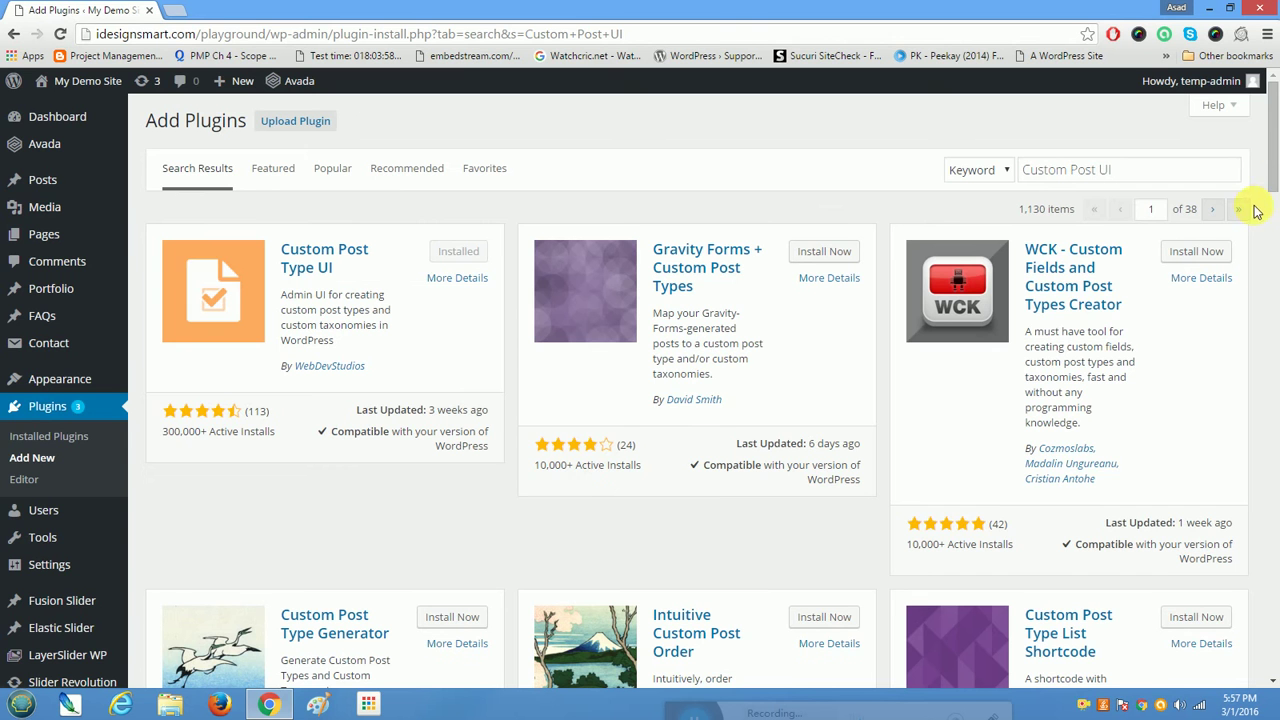
- Look through the plugin search results and examine the name and author of the Custom Post Type UI listing
mouse_move(1273, 149)
mouse_down()
mouse_move(1274, 170)
mouse_move(1272, 135)
mouse_up()
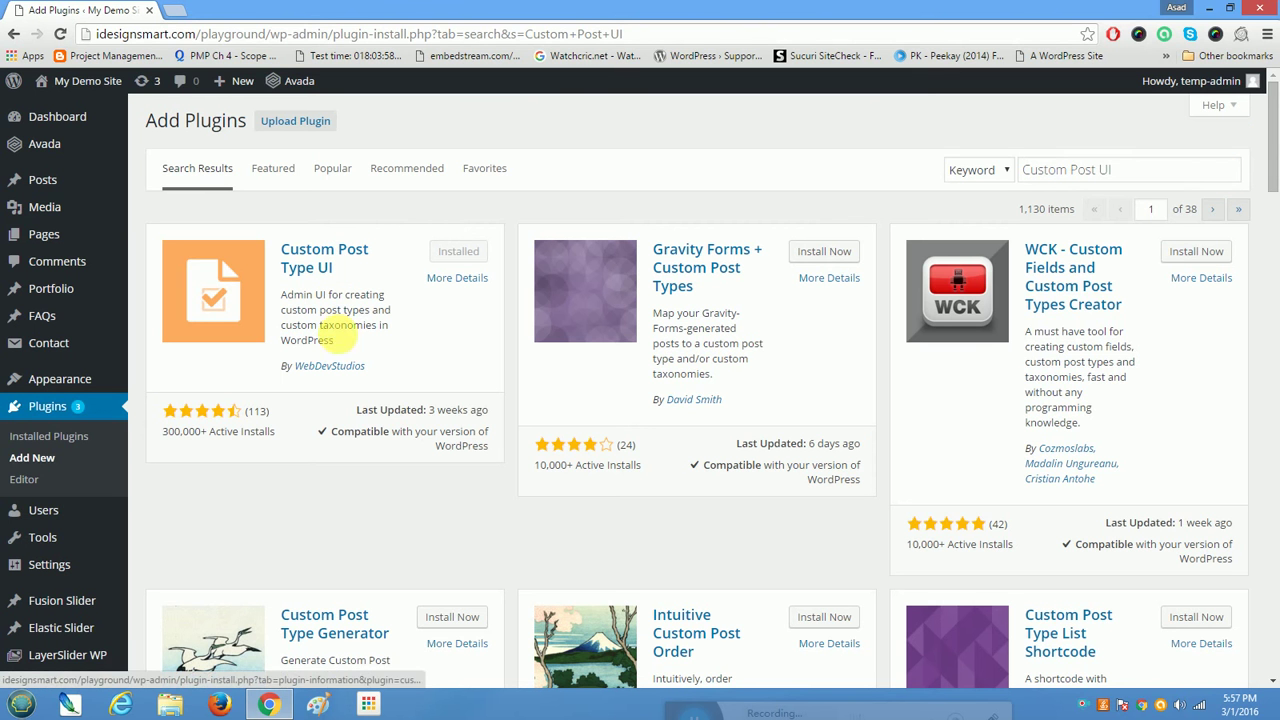
drag(367, 362, 288, 365)
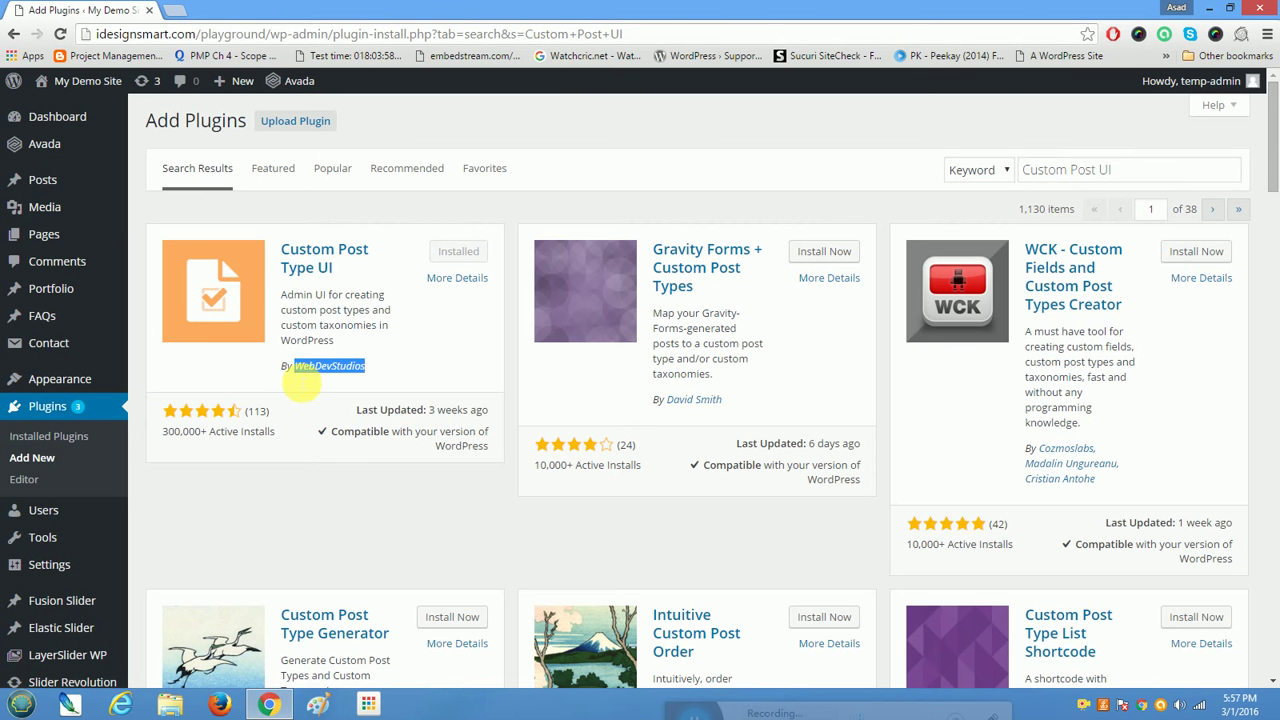
scroll(603, 395, down, 10)
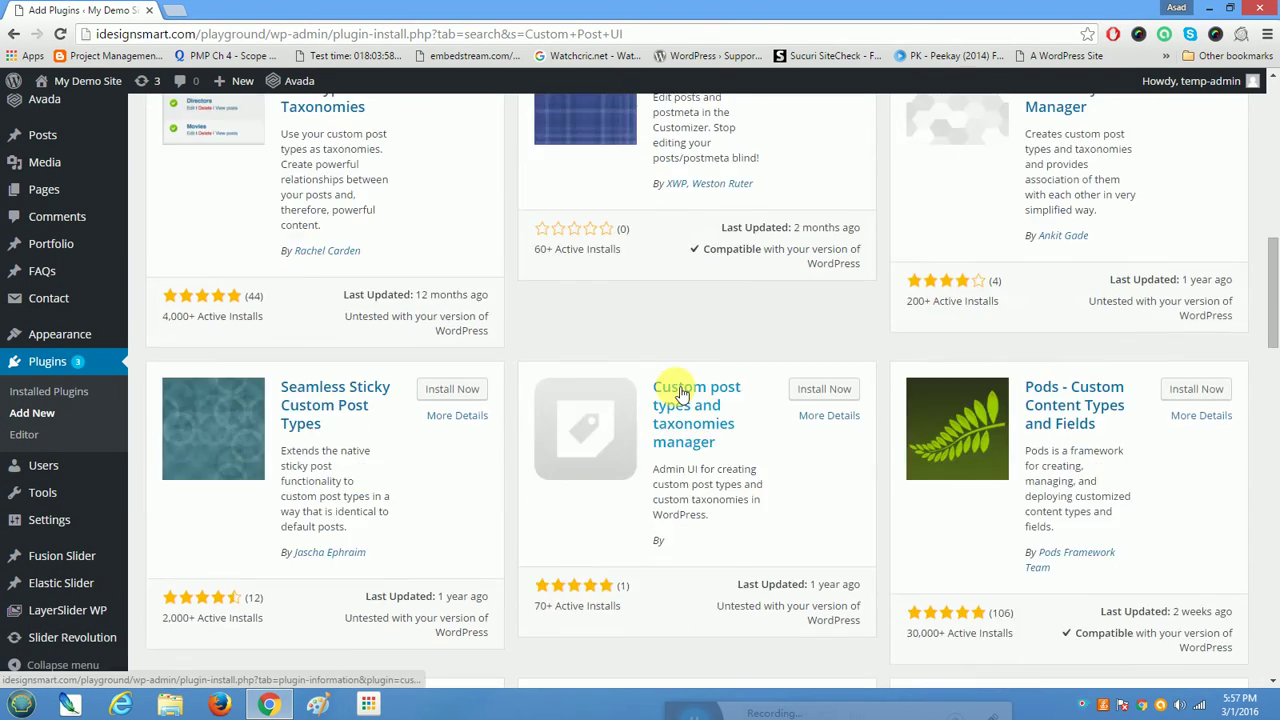
scroll(675, 385, down, 4)
scroll(675, 388, up, 12)
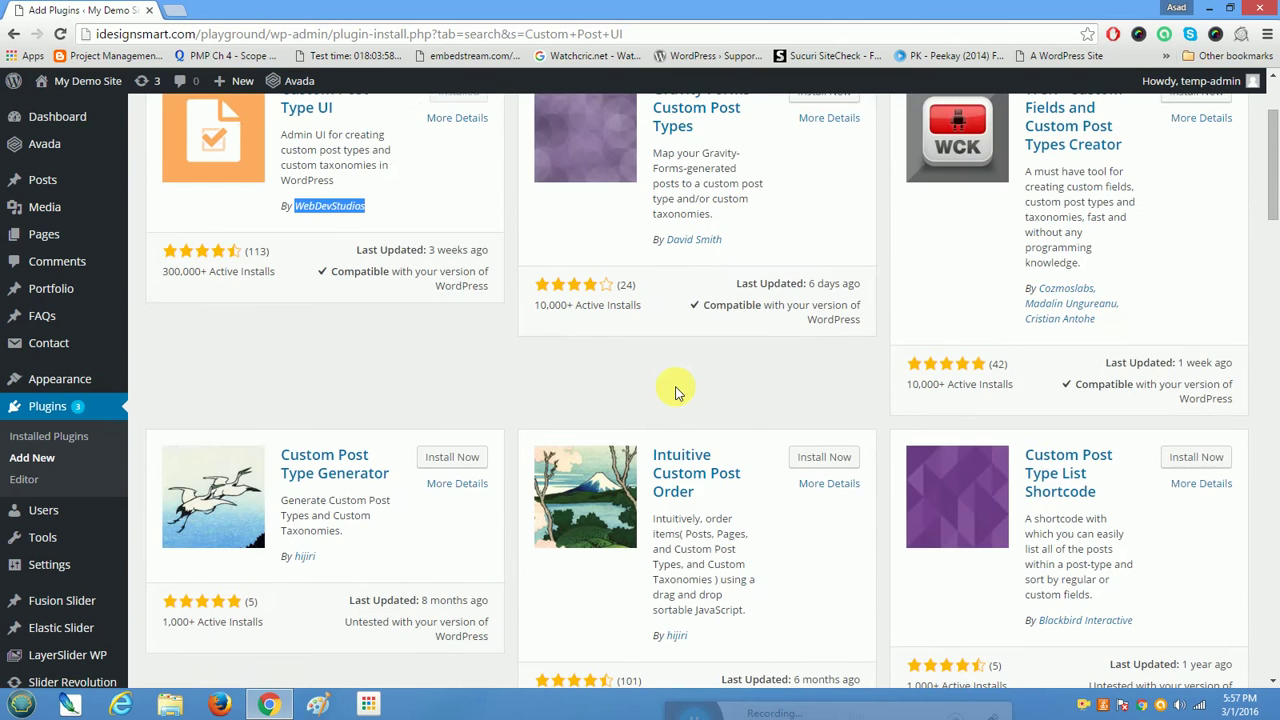
drag(351, 266, 283, 240)
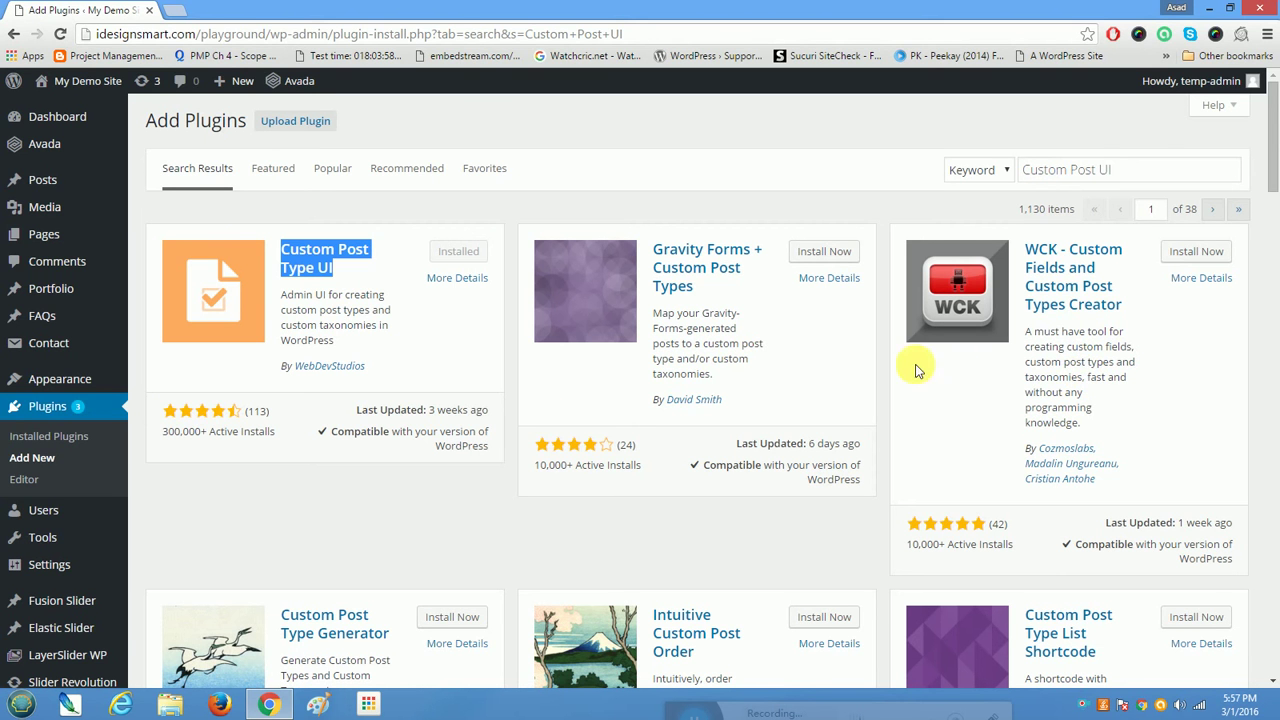
- Return to the installed plugins list and activate the Custom Post Type UI plugin
click(14, 38)
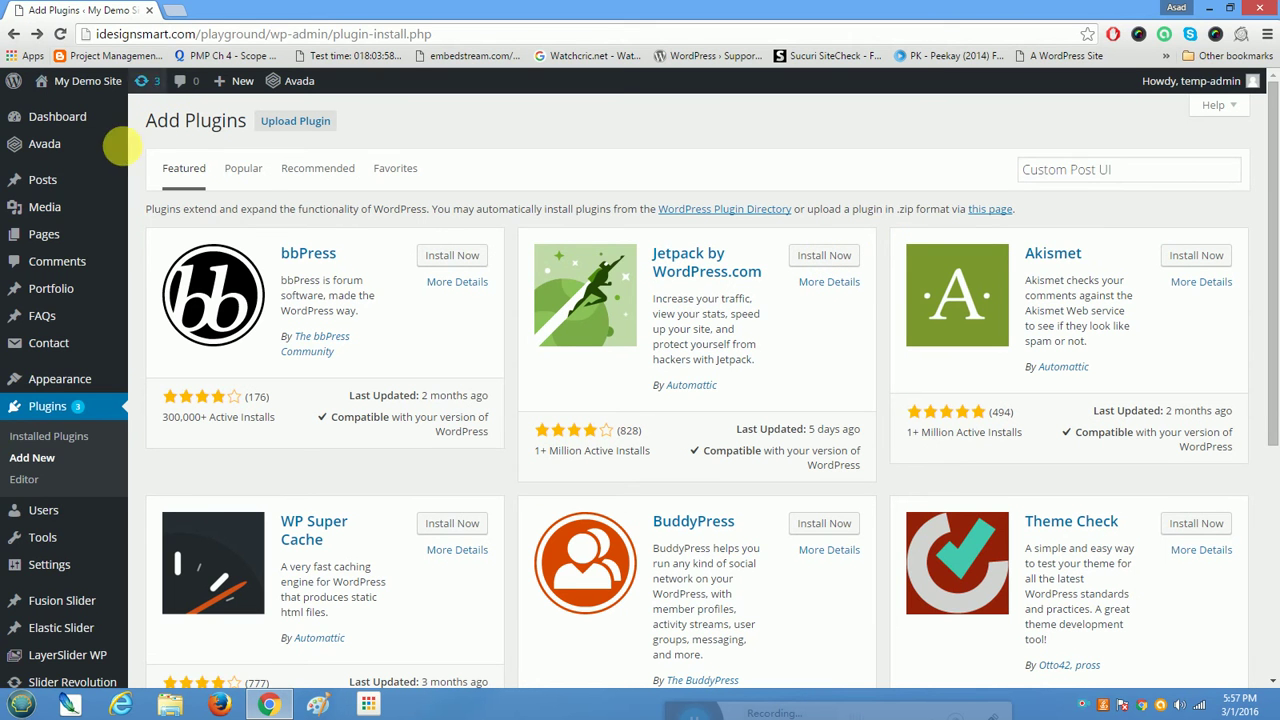
click(41, 414)
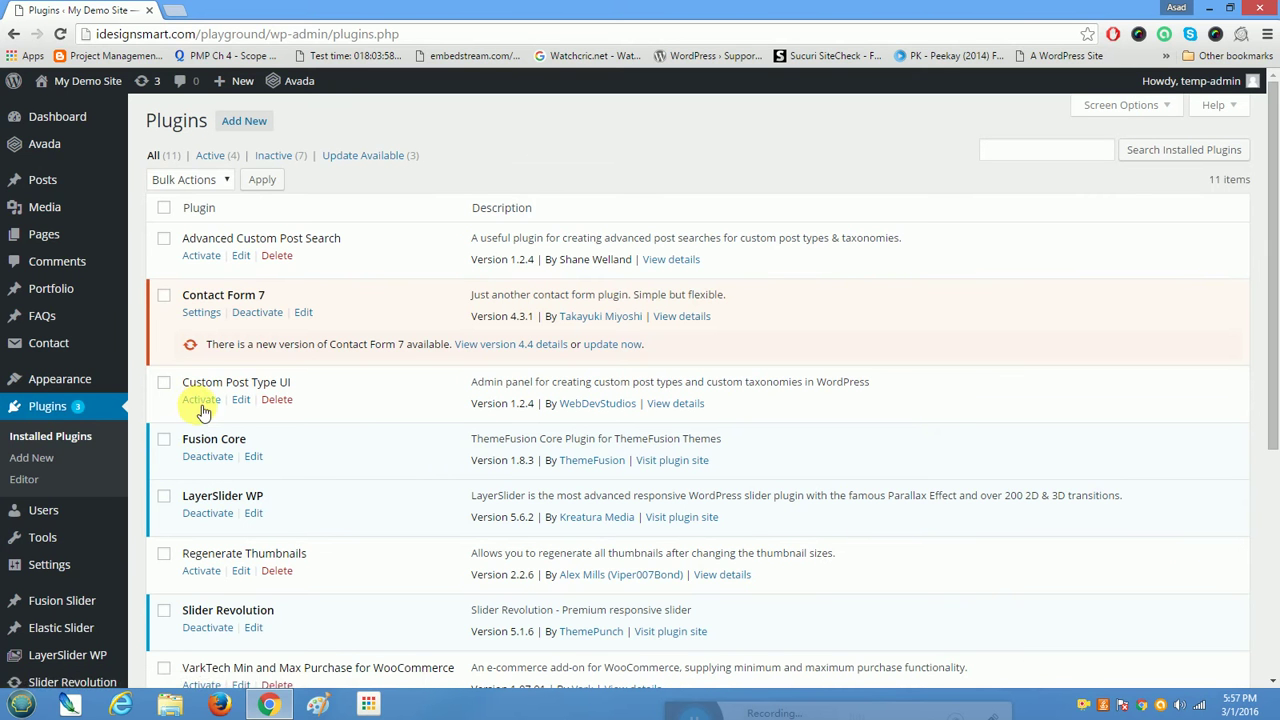
click(201, 400)
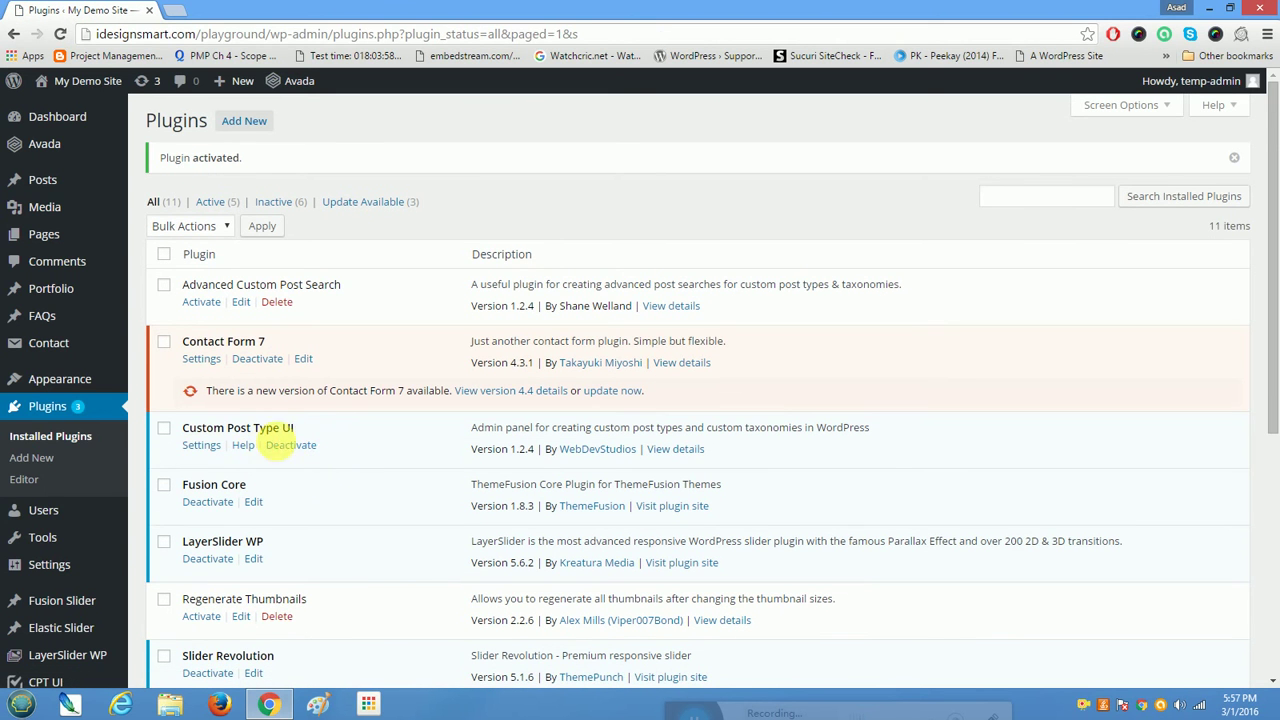
- Open the CPT UI page for adding and editing post types and look over its fields and starter notes
scroll(272, 440, down, 2)
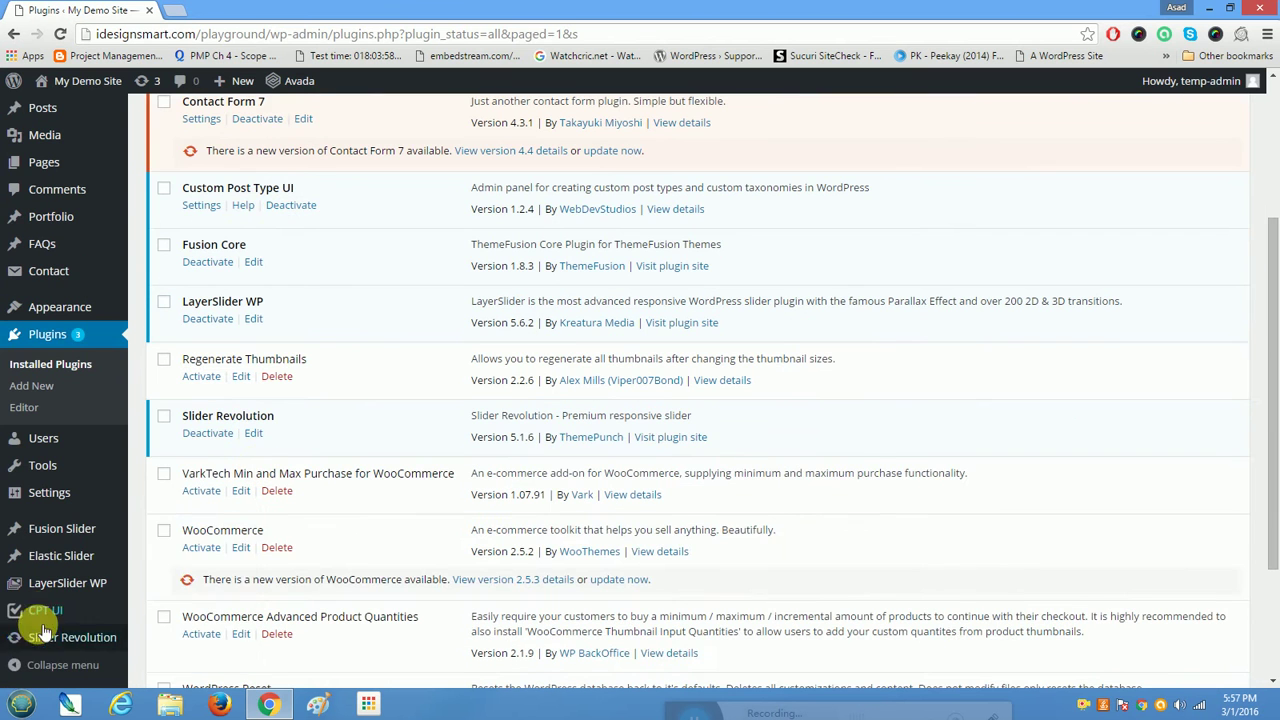
mouse_move(48, 612)
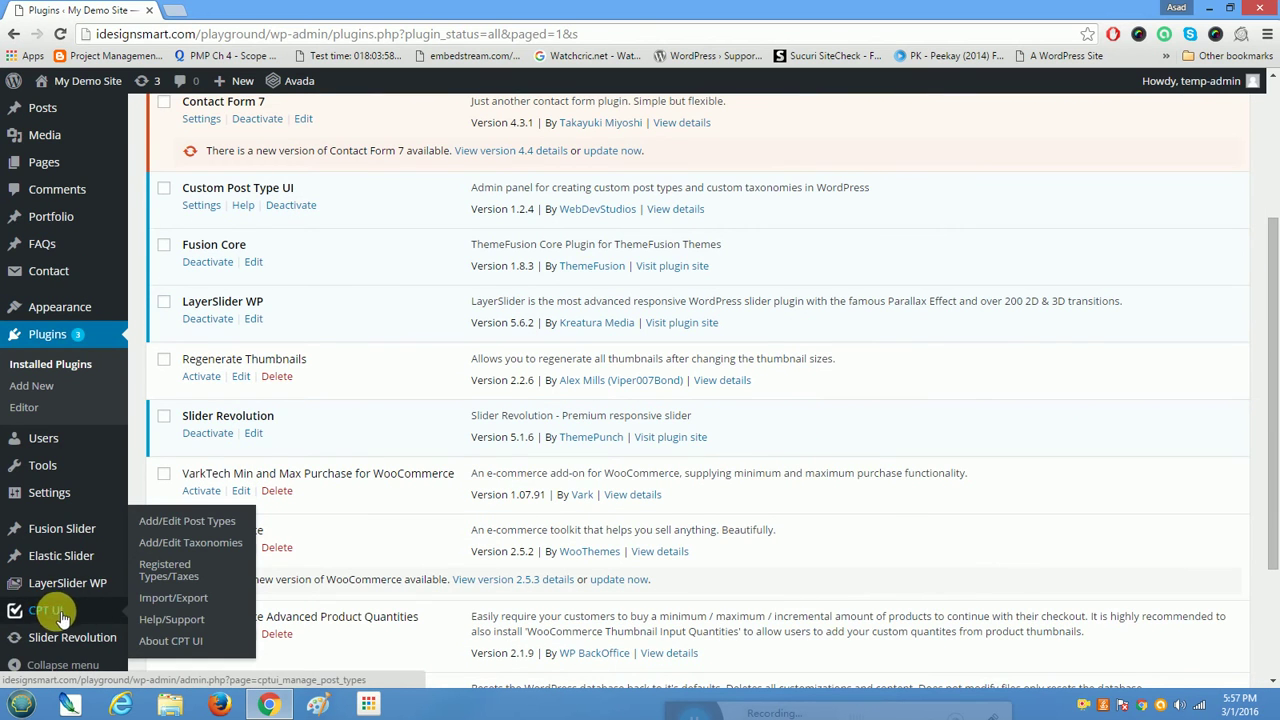
click(175, 521)
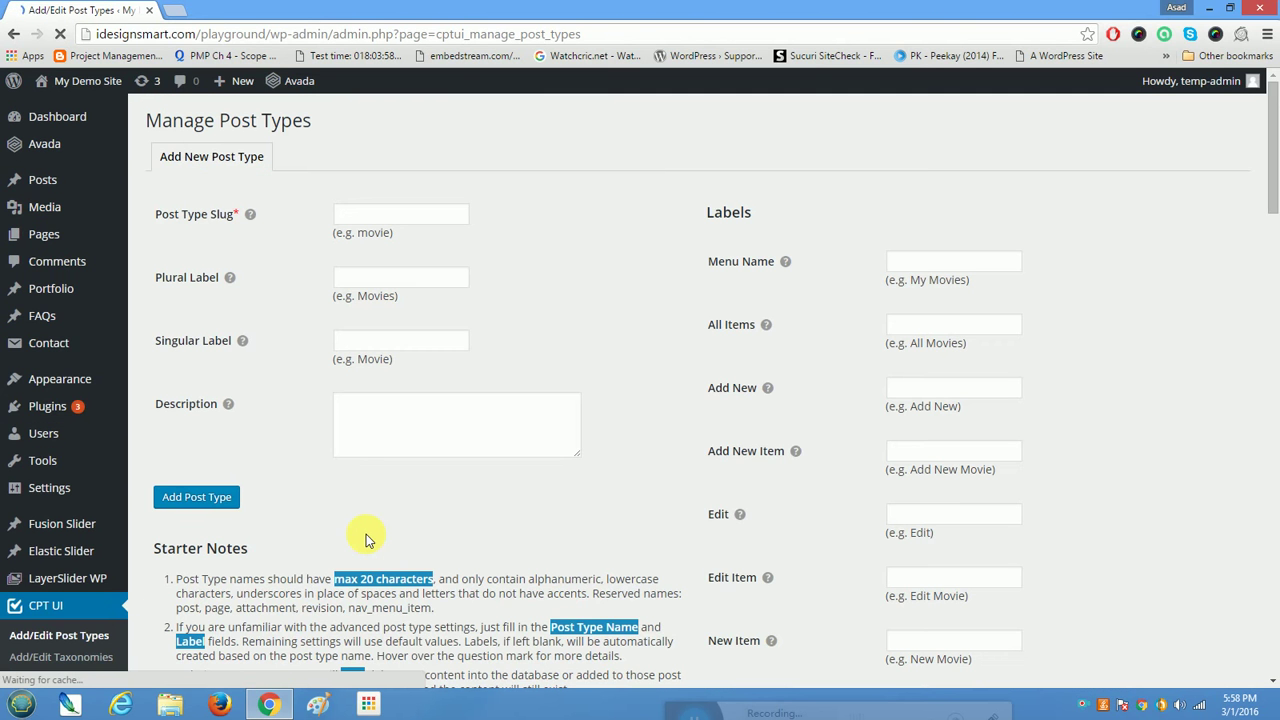
scroll(820, 440, down, 5)
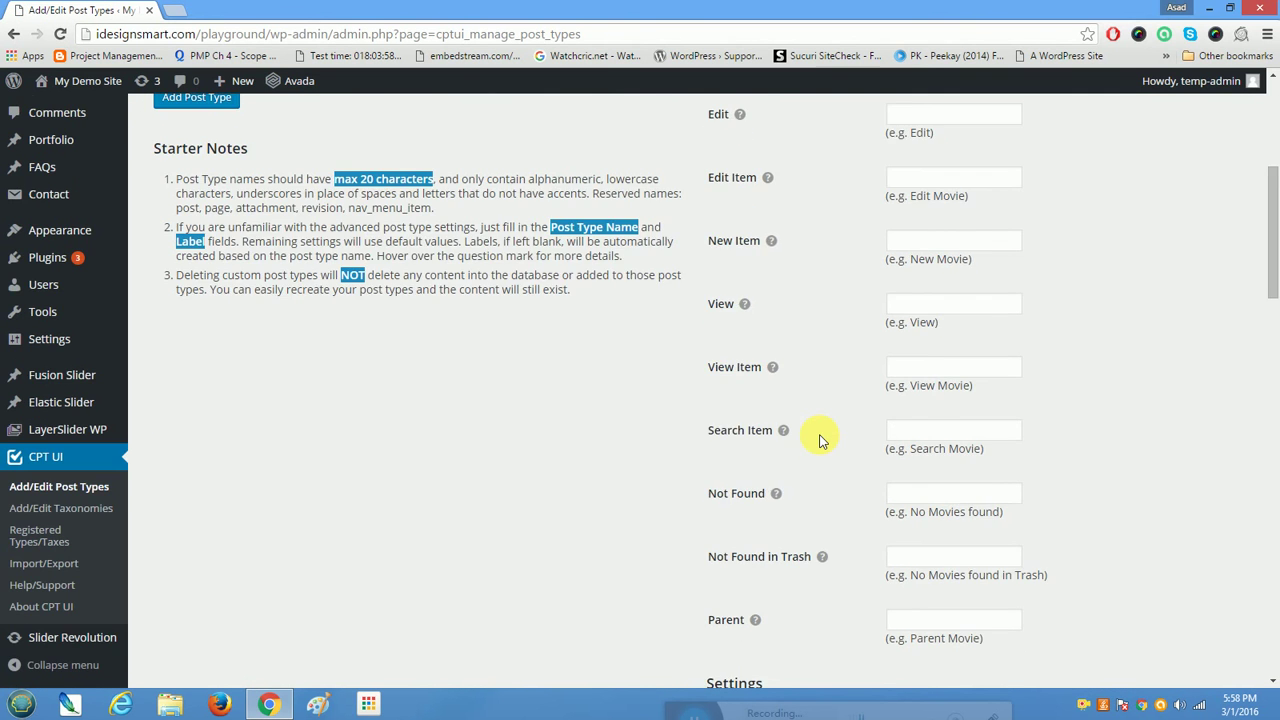
scroll(820, 440, up, 5)
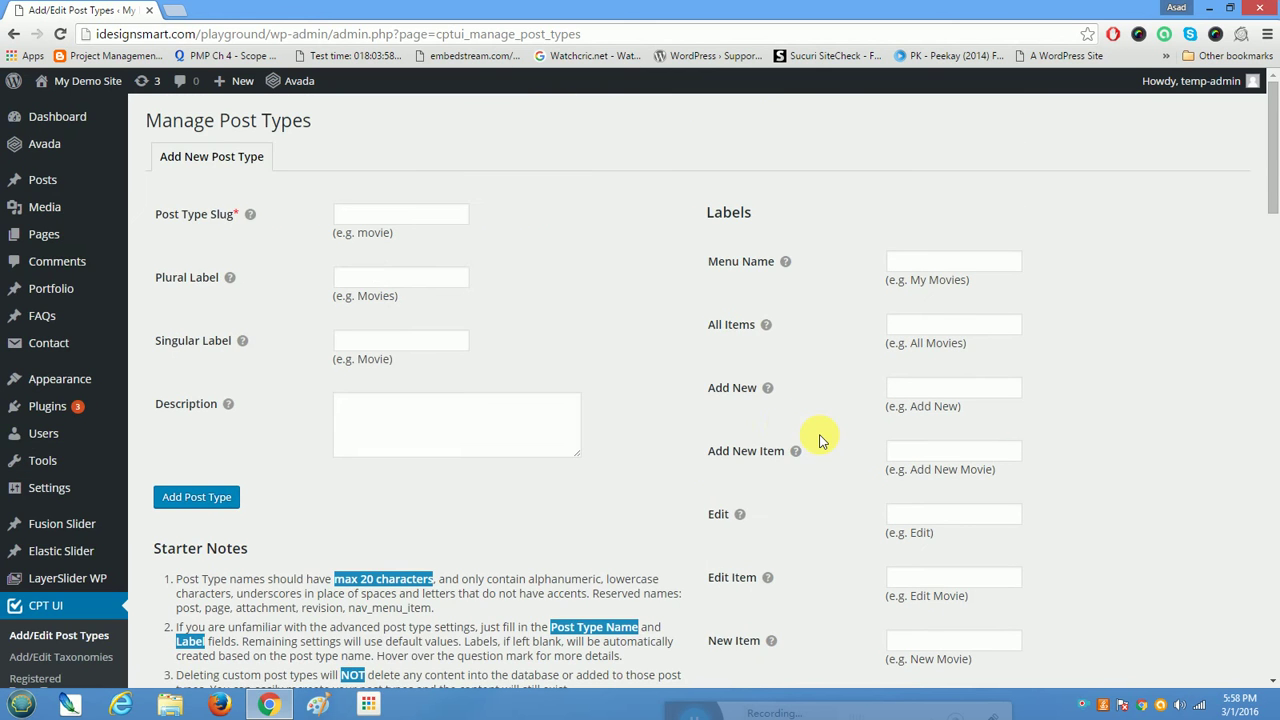
scroll(769, 440, down, 3)
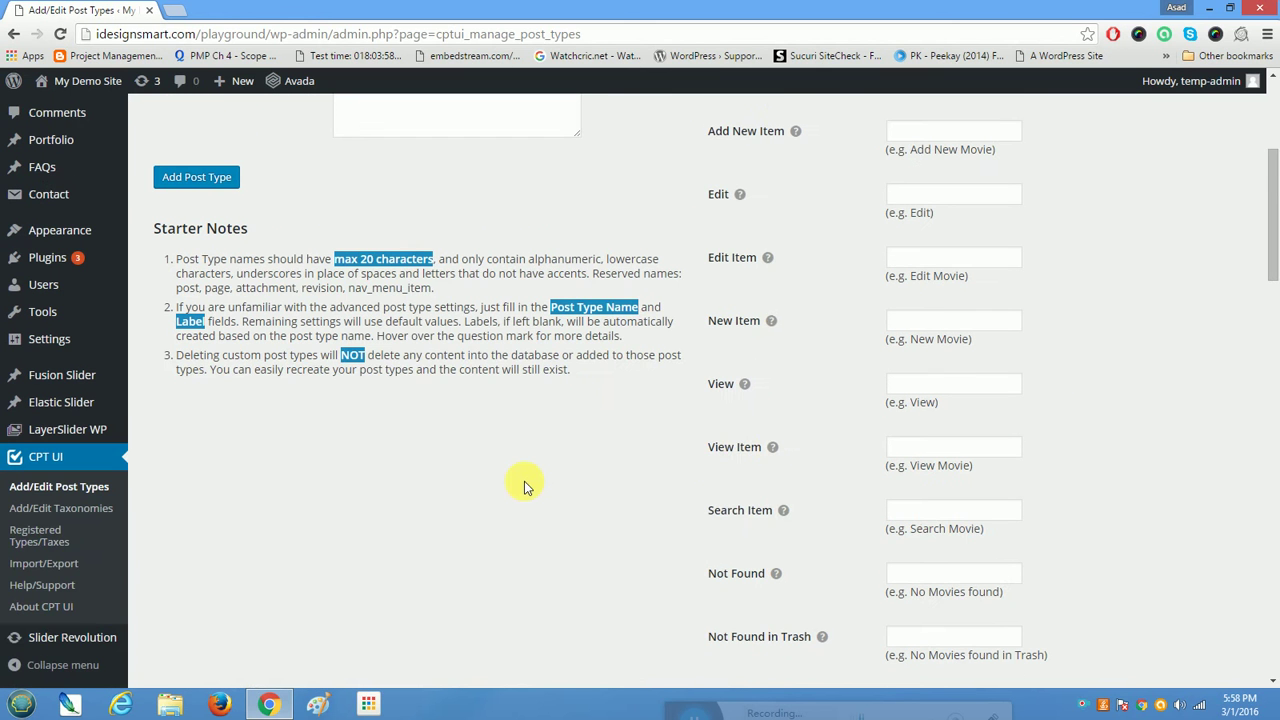
scroll(200, 280, up, 3)
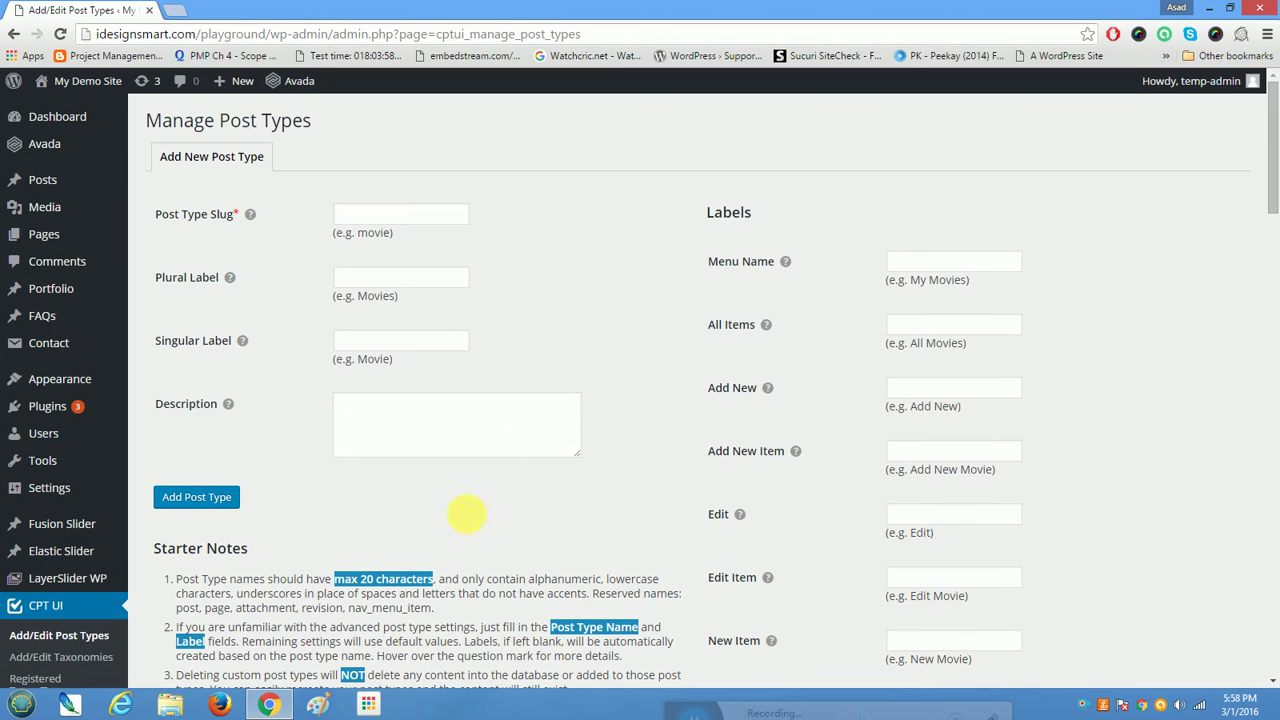
- Set the new post type's slug to "job", its plural label to "Jobs" and its singular label to "Job"
click(416, 225)
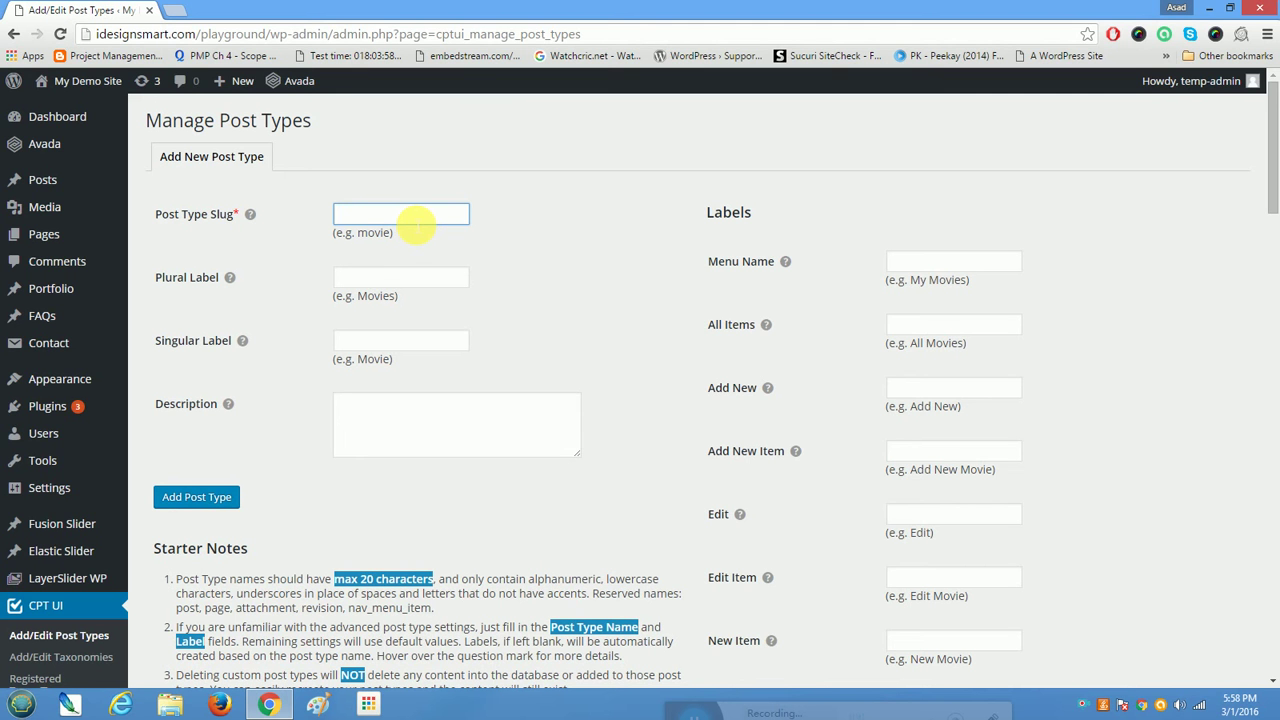
text(job)
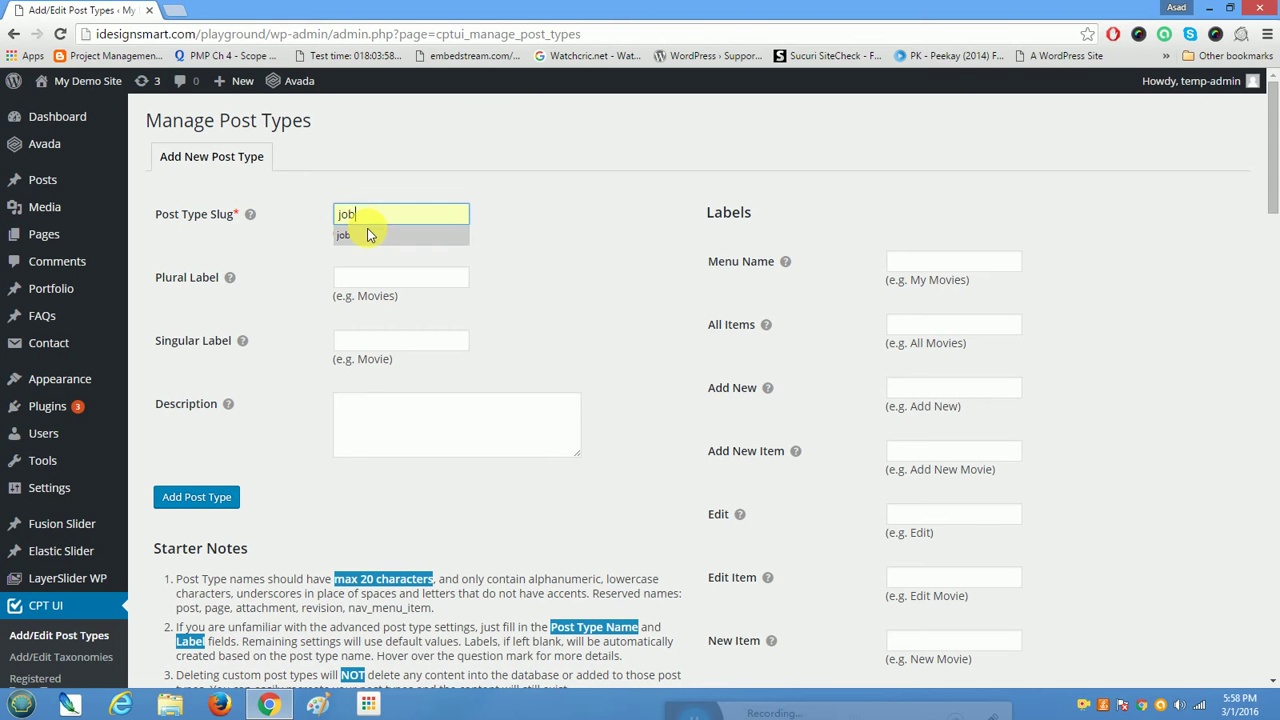
click(372, 235)
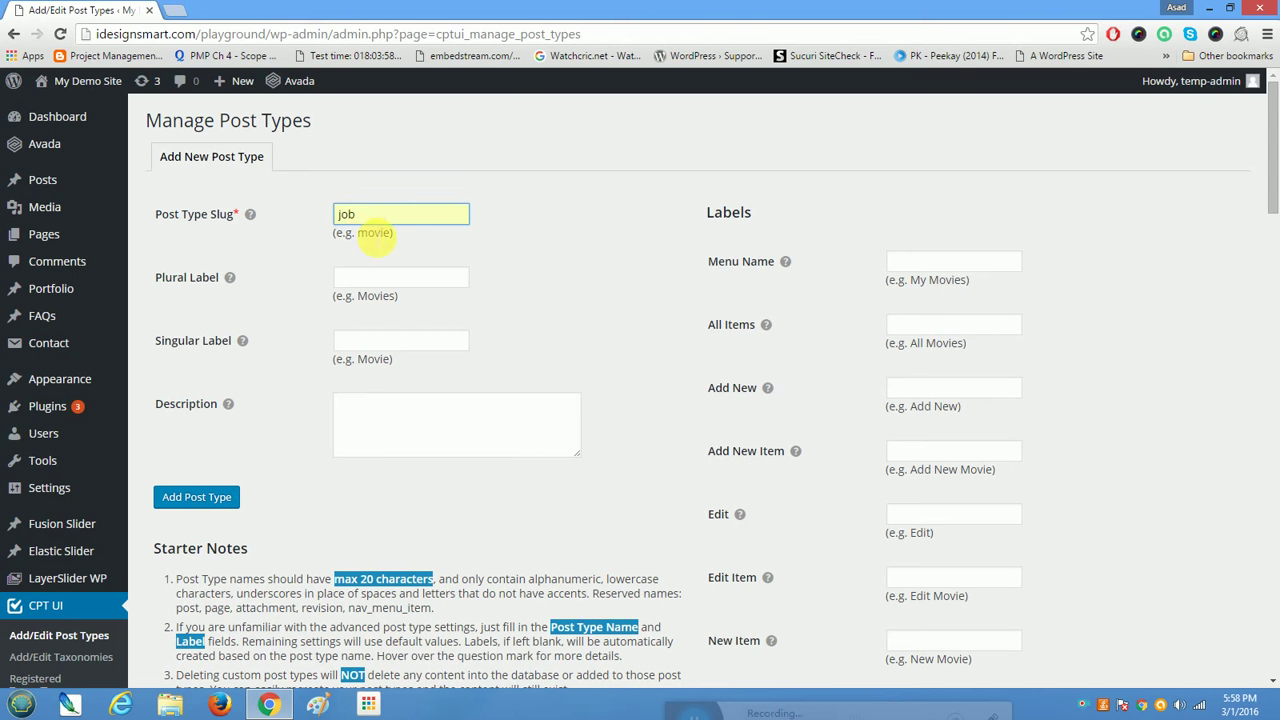
click(388, 282)
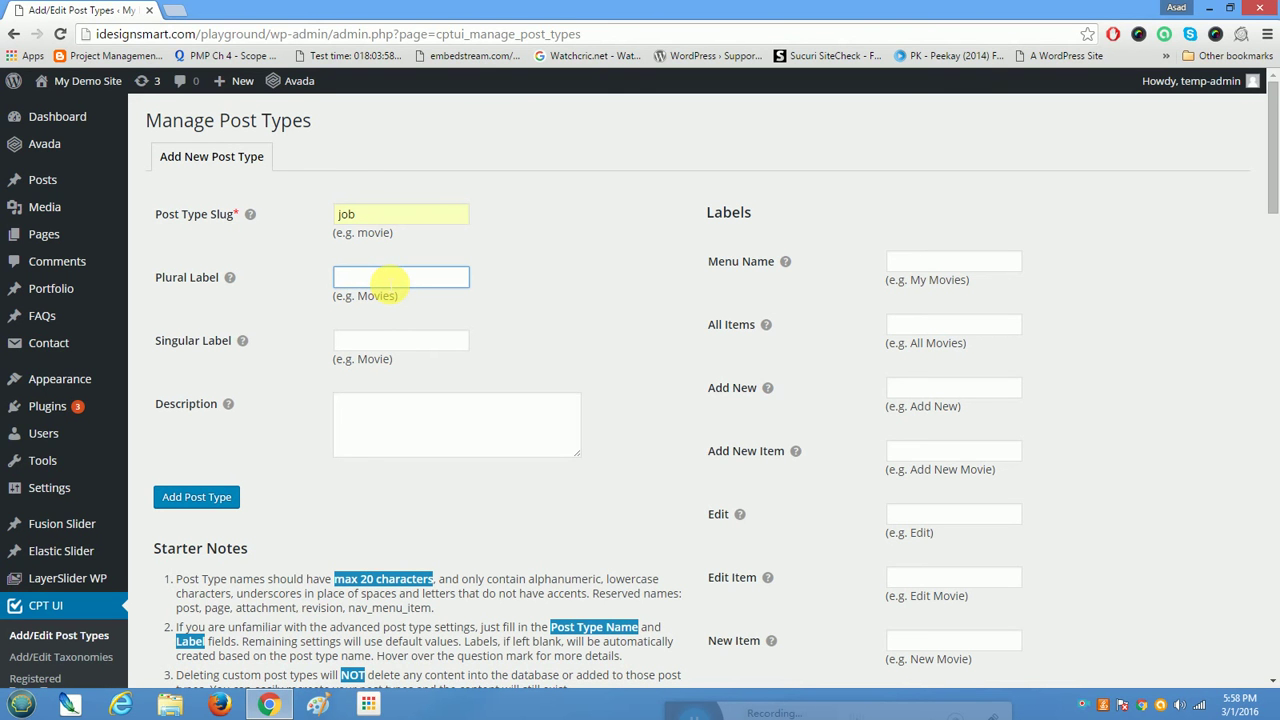
text(Jobs)
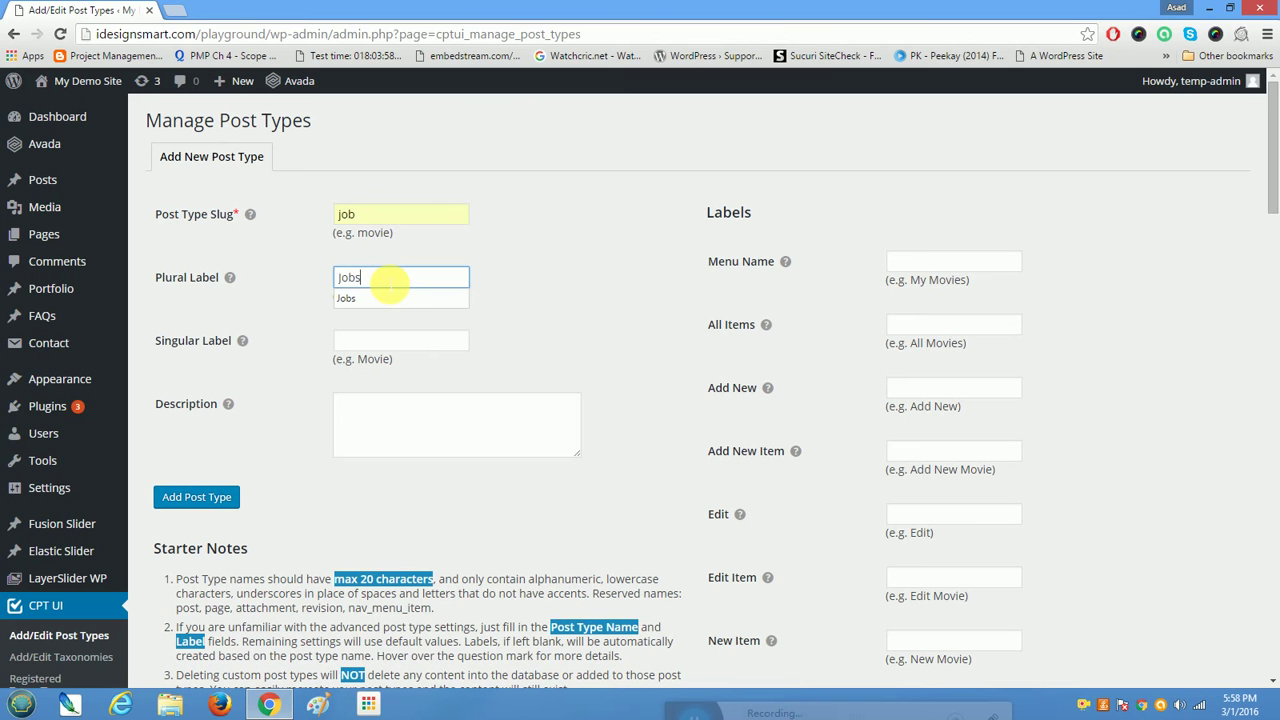
click(390, 343)
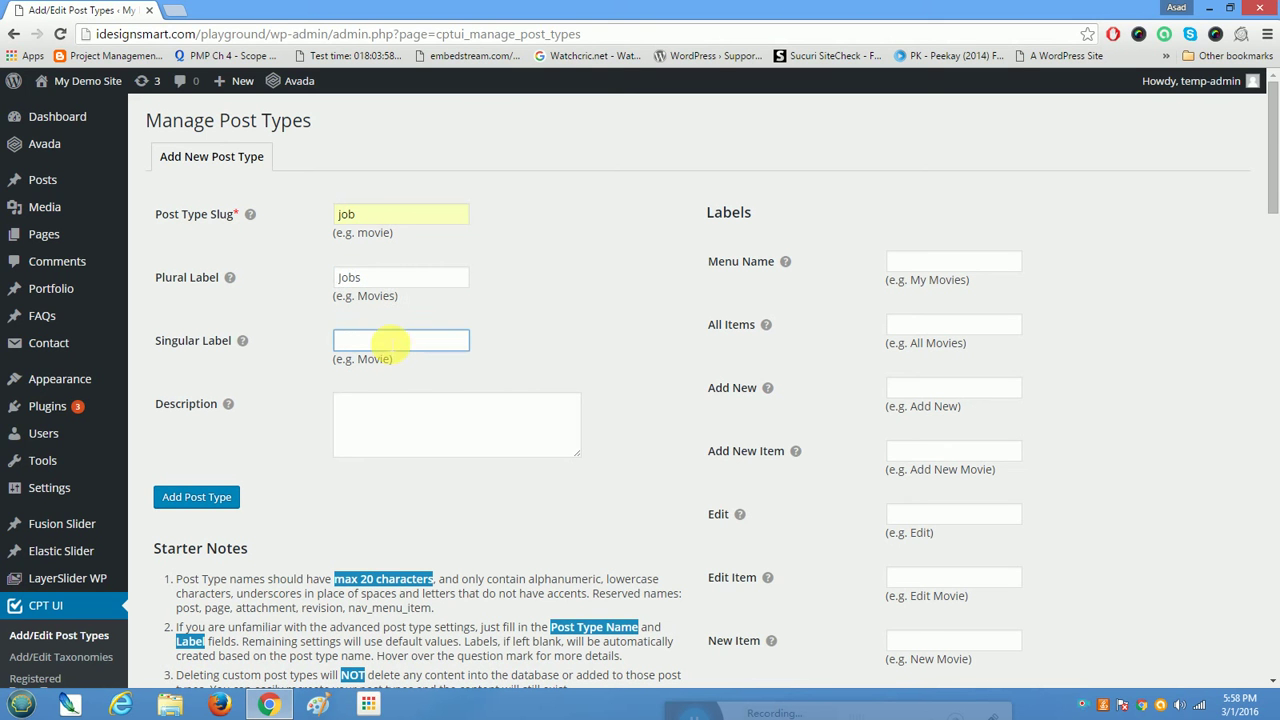
text(Job)
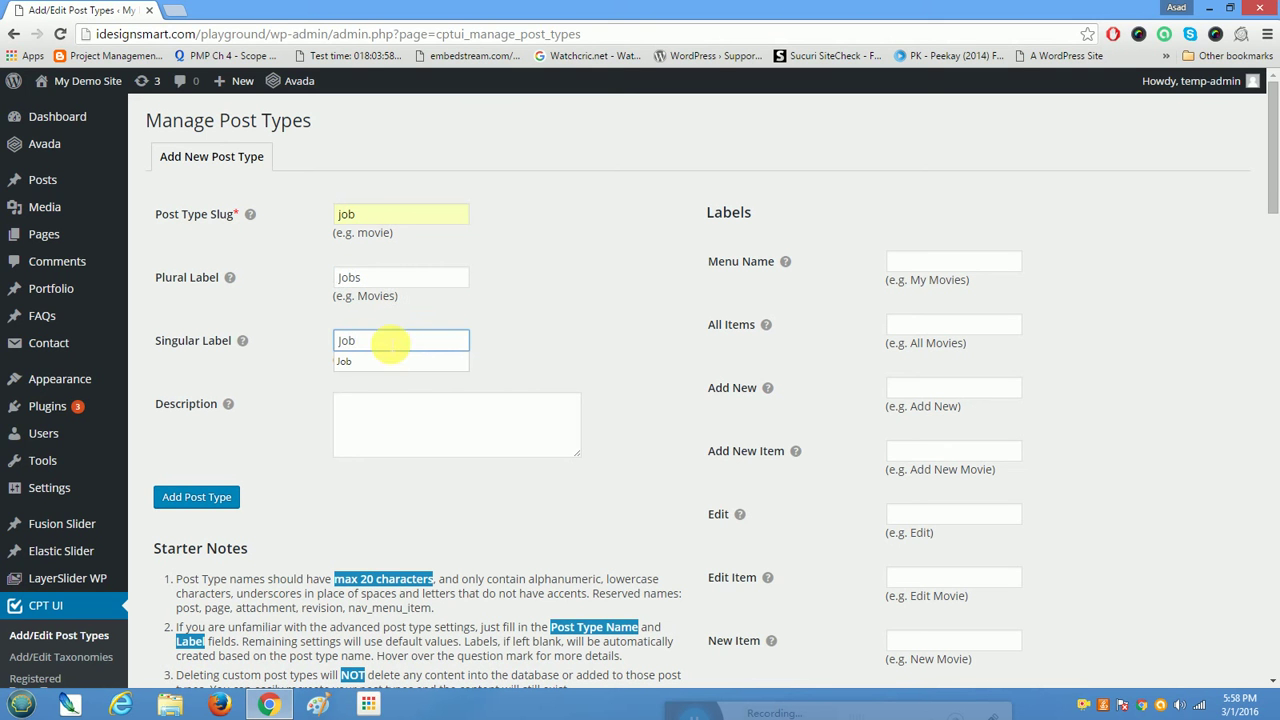
- Enter "This will be the Job Custom Post type" as the post type's description
click(388, 420)
text(This will be the)
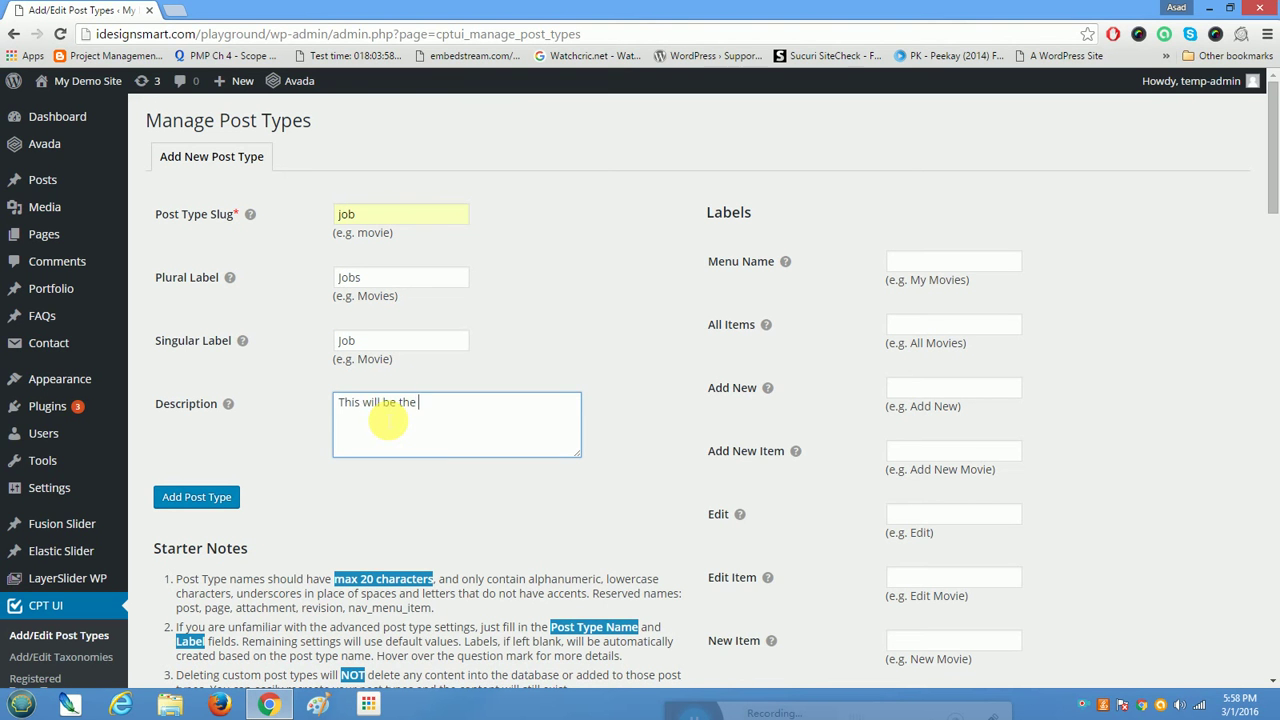
text( Job Custom Post type)
- Add the job post type with its remaining labels and settings at their defaults, and reload the page to refresh the admin menu
scroll(823, 271, down, 3)
scroll(800, 241, down, 5)
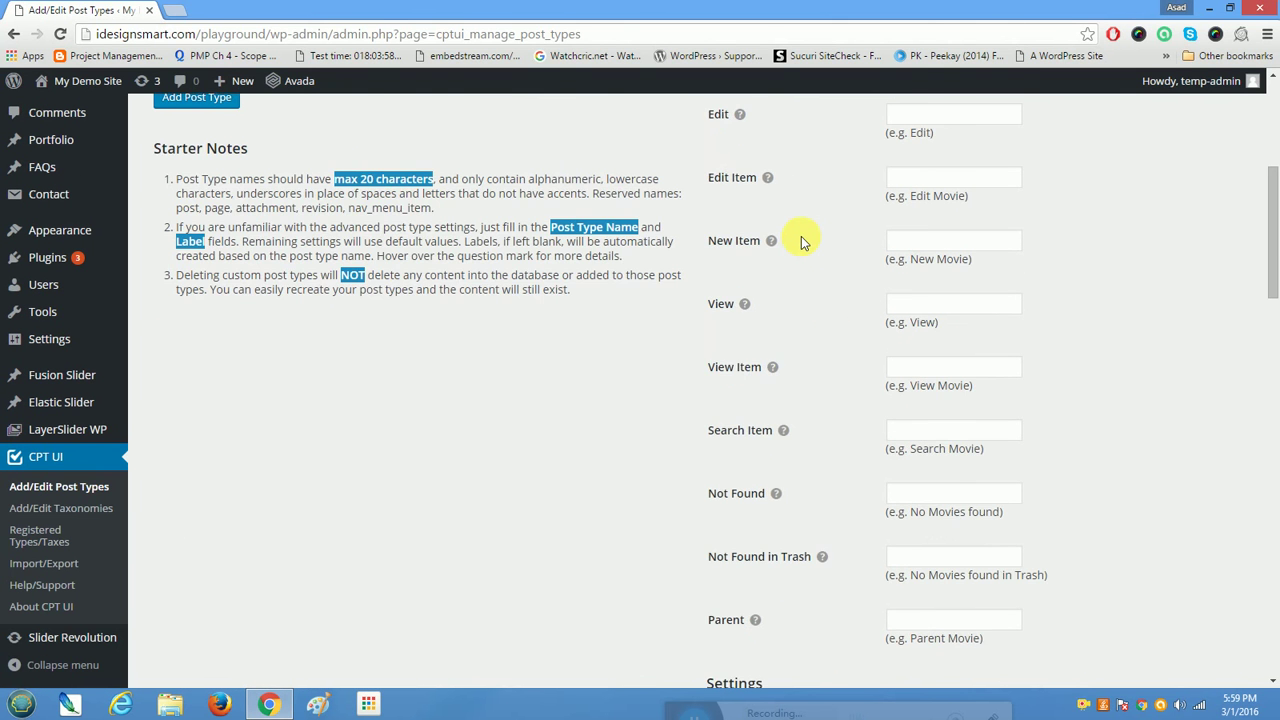
scroll(800, 241, down, 9)
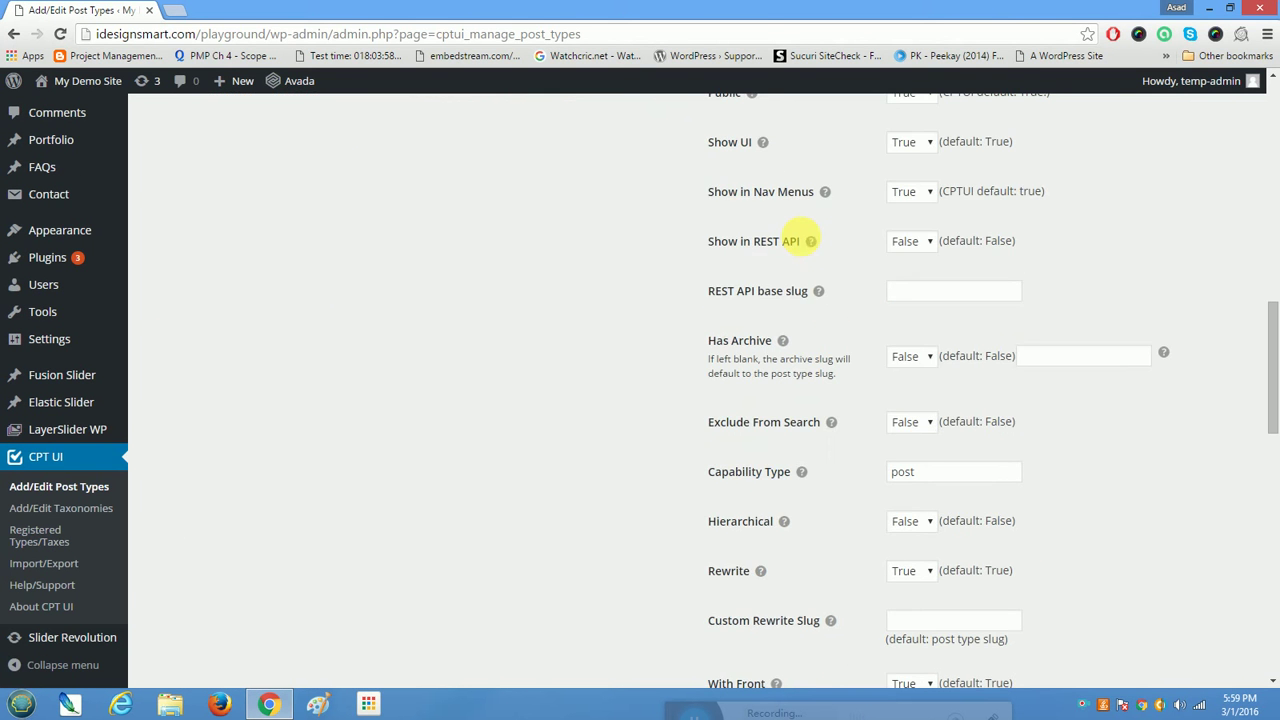
scroll(800, 241, down, 3)
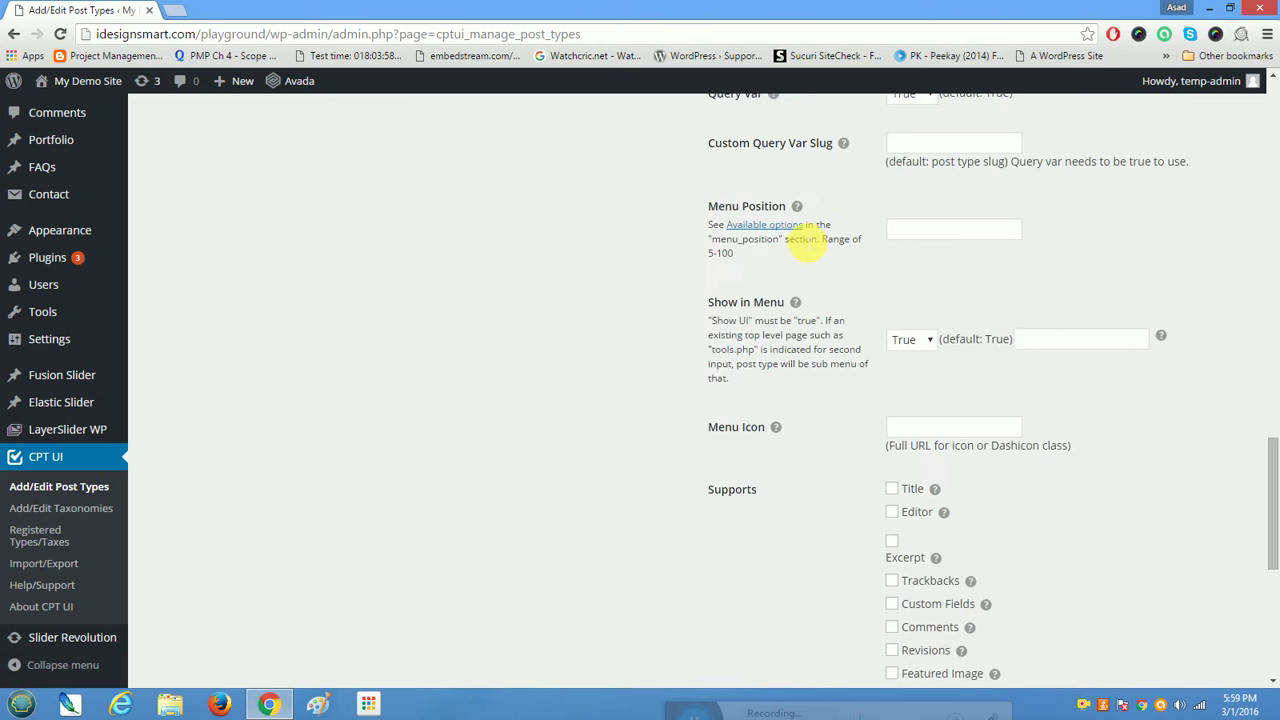
scroll(805, 241, down, 2)
scroll(800, 241, up, 2)
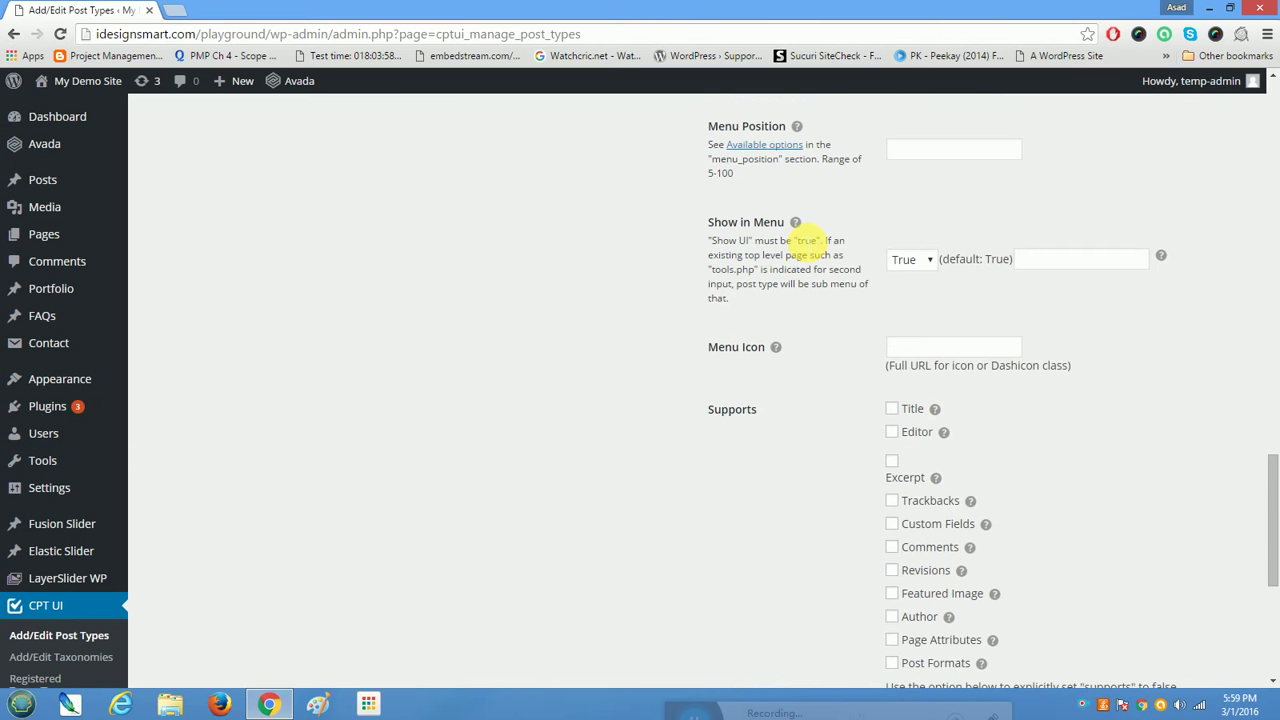
scroll(800, 241, up, 15)
scroll(800, 241, up, 2)
click(203, 503)
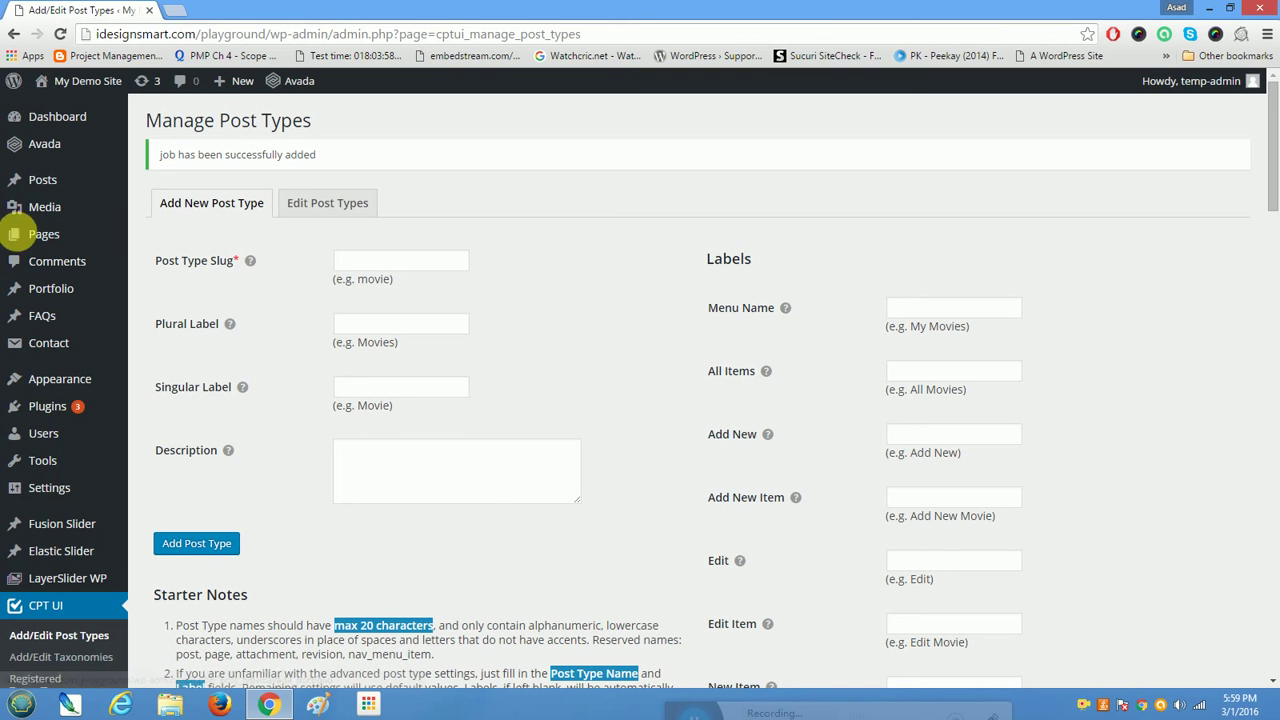
click(60, 36)
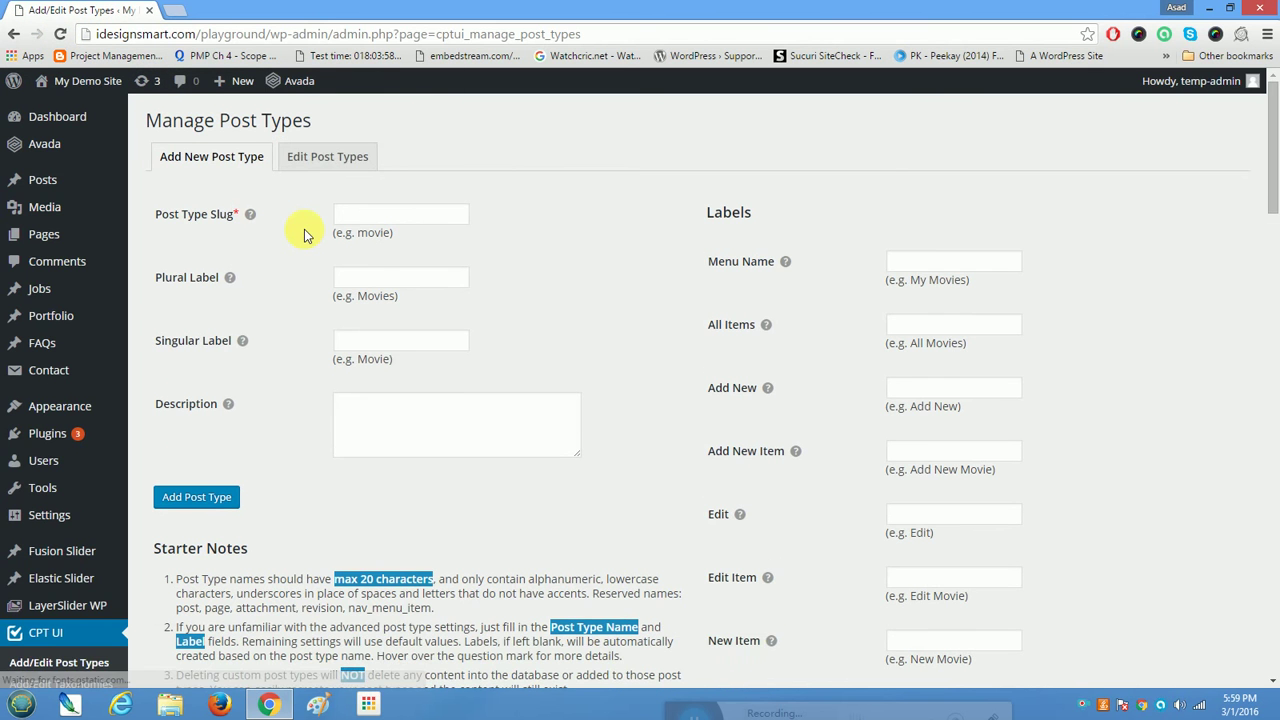
- Examine the Jobs submenu, the label and settings options in the post type form, and the Posts submenu for comparison
mouse_move(52, 298)
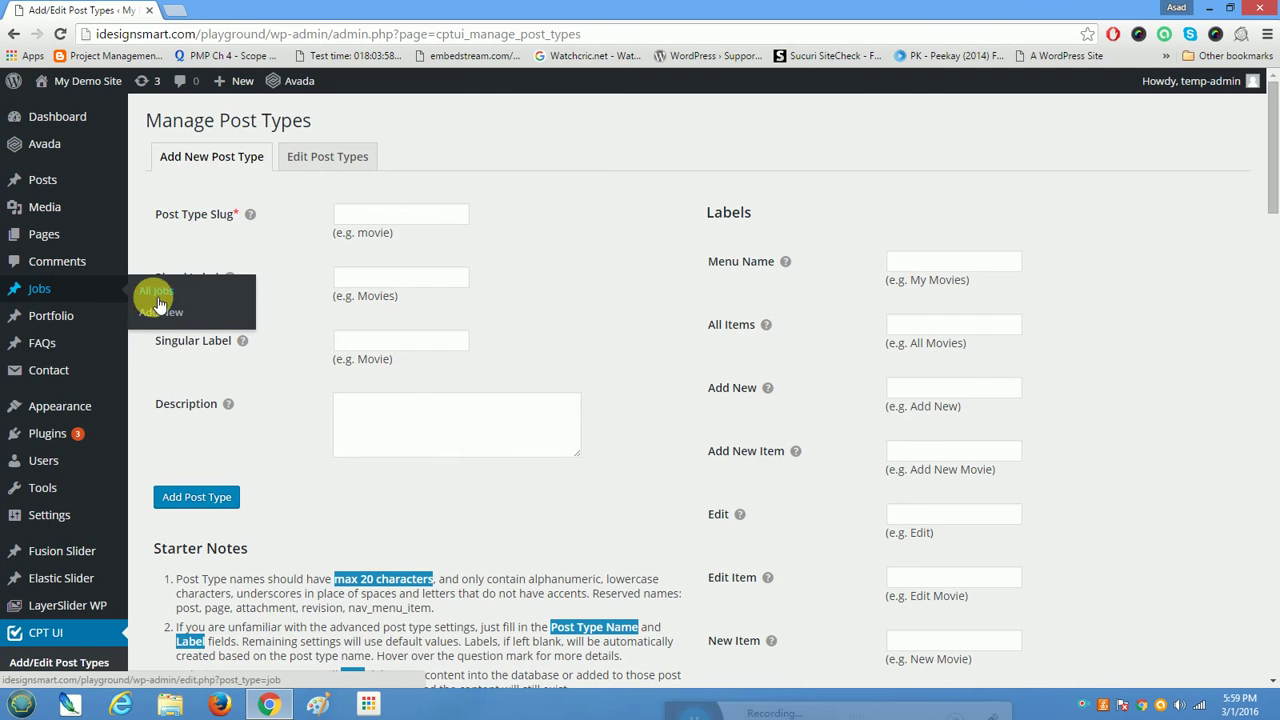
scroll(617, 366, down, 3)
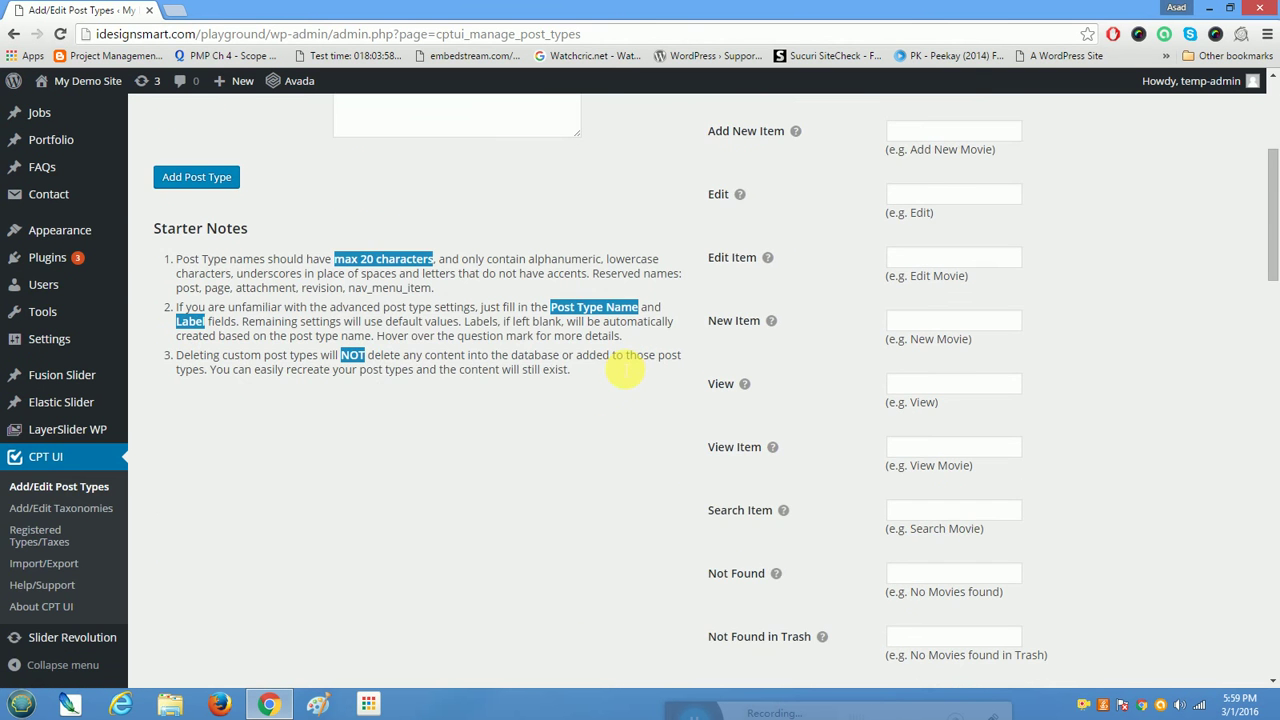
scroll(620, 369, down, 10)
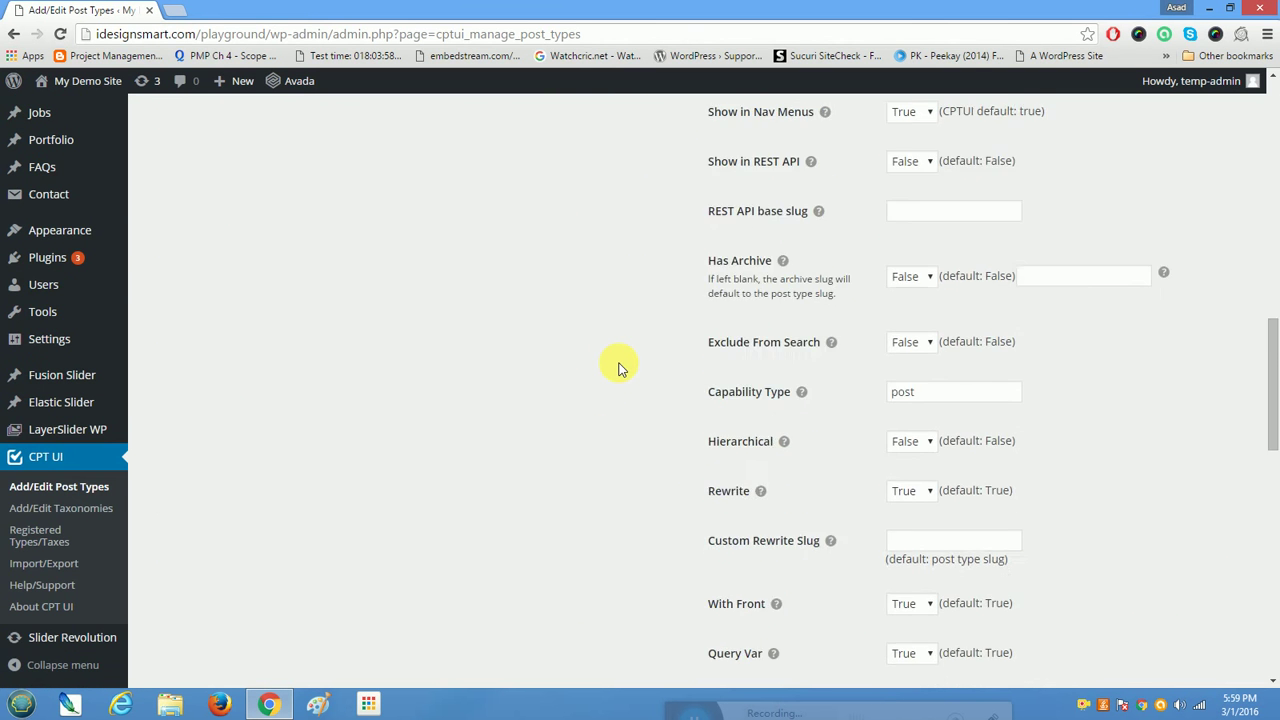
scroll(617, 369, down, 6)
scroll(617, 369, up, 5)
scroll(617, 369, down, 4)
scroll(618, 369, up, 14)
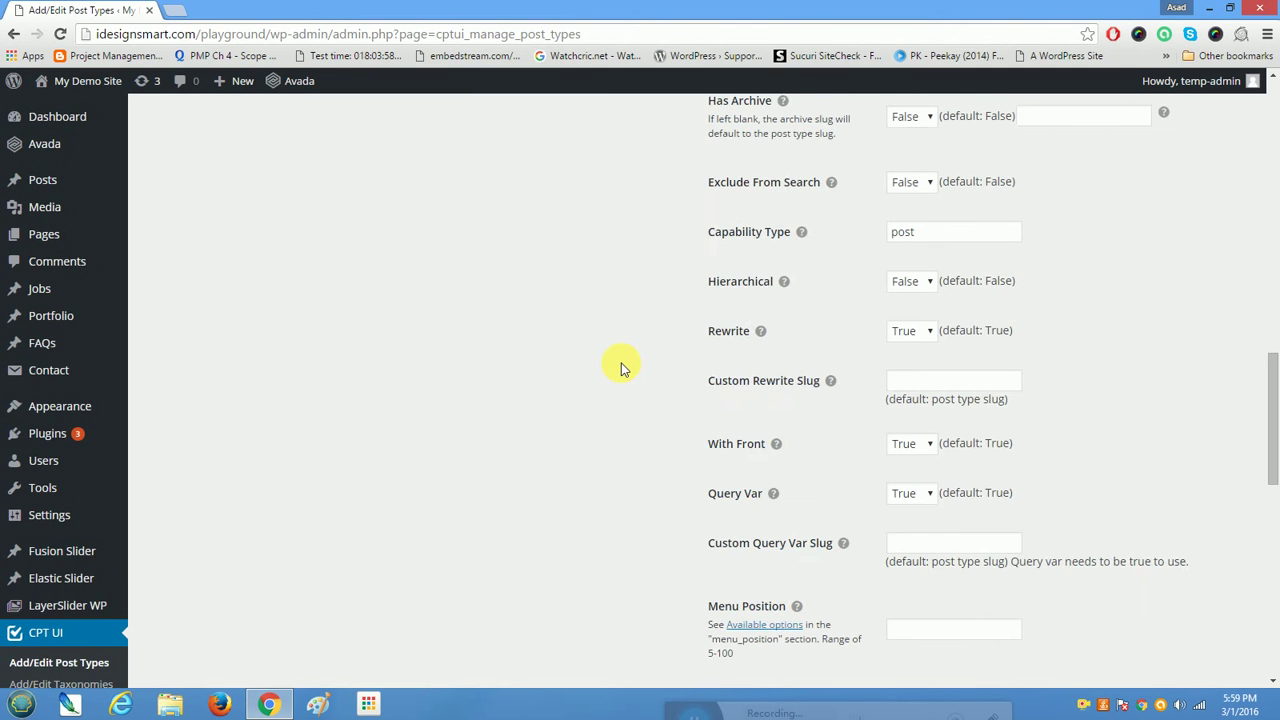
scroll(620, 369, up, 4)
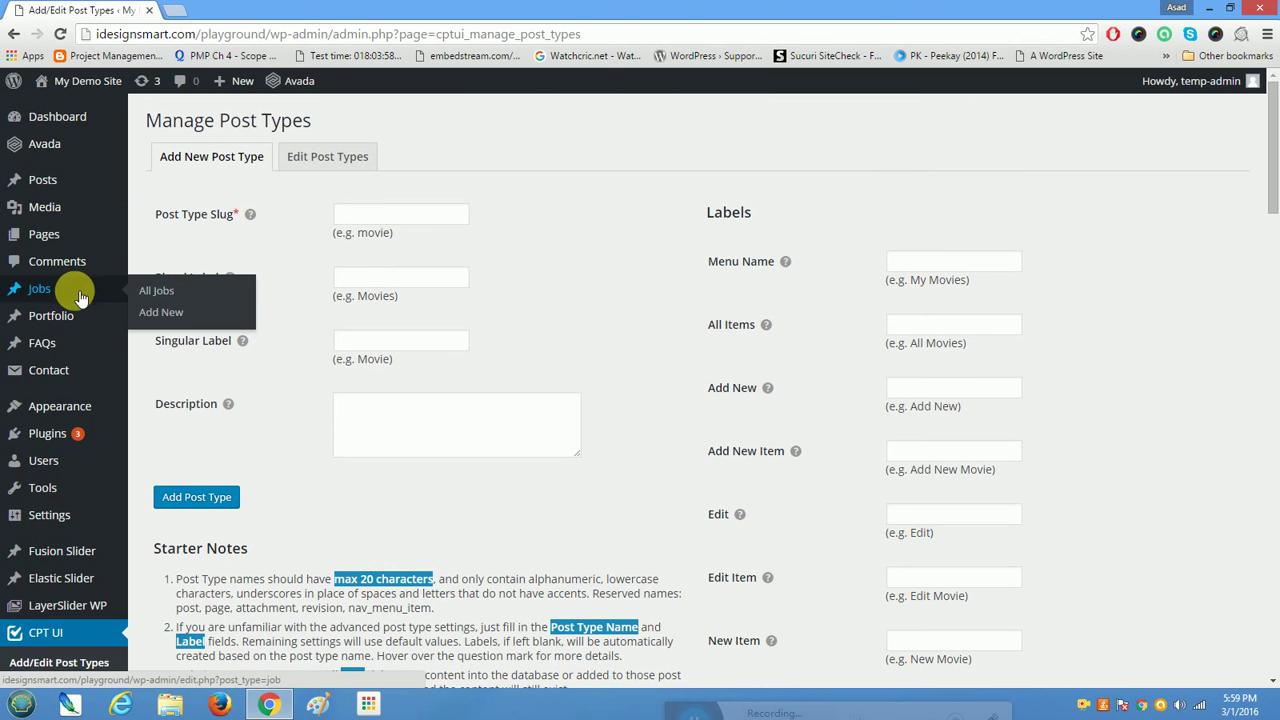
mouse_move(45, 180)
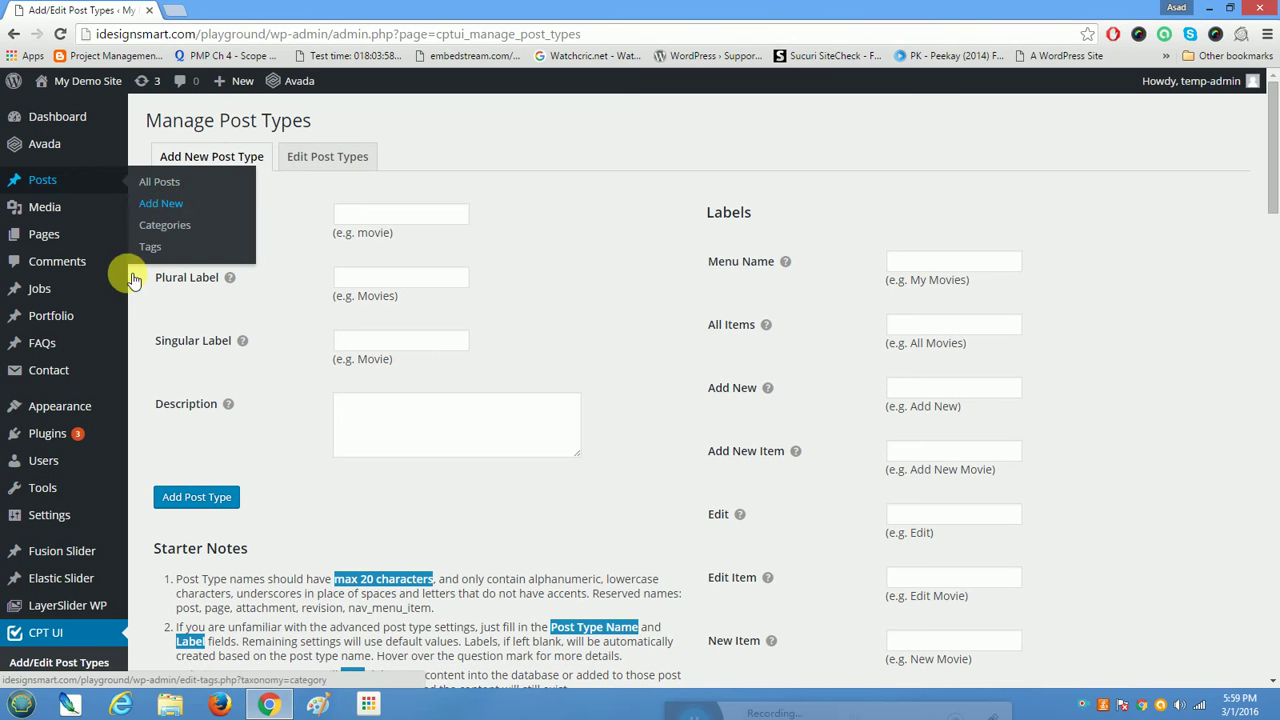
- Start a new job entry from the Jobs list and collapse its Avada Options box
click(40, 289)
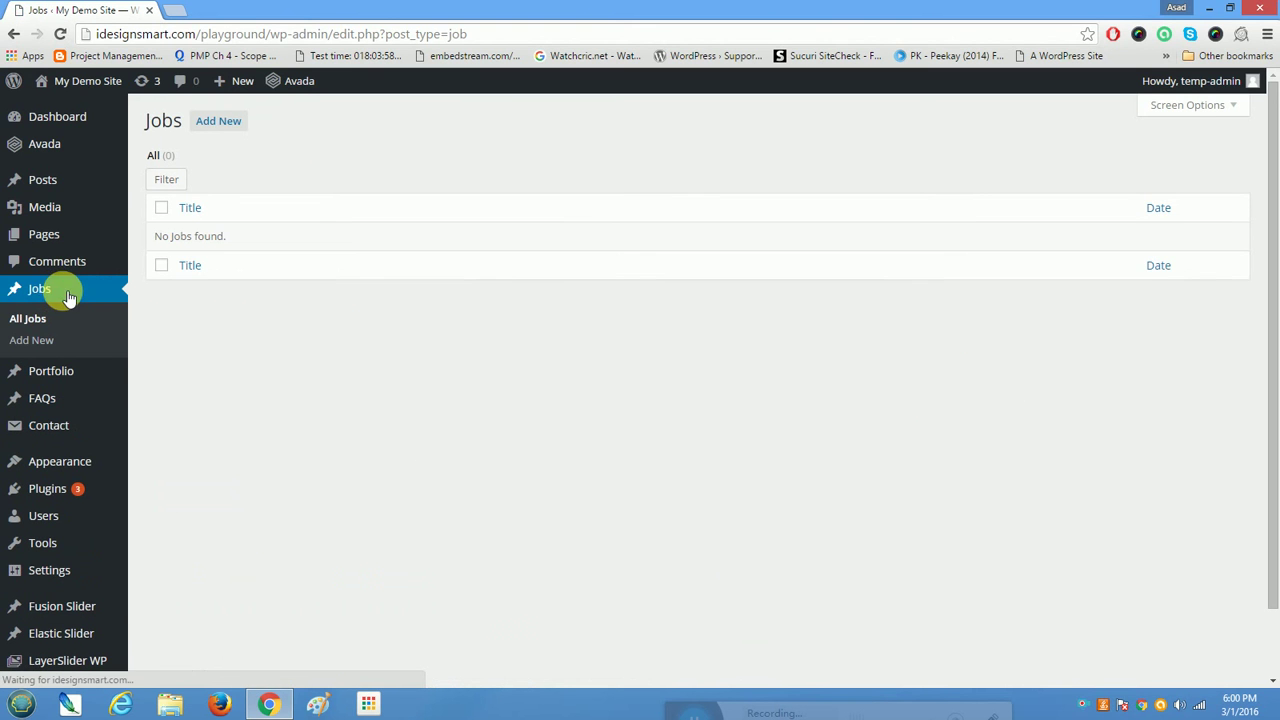
click(209, 121)
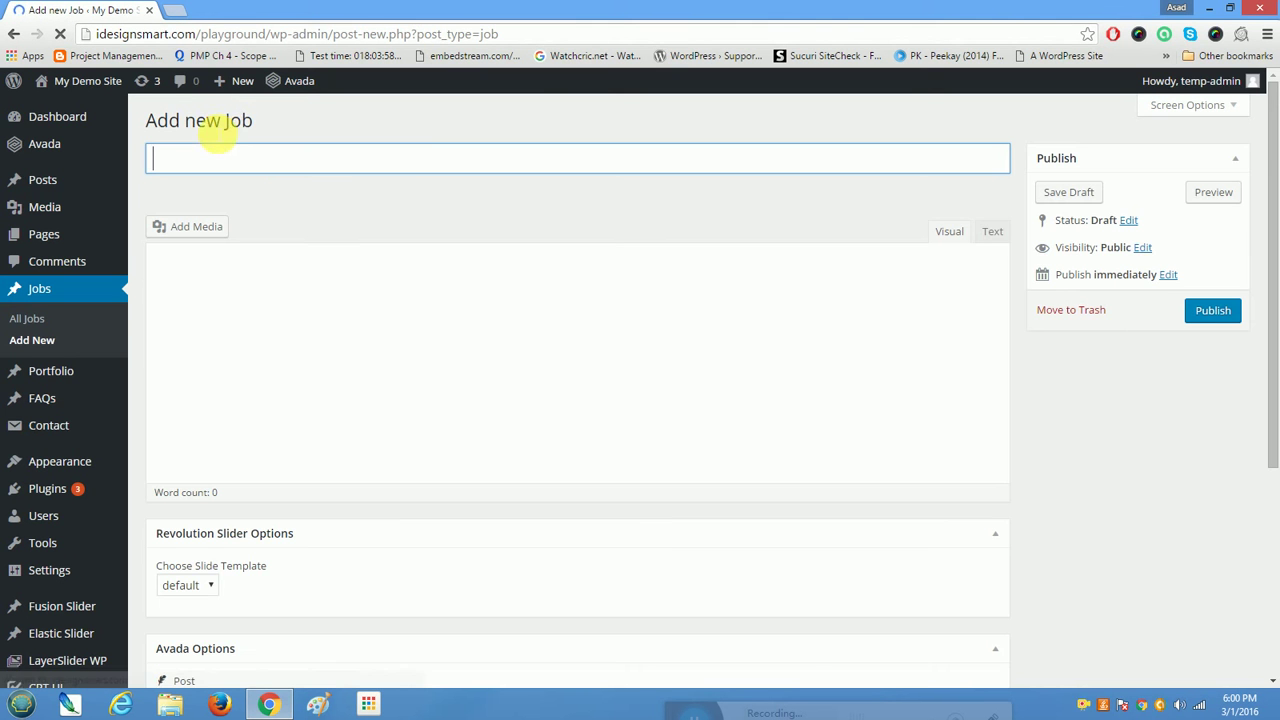
scroll(857, 445, down, 4)
scroll(857, 447, up, 5)
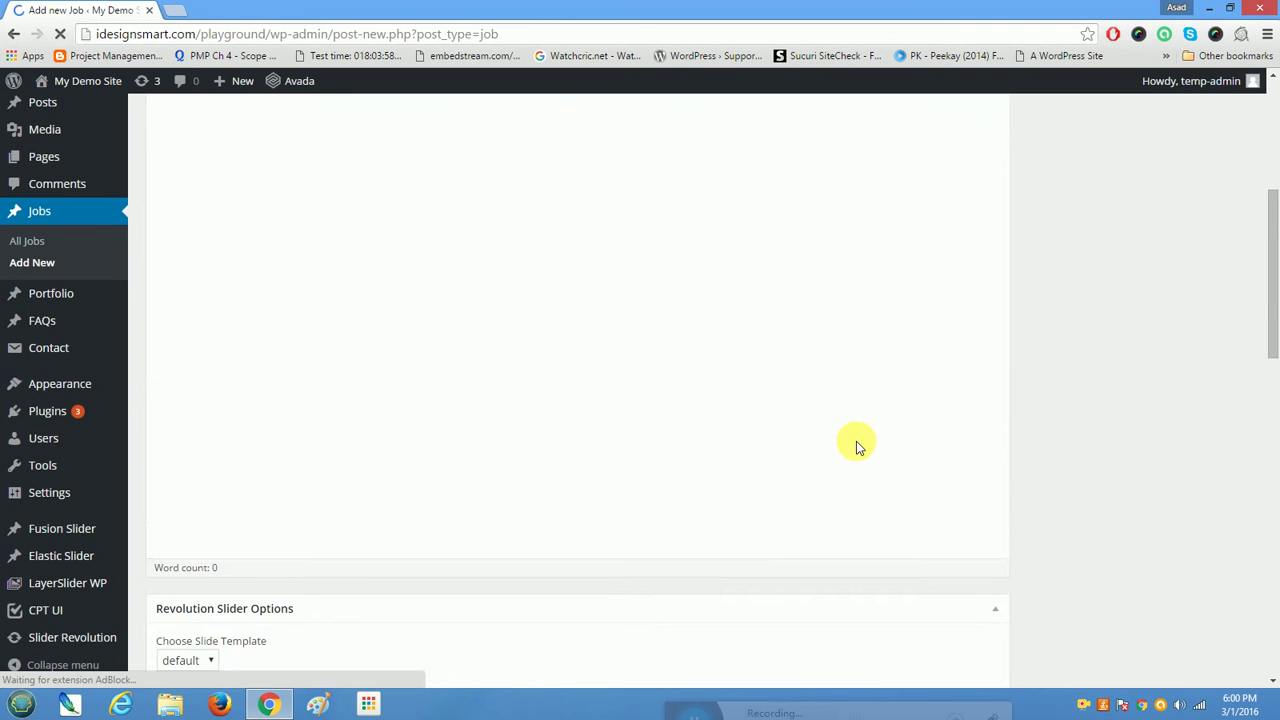
scroll(857, 447, down, 7)
scroll(580, 437, up, 4)
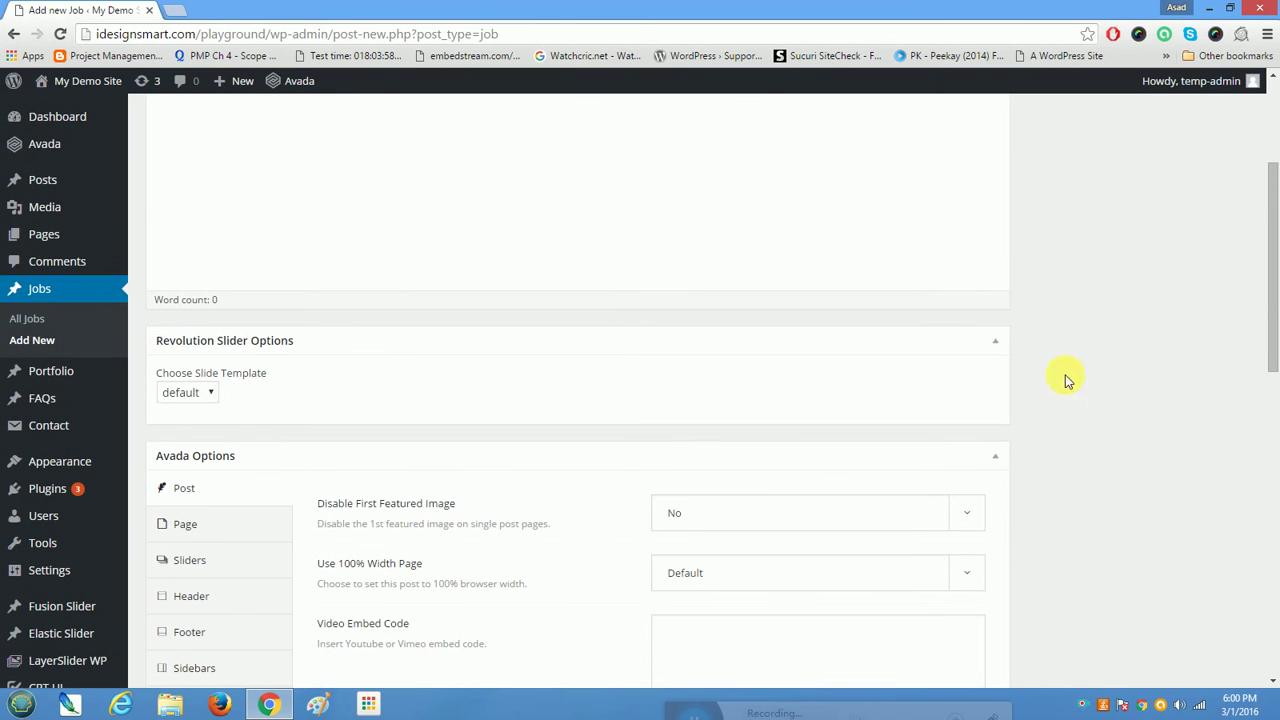
click(996, 455)
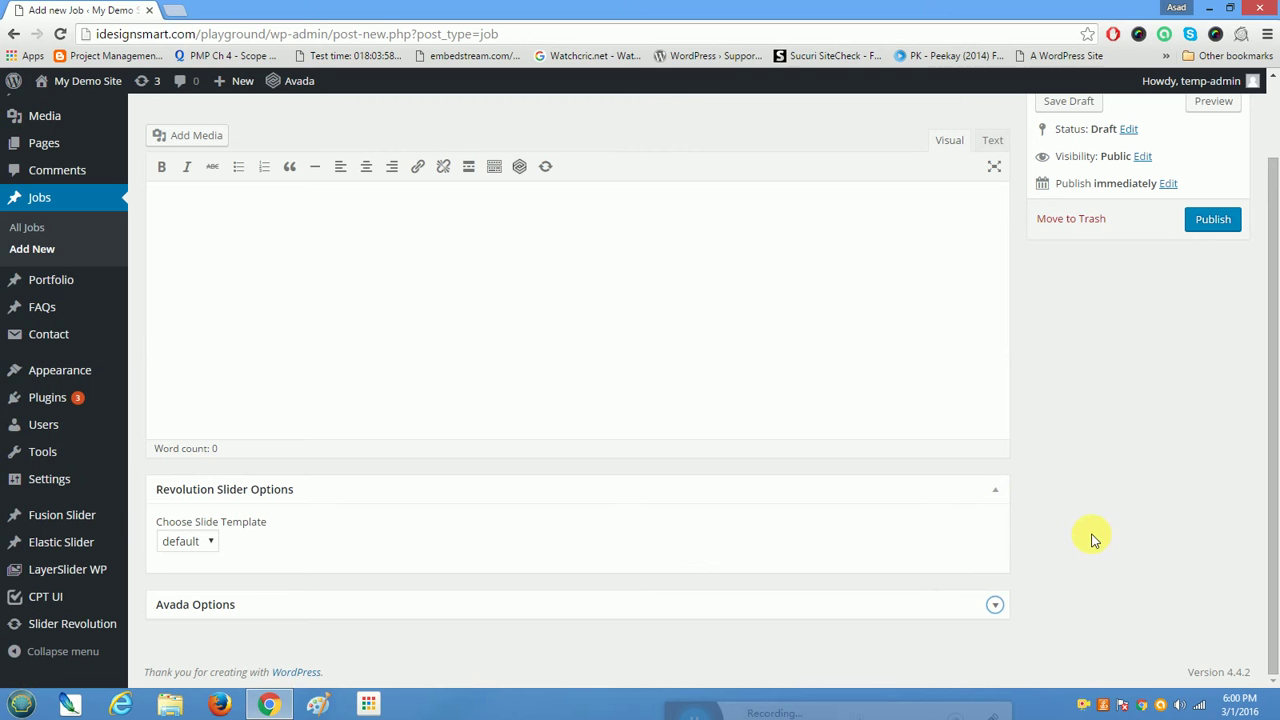
- Examine the Avada Options box of the new job entry, collapse it again, and show the editor's screen options
click(997, 606)
scroll(994, 608, down, 3)
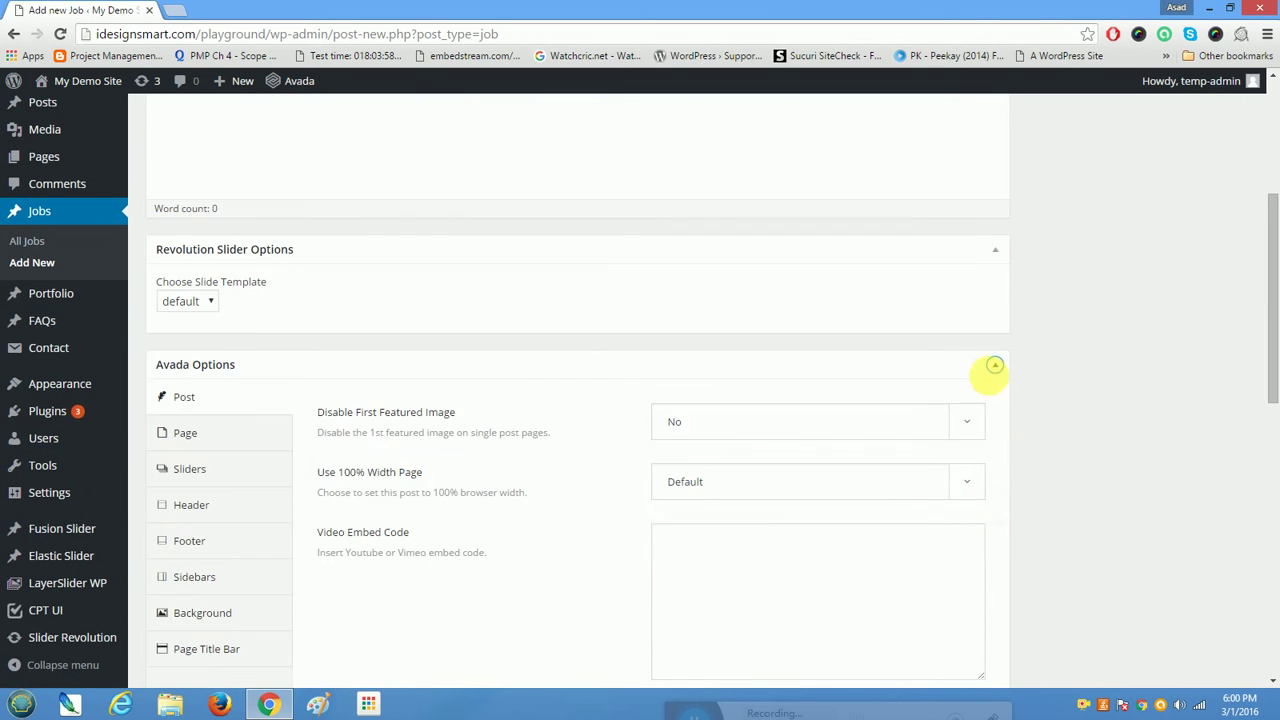
click(996, 366)
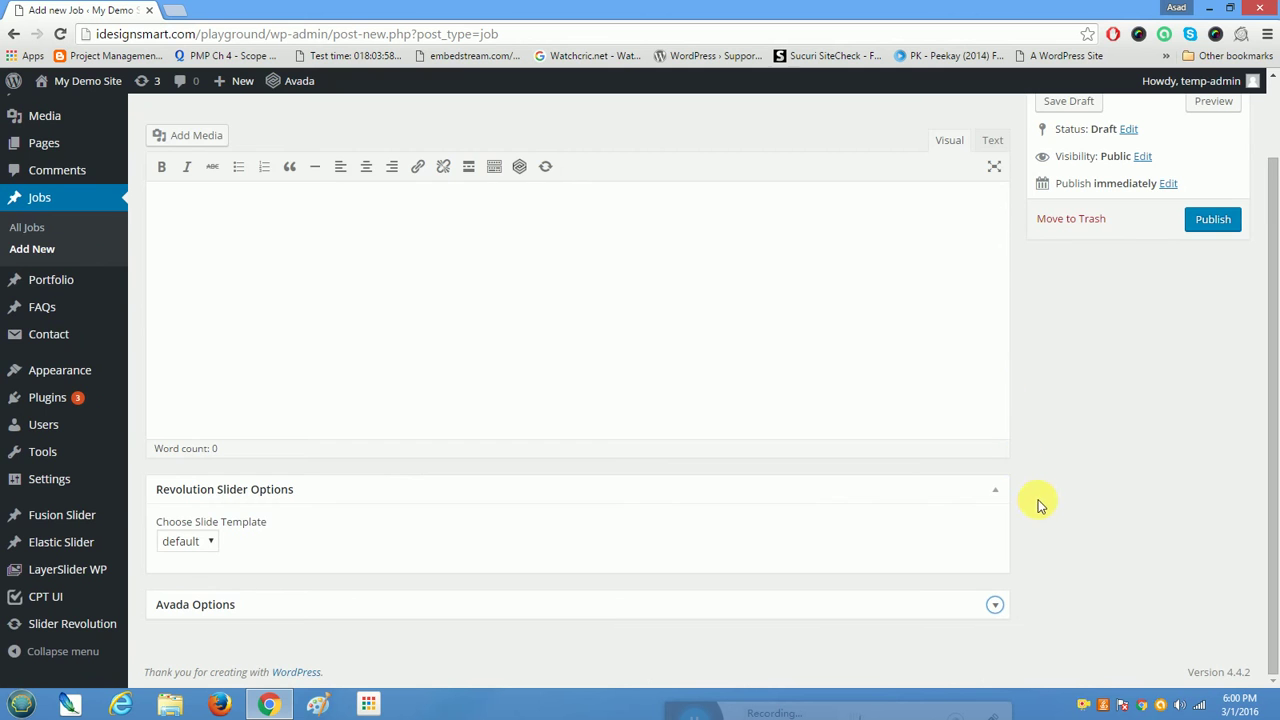
scroll(1050, 520, up, 1)
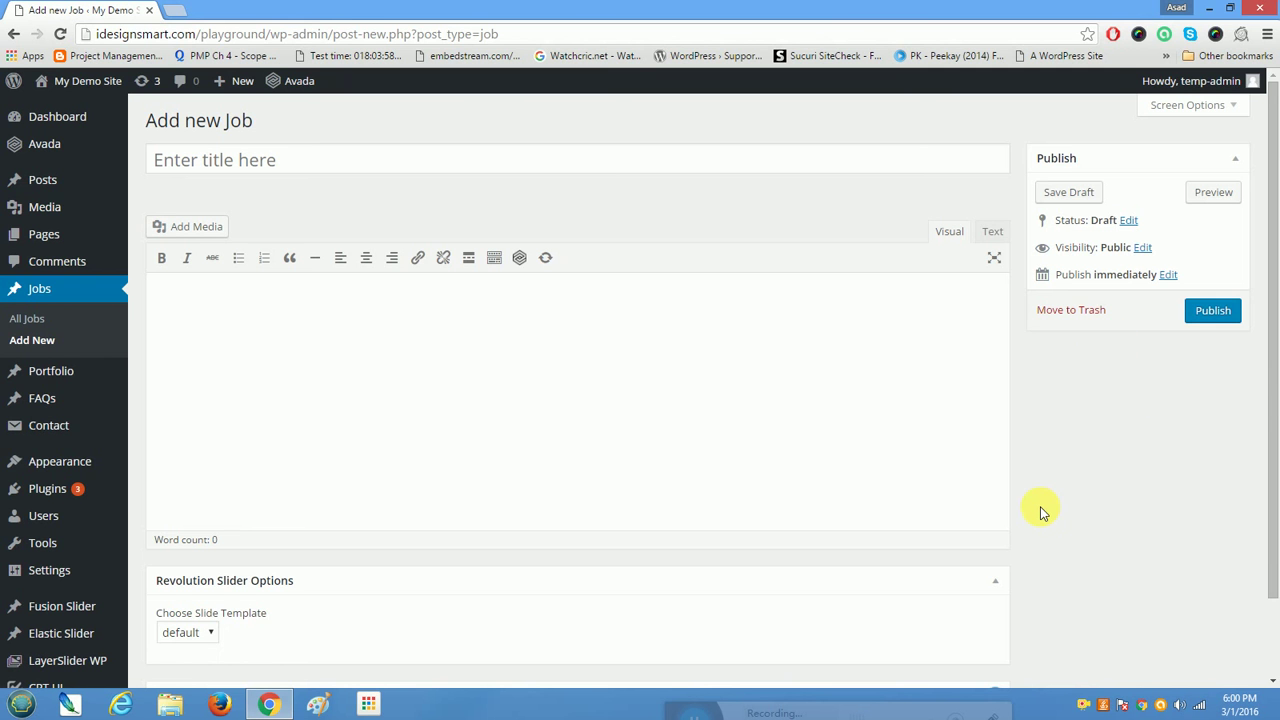
click(1168, 102)
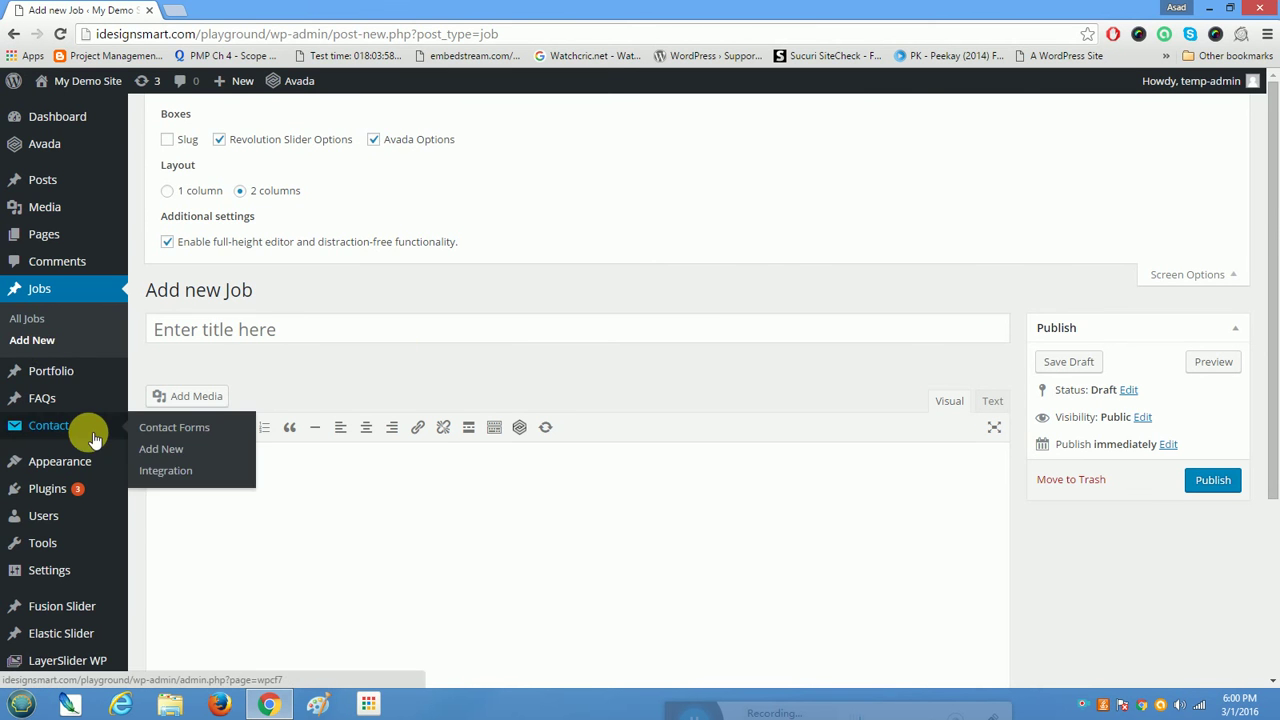
- Open CPT UI's post type management page in a separate browser tab and bring up the existing Jobs post type for editing
scroll(100, 538, down, 3)
mouse_move(64, 430)
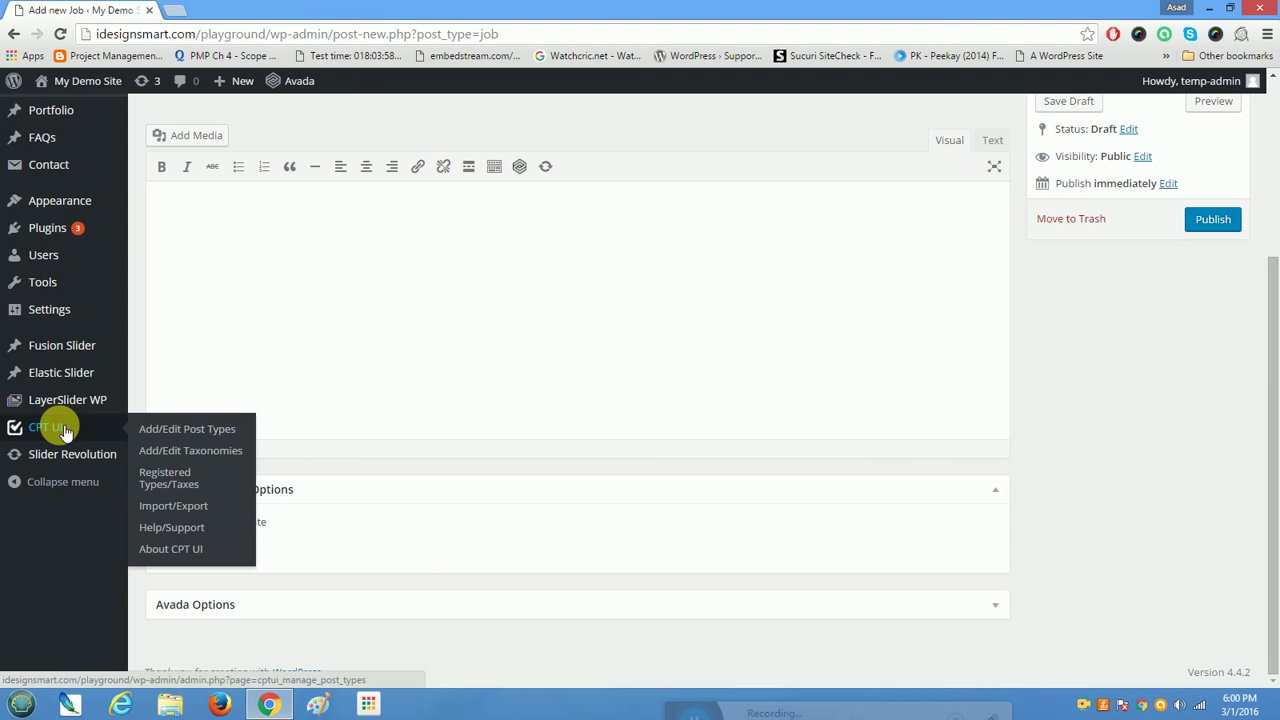
right_click(172, 430)
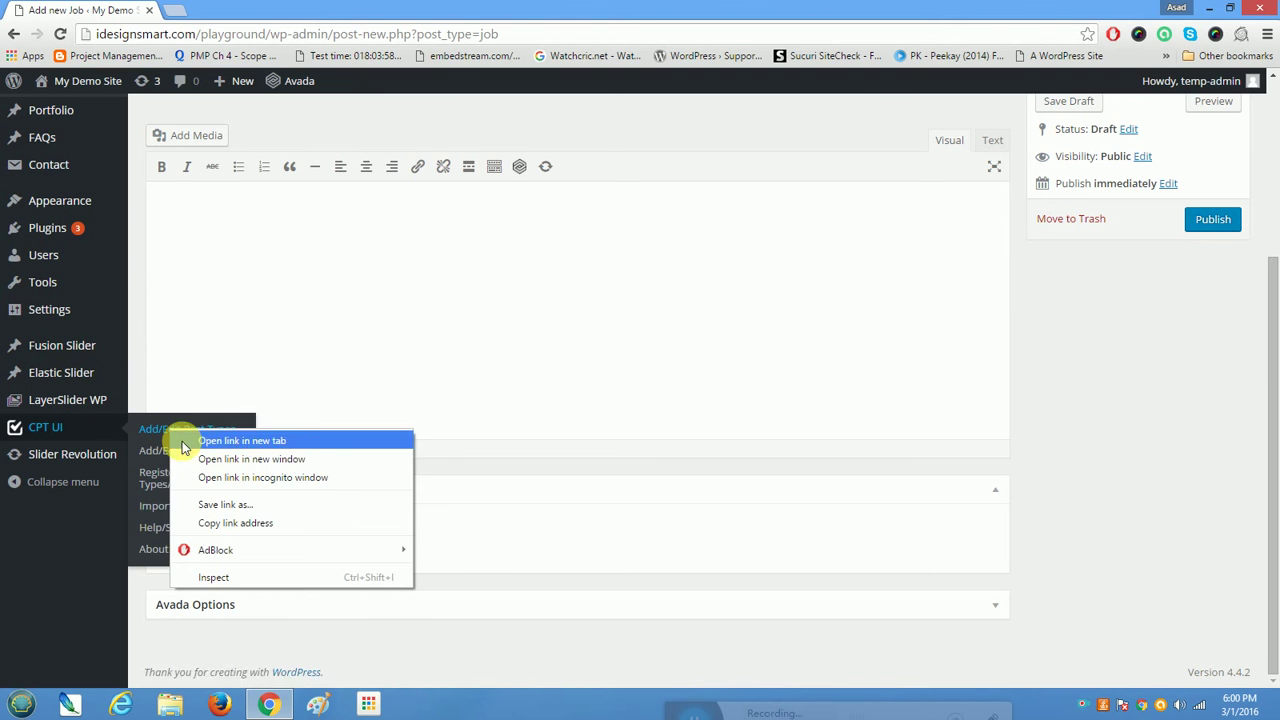
click(183, 441)
click(272, 11)
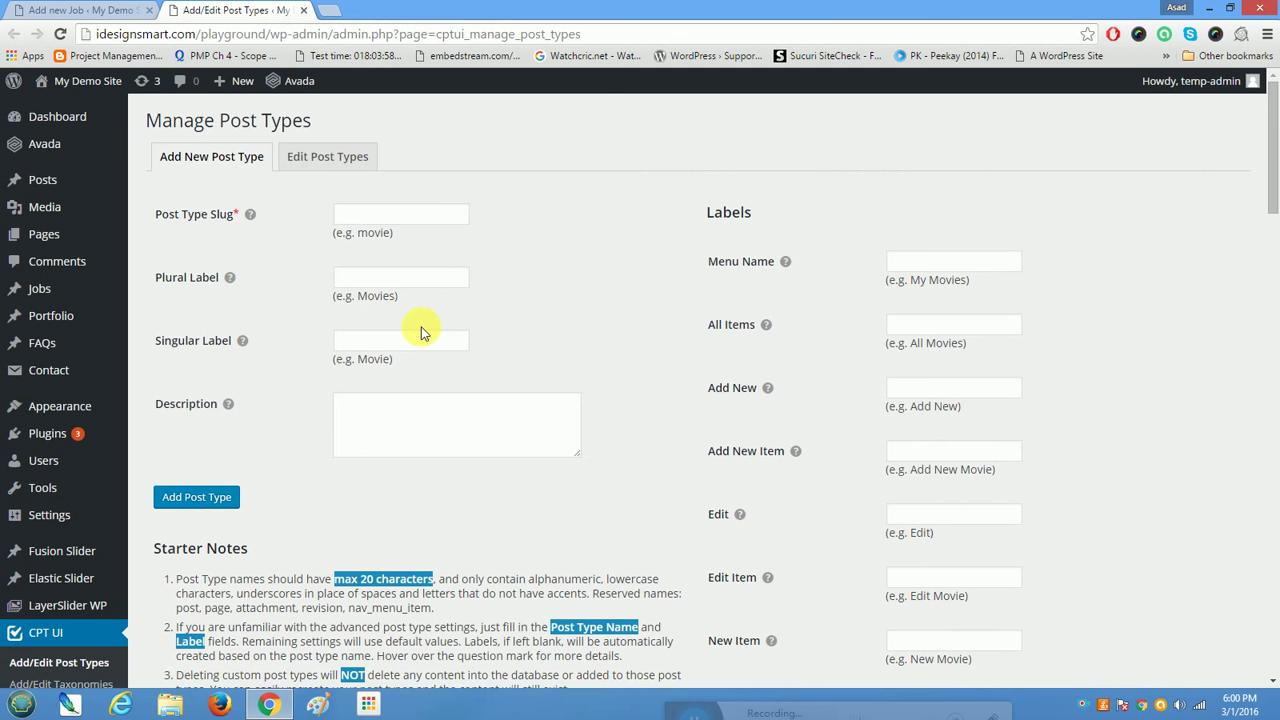
click(316, 166)
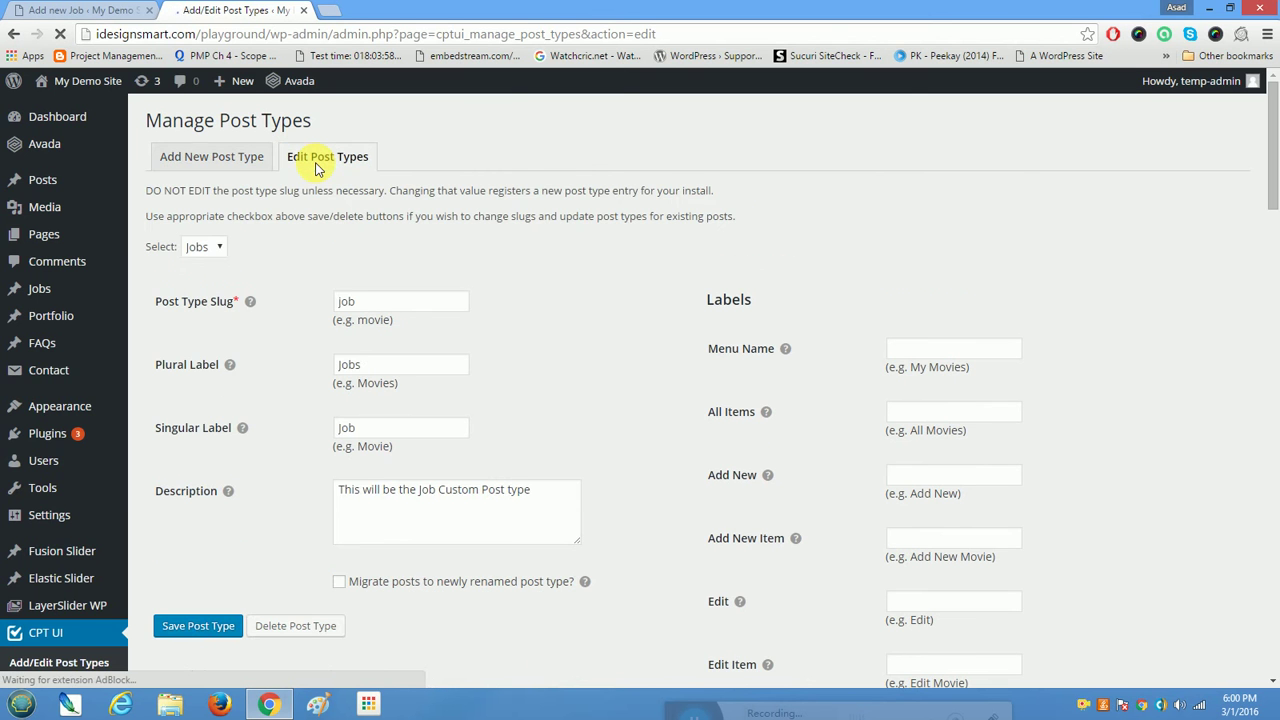
- Enable Title, Editor, Trackbacks, Custom Fields, Comments, Revisions, Featured Image and Author in the job post type's Supports settings
scroll(390, 328, down, 4)
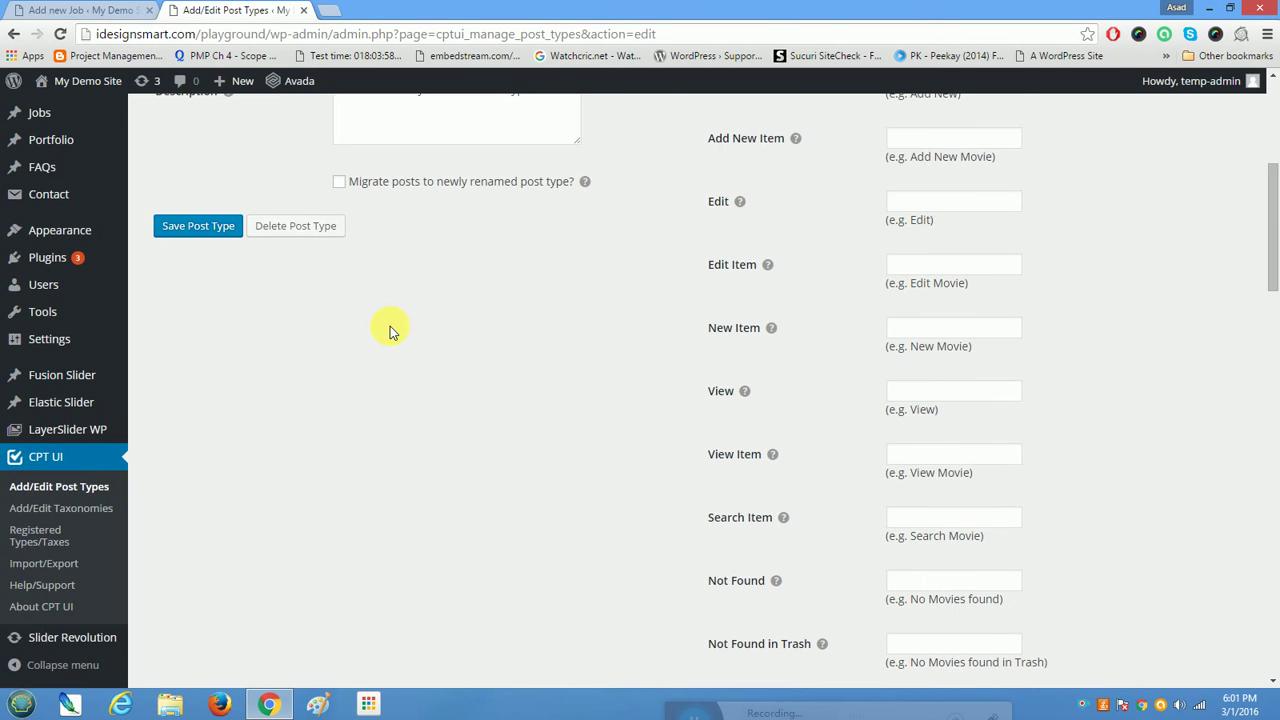
scroll(390, 326, down, 12)
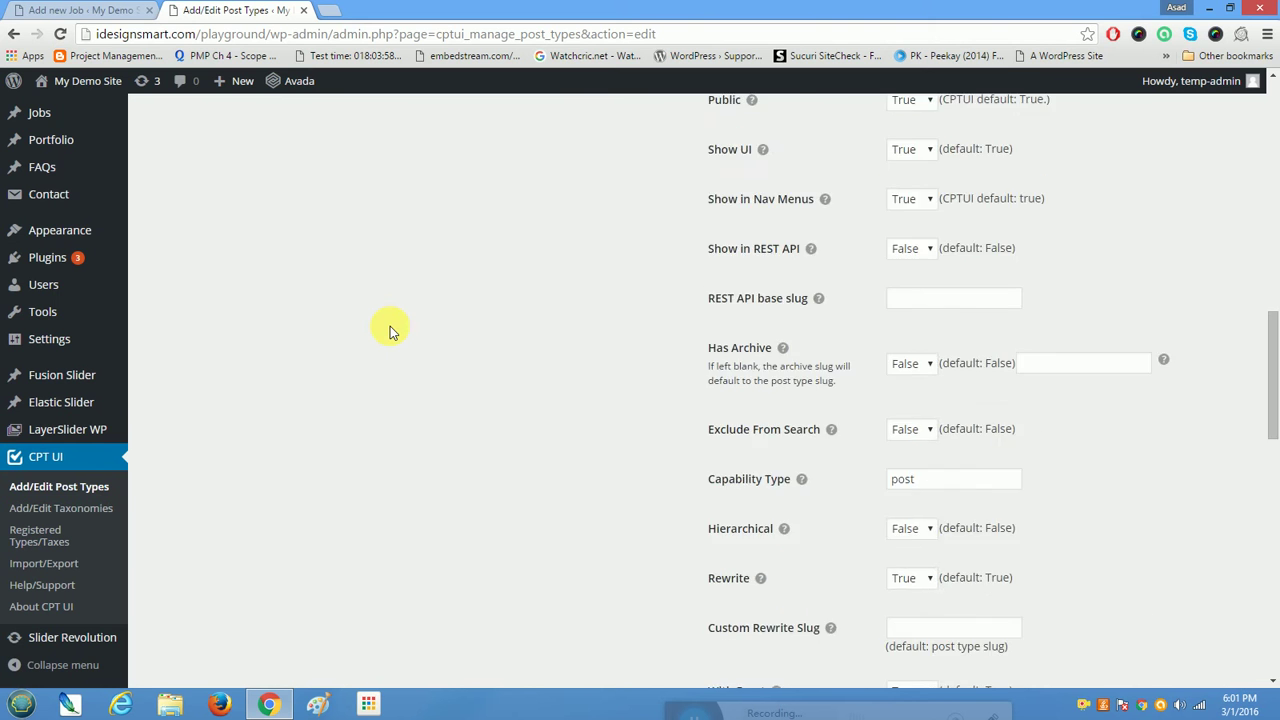
scroll(390, 330, down, 2)
scroll(390, 331, down, 2)
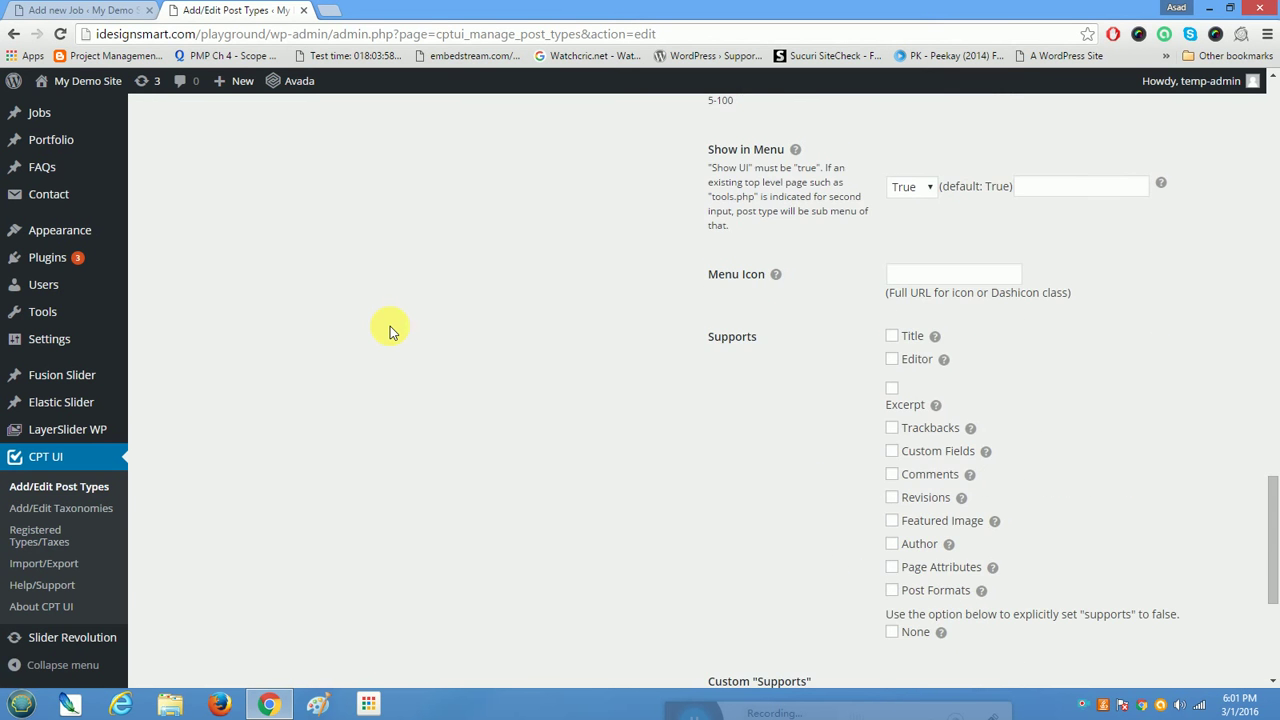
scroll(390, 326, down, 1)
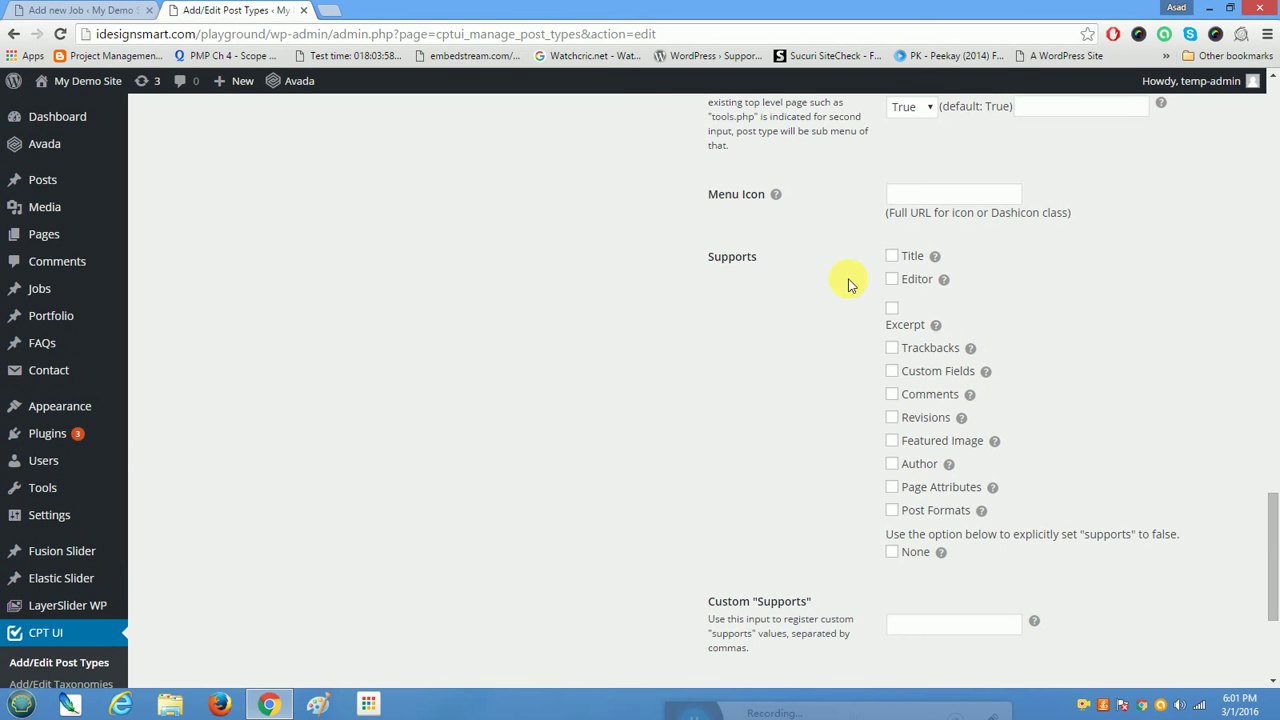
click(897, 258)
click(897, 281)
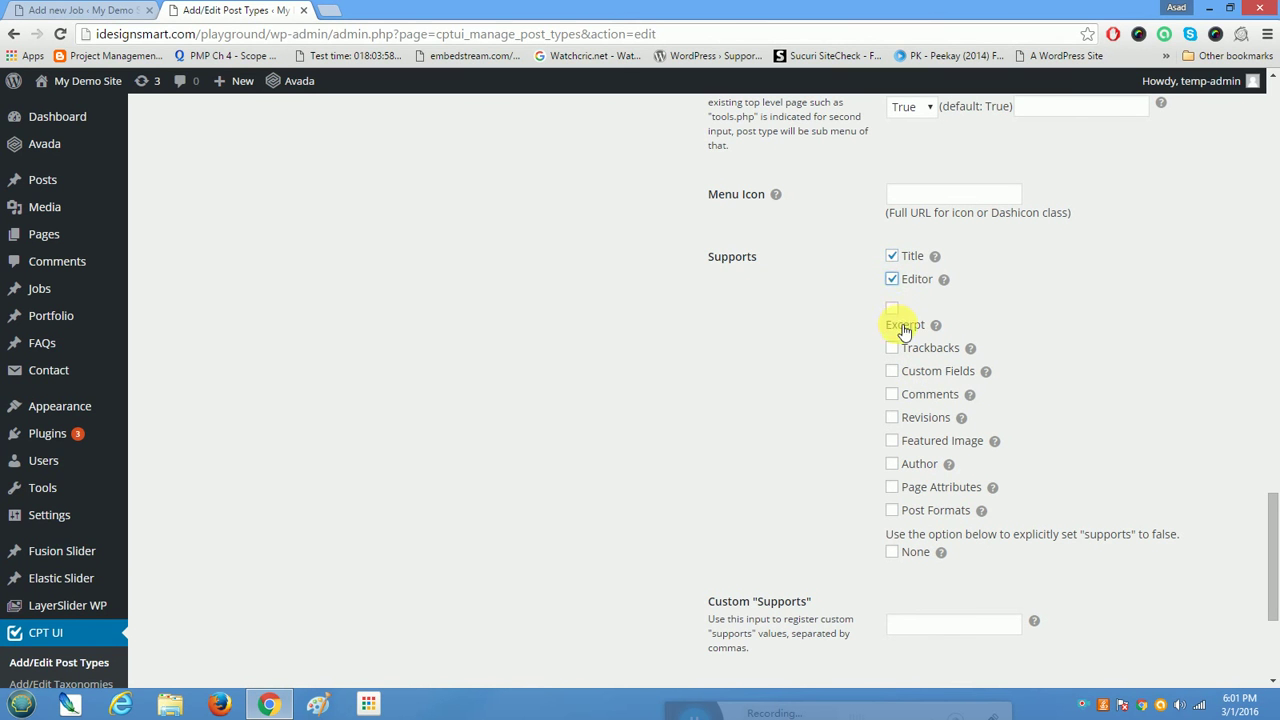
click(893, 466)
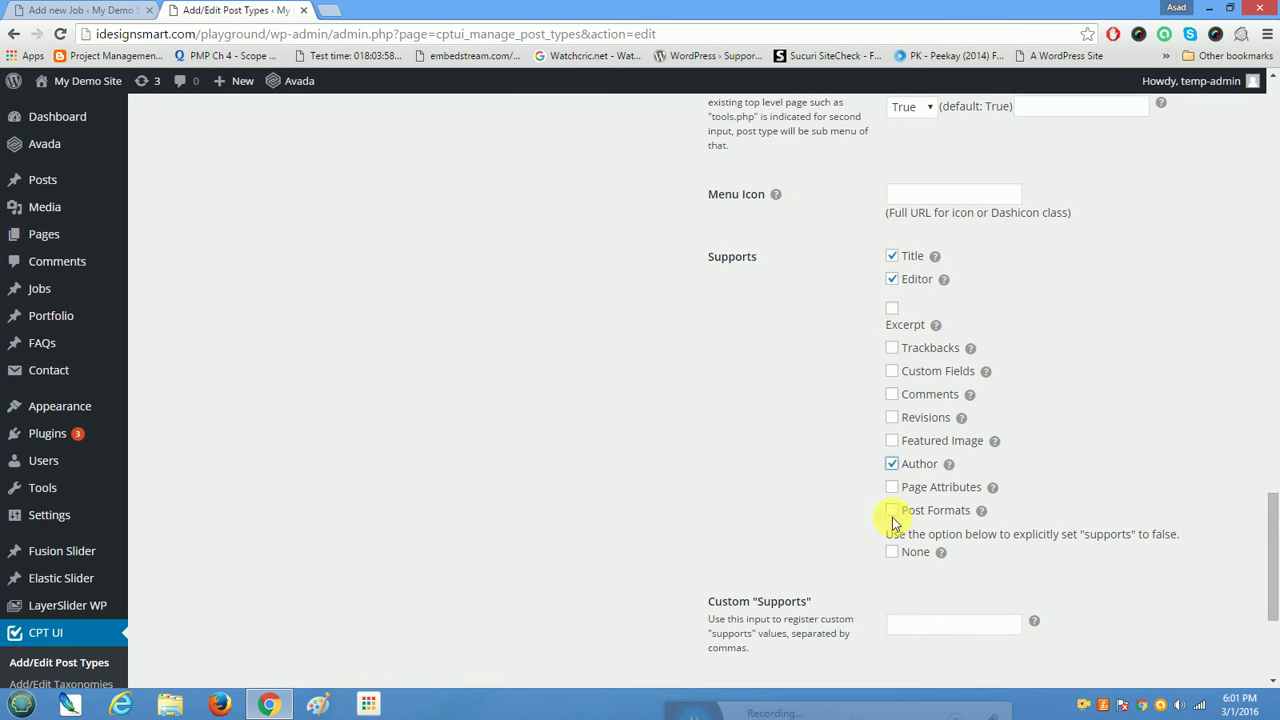
click(893, 375)
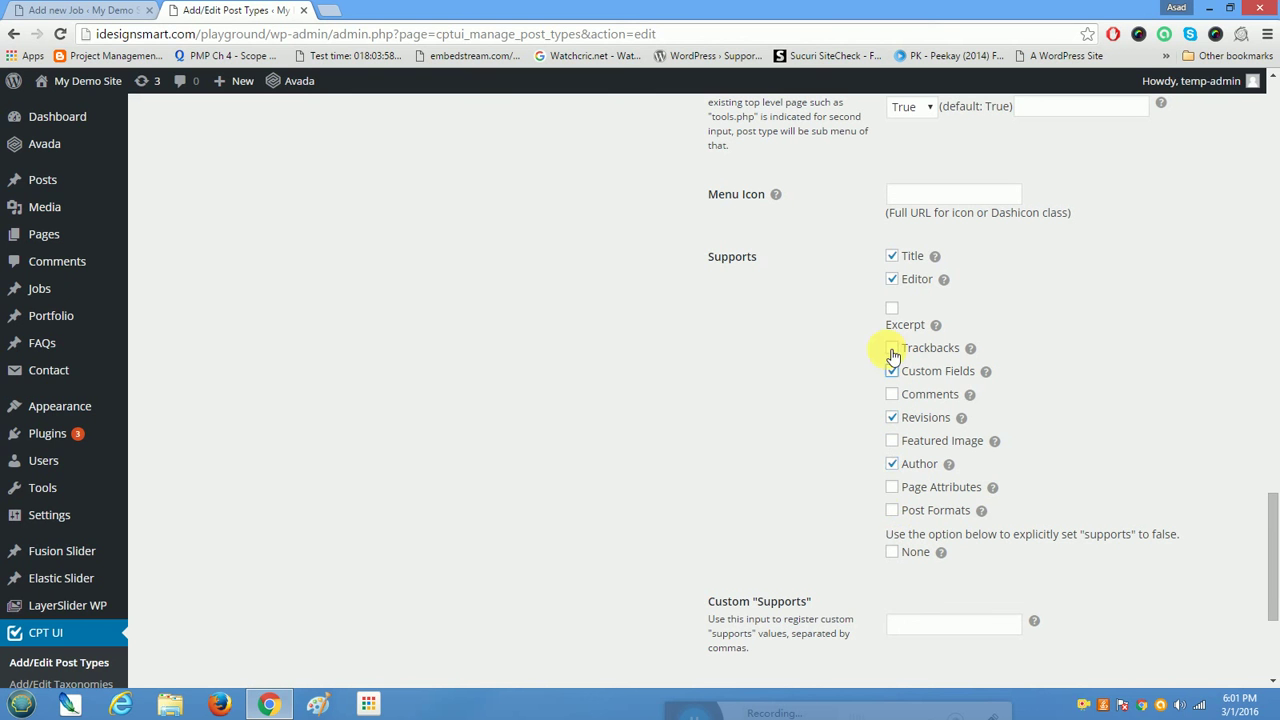
click(893, 348)
click(892, 394)
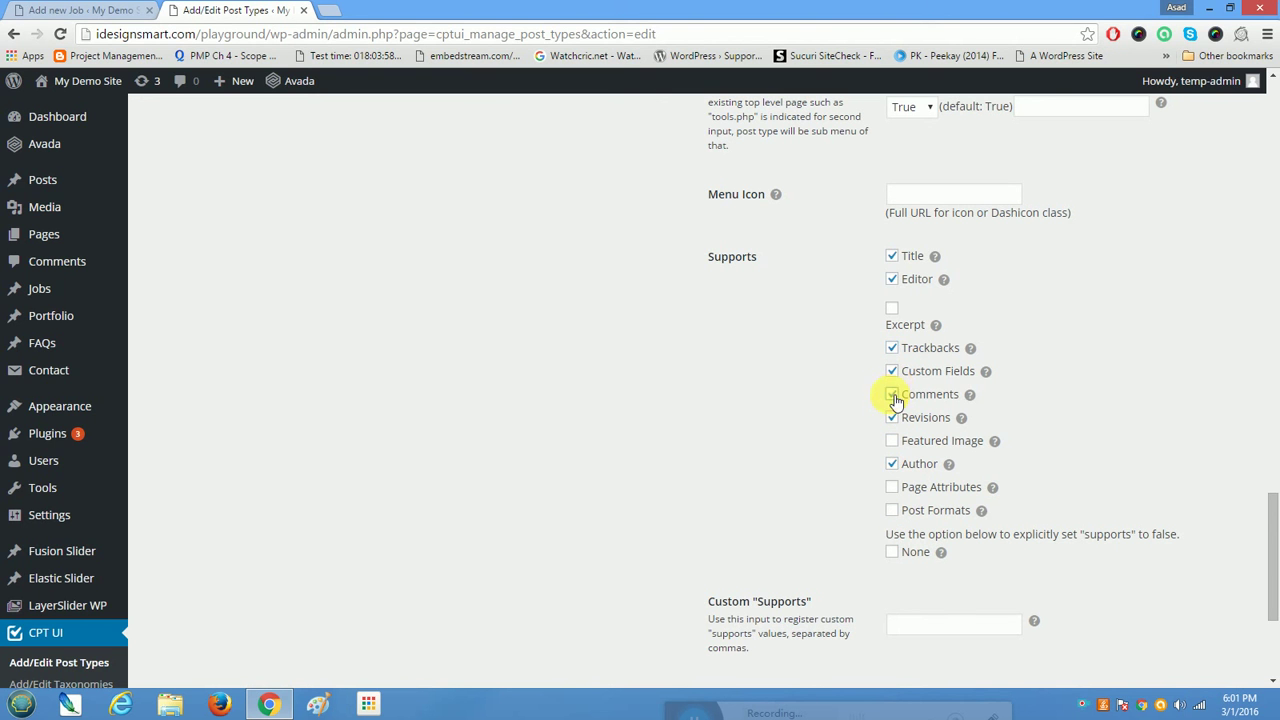
click(892, 441)
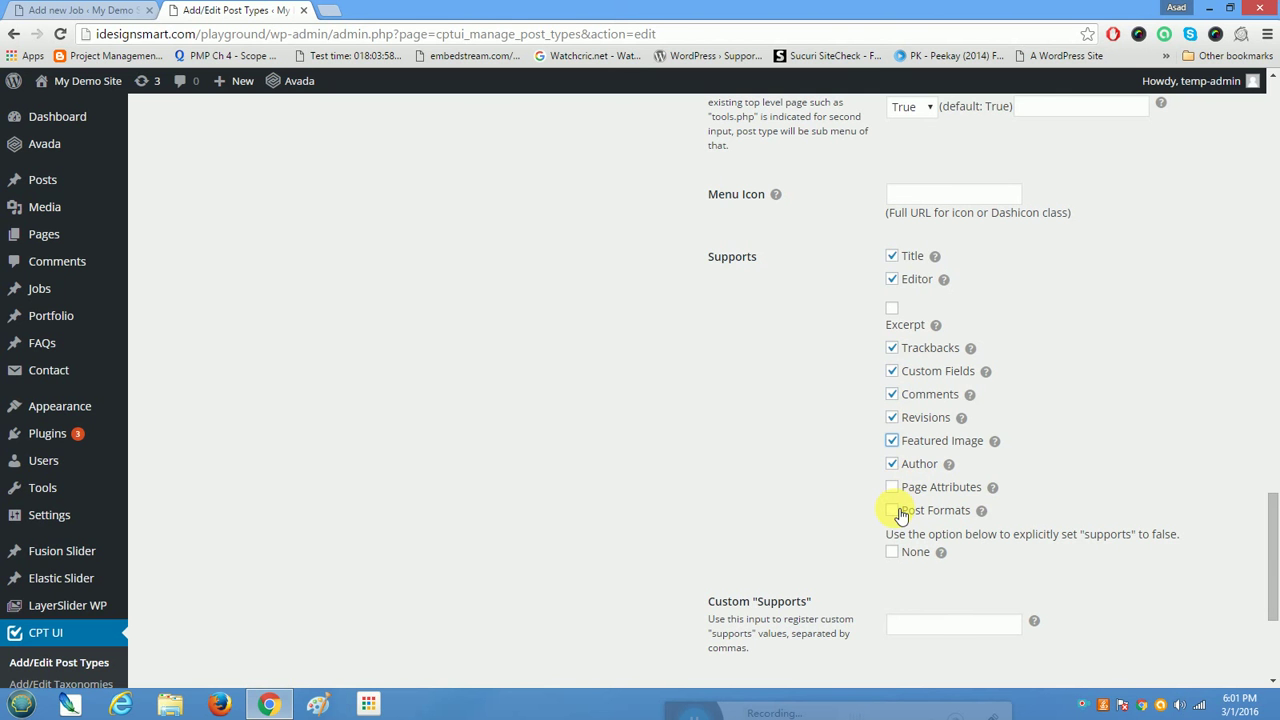
- Save the changes to the job post type
scroll(900, 490, up, 15)
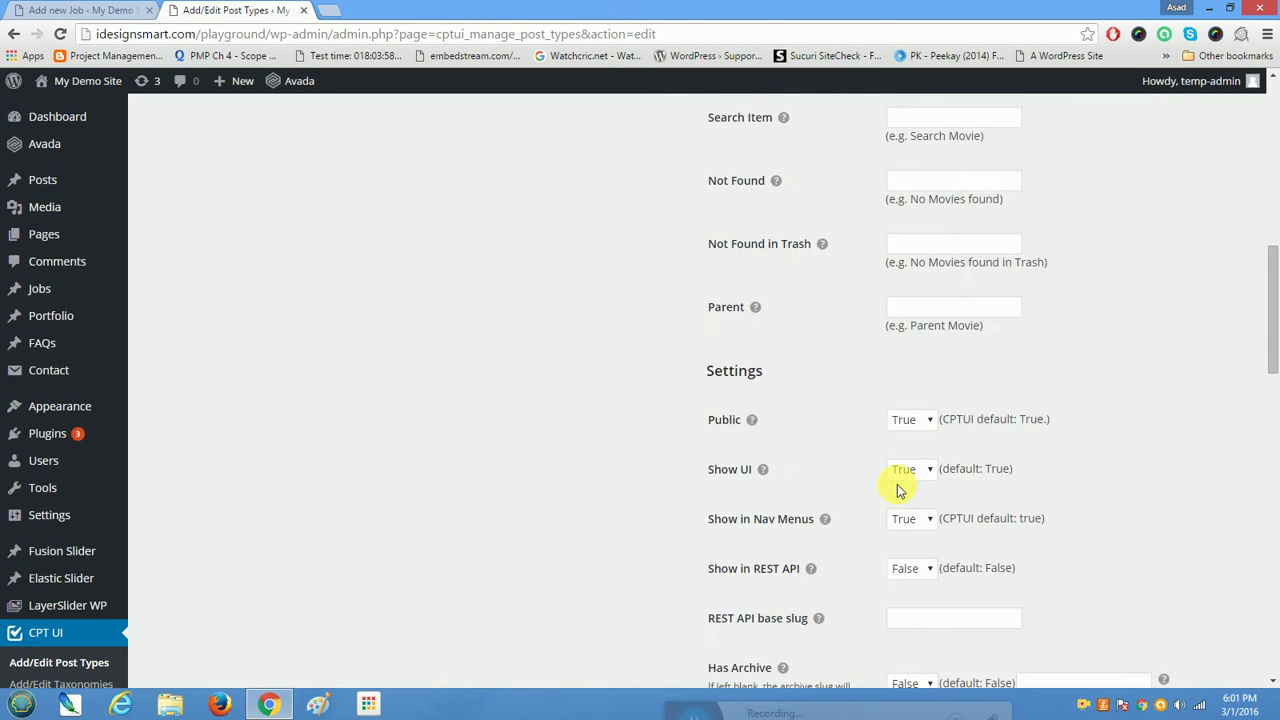
scroll(899, 490, up, 2)
scroll(903, 490, down, 3)
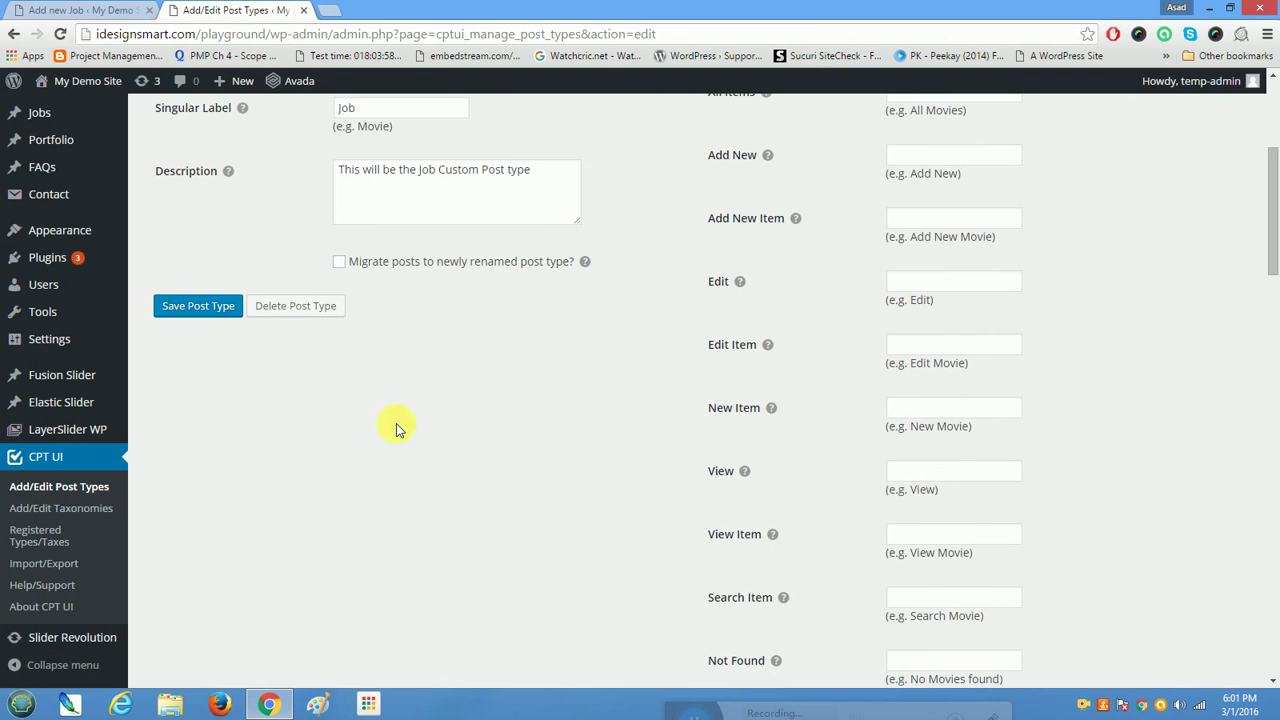
click(213, 309)
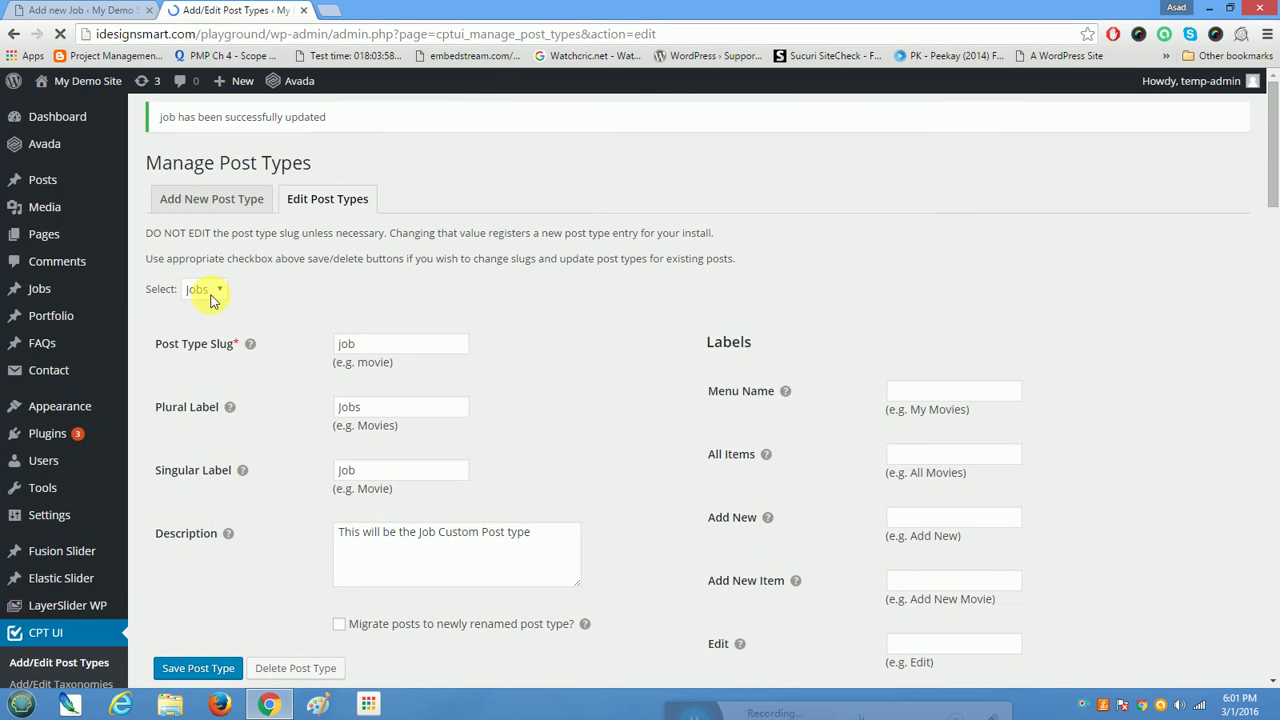
scroll(415, 407, up, 3)
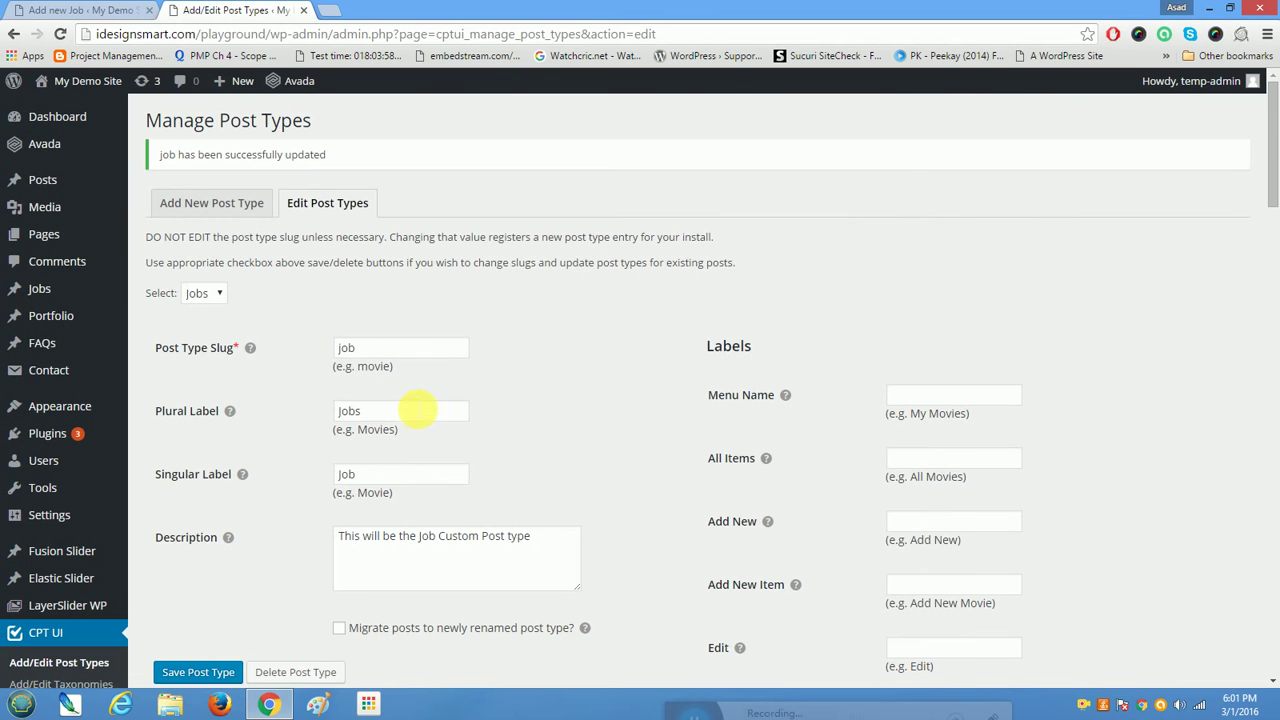
- Examine the job post type's slug, singular label and additional label fields
drag(400, 347, 309, 342)
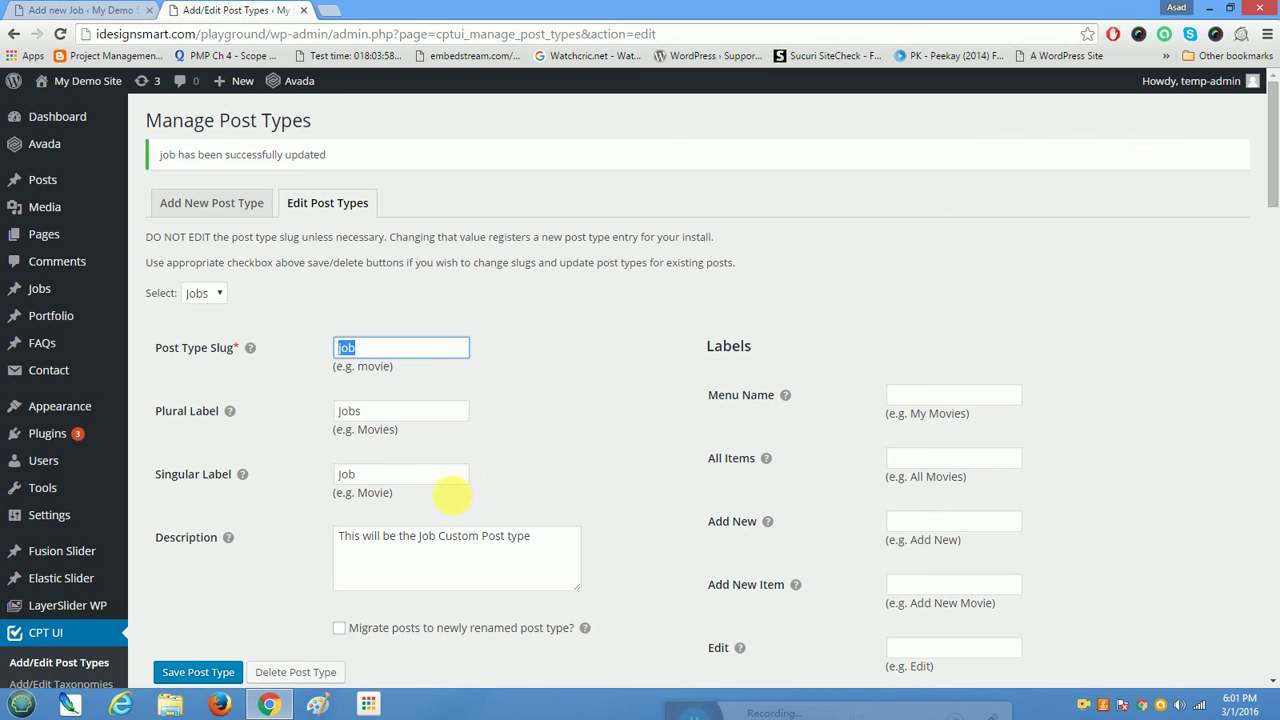
drag(376, 479, 320, 486)
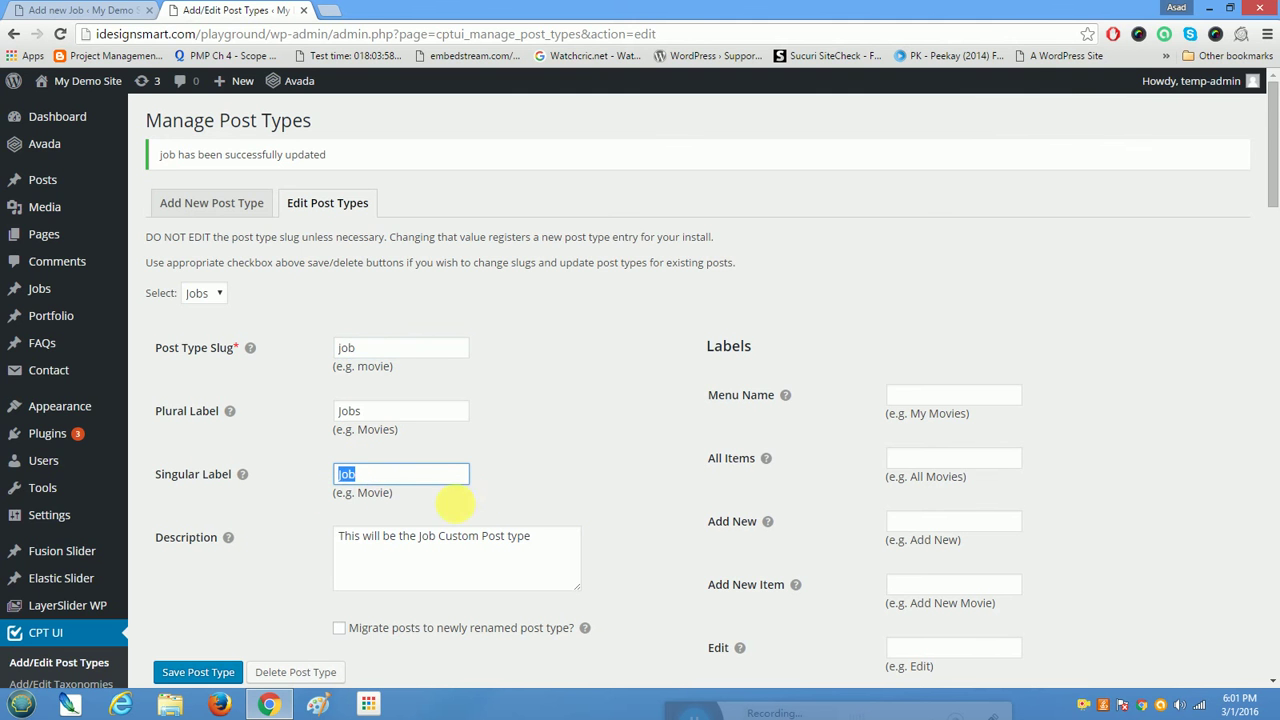
scroll(476, 513, down, 4)
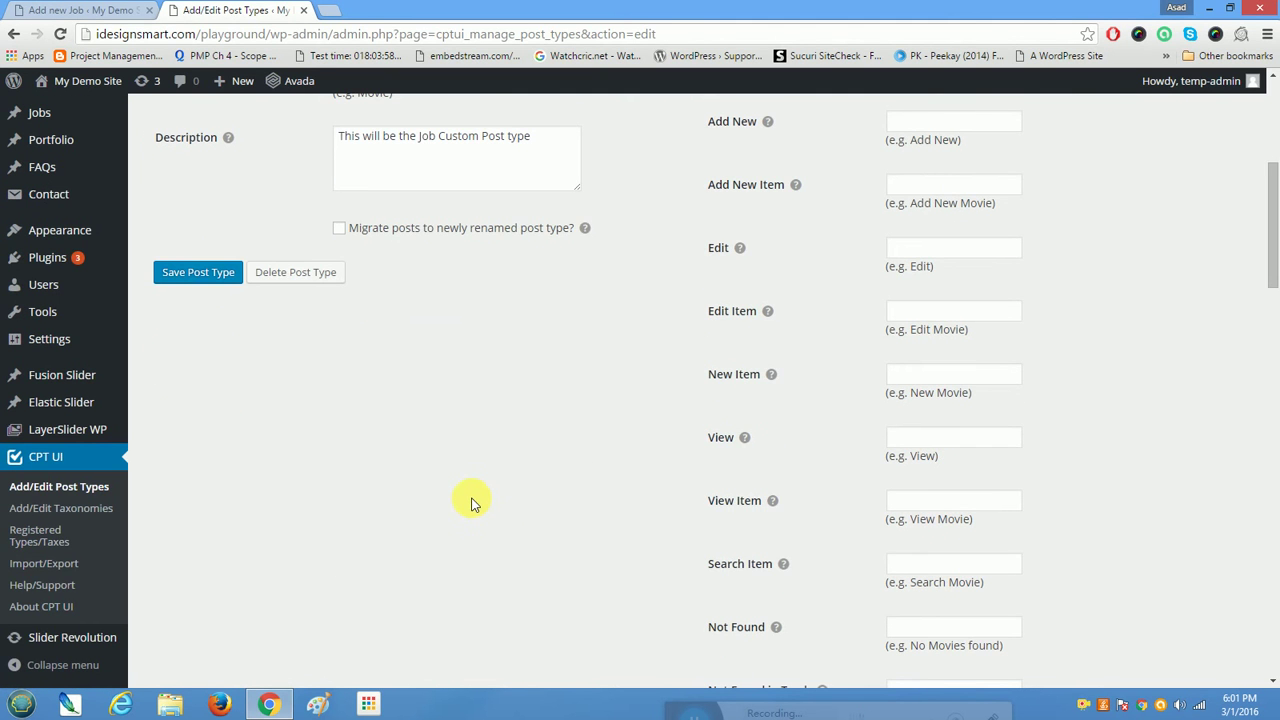
scroll(473, 503, up, 4)
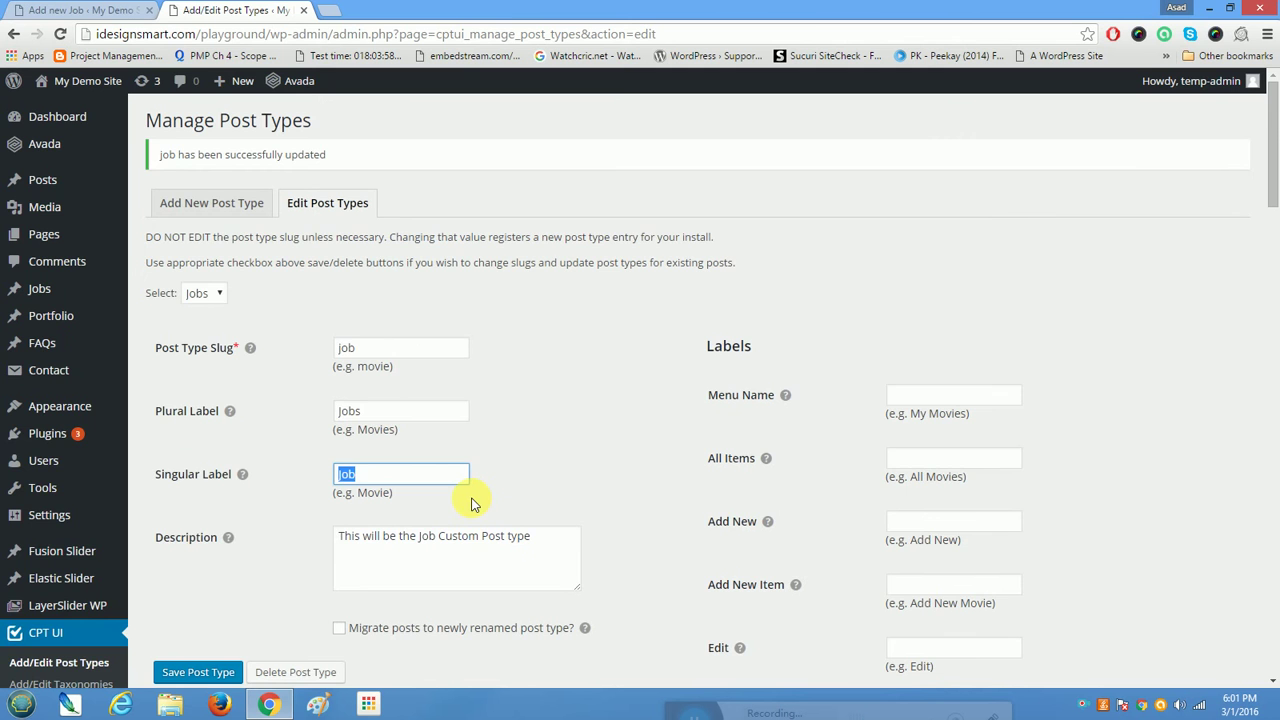
scroll(472, 500, down, 2)
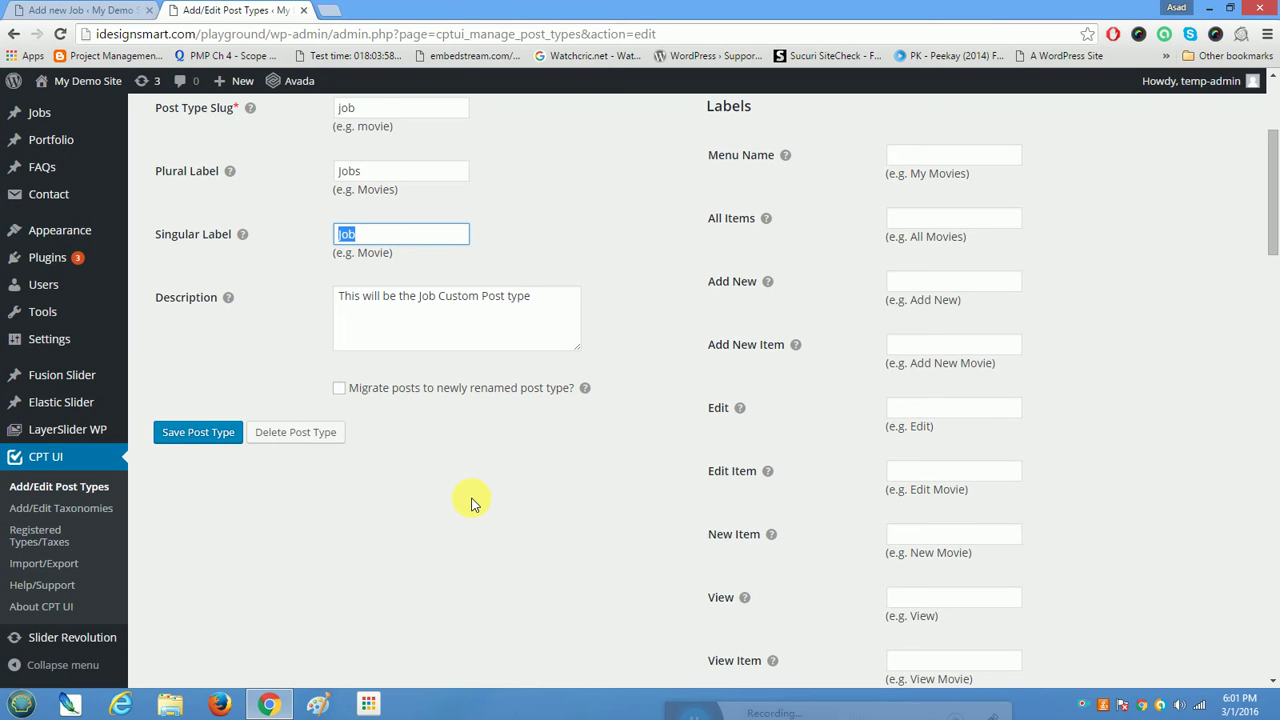
scroll(473, 503, up, 2)
scroll(478, 503, down, 1)
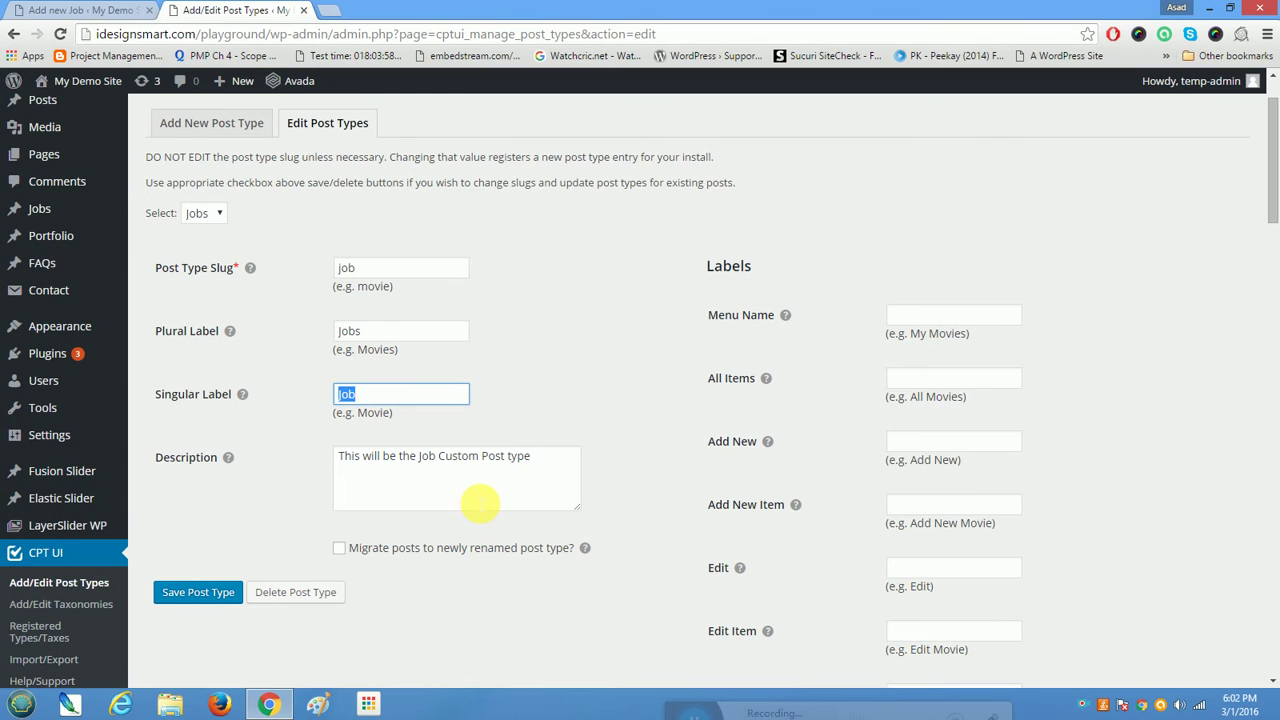
scroll(503, 498, down, 9)
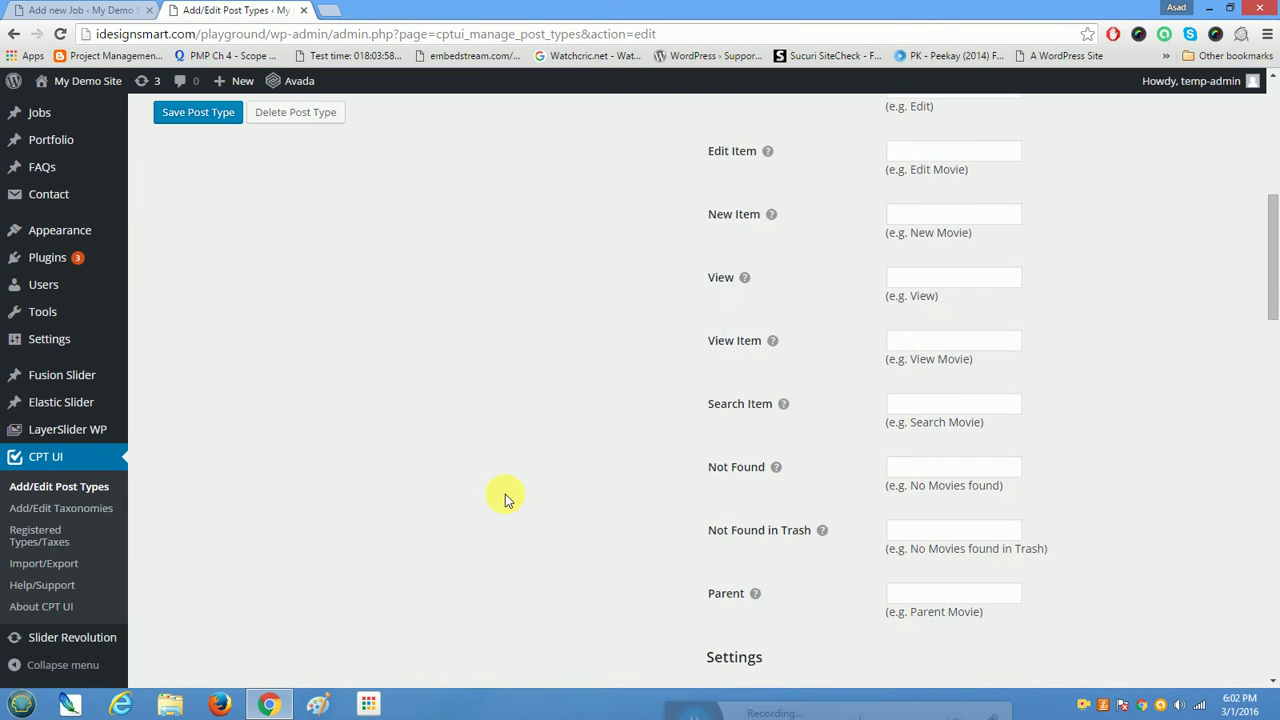
scroll(505, 494, up, 10)
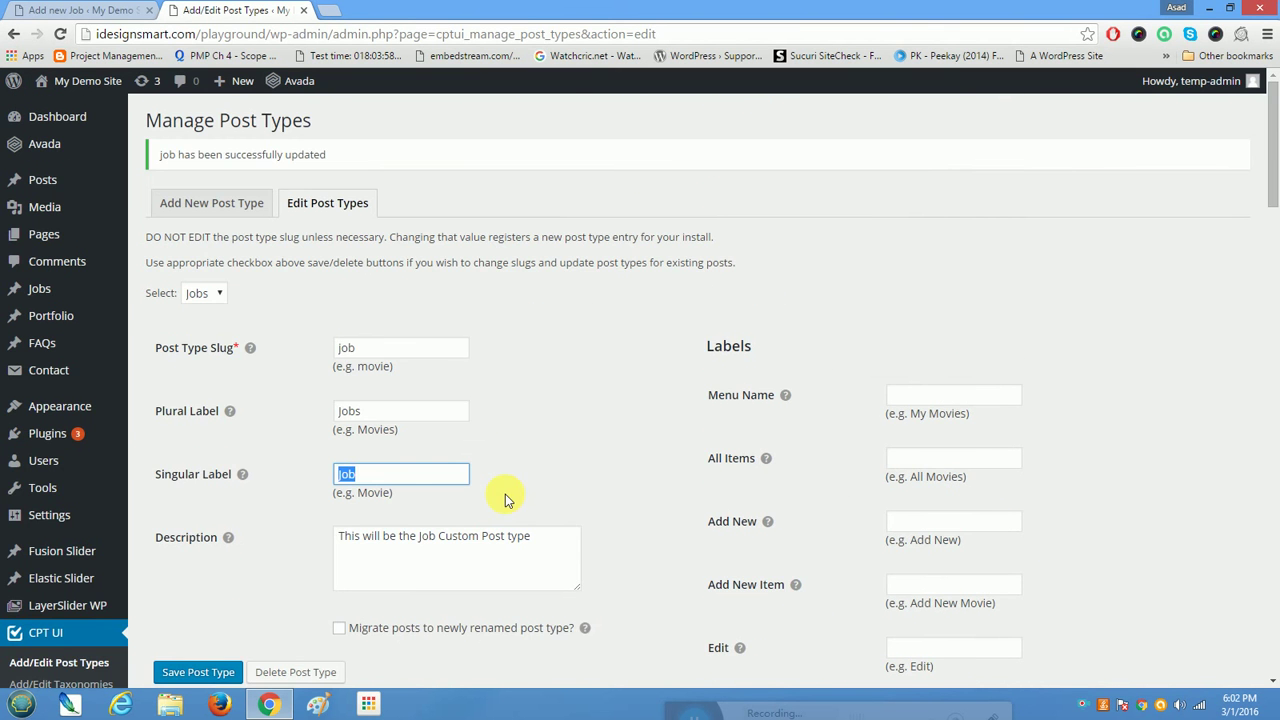
- Reload the new job entry page, examine its title, editor and supported-feature boxes, and return to the post type settings
click(40, 10)
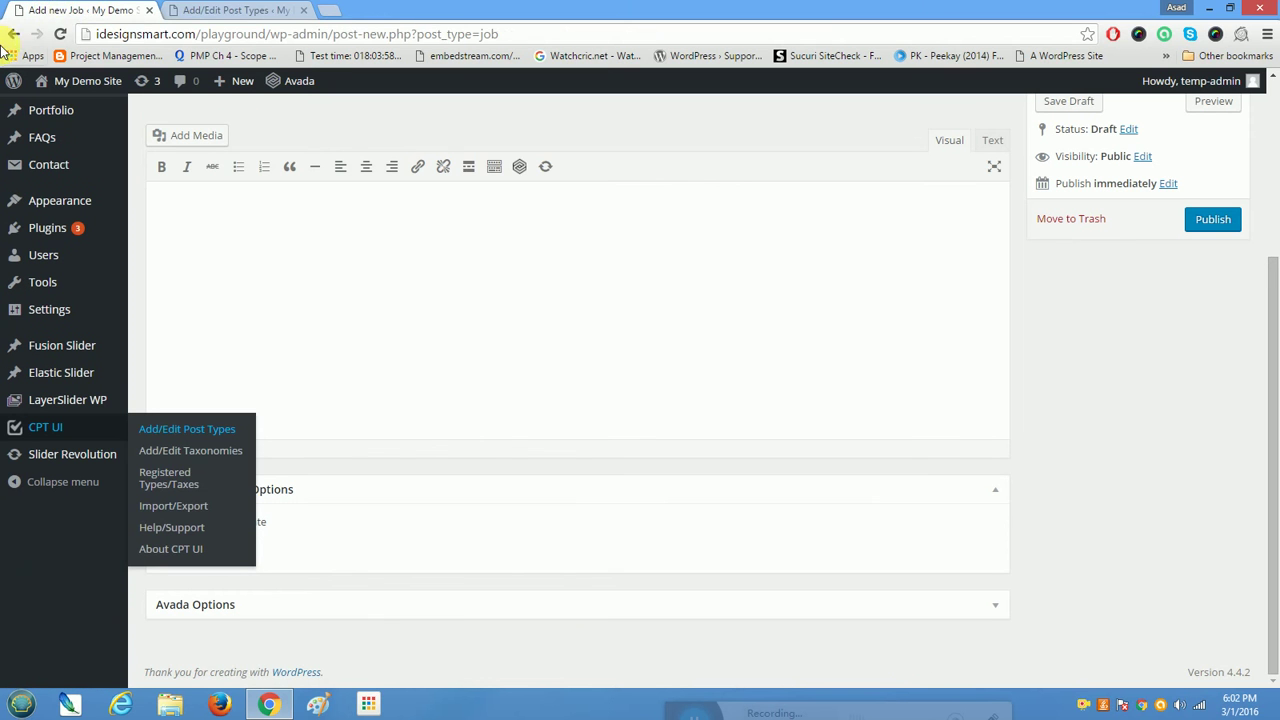
click(50, 38)
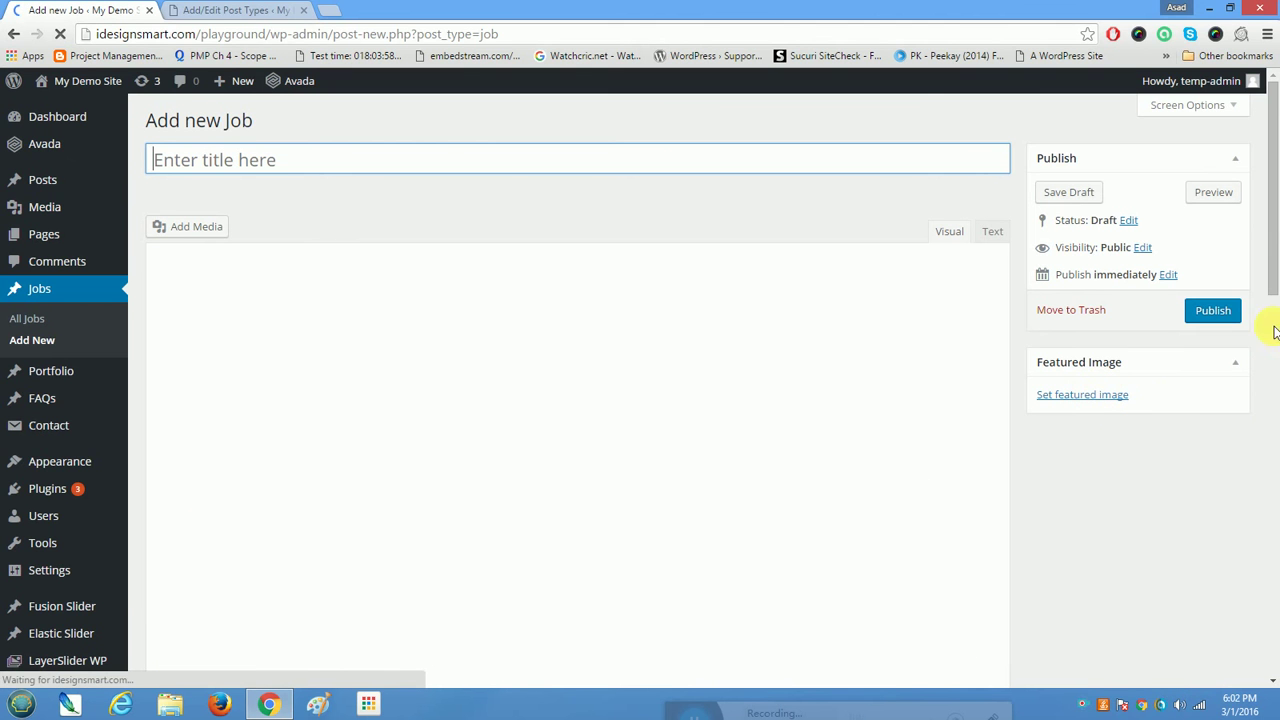
drag(1273, 280, 1228, 447)
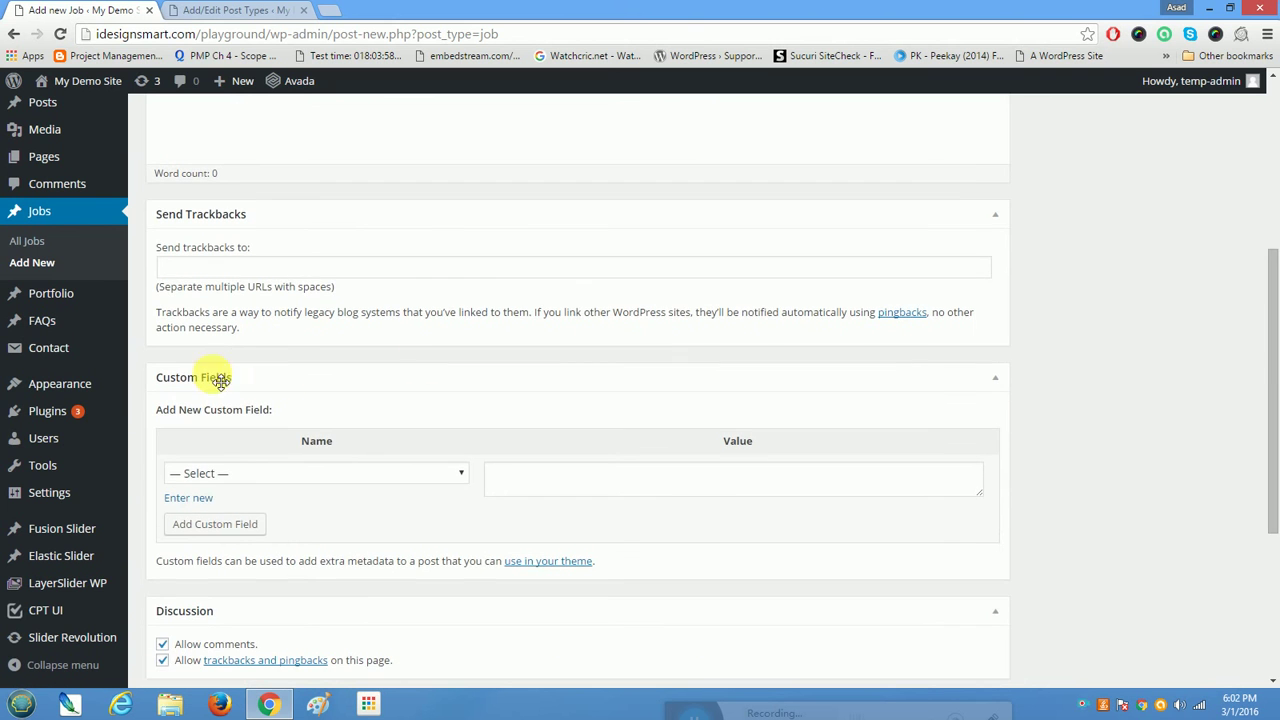
scroll(729, 491, down, 3)
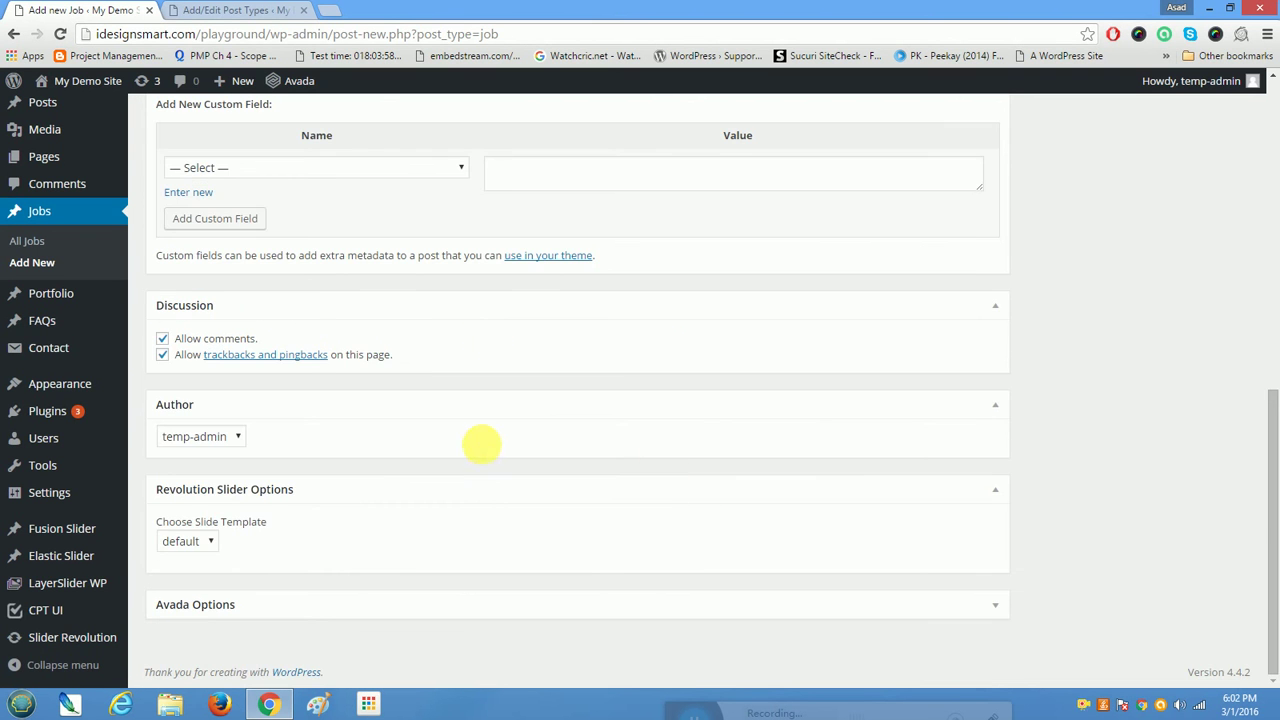
scroll(485, 450, up, 1)
scroll(485, 450, up, 6)
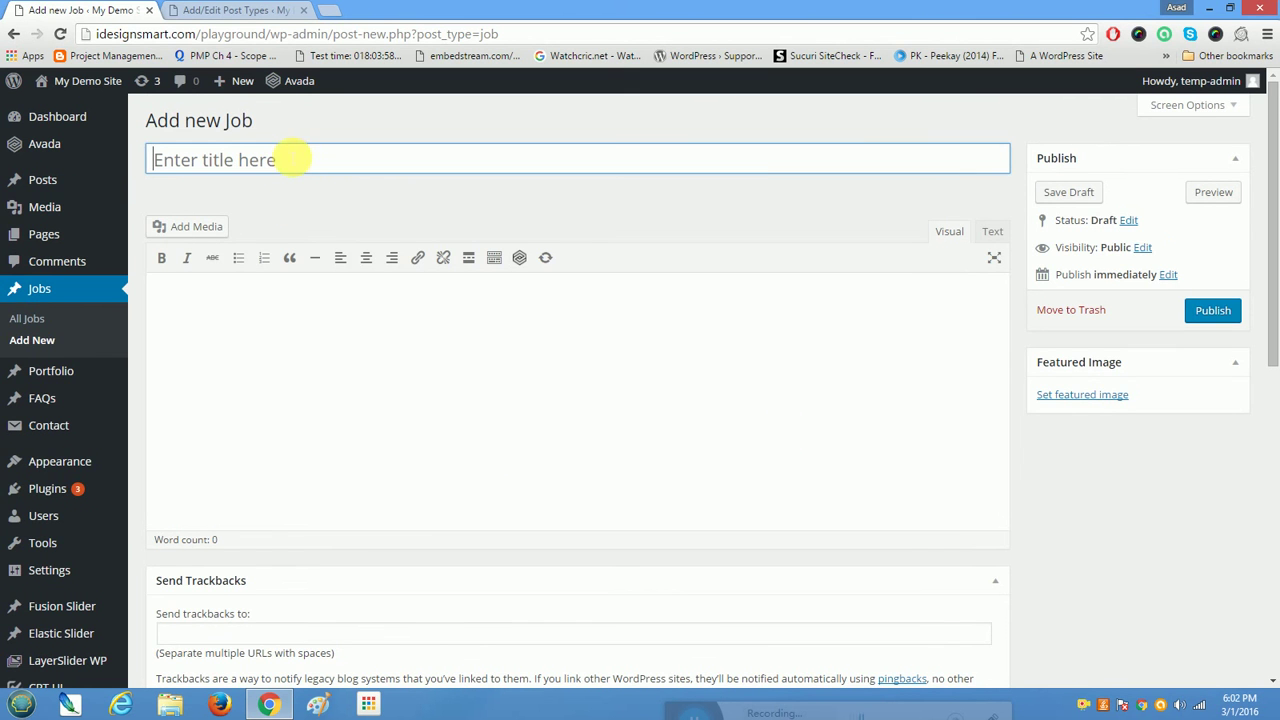
click(306, 384)
click(262, 8)
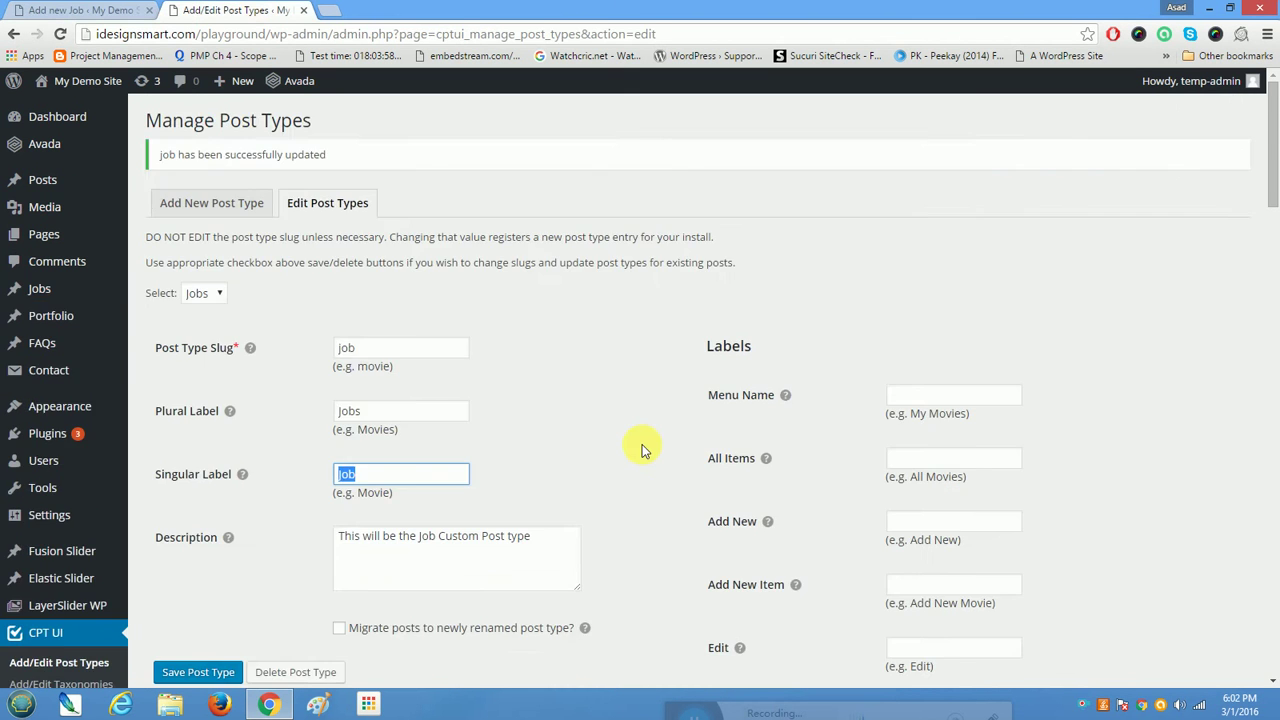
- Enable Page Attributes and Post Formats in the job post type's Supports settings and save the post type
scroll(642, 444, down, 12)
scroll(650, 455, down, 9)
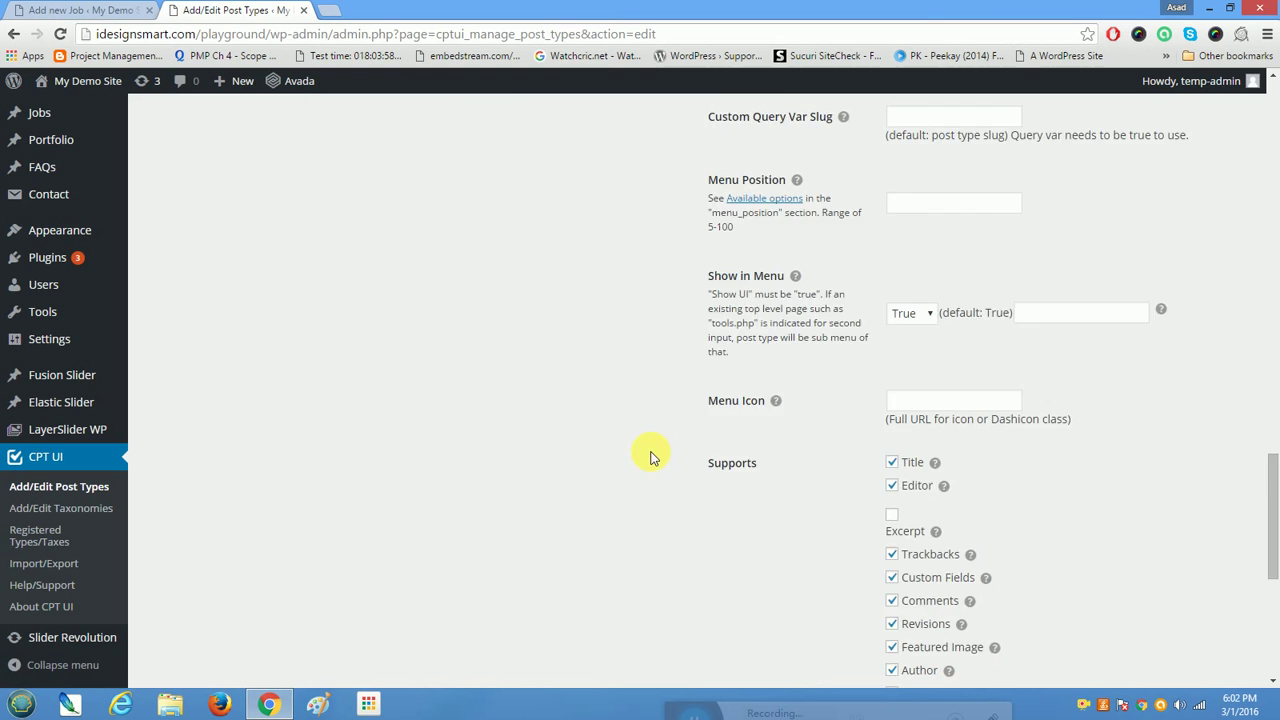
click(893, 454)
click(892, 477)
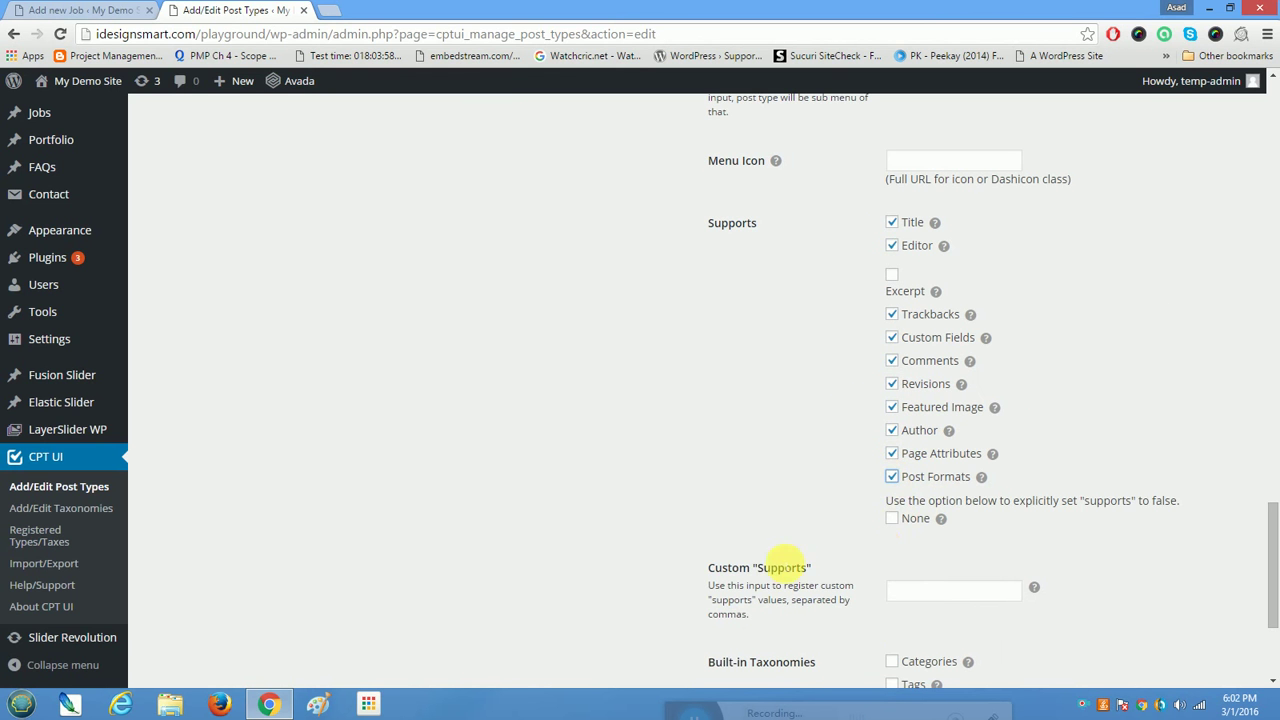
scroll(443, 378, up, 10)
scroll(443, 378, up, 6)
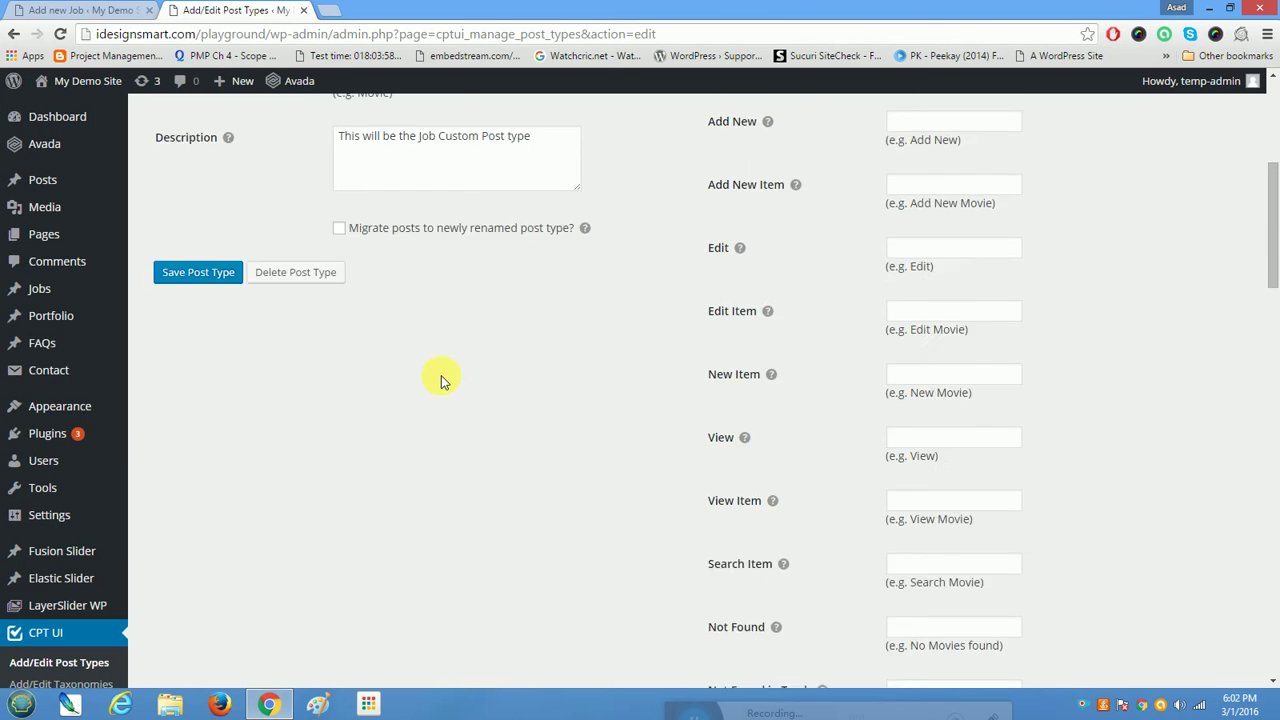
click(190, 432)
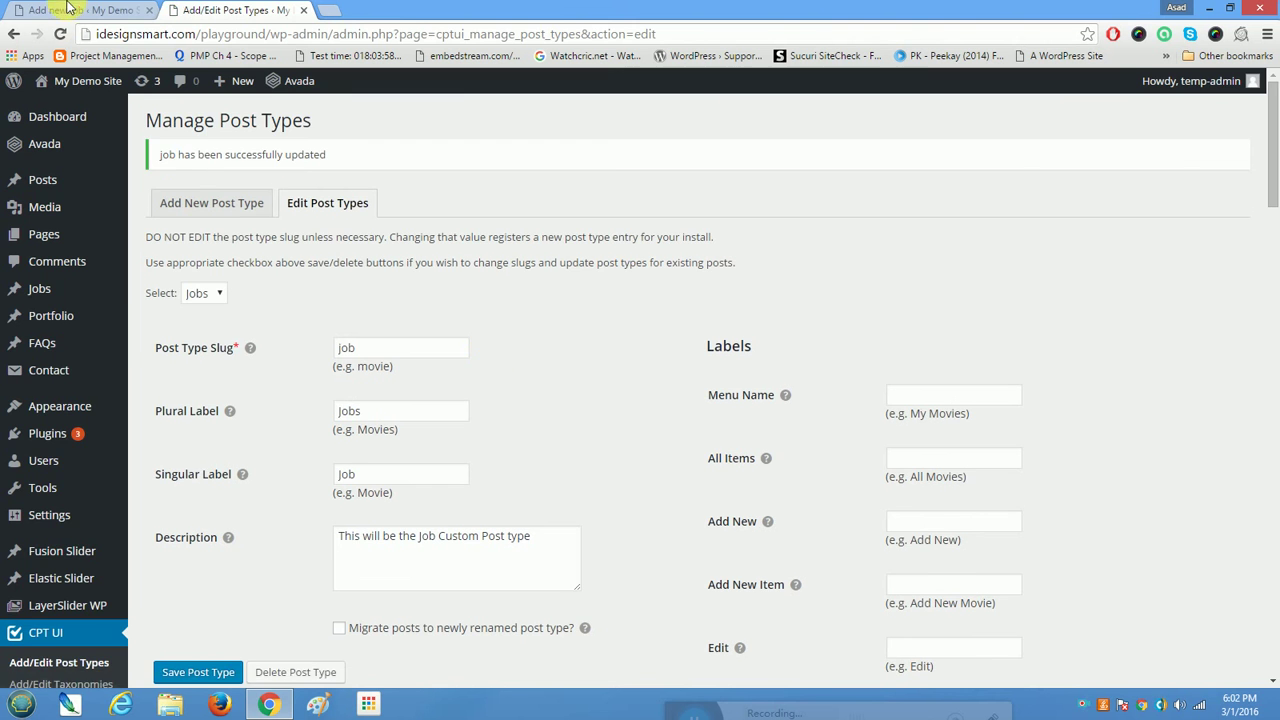
- Reload the new job entry page and examine its Format, Attributes, Featured Image, Send Trackbacks and Custom Fields boxes
click(70, 8)
click(60, 34)
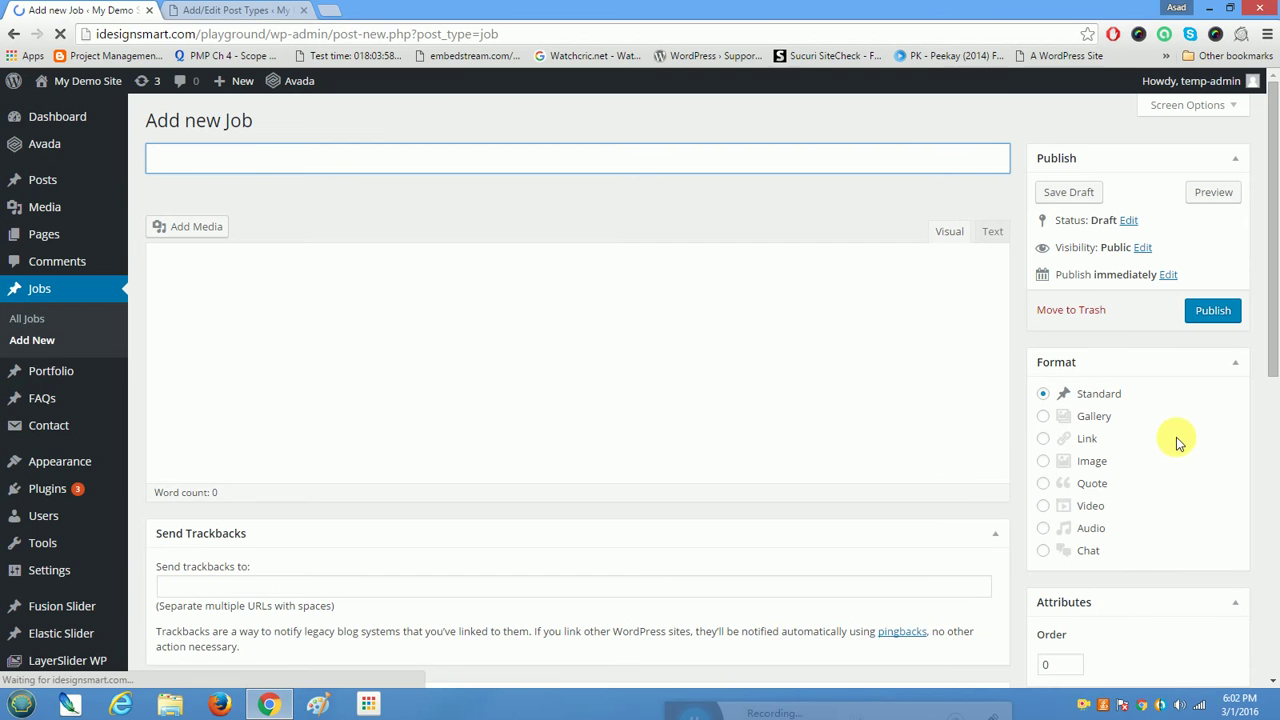
drag(1273, 243, 1277, 163)
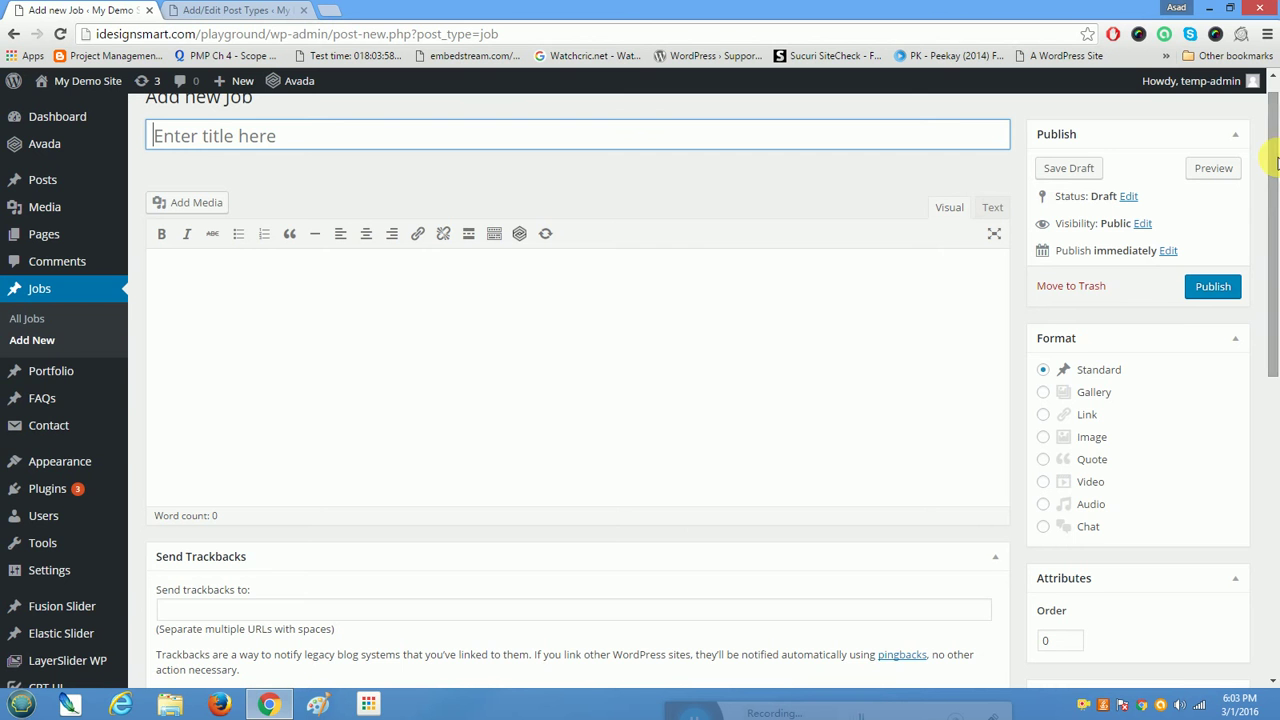
scroll(1172, 437, down, 1)
scroll(1172, 437, down, 5)
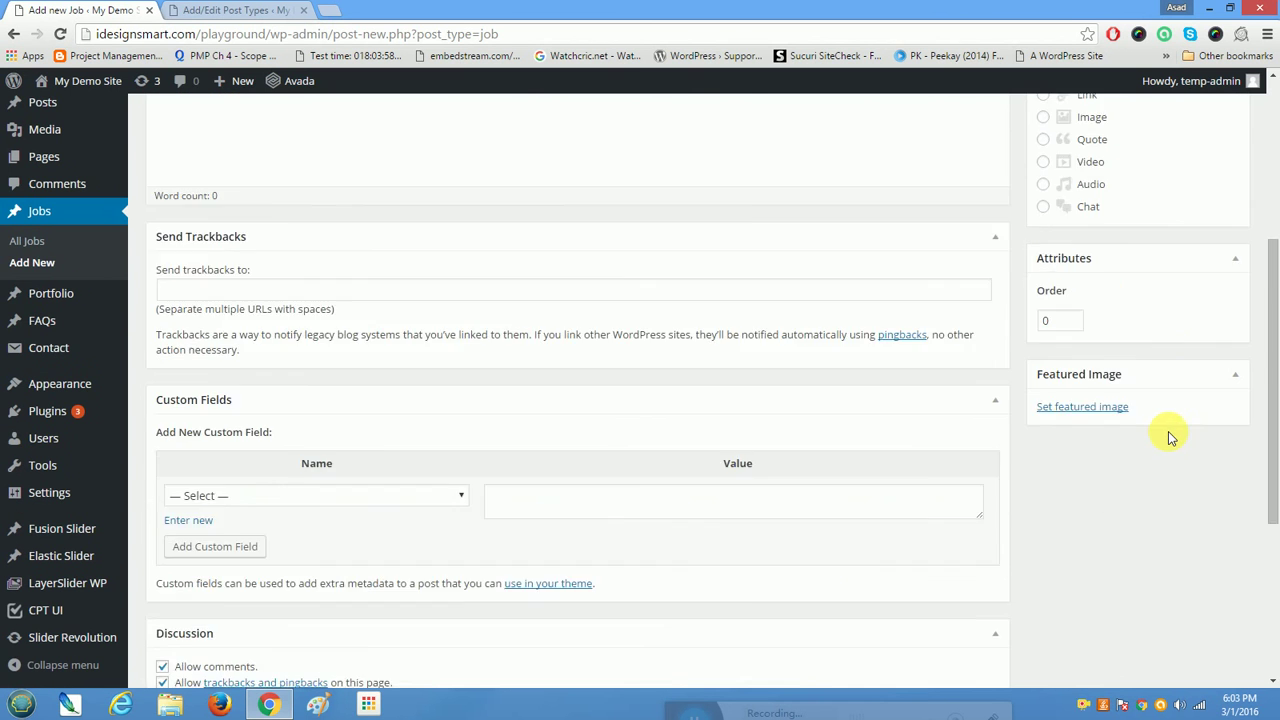
scroll(1172, 437, up, 3)
scroll(1170, 437, up, 4)
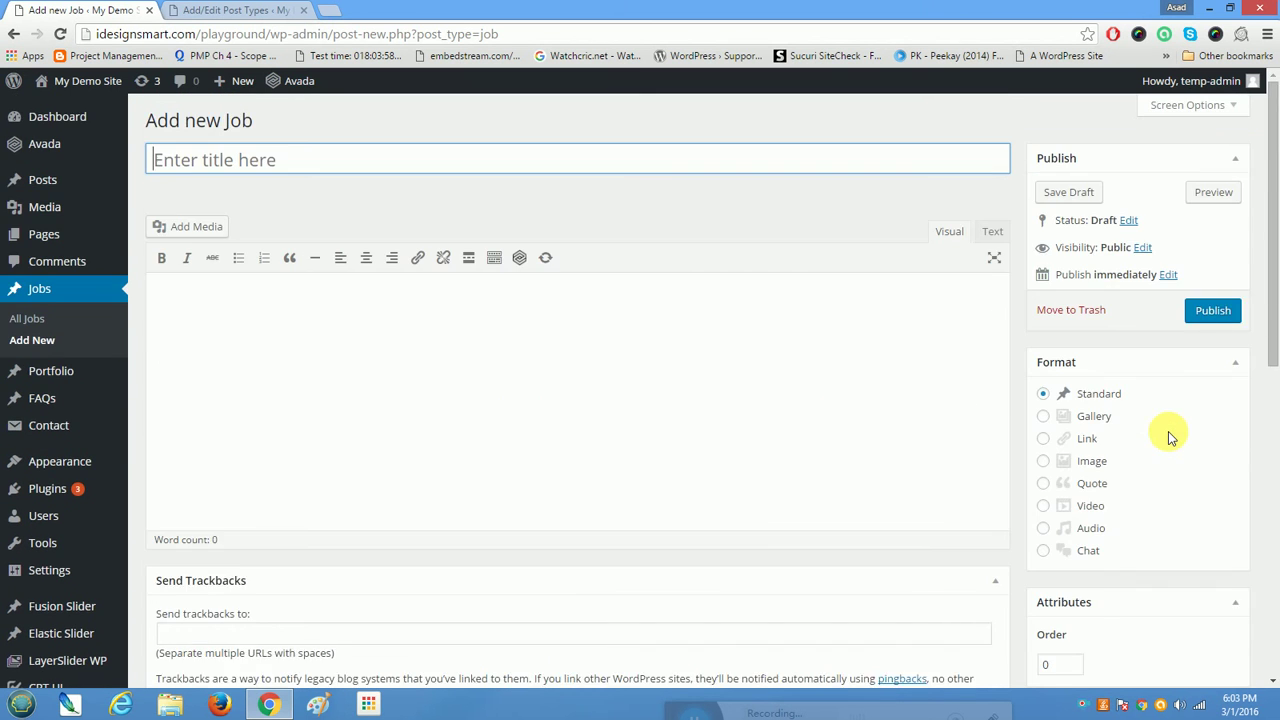
scroll(520, 490, down, 3)
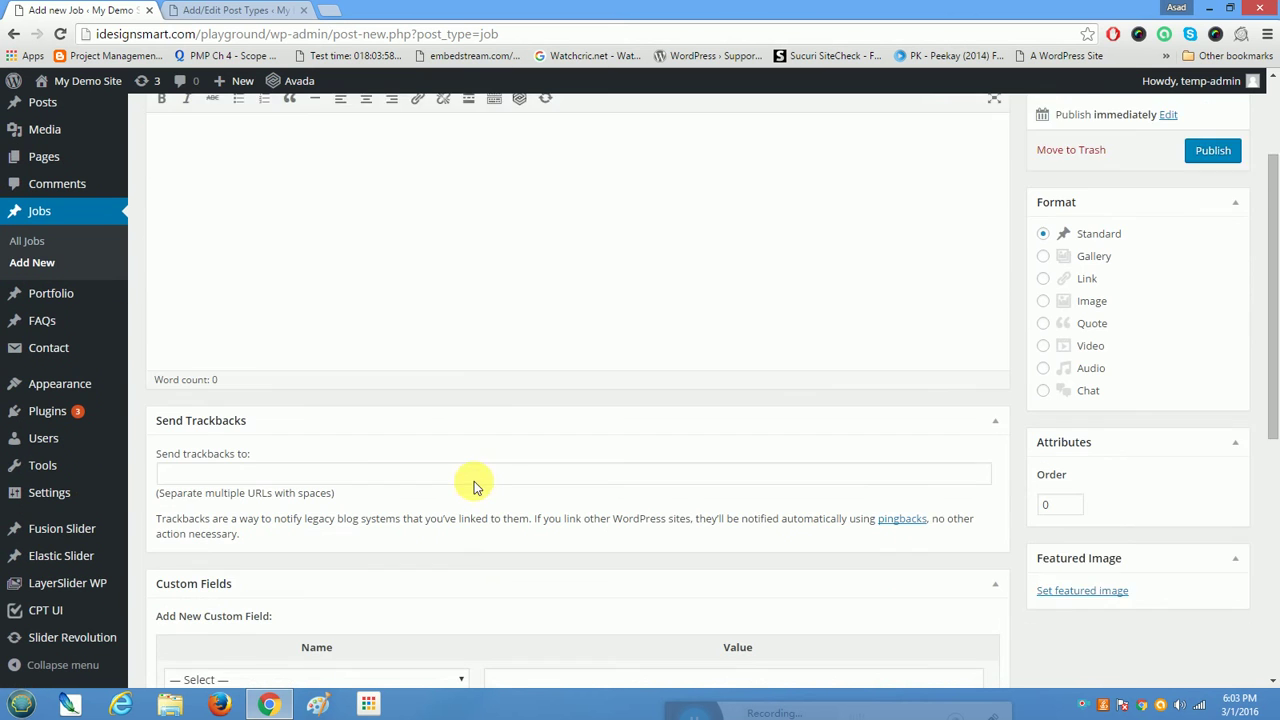
- Return to the post type settings and open the Add/Edit Taxonomies page
click(250, 8)
scroll(134, 500, down, 3)
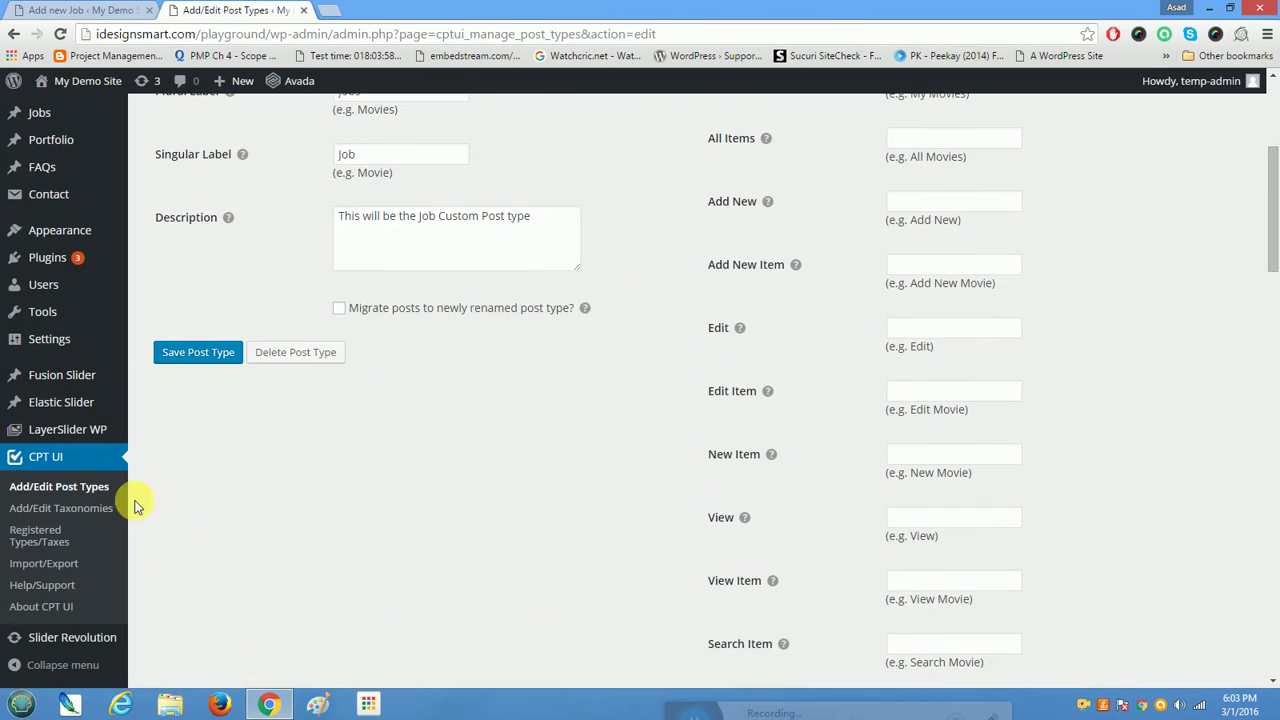
click(68, 510)
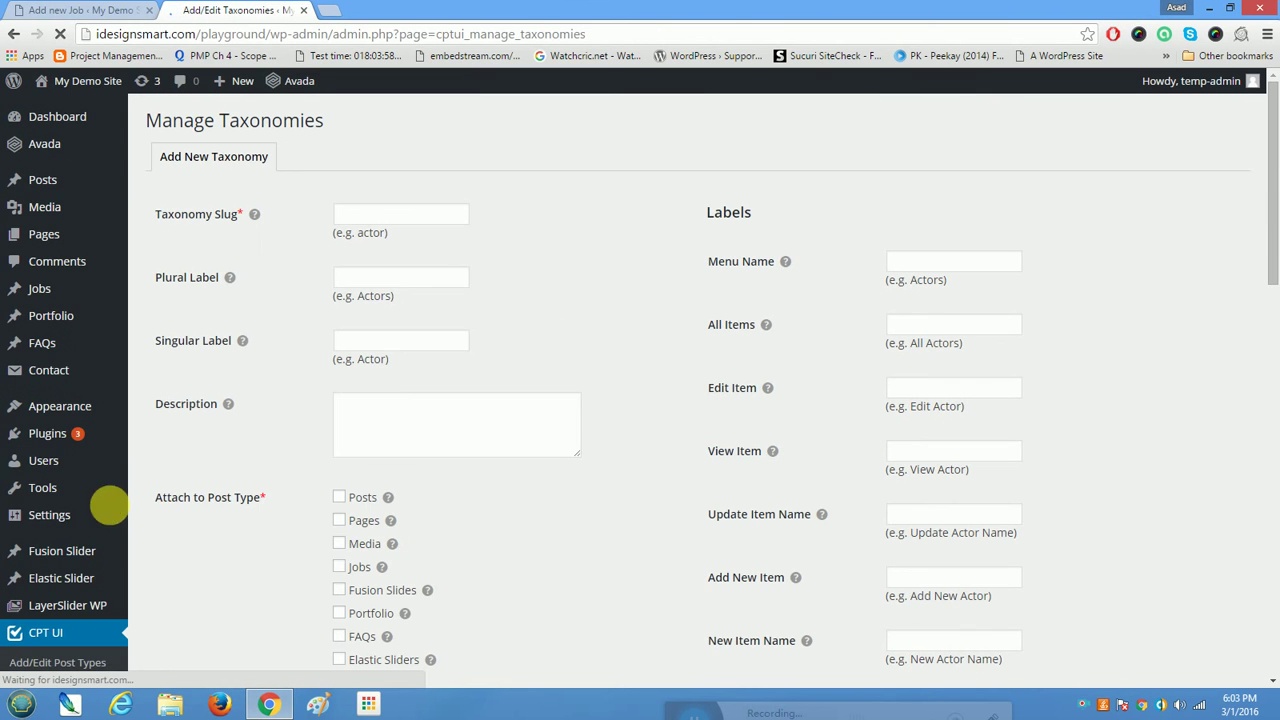
- Set the new taxonomy's slug to "specialty", plural label to "Specialties", singular label to "Specialty" and description to "Job Speciality"
click(392, 212)
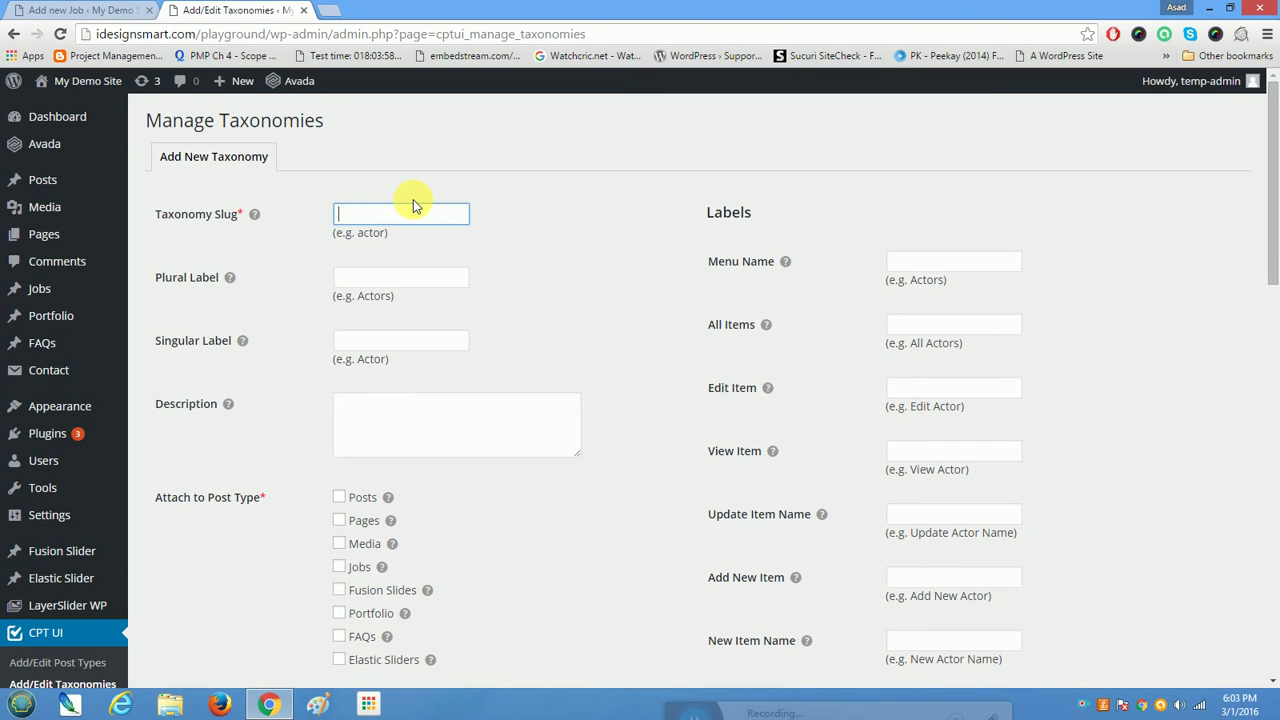
text(Specialty)
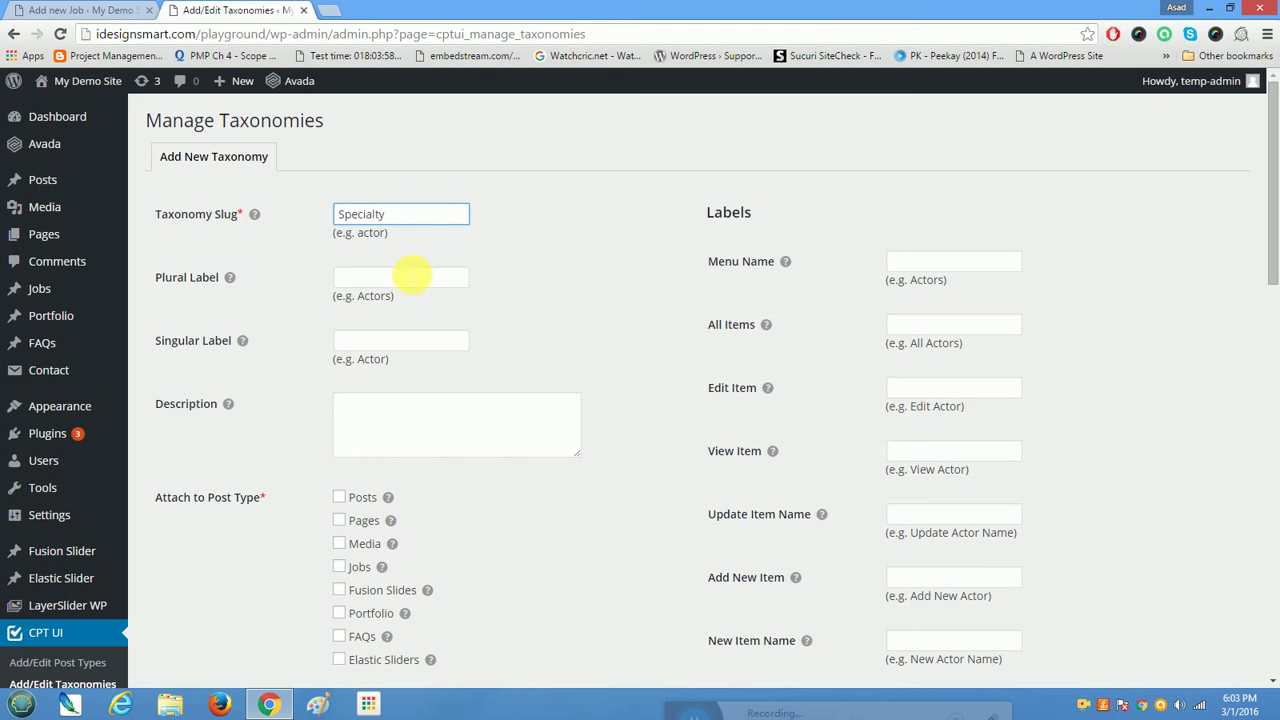
click(411, 276)
text(Specialties)
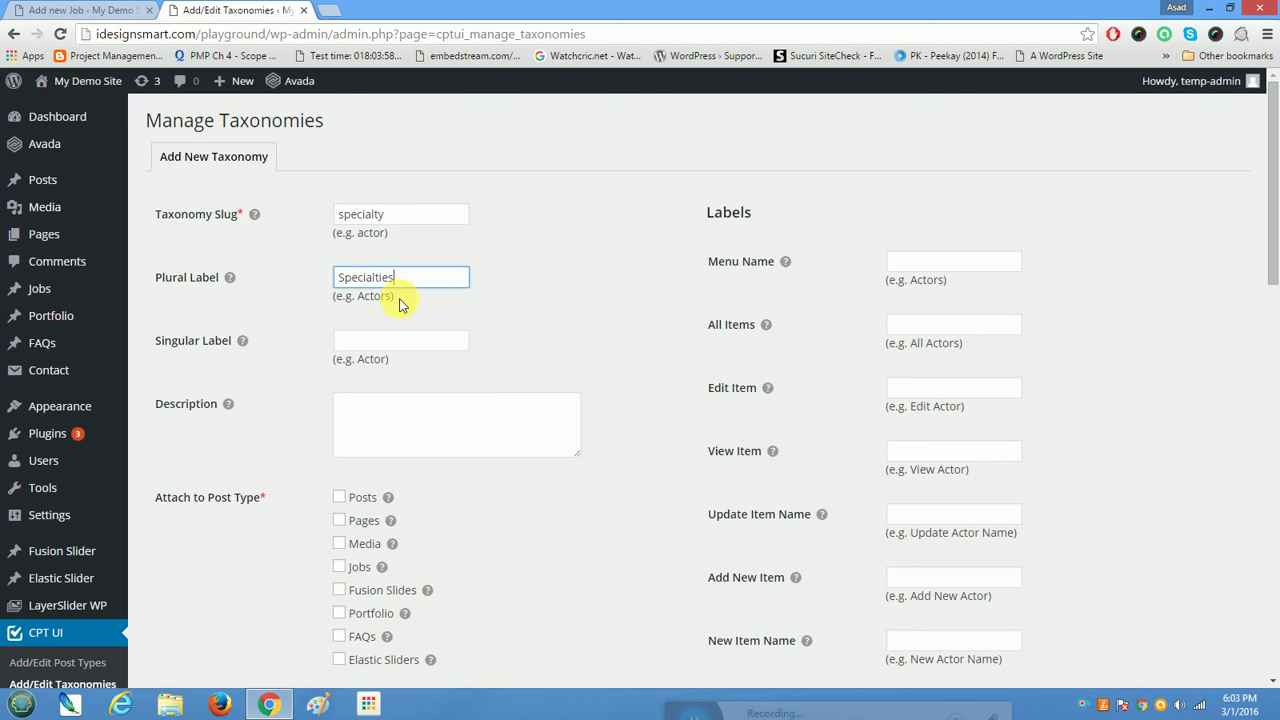
click(399, 340)
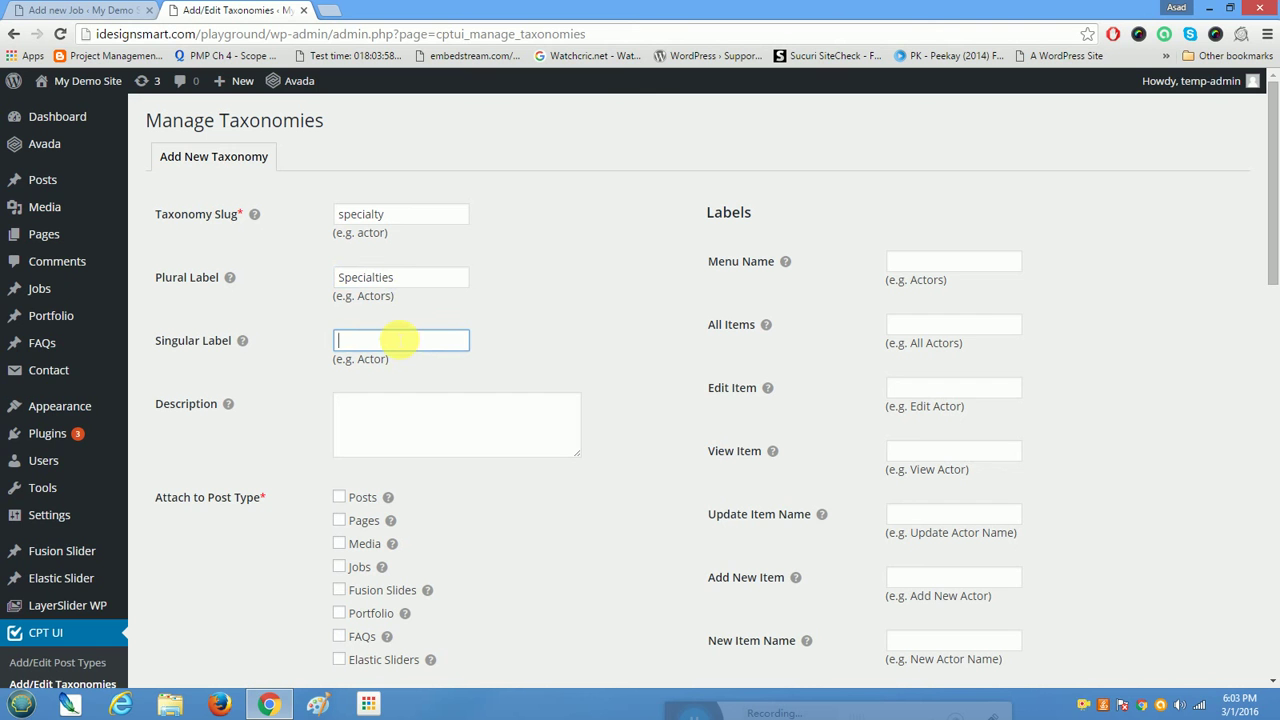
text(Specialty)
click(368, 442)
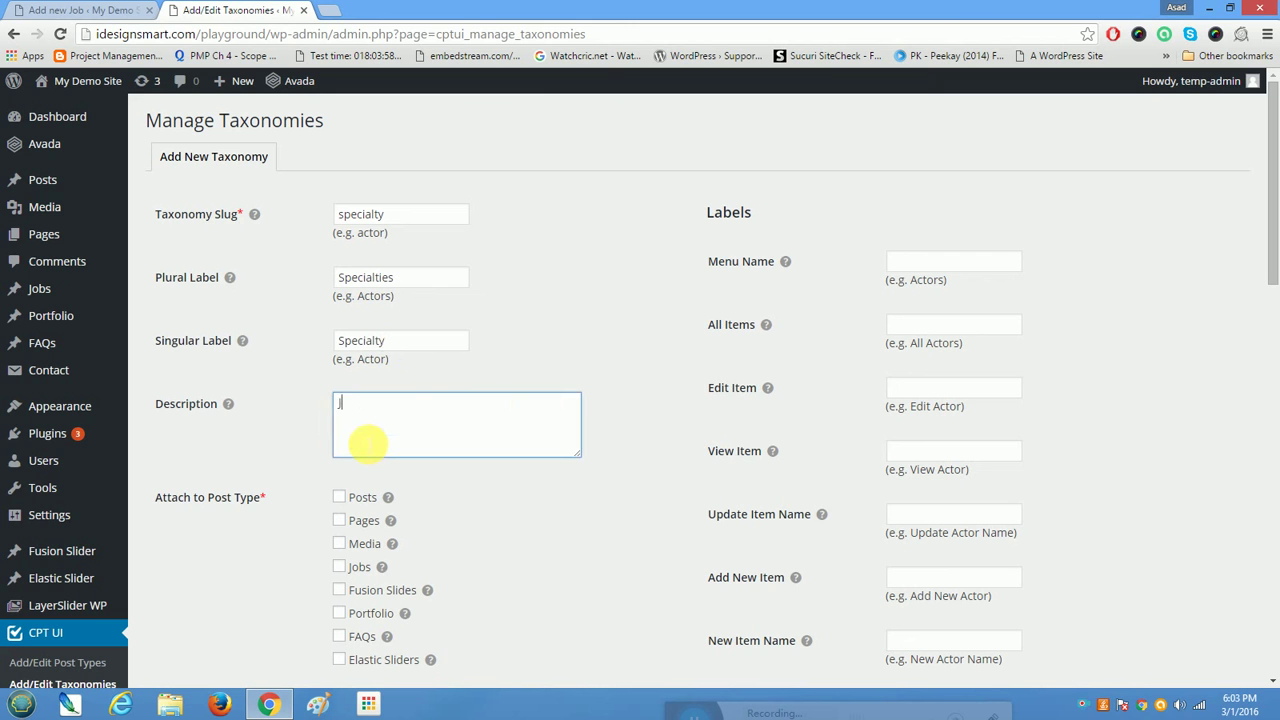
text(Job Speciality)
scroll(345, 479, down, 1)
scroll(350, 325, up, 1)
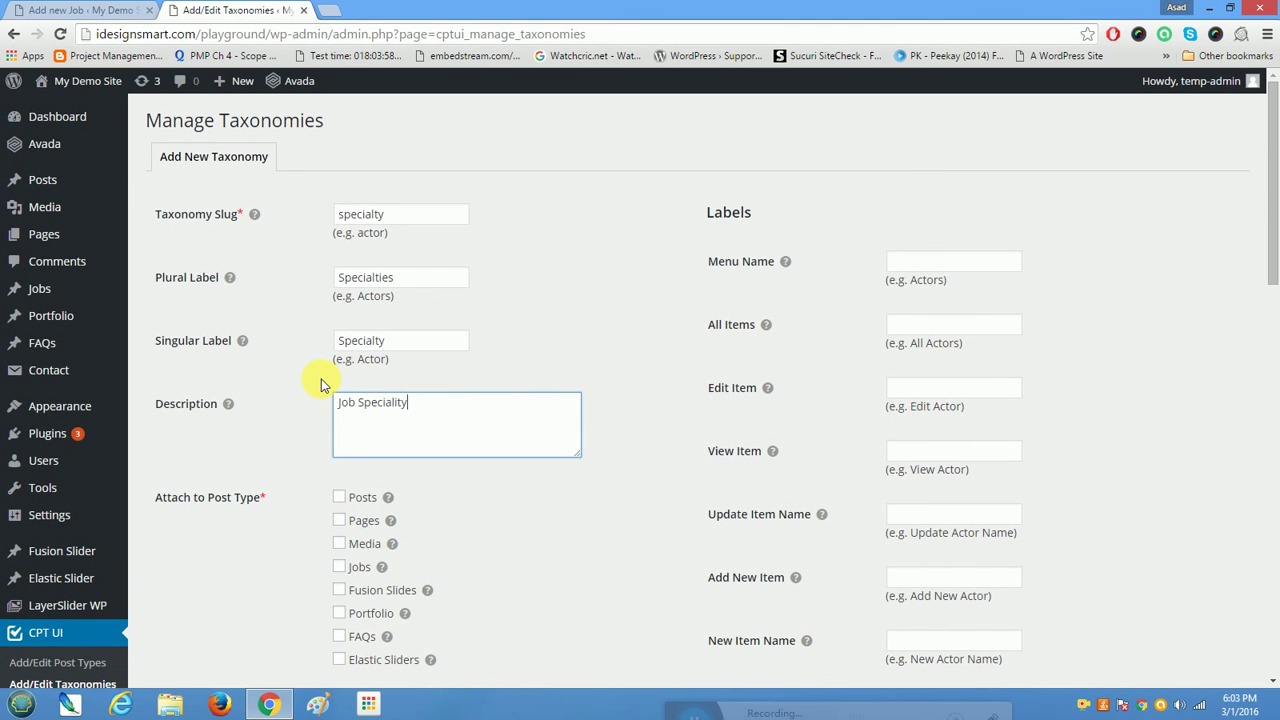
- Attach the specialty taxonomy to the Jobs post type
scroll(321, 369, down, 1)
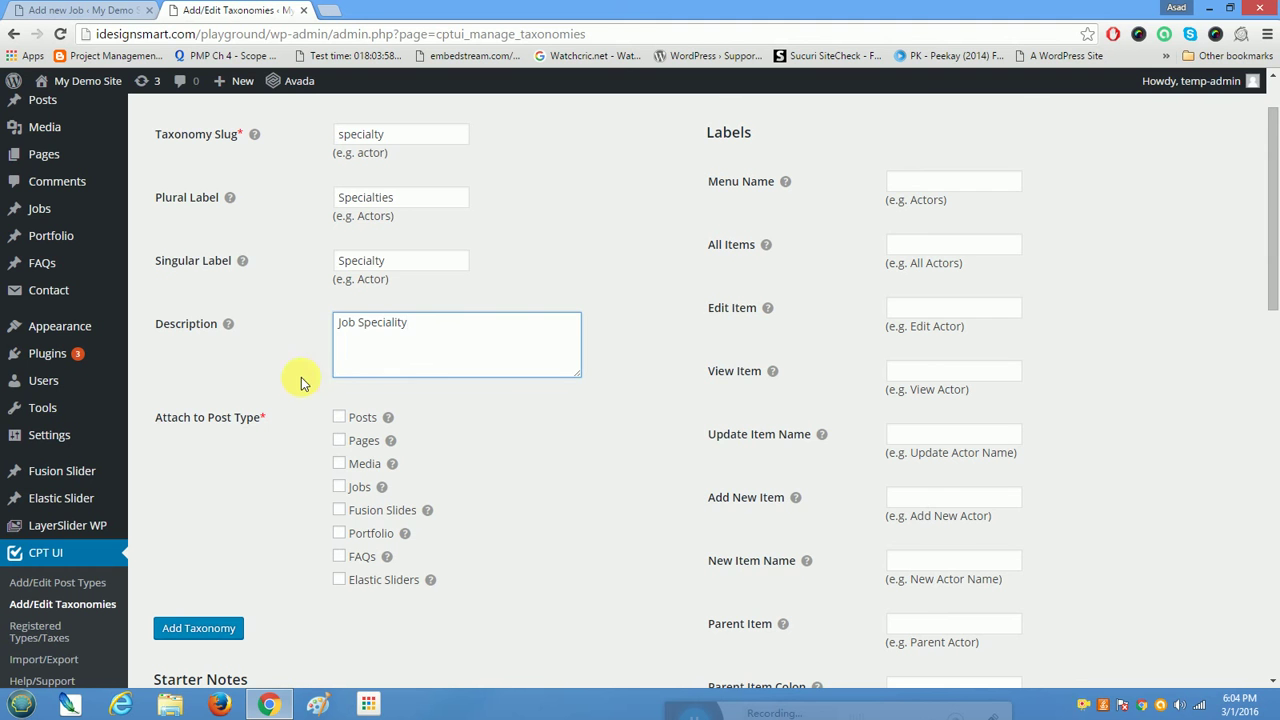
click(238, 425)
triple_click(242, 420)
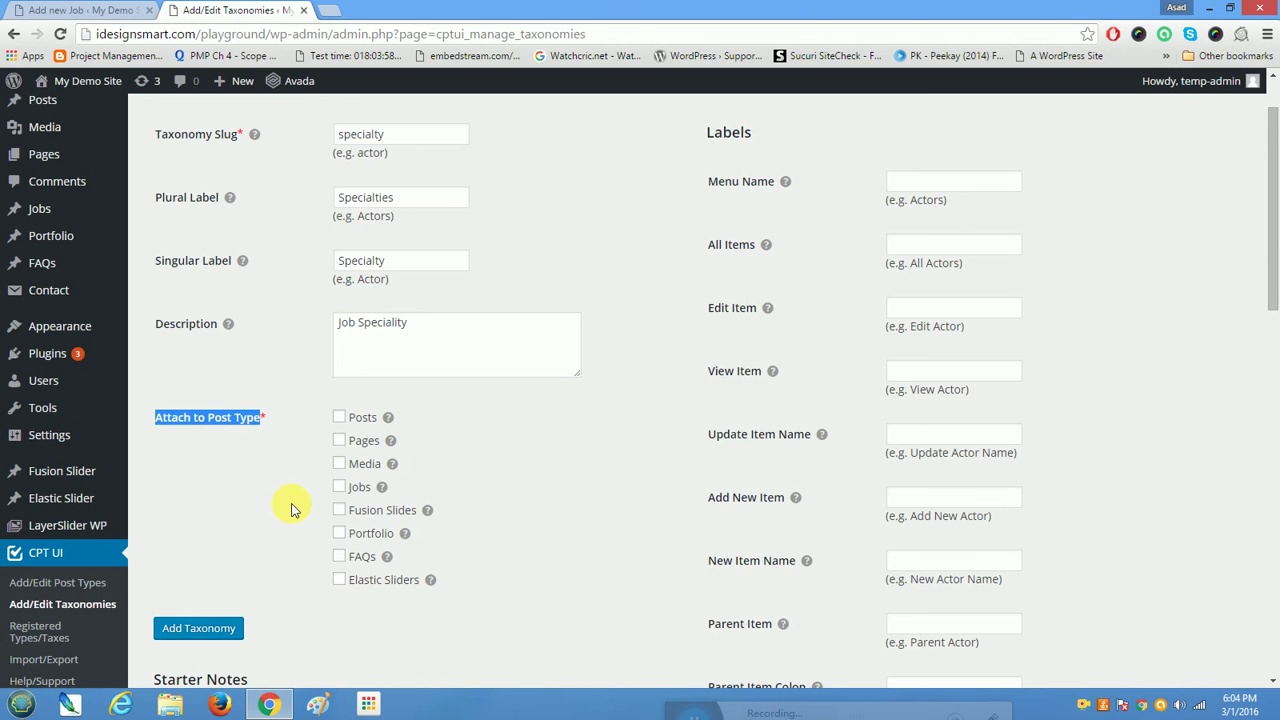
scroll(292, 510, up, 1)
scroll(292, 510, down, 2)
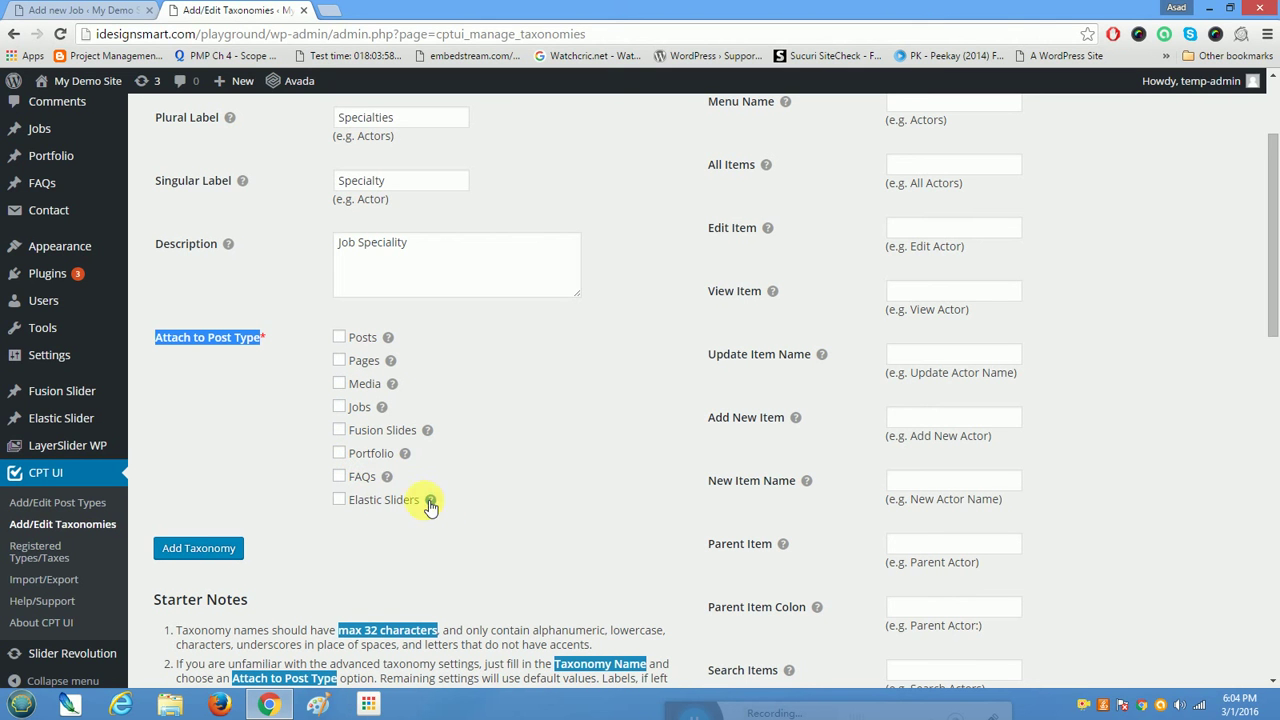
click(339, 407)
- Set the taxonomy's All Items label to "All Specialties" and its Edit Item label to "Edit Specialty"
scroll(397, 552, down, 2)
scroll(390, 550, up, 1)
scroll(523, 565, down, 5)
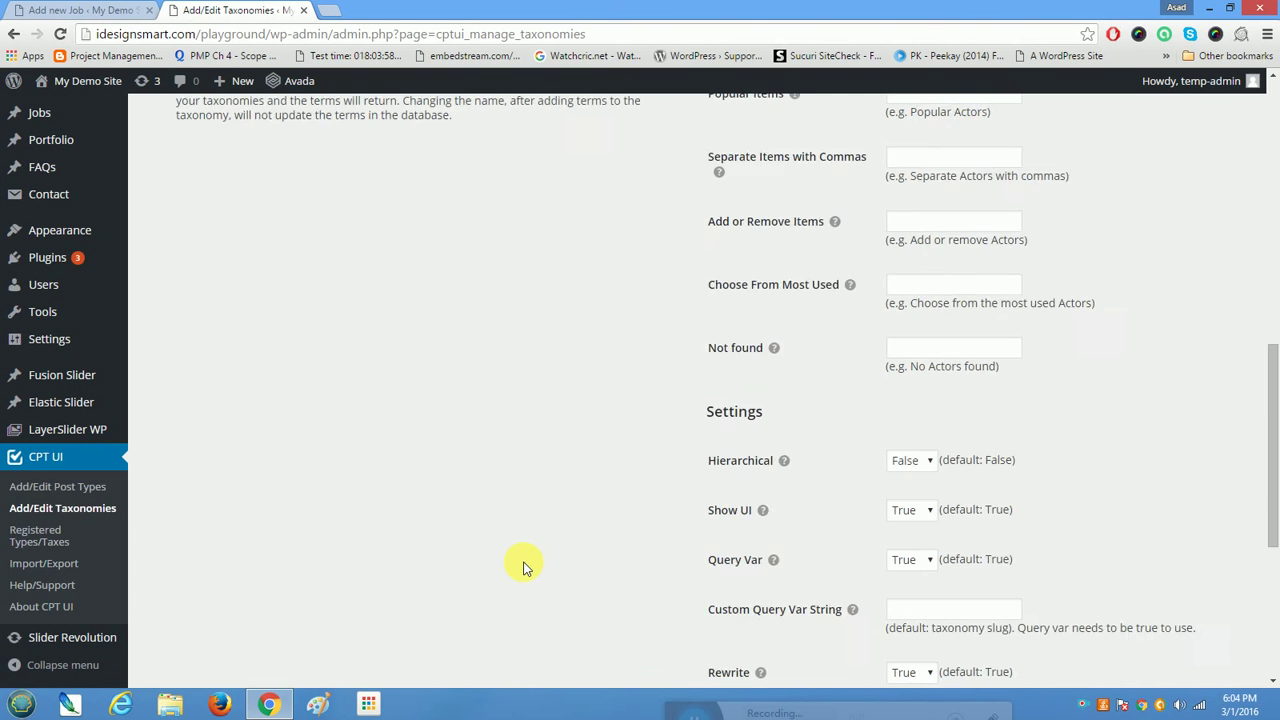
scroll(523, 567, down, 4)
scroll(523, 563, up, 15)
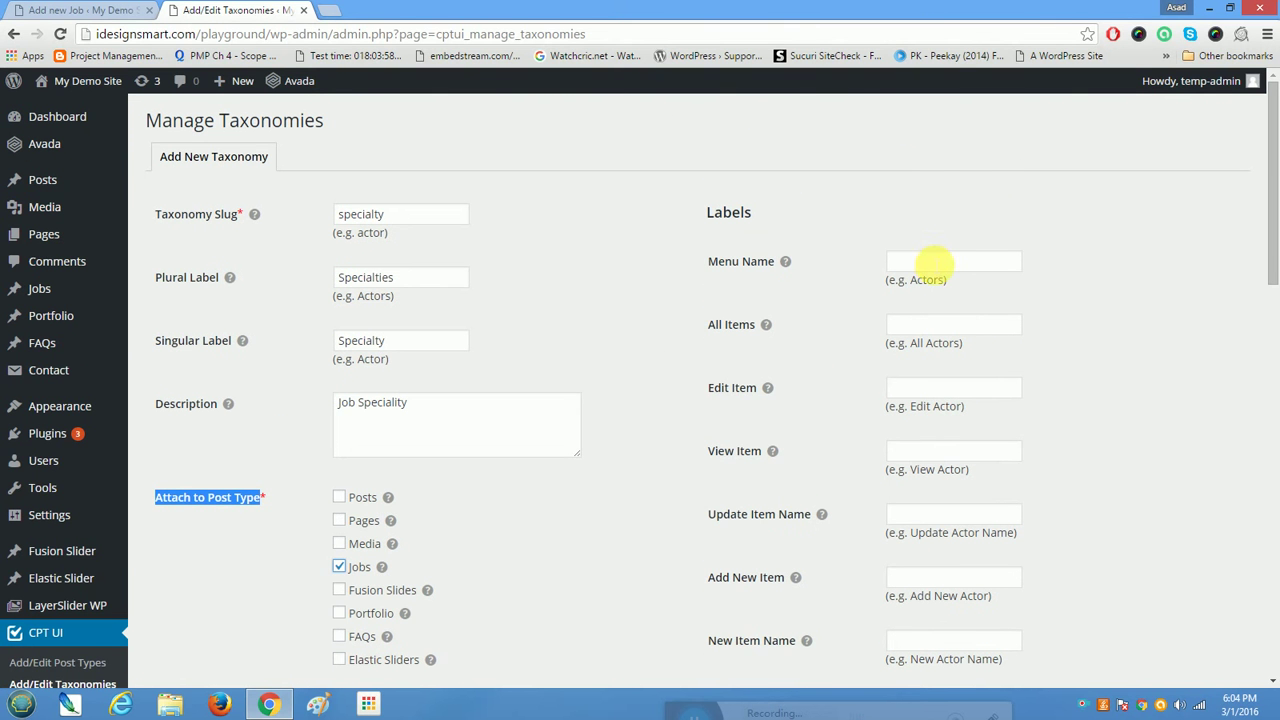
click(920, 325)
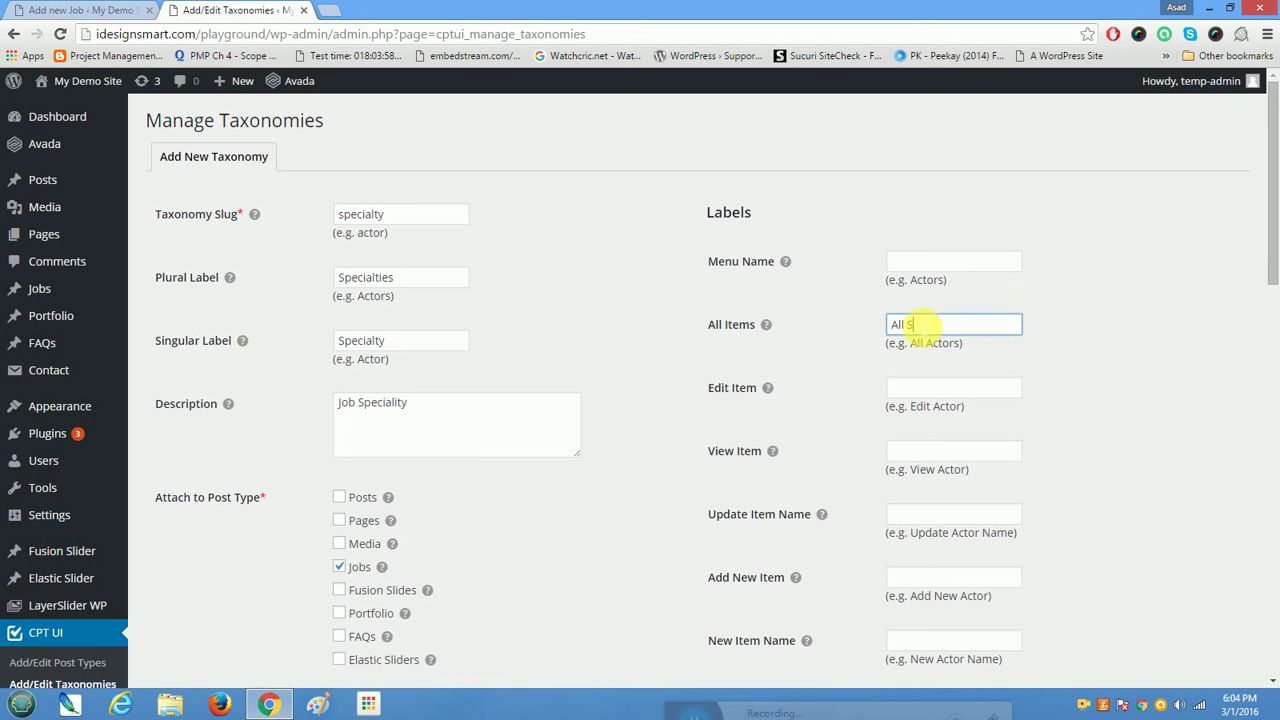
text(All Specialties)
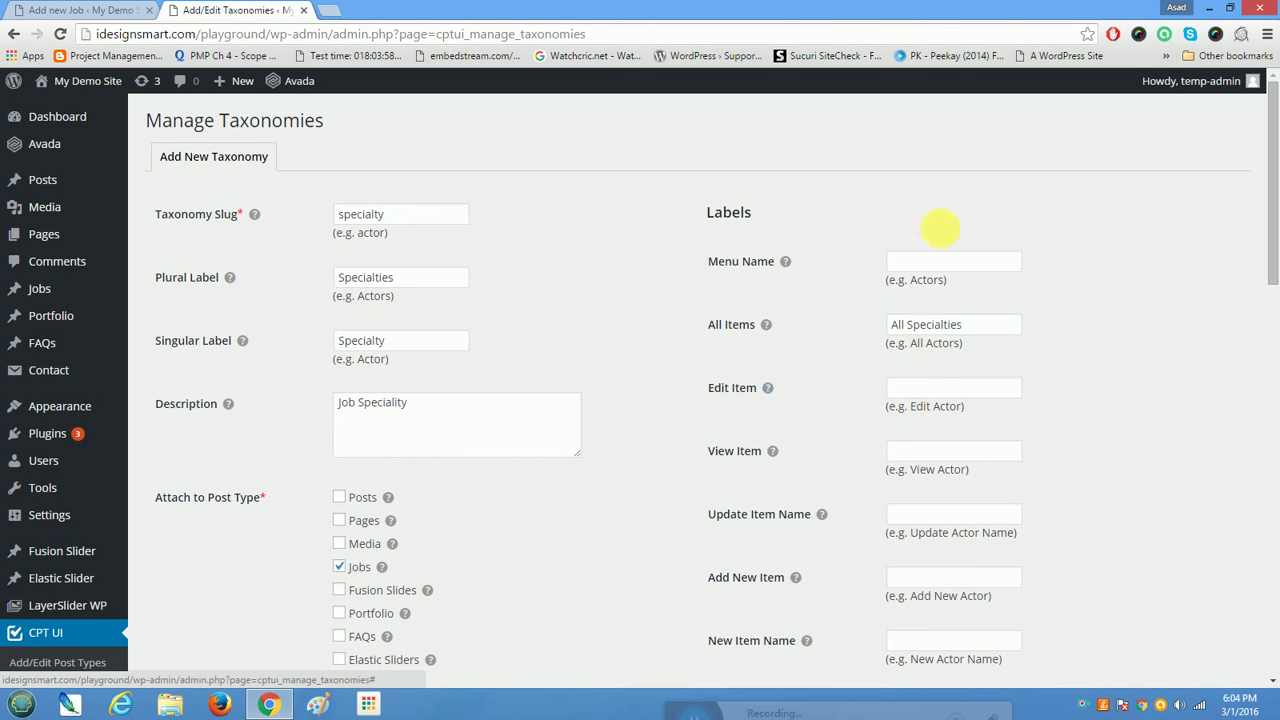
click(938, 394)
text(Edit Spea)
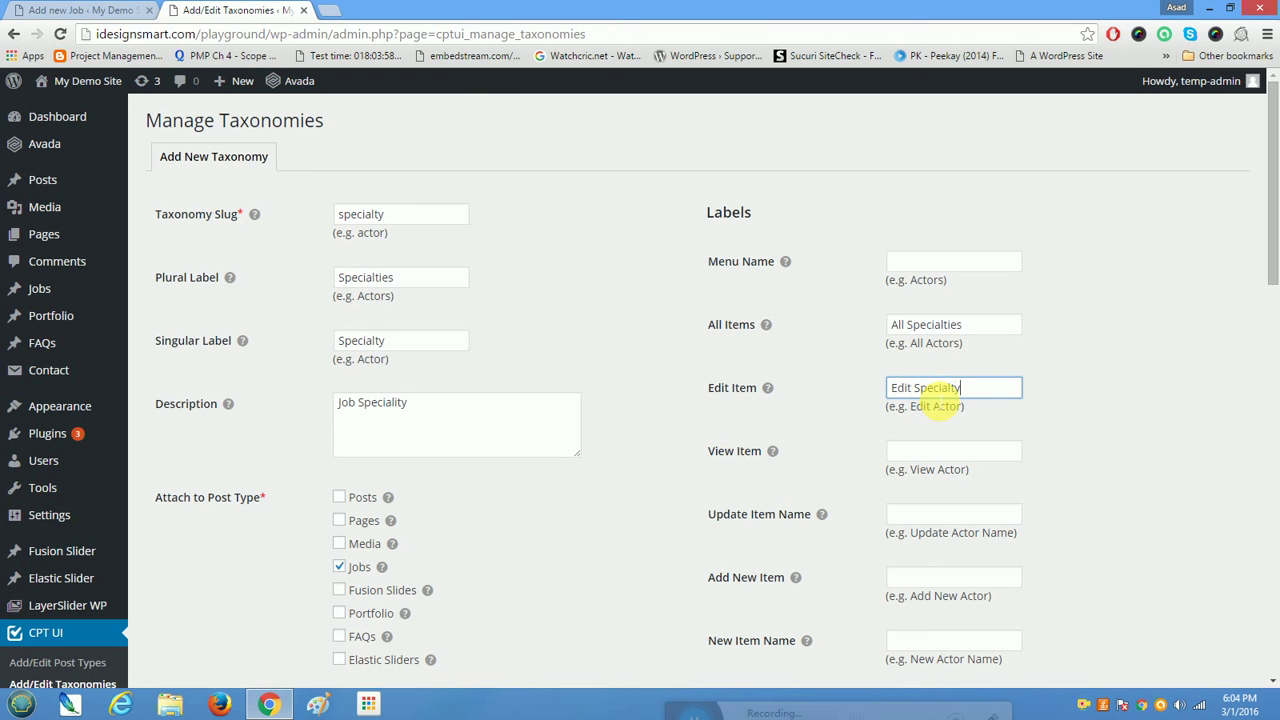
- Set the View Item label to "View Specialty", Update Item Name to "Update Specialty" and Add New Item to "Add New Specialty"
click(953, 451)
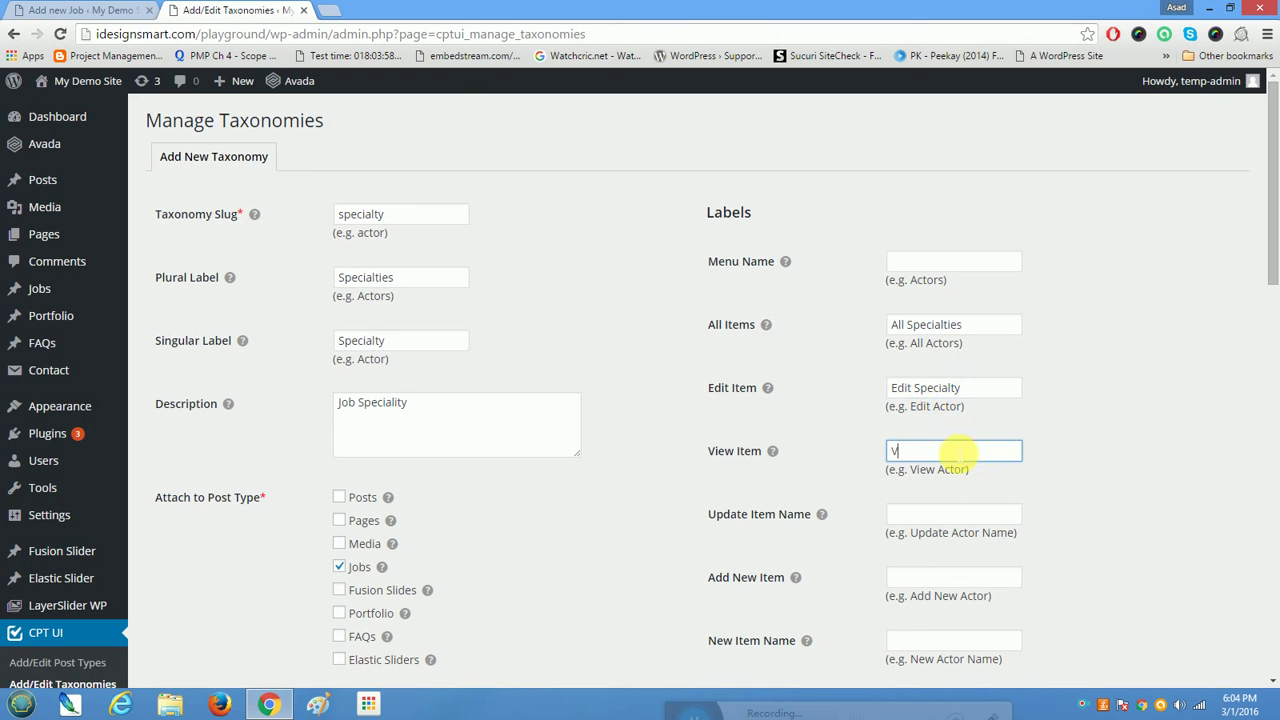
text(View Specialty)
click(933, 514)
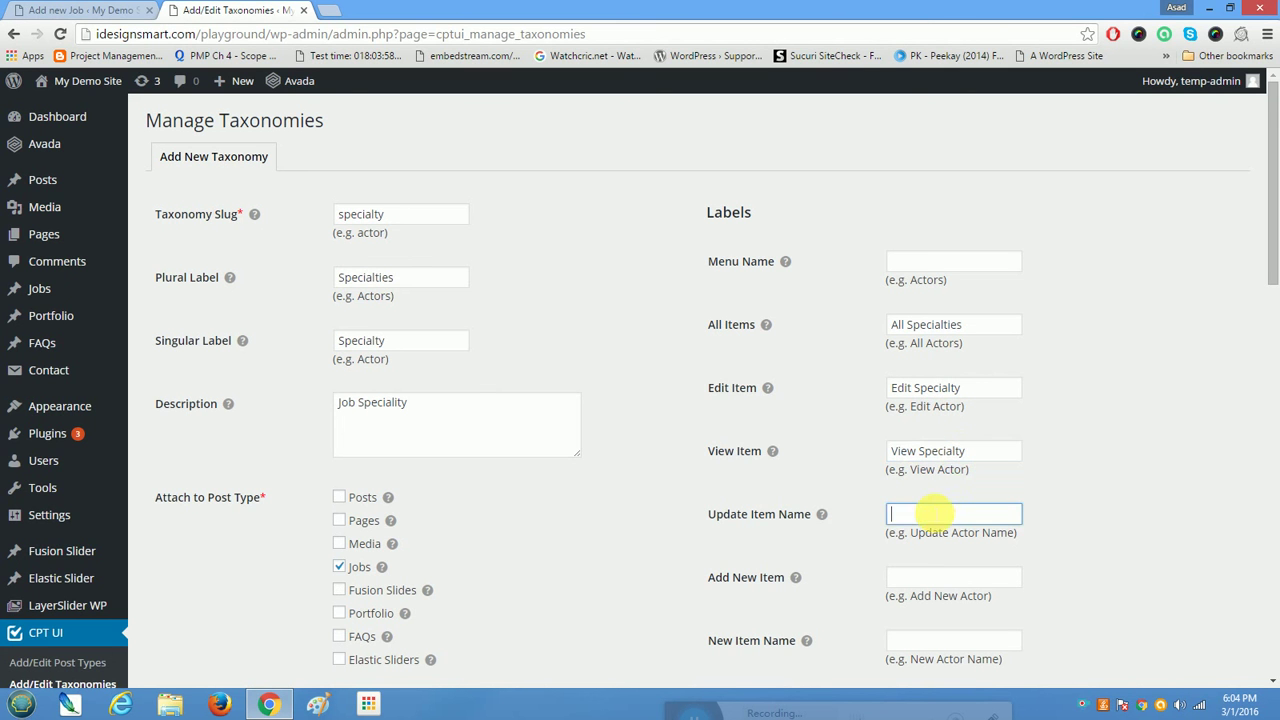
text(Update Specialty)
click(924, 581)
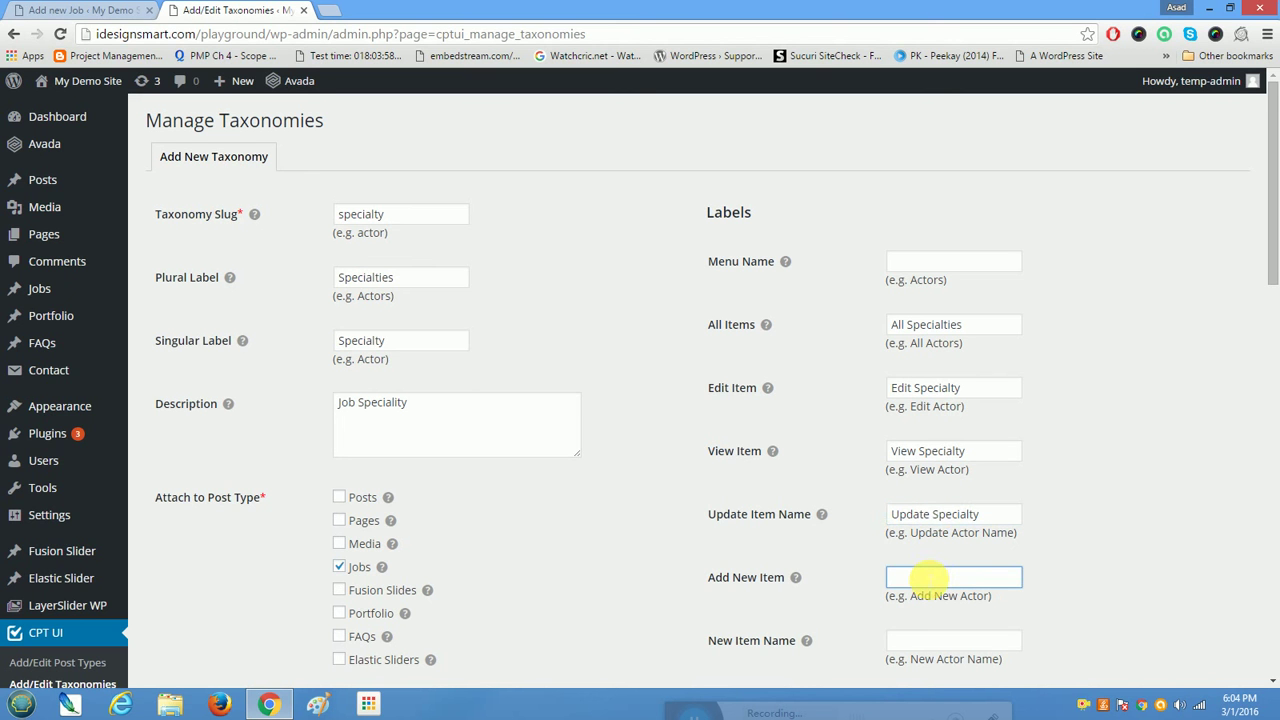
text(Add New Specialty)
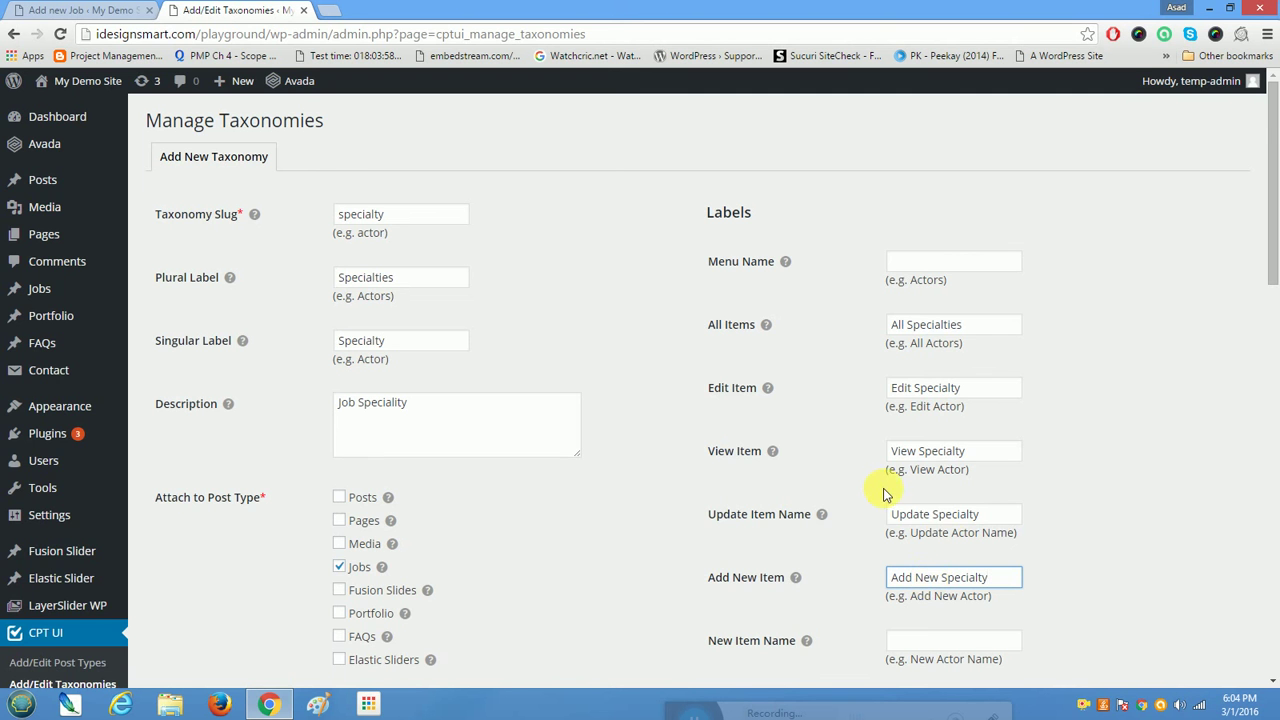
- Set the New Item Name label to "New Specialty" and the Parent Item label to "Parent Specialty"
scroll(888, 498, down, 3)
click(925, 402)
text(New Specialty)
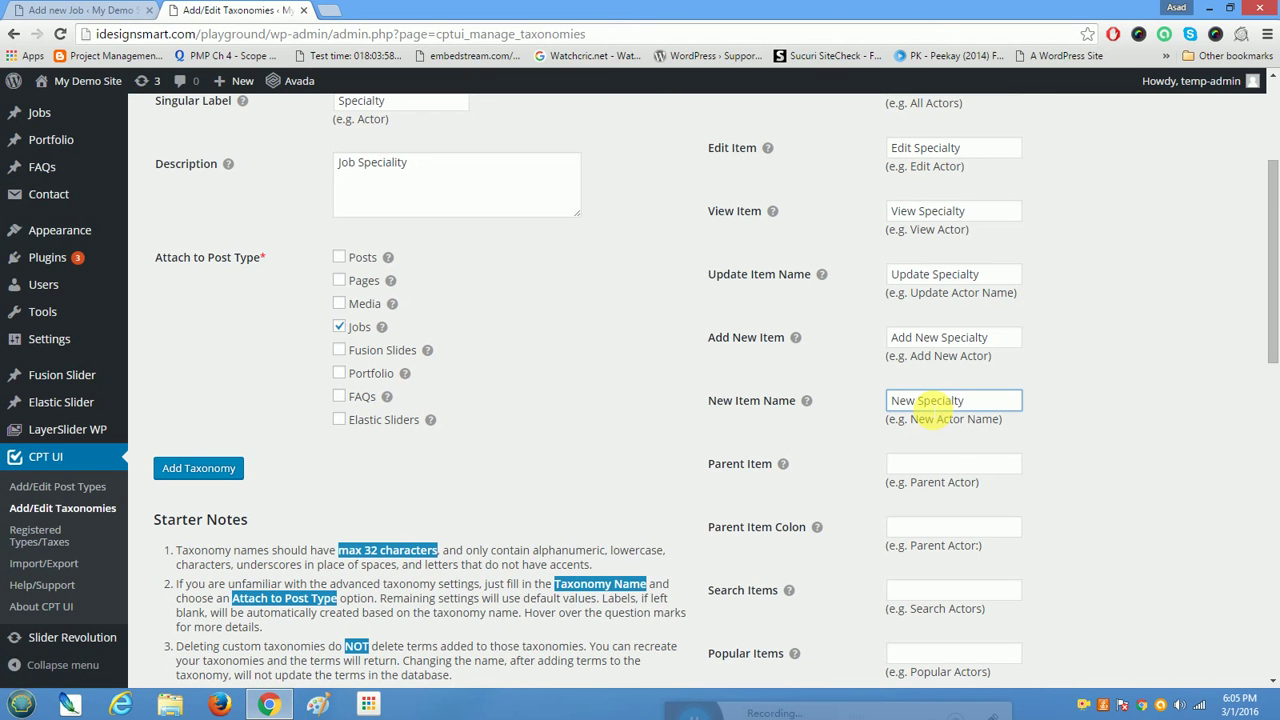
click(950, 467)
text(Pare)
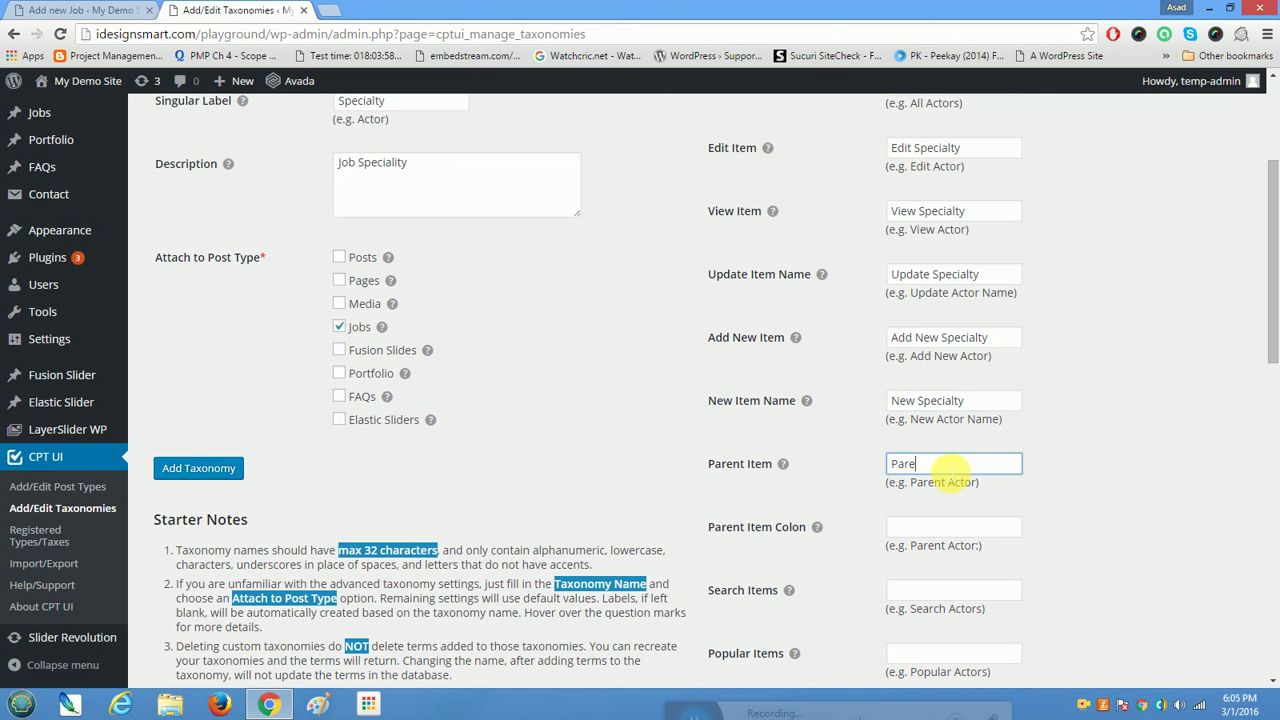
text(nt Specialty)
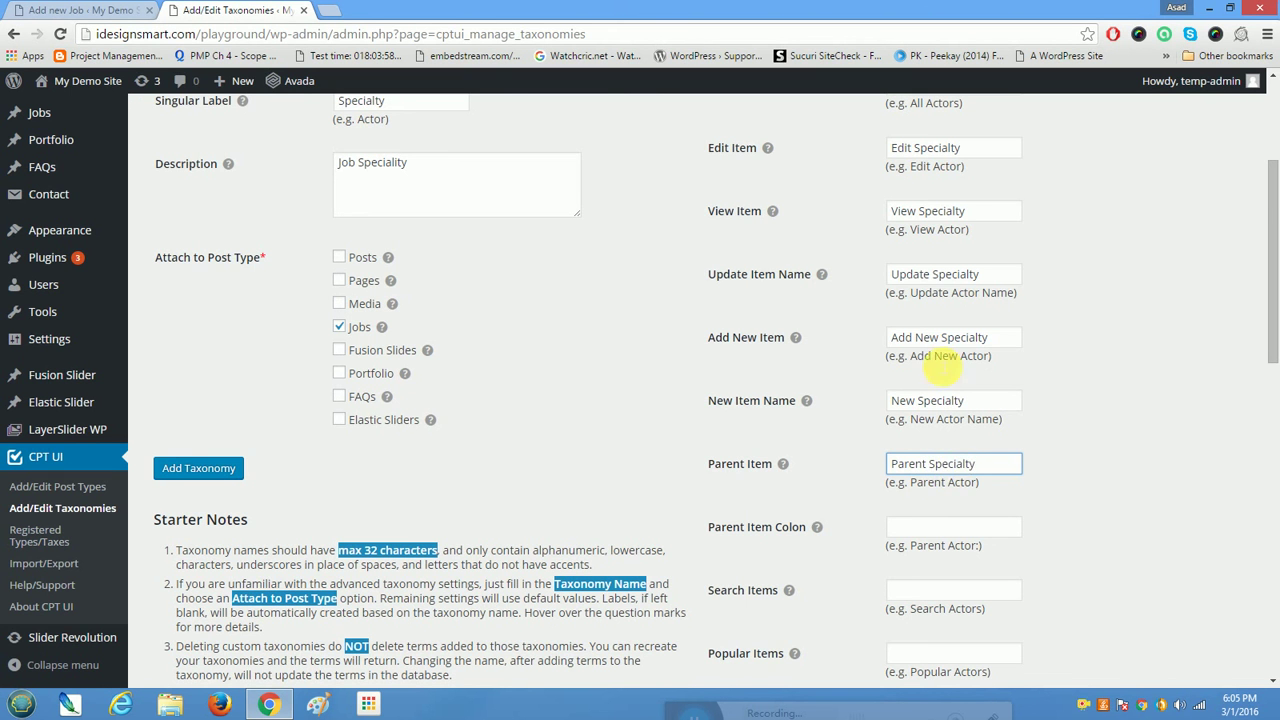
- Examine the taxonomy's remaining label fields and its settings from Hierarchical down to the REST API base slug
scroll(930, 430, down, 3)
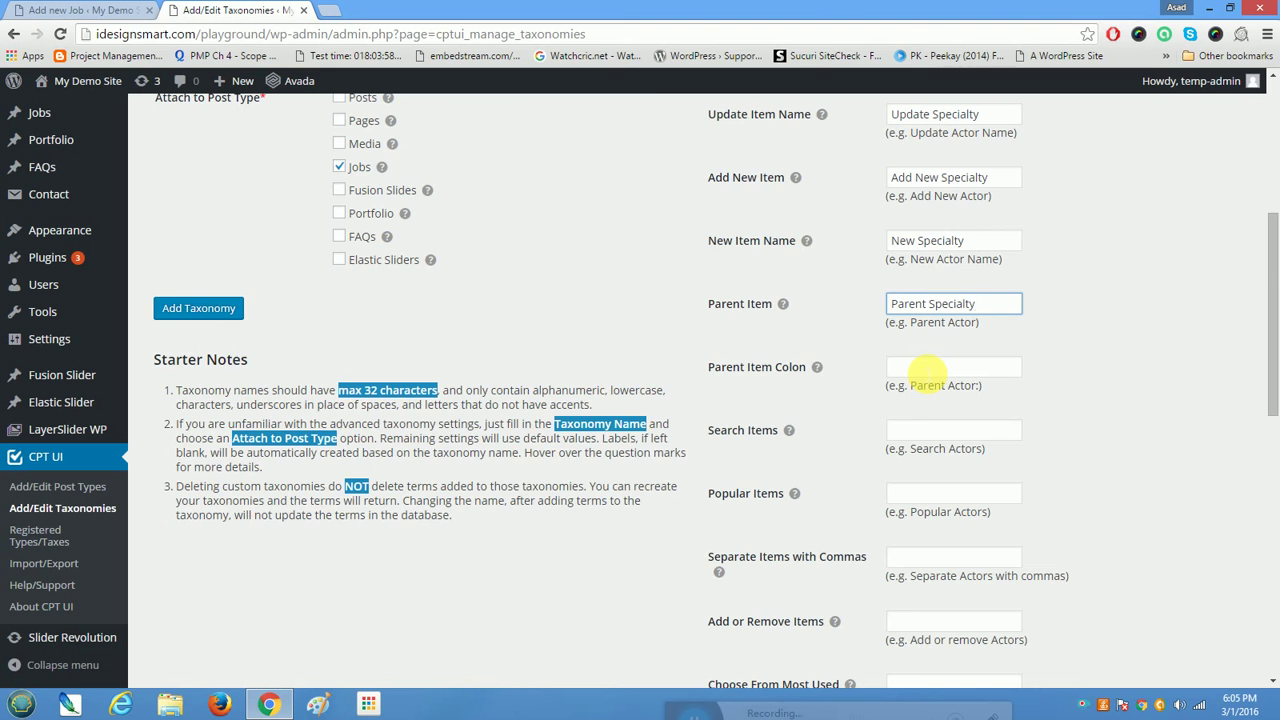
scroll(930, 375, down, 5)
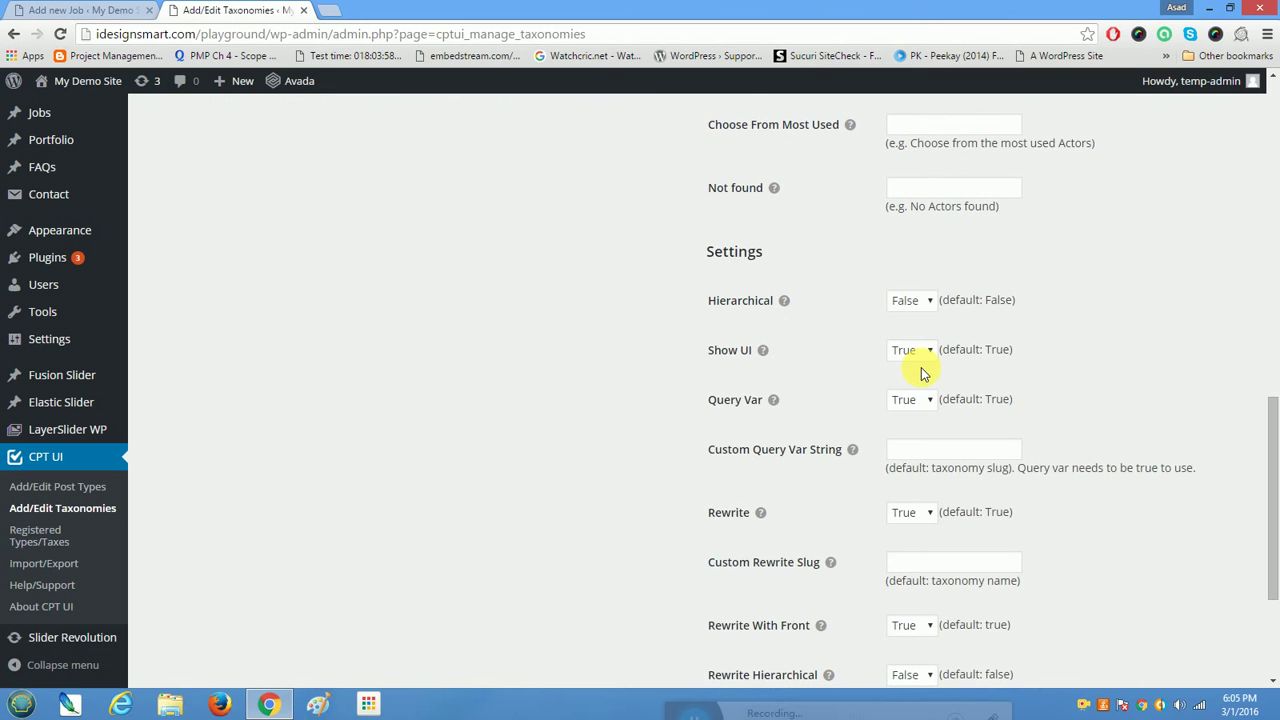
scroll(922, 373, down, 3)
scroll(922, 373, down, 2)
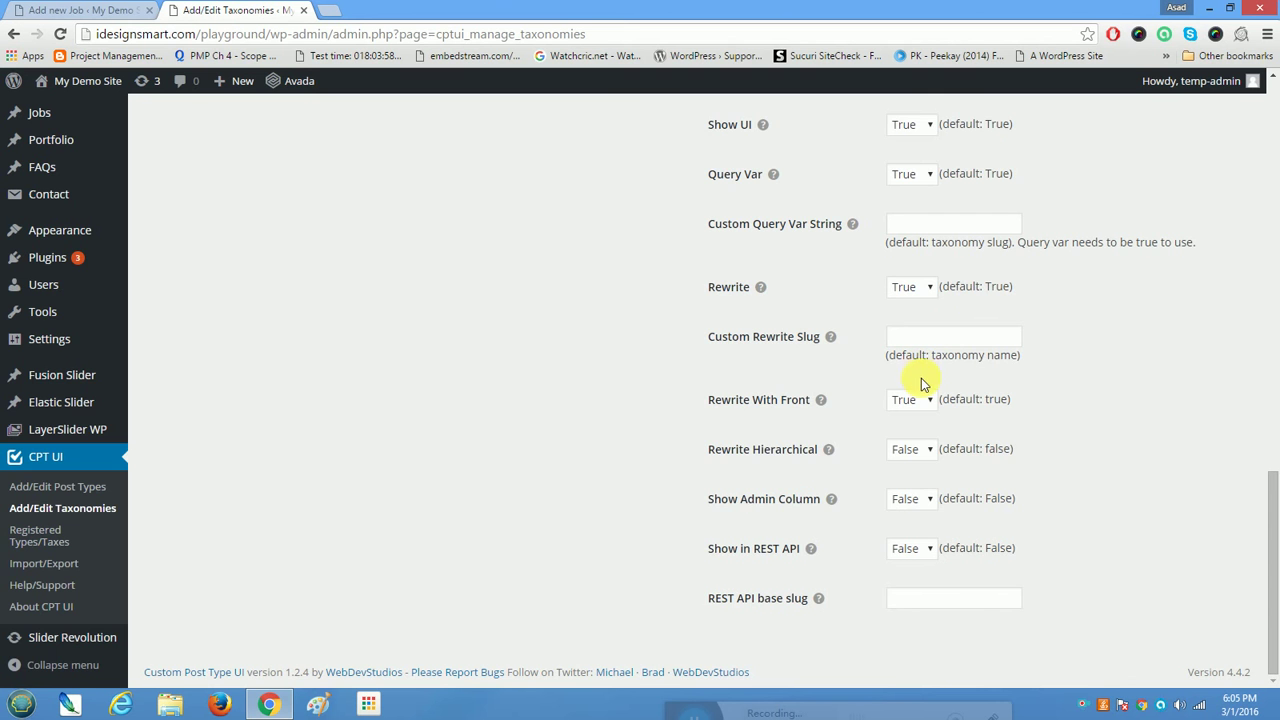
- Add the specialty taxonomy, attached to the Jobs post type, with the labels entered so far
scroll(922, 390, up, 15)
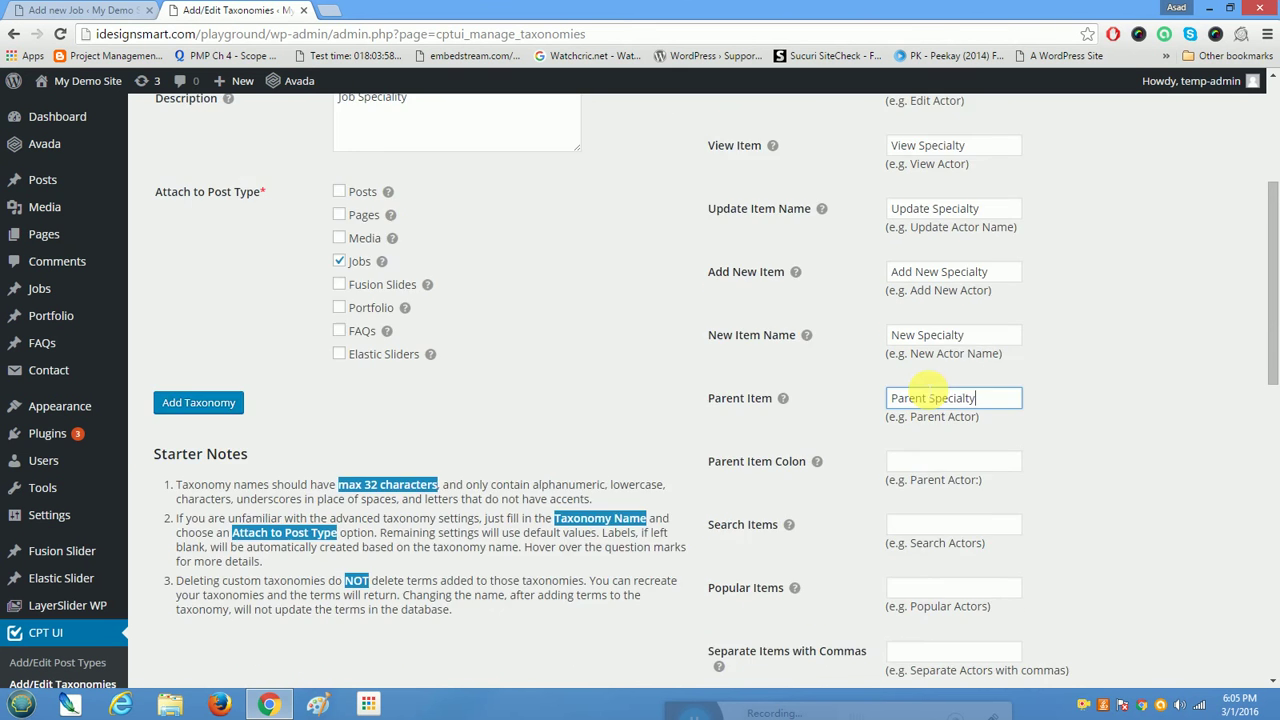
click(176, 563)
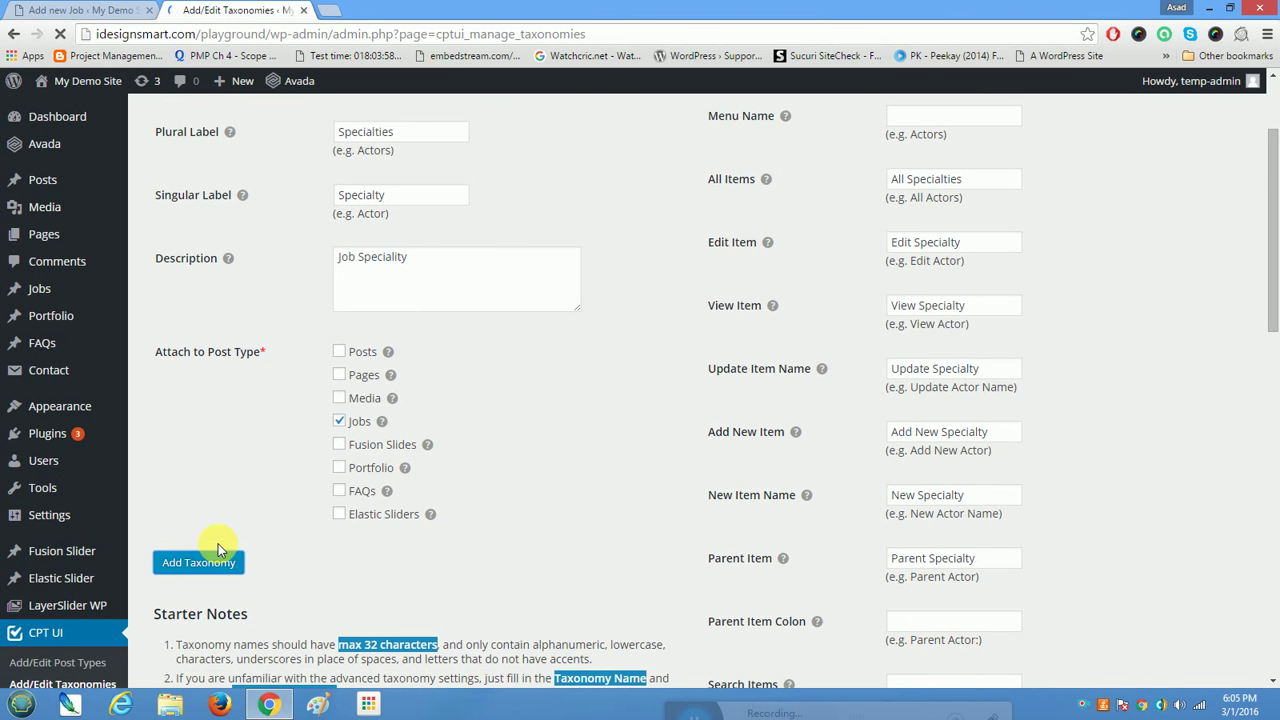
scroll(502, 438, down, 3)
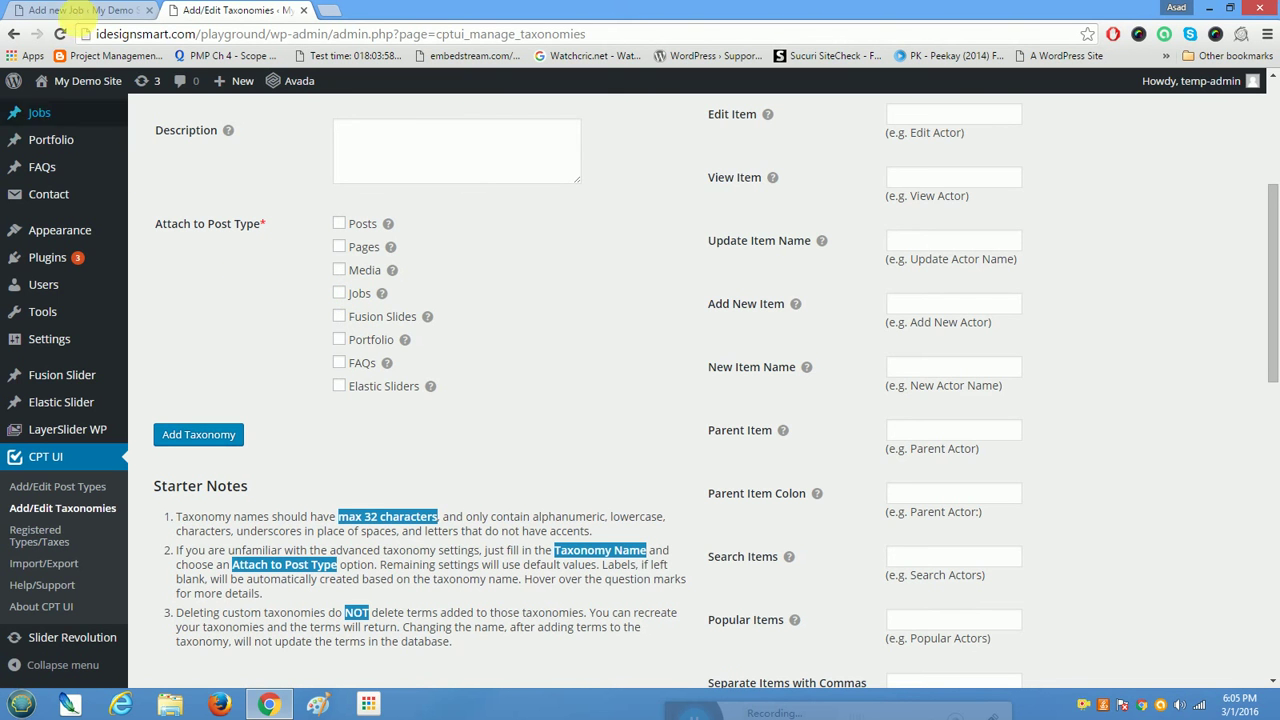
- Check the already open new job form, and open the existing Jobs post type for editing in CPT UI
click(82, 12)
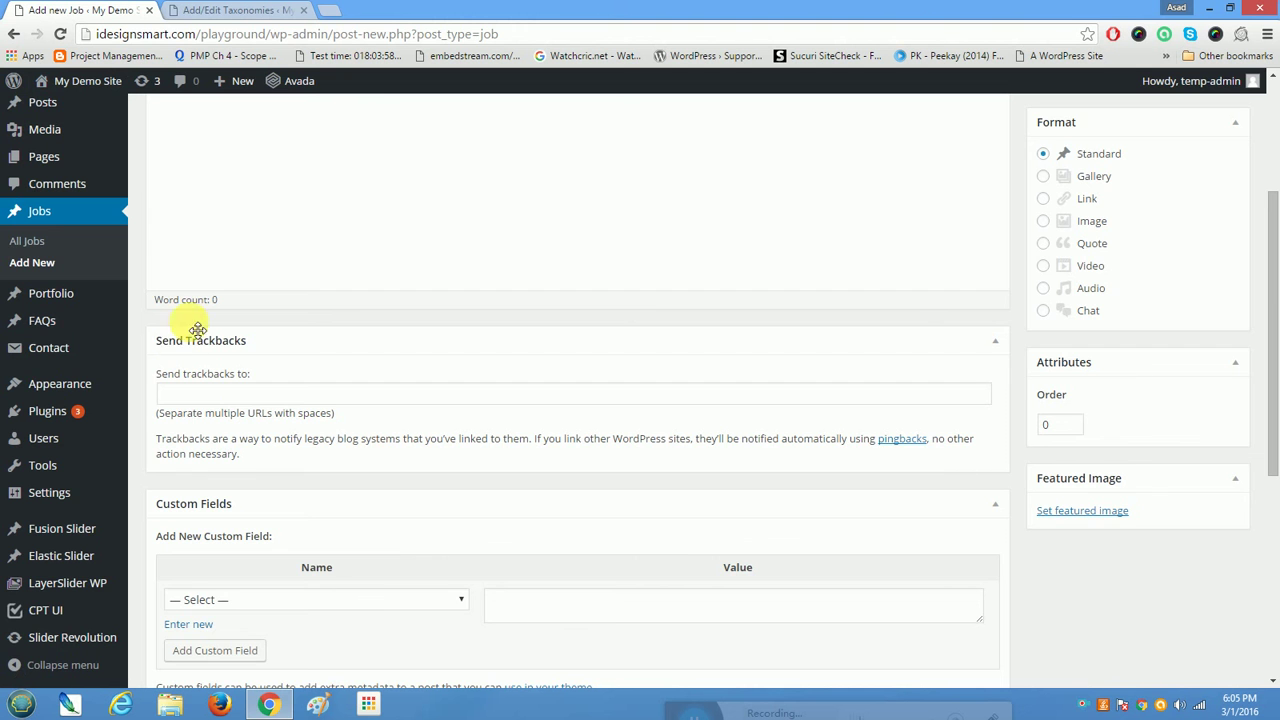
scroll(128, 512, down, 3)
click(230, 10)
click(54, 486)
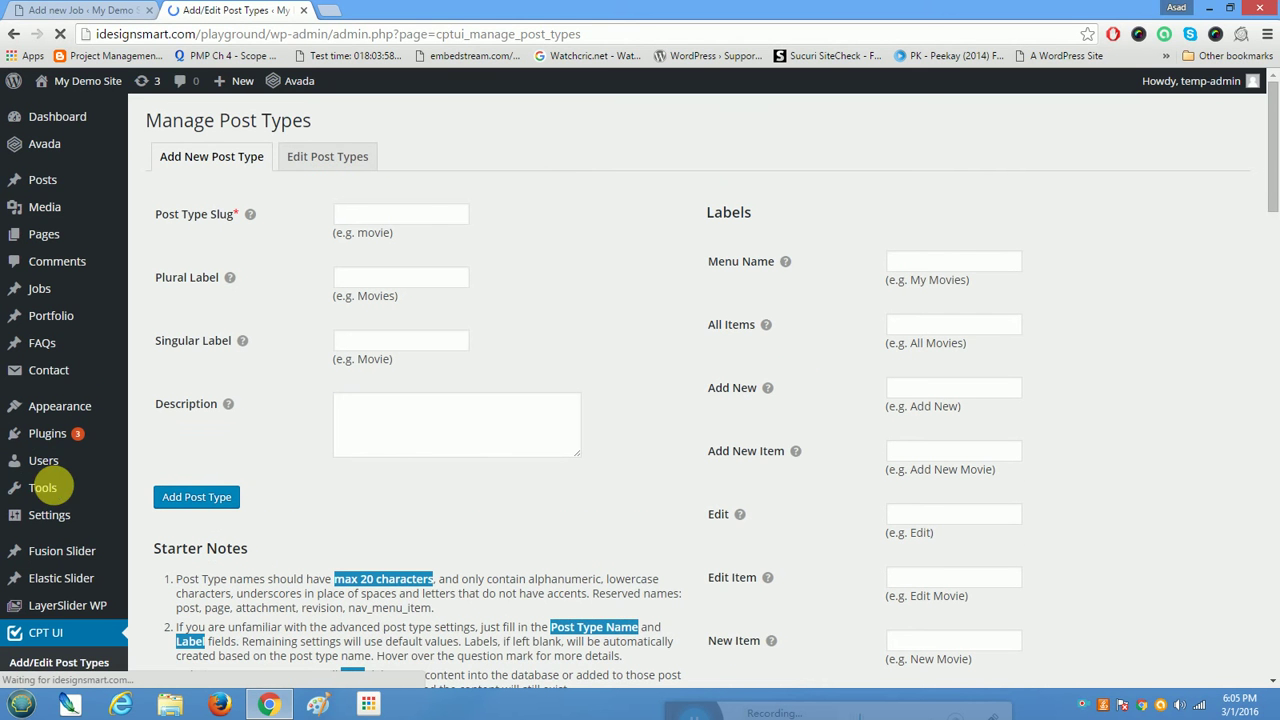
click(320, 160)
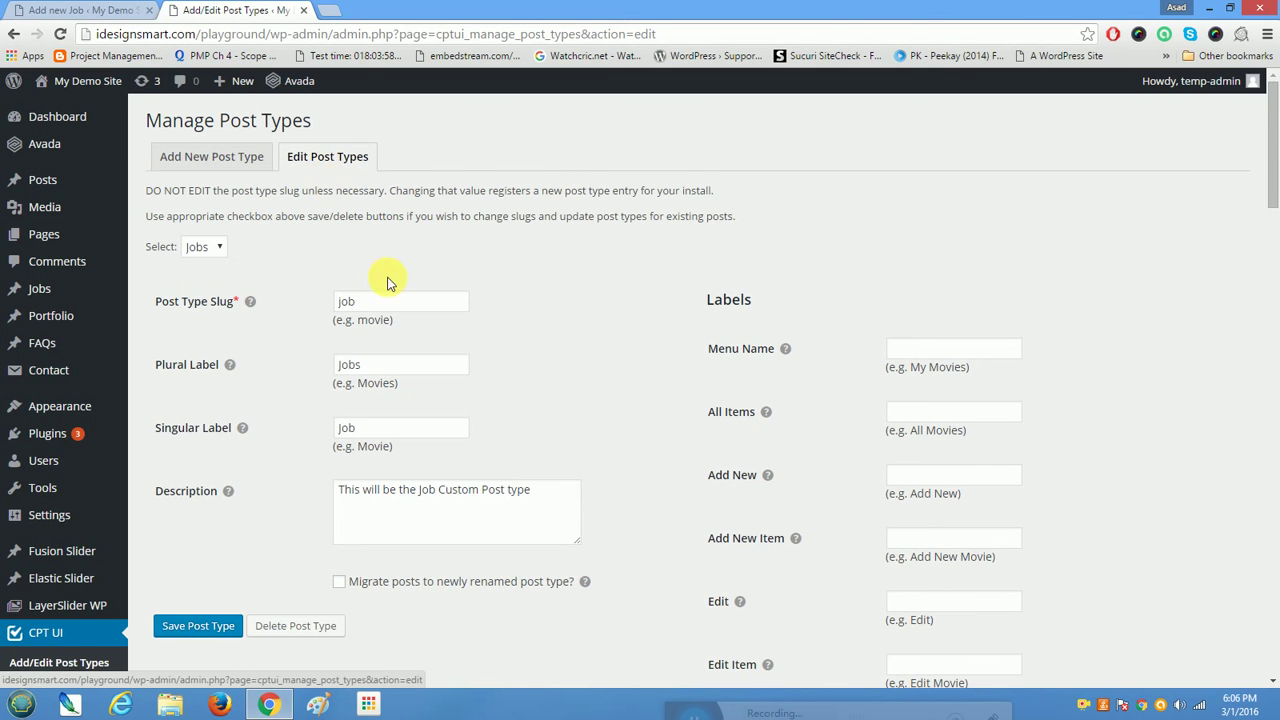
- Examine the Jobs post type's settings, from its labels down to the Supports and Built-in Taxonomies options
scroll(525, 408, down, 3)
scroll(525, 408, down, 8)
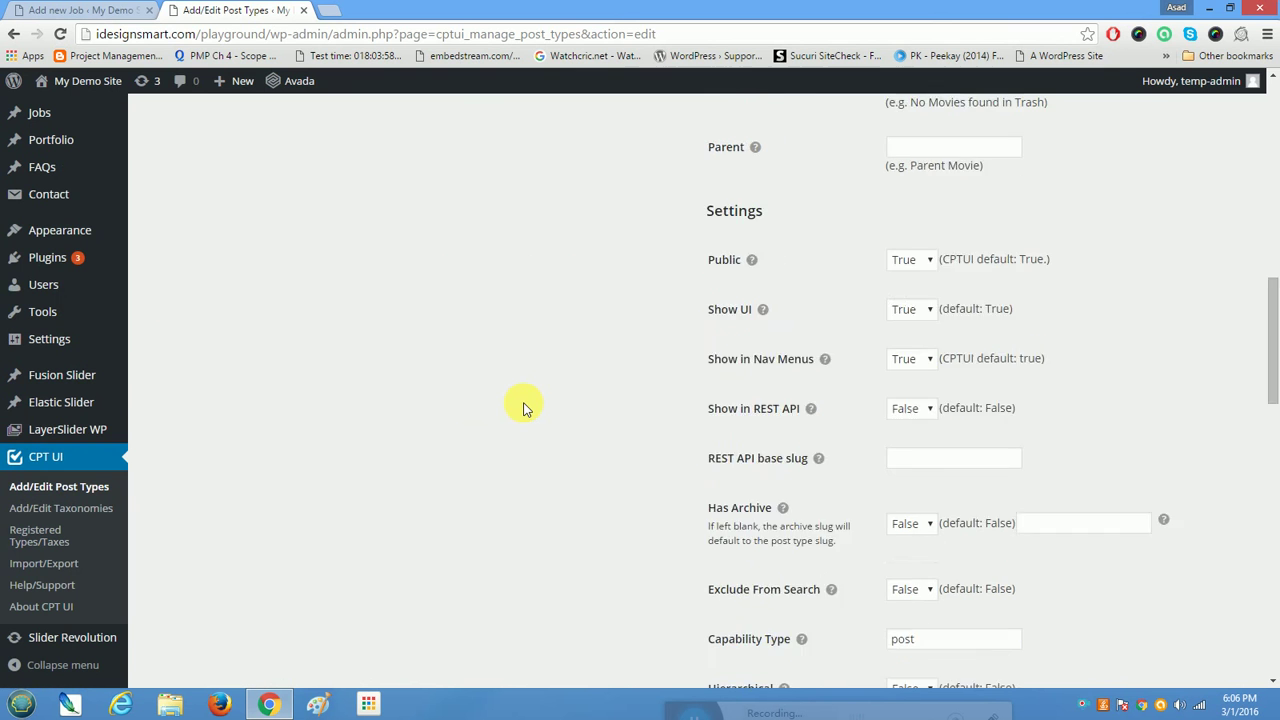
scroll(526, 405, down, 5)
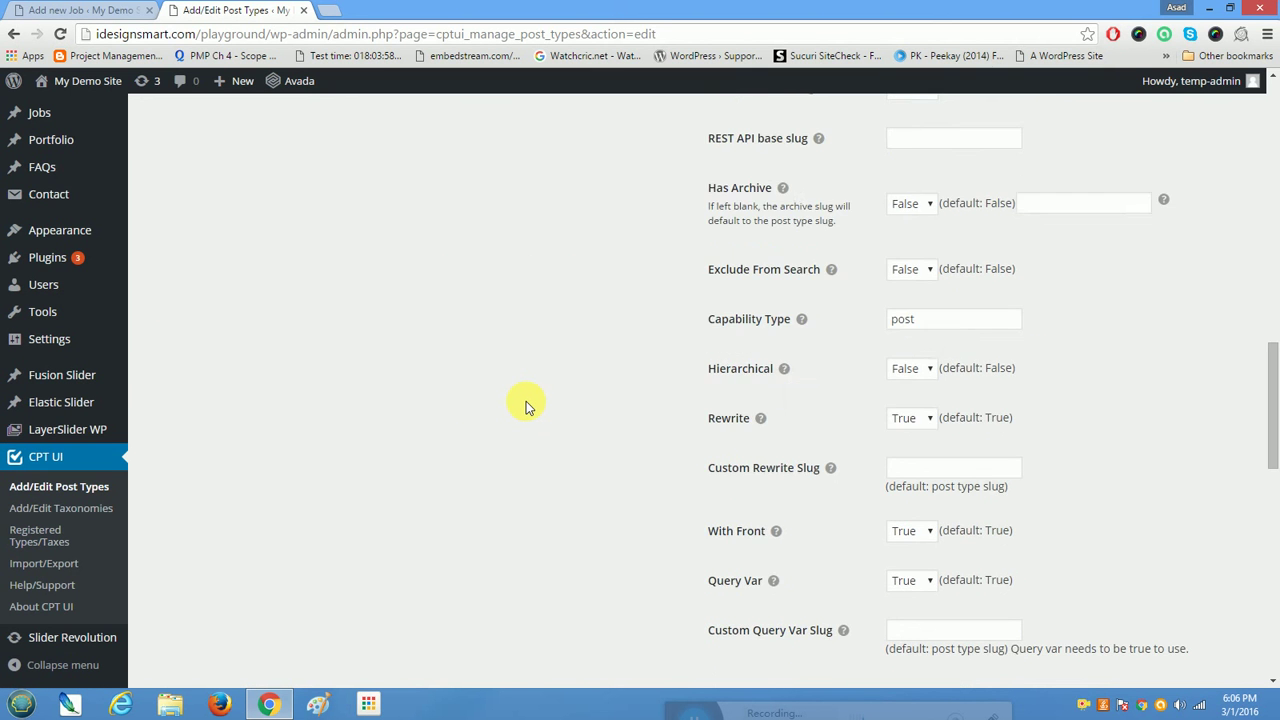
scroll(526, 401, down, 3)
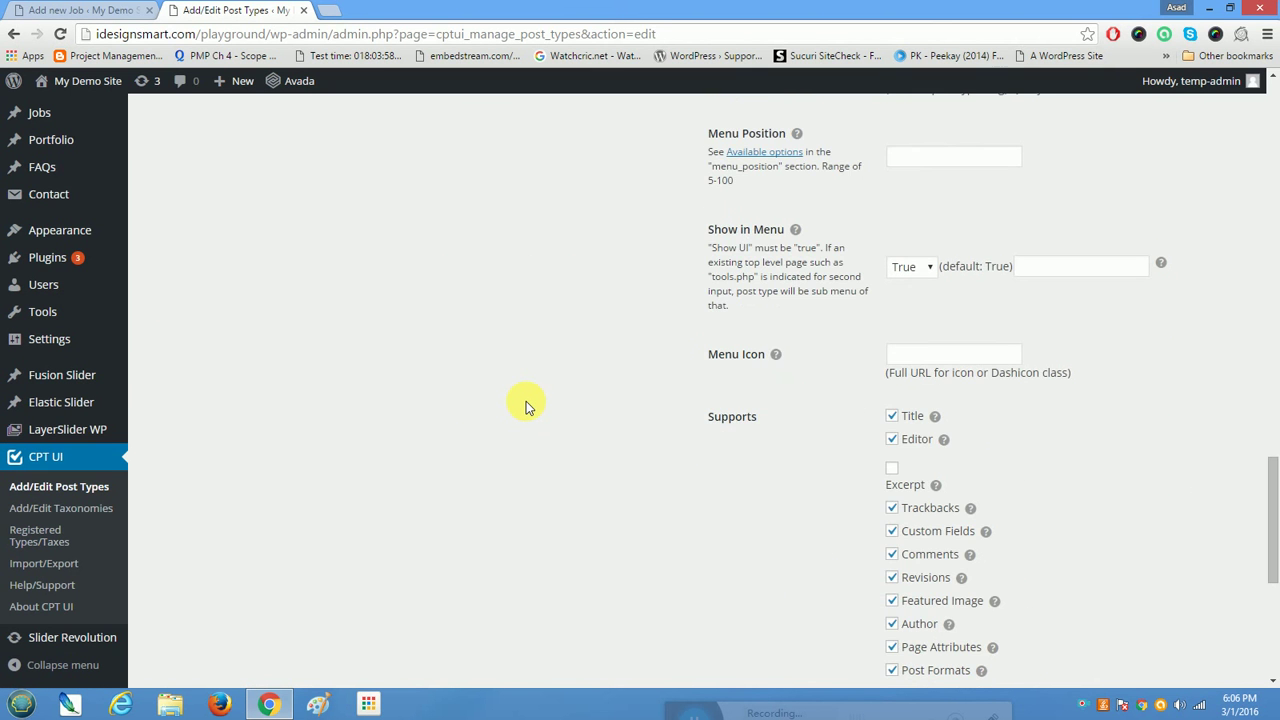
scroll(526, 401, down, 3)
scroll(526, 401, down, 2)
drag(755, 425, 858, 423)
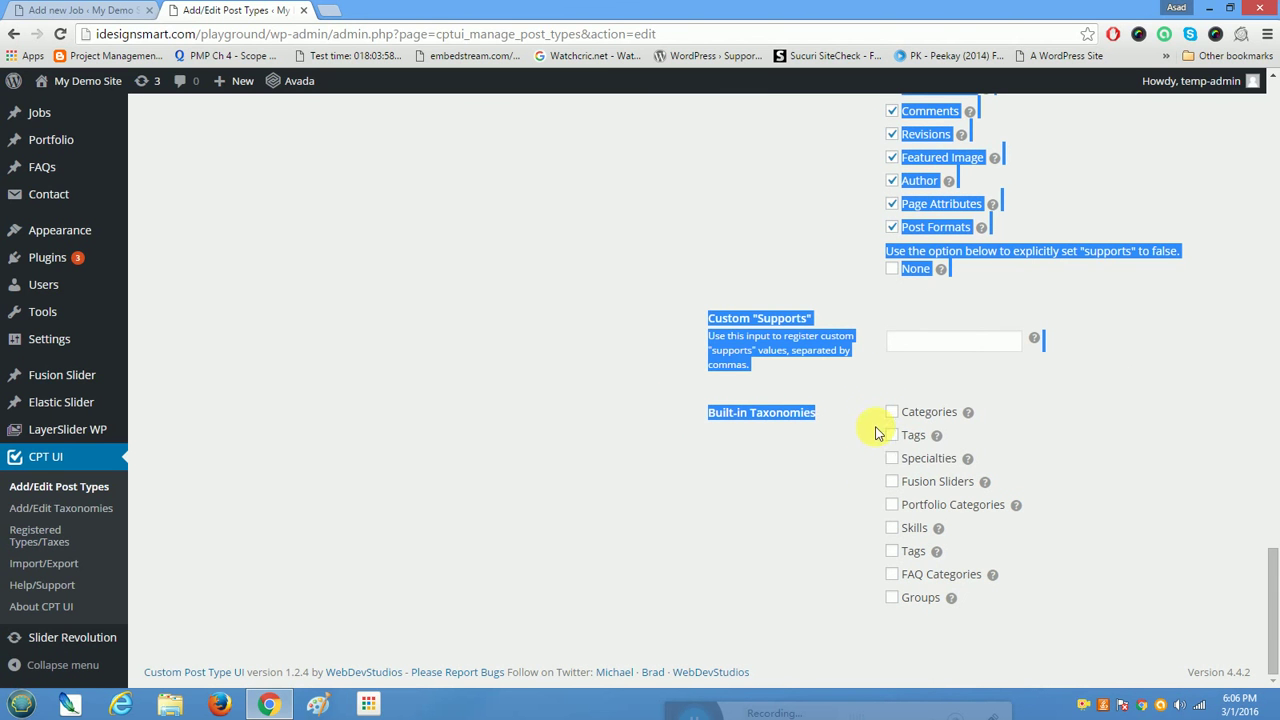
click(1066, 401)
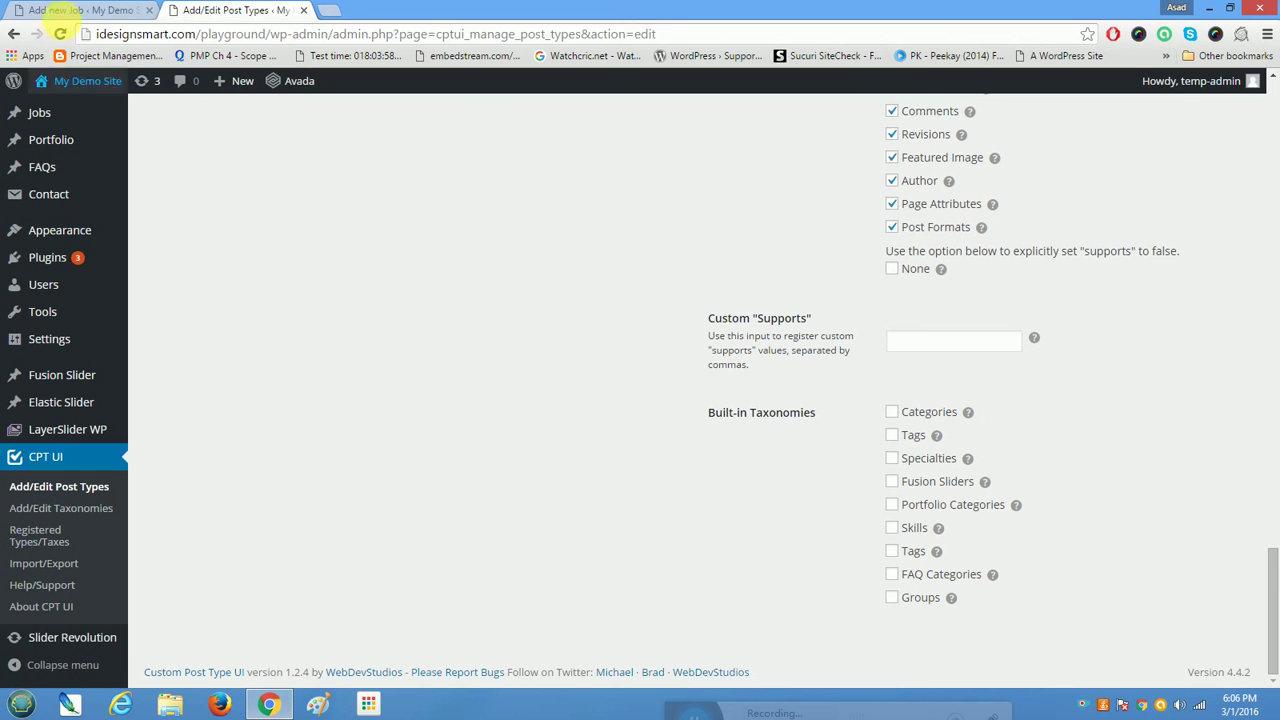
- Reload the Jobs post type's edit page and recheck its taxonomy options and its slug and label fields
click(62, 35)
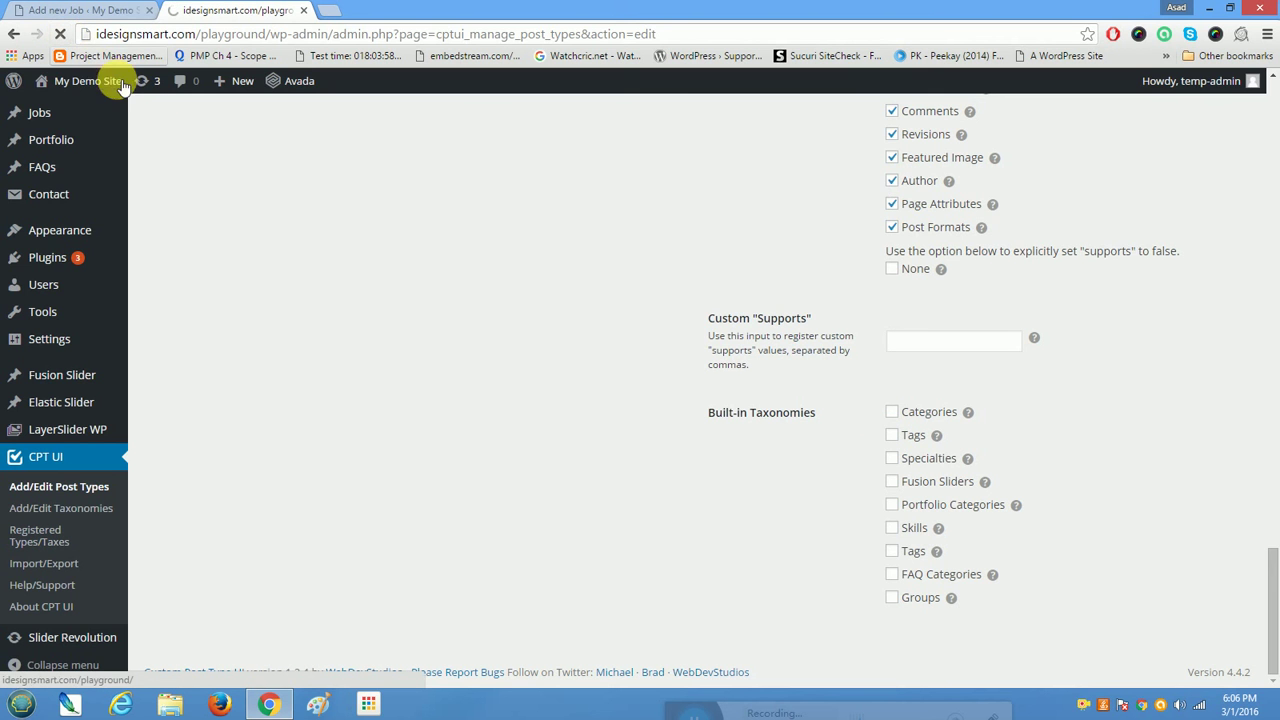
mouse_move(118, 82)
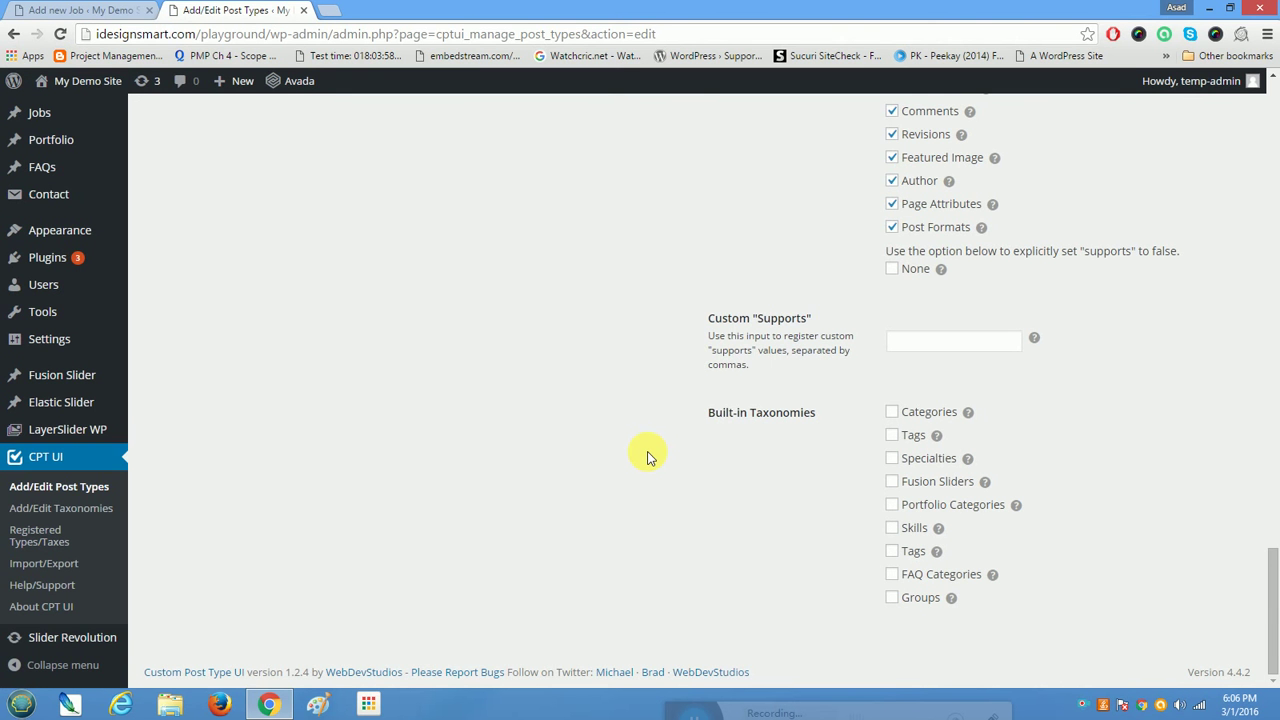
scroll(648, 457, up, 15)
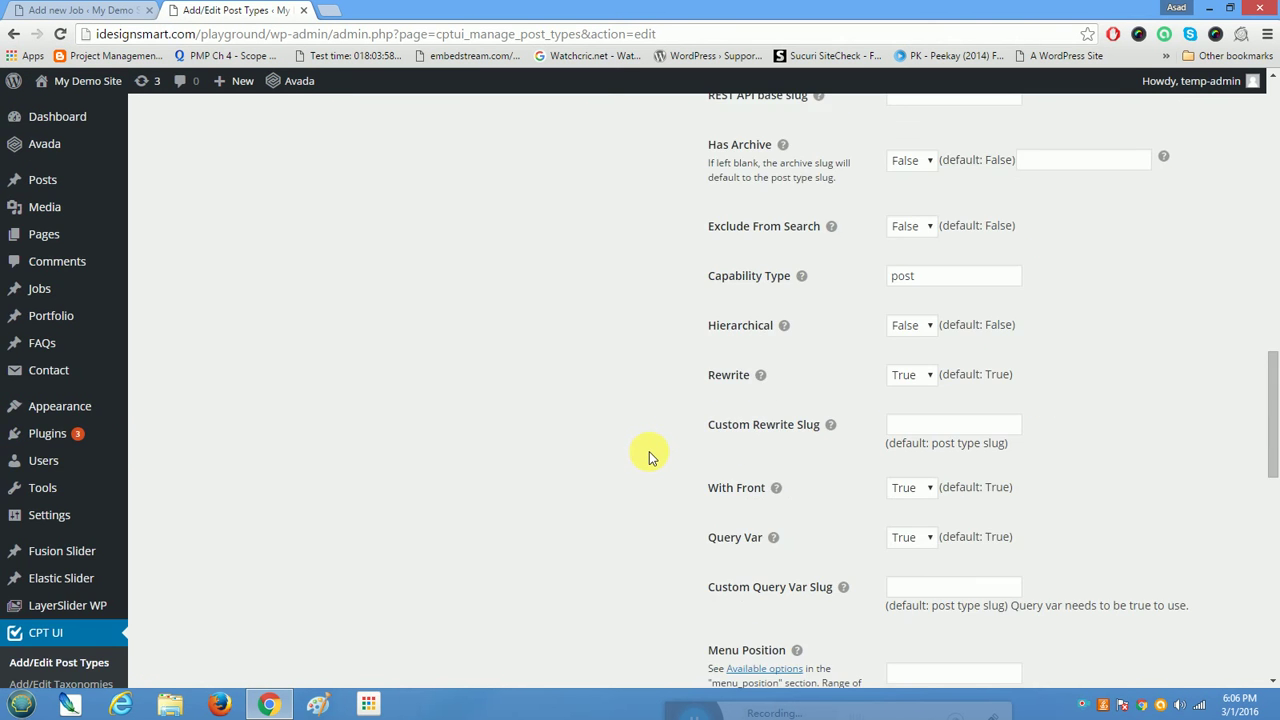
scroll(648, 457, up, 8)
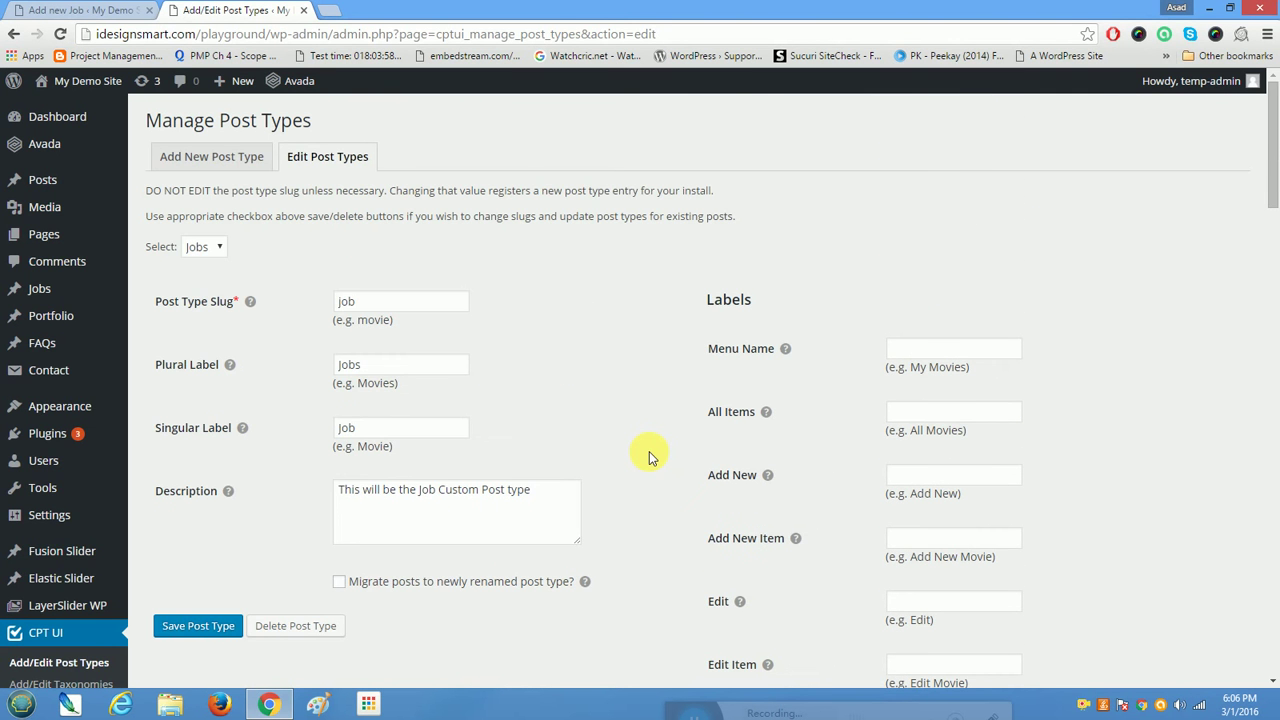
scroll(648, 457, down, 3)
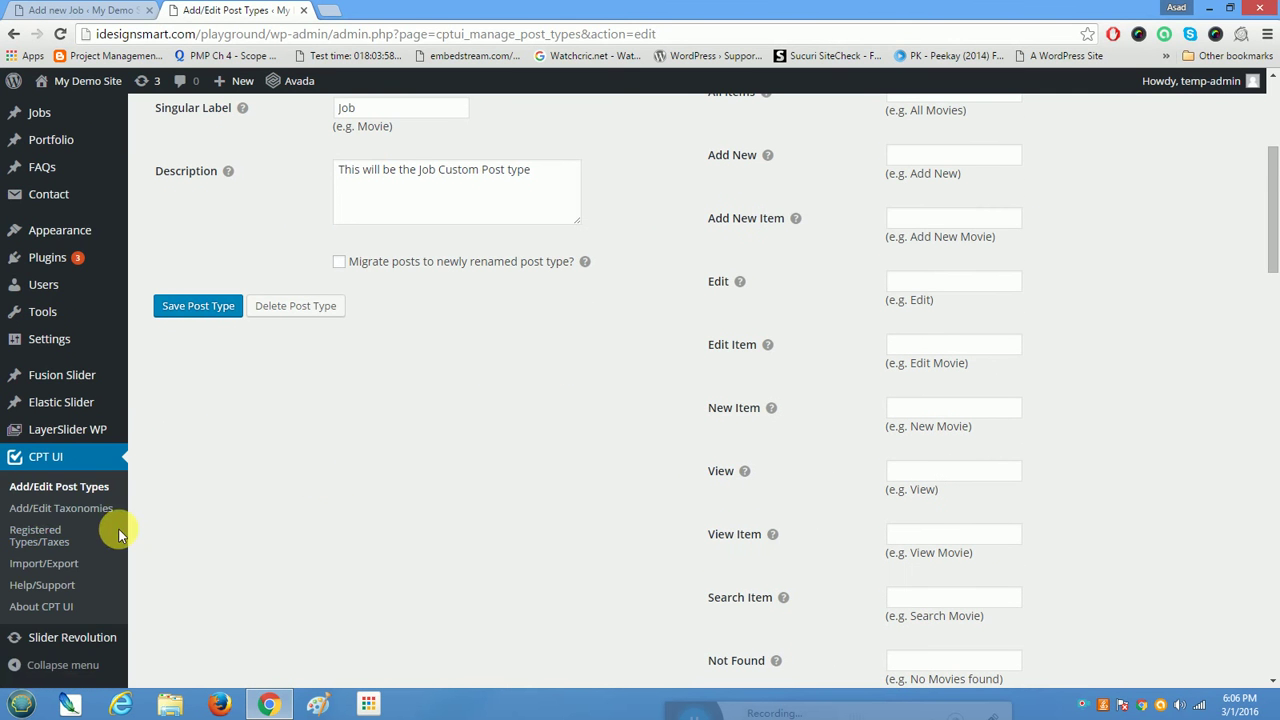
- Open the saved specialty taxonomy for editing and review its post type attachment and labels
click(40, 511)
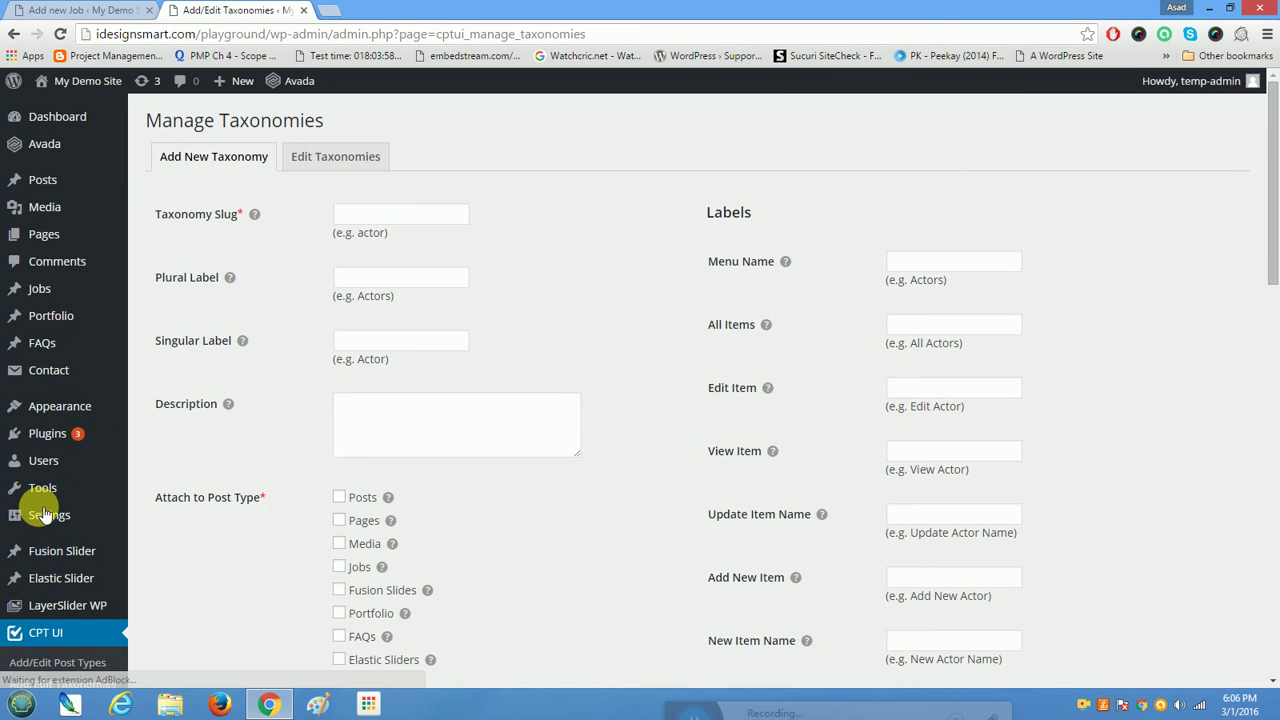
click(308, 168)
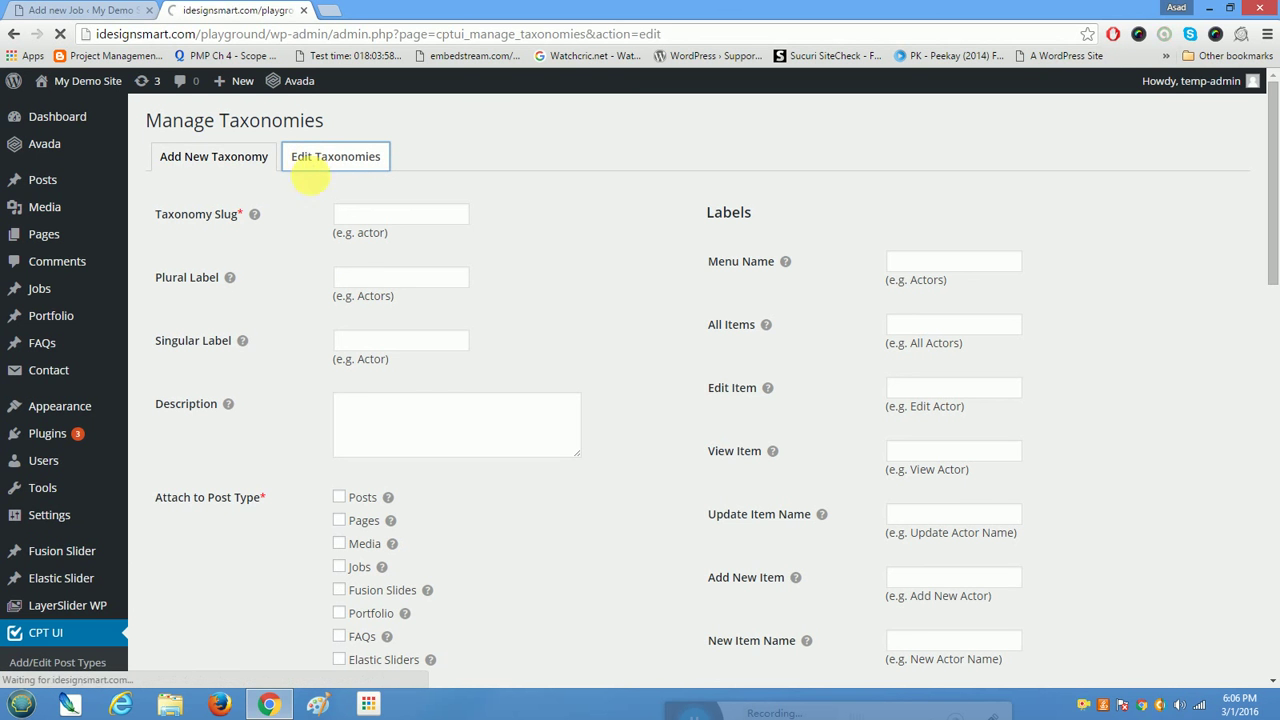
scroll(440, 500, down, 2)
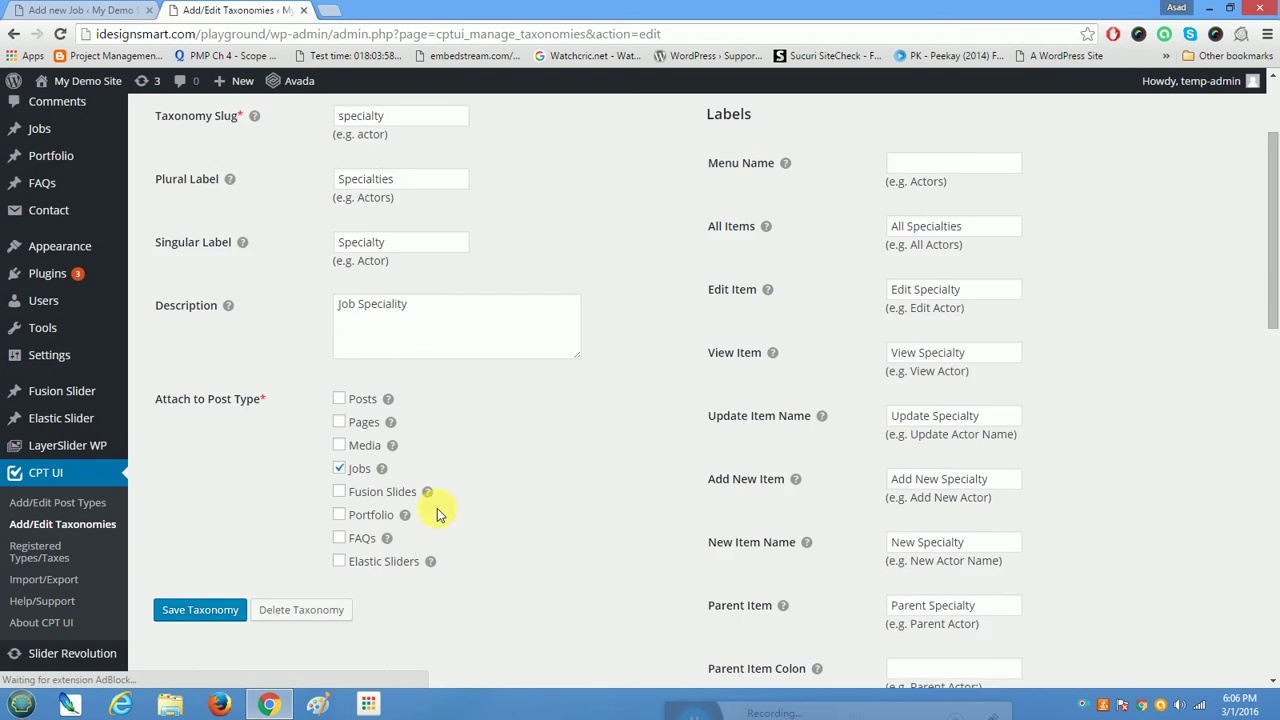
scroll(437, 514, down, 1)
scroll(428, 471, down, 5)
scroll(428, 471, down, 5)
scroll(423, 471, up, 13)
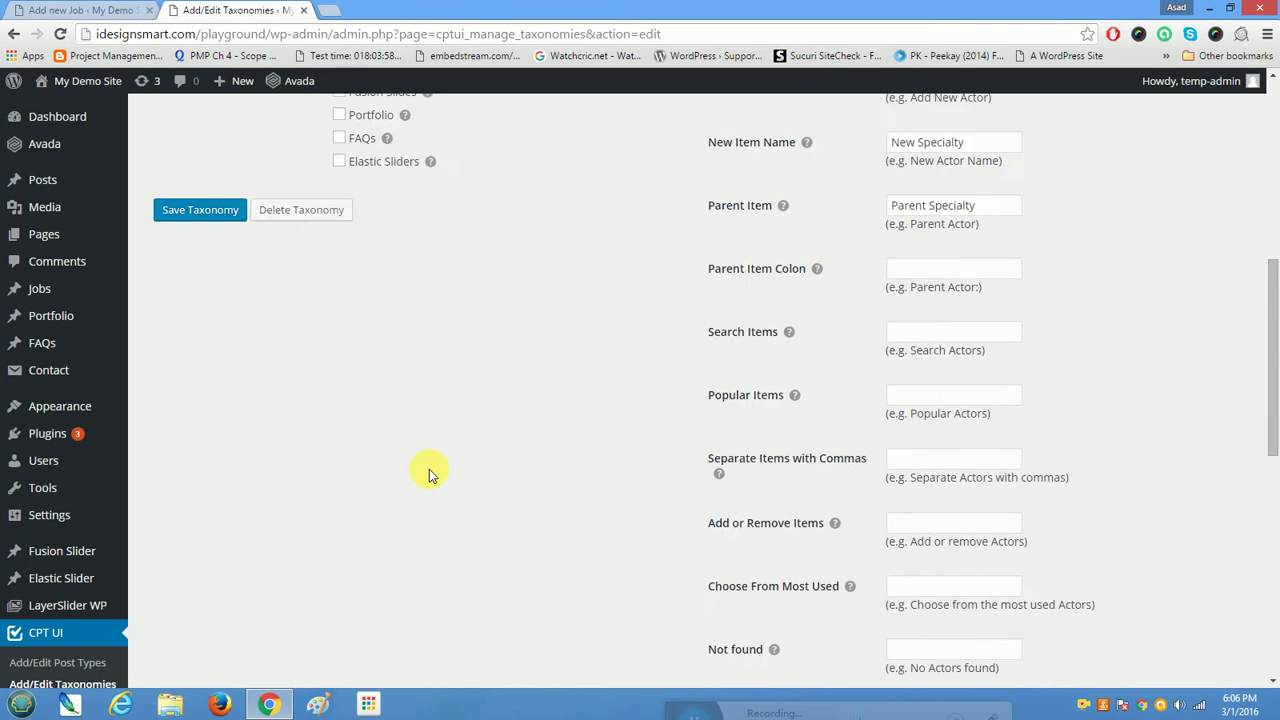
- Refresh the new job form to load the added taxonomy, and inspect its Specialties box
click(93, 7)
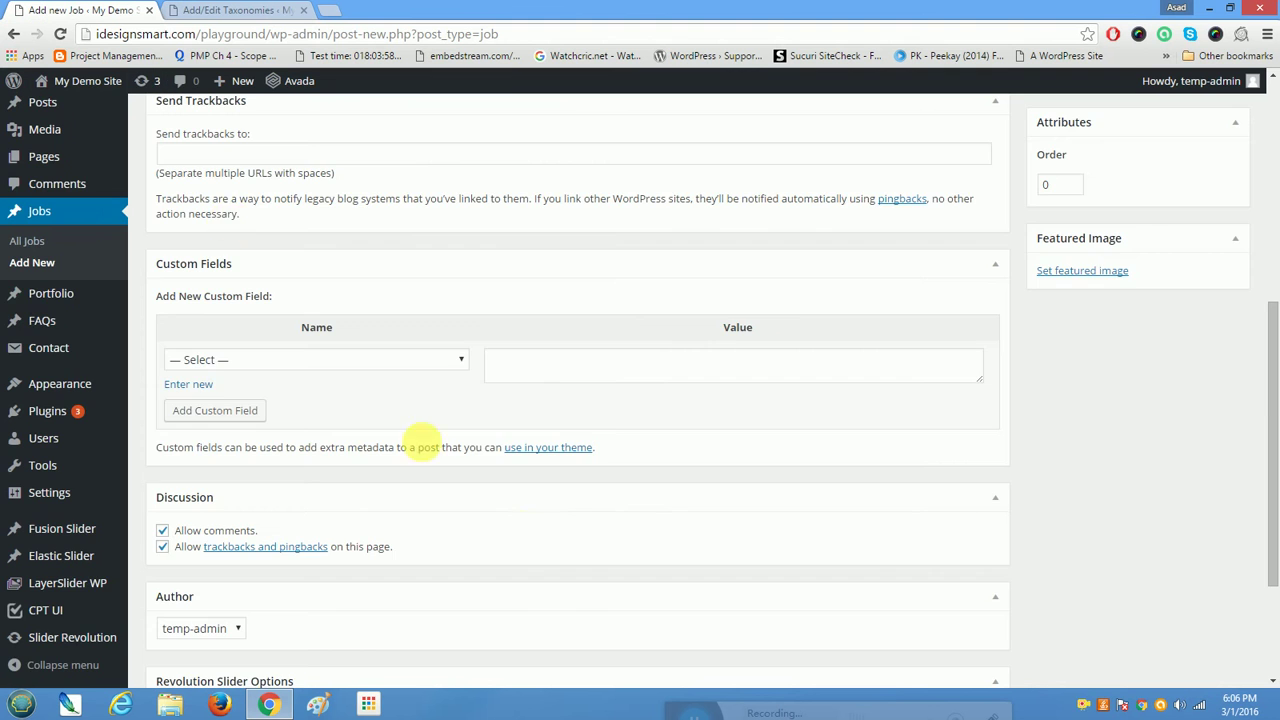
scroll(534, 531, up, 6)
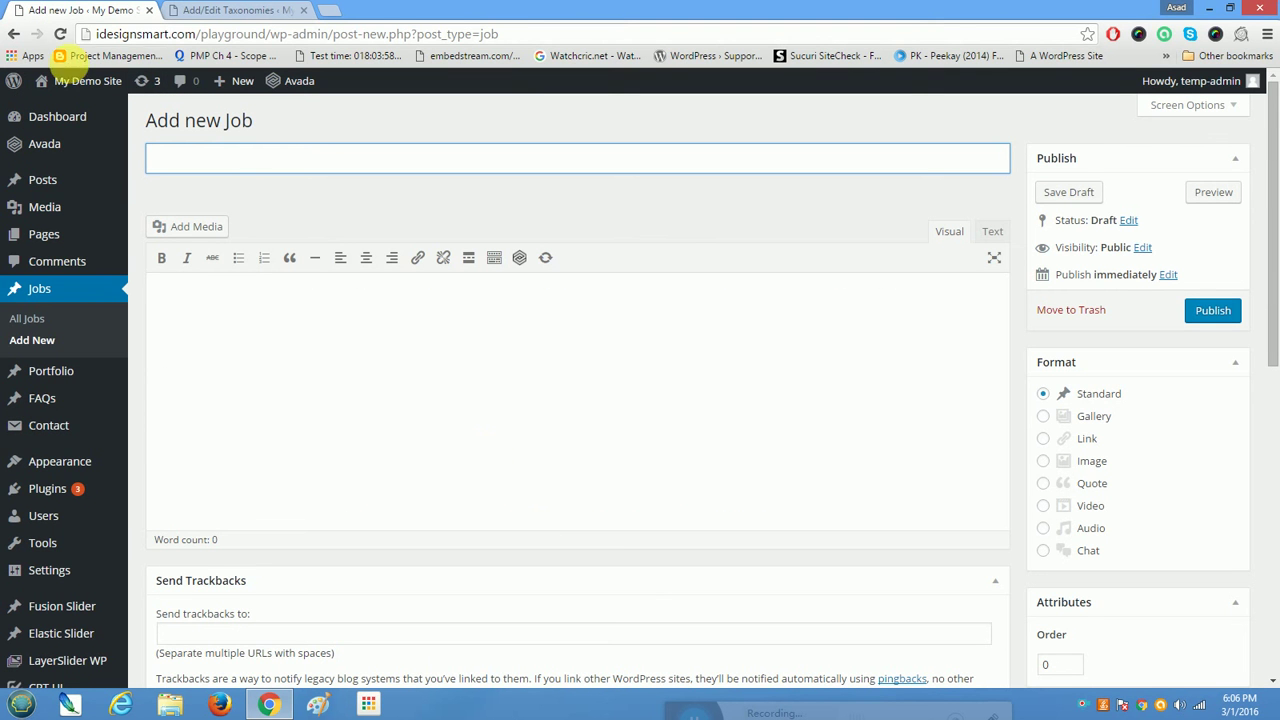
click(59, 36)
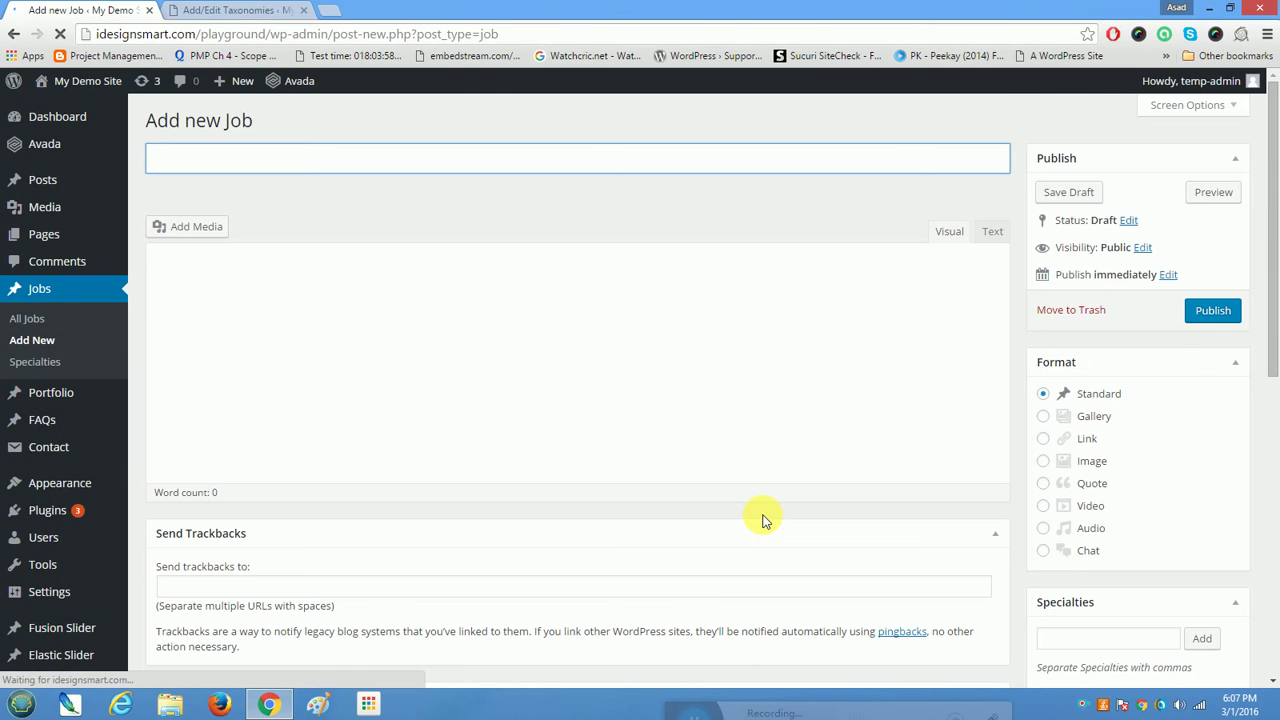
scroll(1230, 350, down, 3)
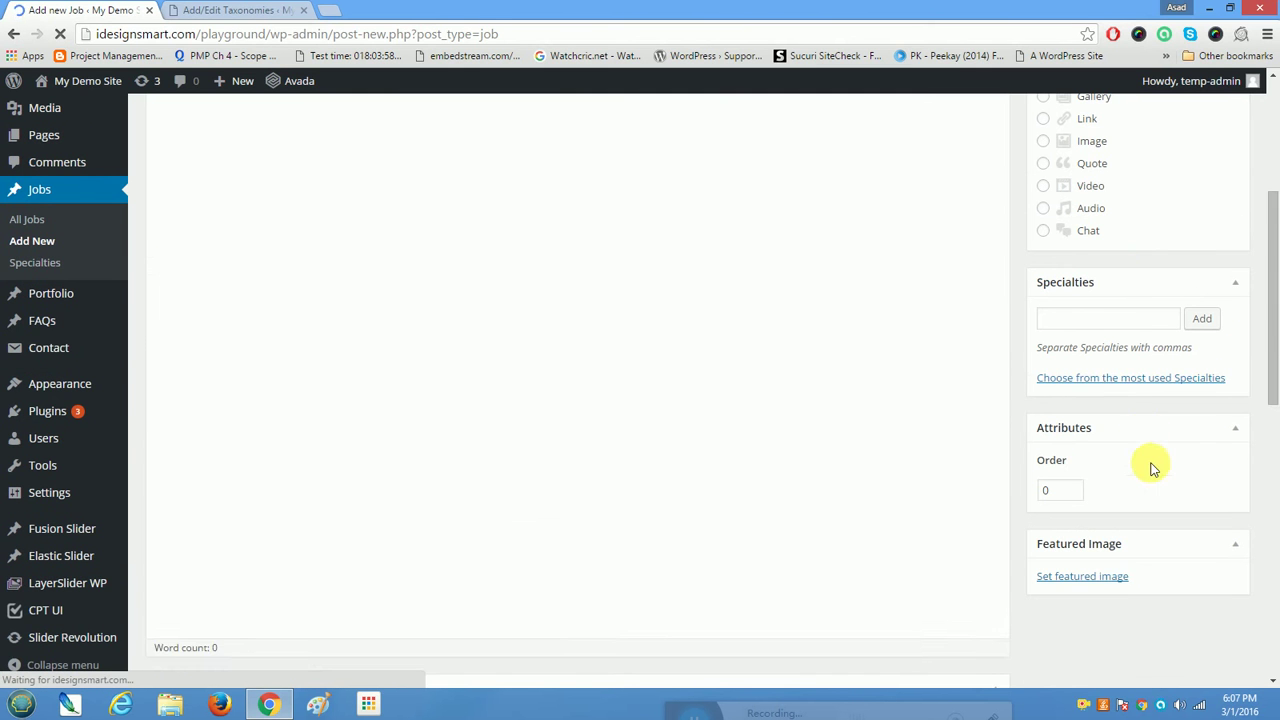
click(1094, 280)
click(1131, 283)
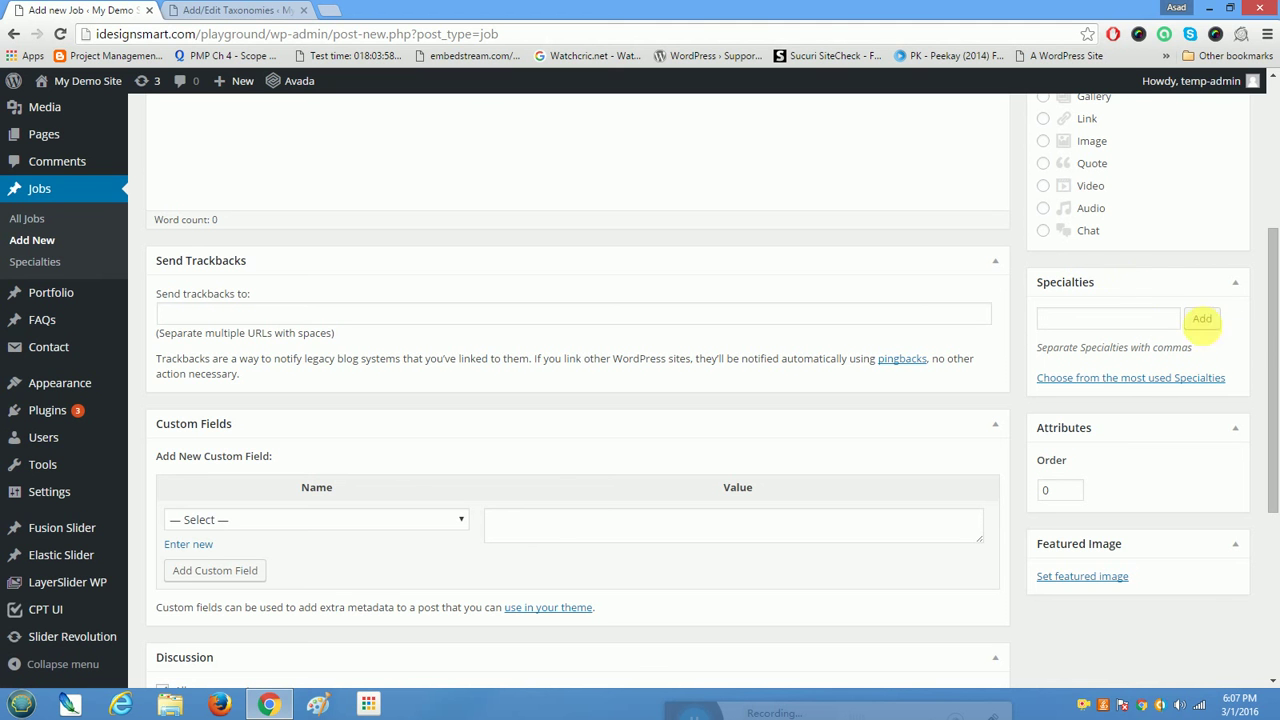
click(1166, 318)
drag(1272, 345, 1267, 230)
- Search the web for "lorem ipsum" in a new browser tab and open the lipsum.com site
click(245, 11)
click(337, 17)
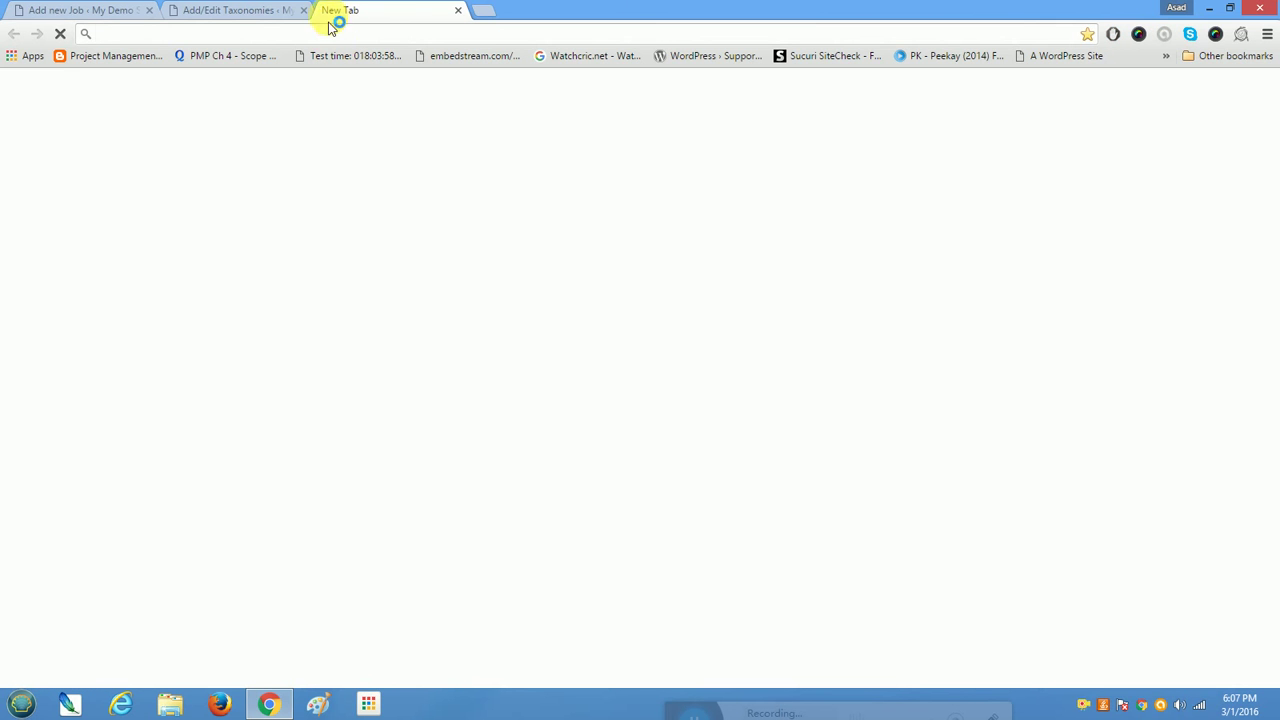
text(lorem ispu)
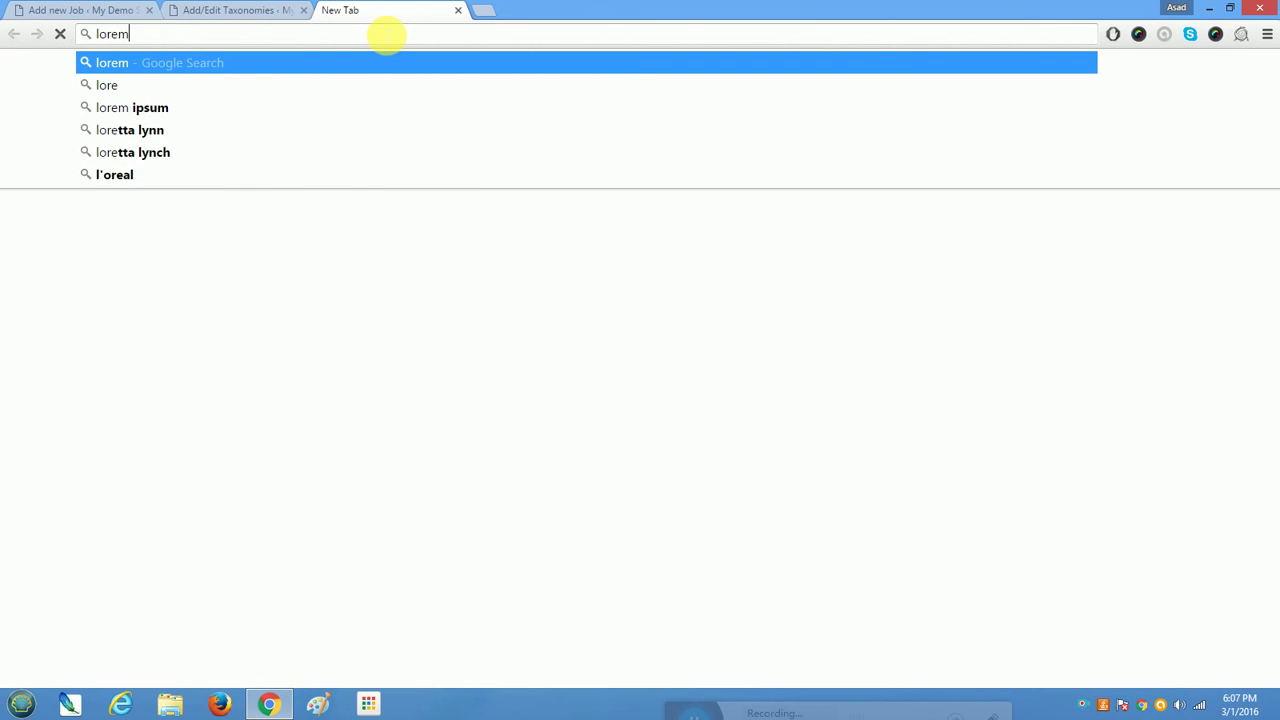
key(Down)
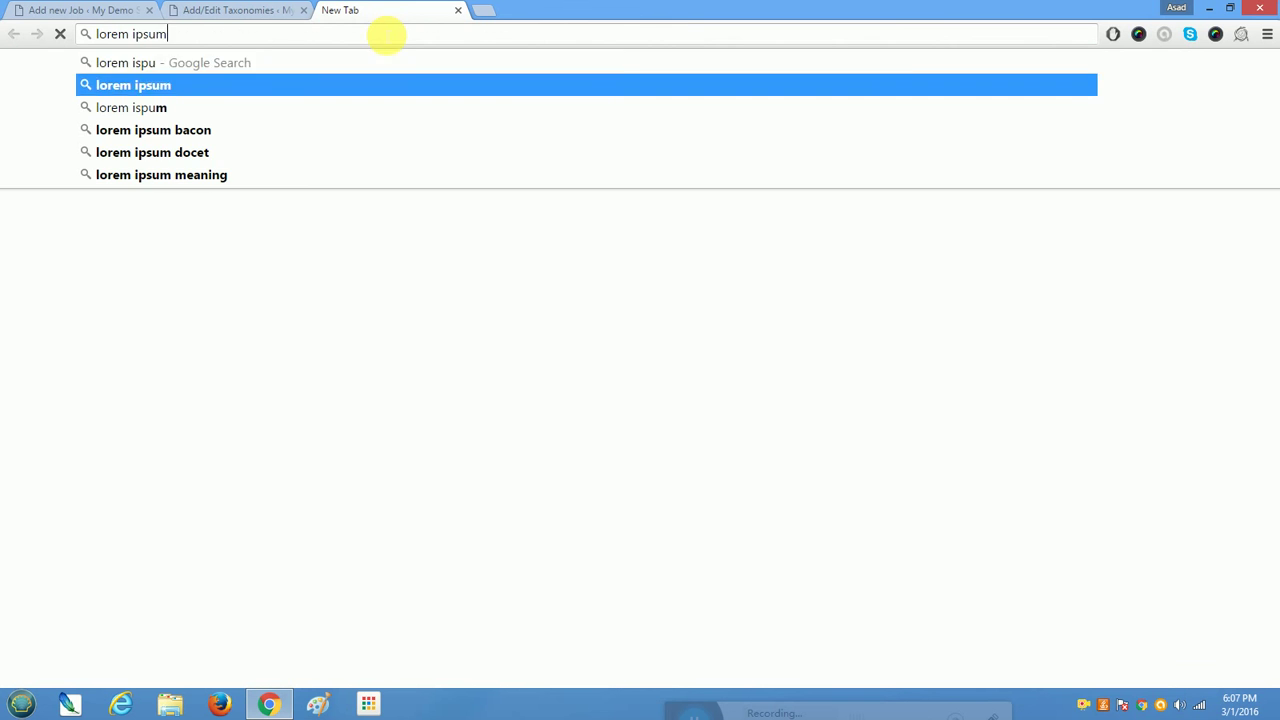
key(Return)
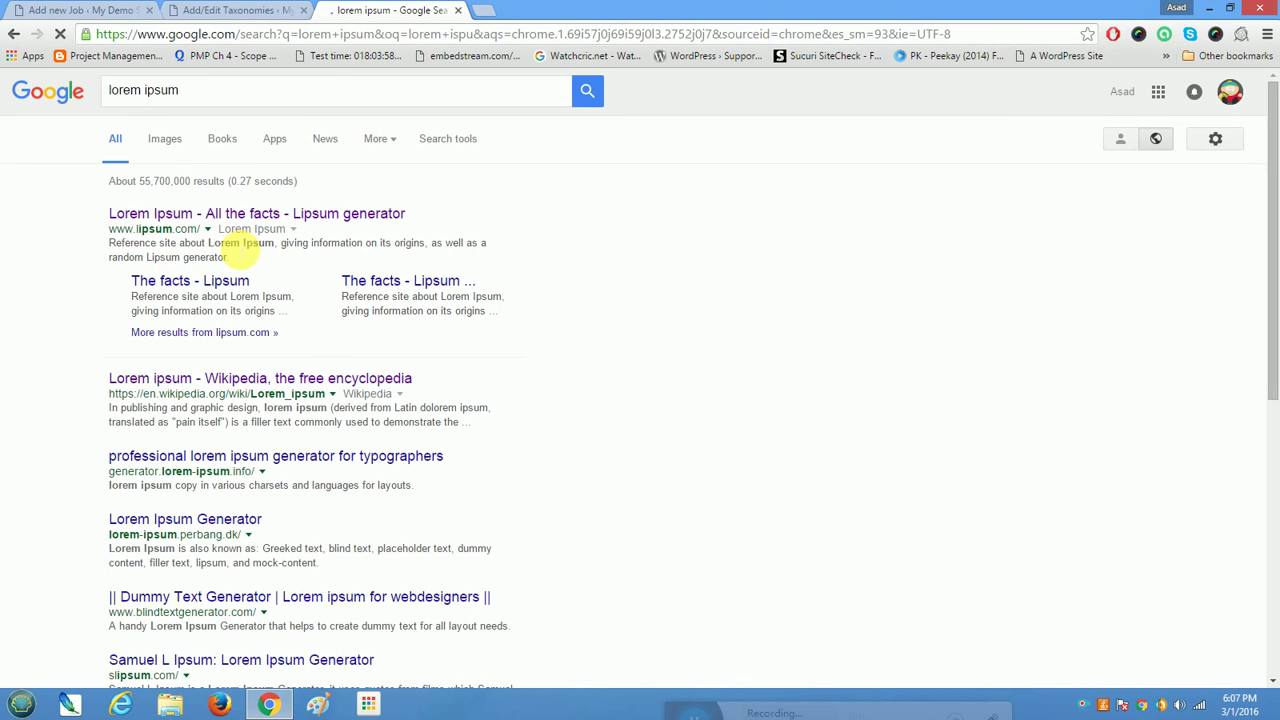
click(240, 215)
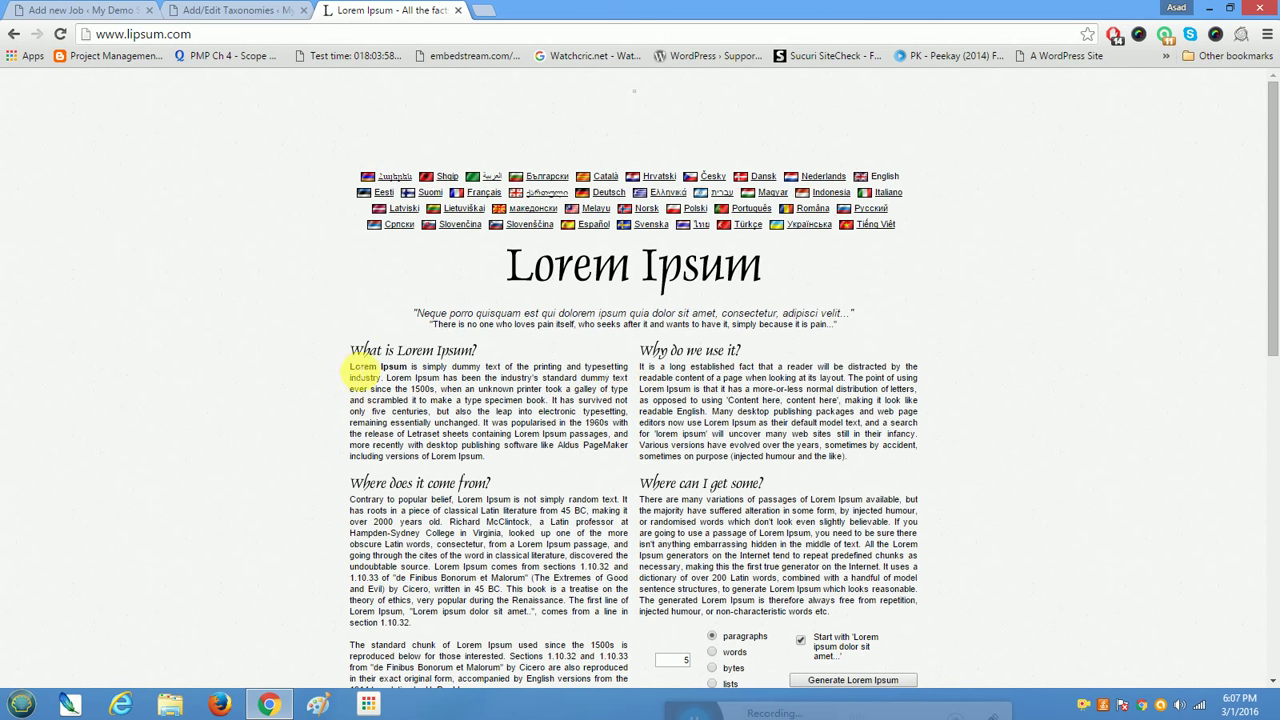
- Copy the paragraph under "What is Lorem Ipsum?" and paste it into the new job's content
drag(348, 366, 434, 406)
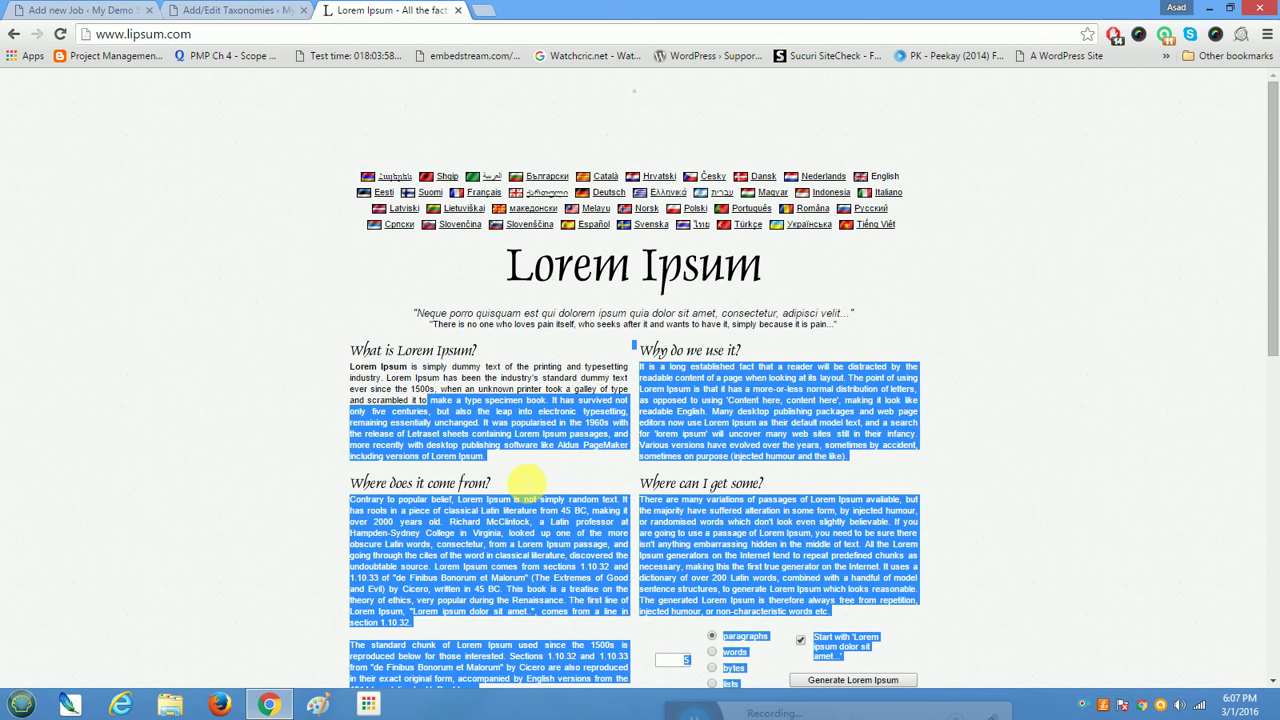
drag(488, 457, 352, 373)
key(ctrl+c)
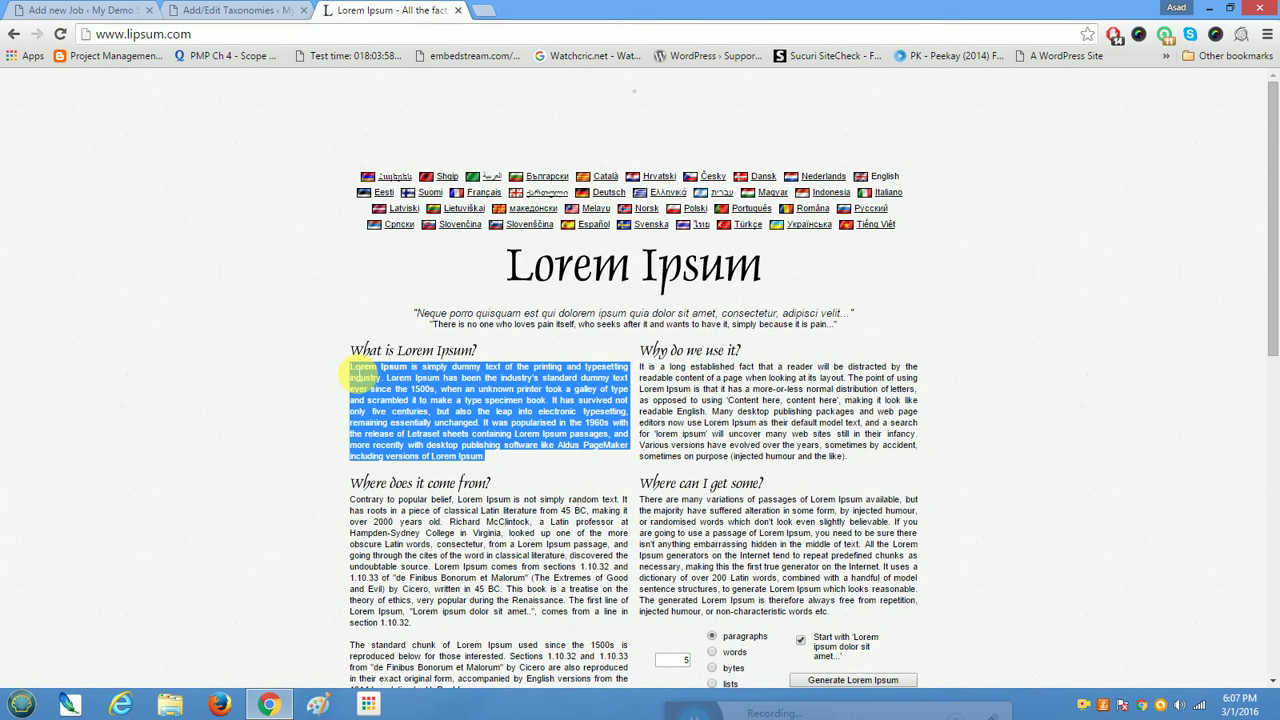
click(198, 10)
click(100, 10)
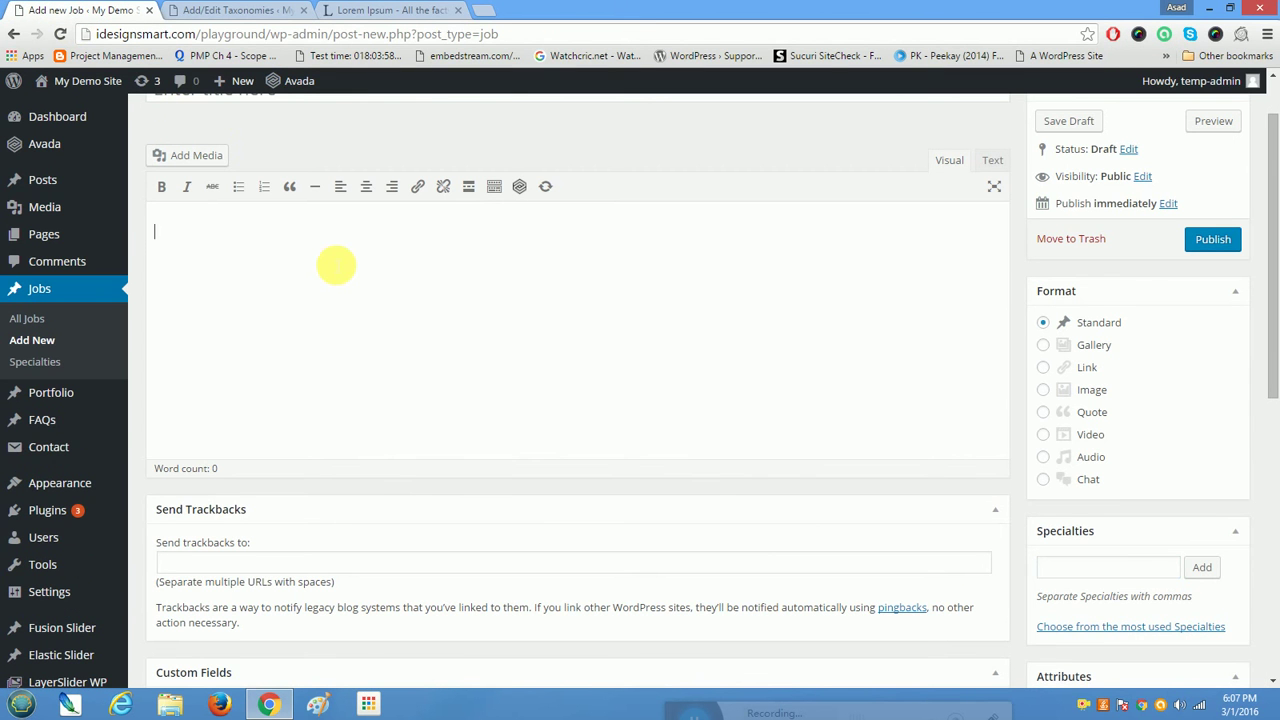
key(ctrl+v)
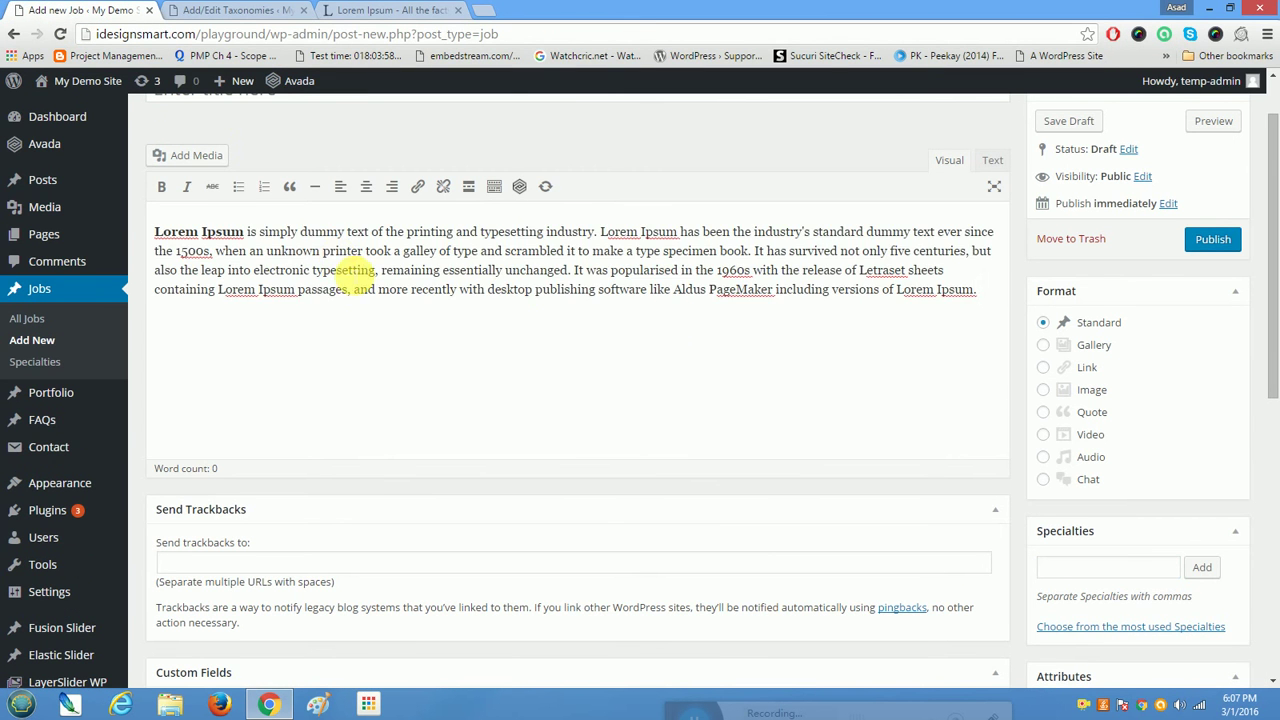
- Add the line "This is a job posting for Engineering" below the pasted paragraph and title the job "Engineering Job in Atlanta"
key(Return)
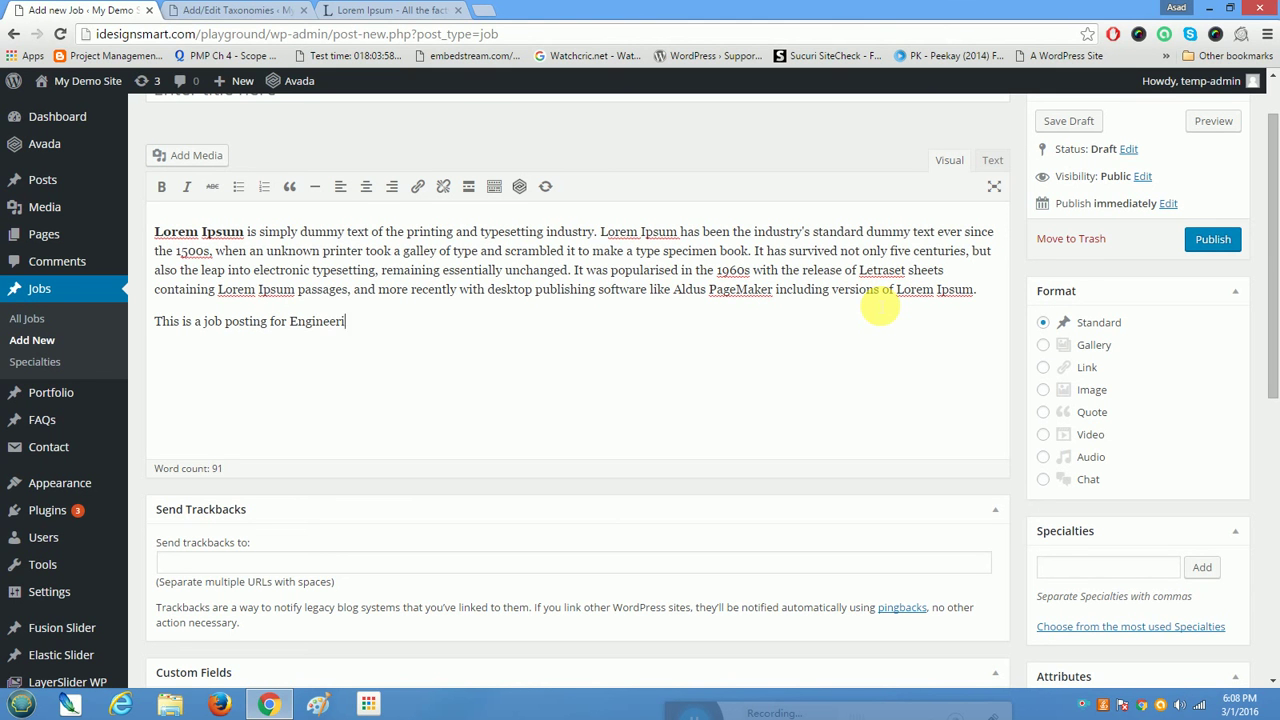
click(1121, 574)
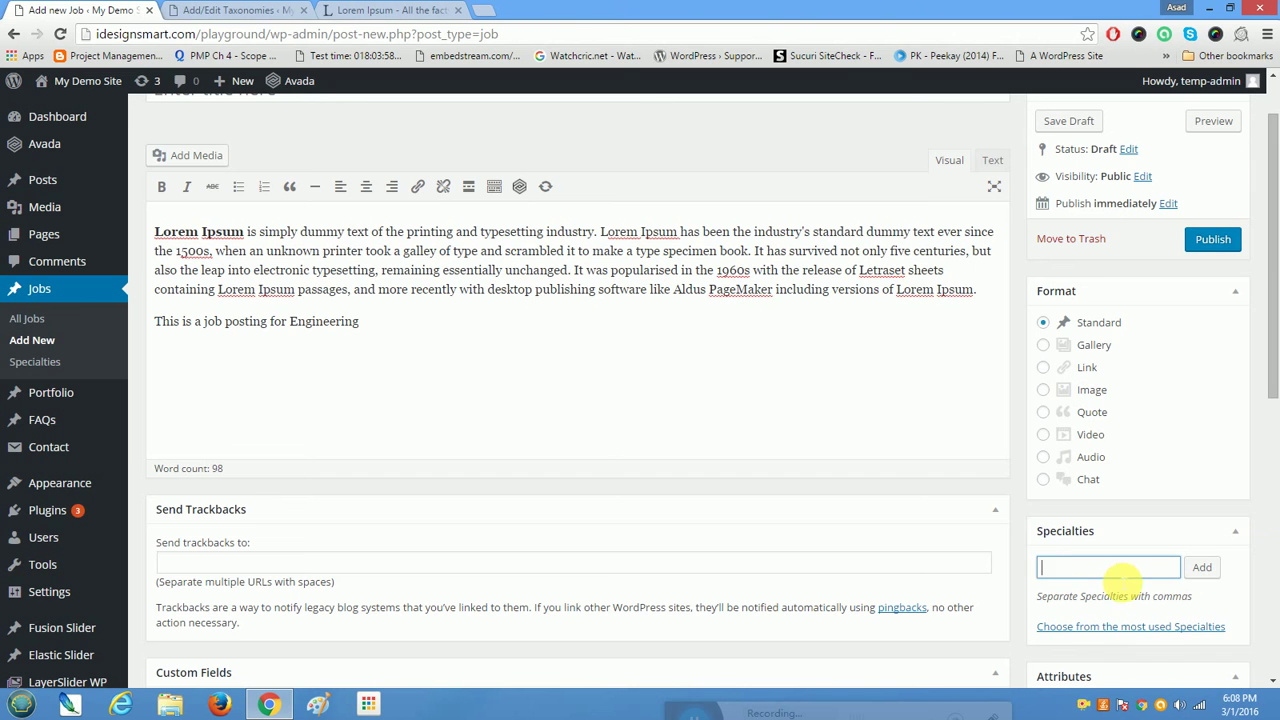
scroll(634, 517, up, 2)
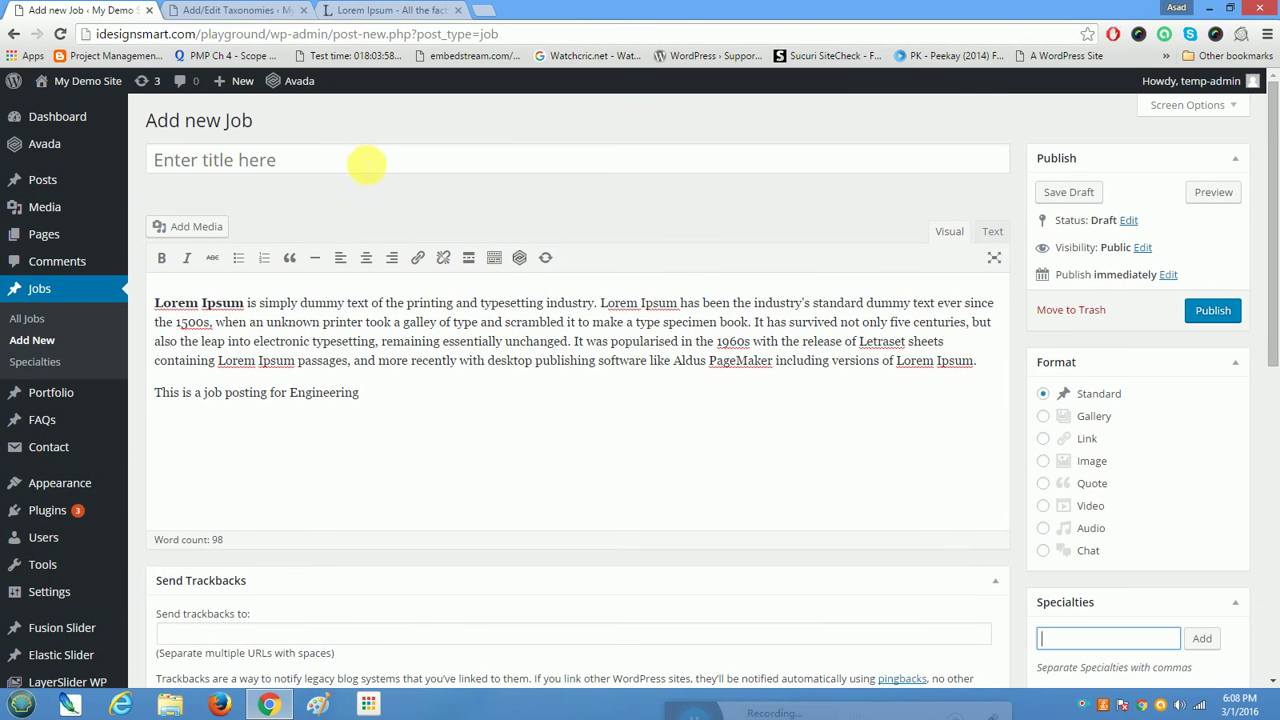
click(410, 157)
text(Engineering Job)
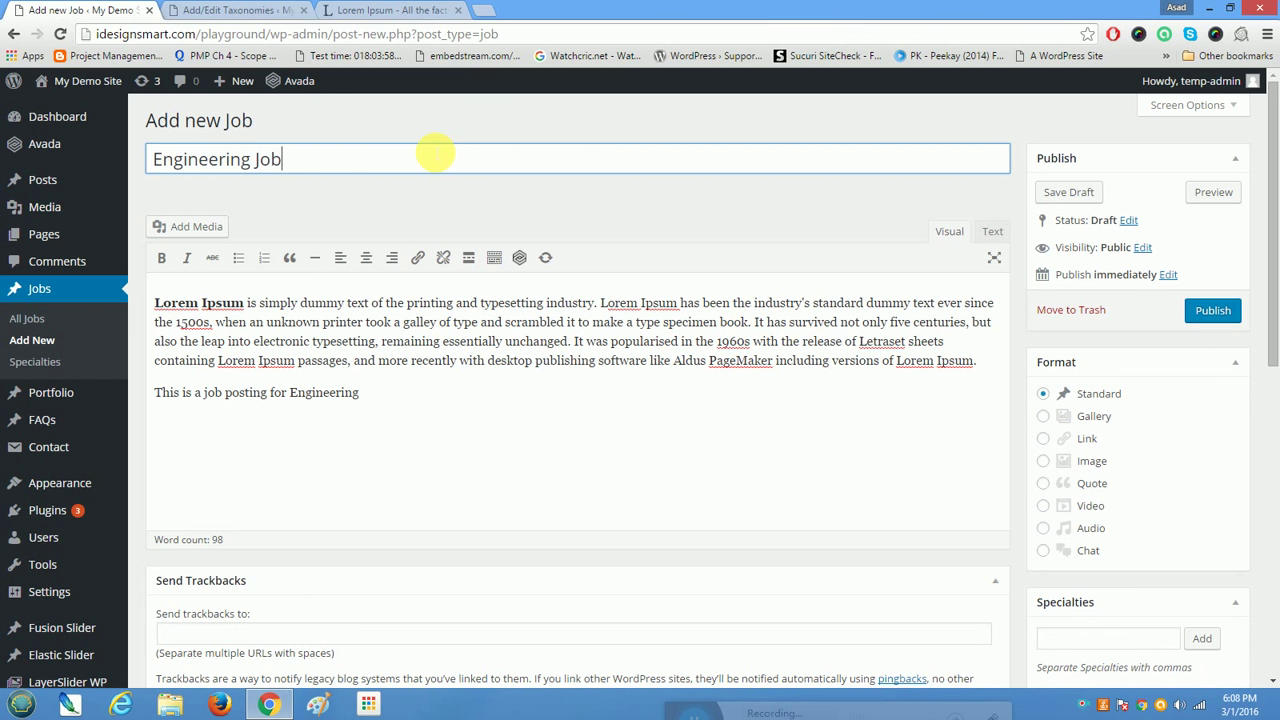
text( in Atlanta)
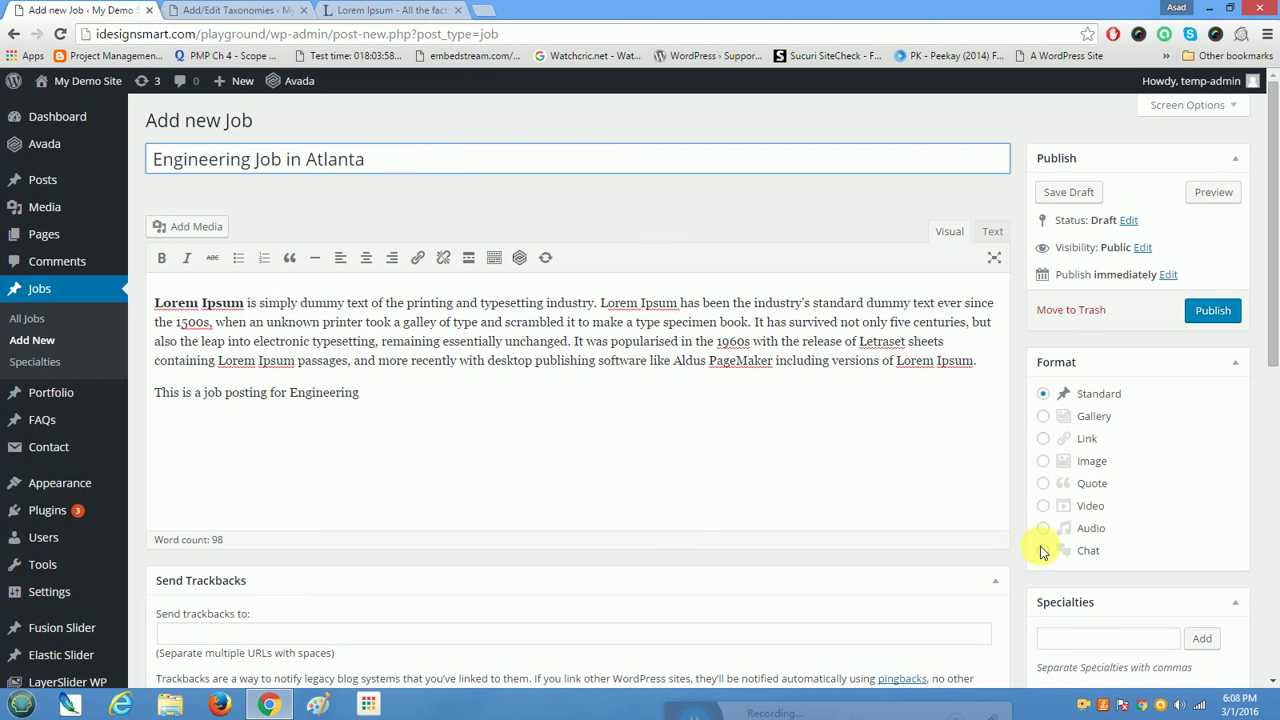
- Publish the Engineering Job in Atlanta post, leaving its Specialties empty
click(1230, 318)
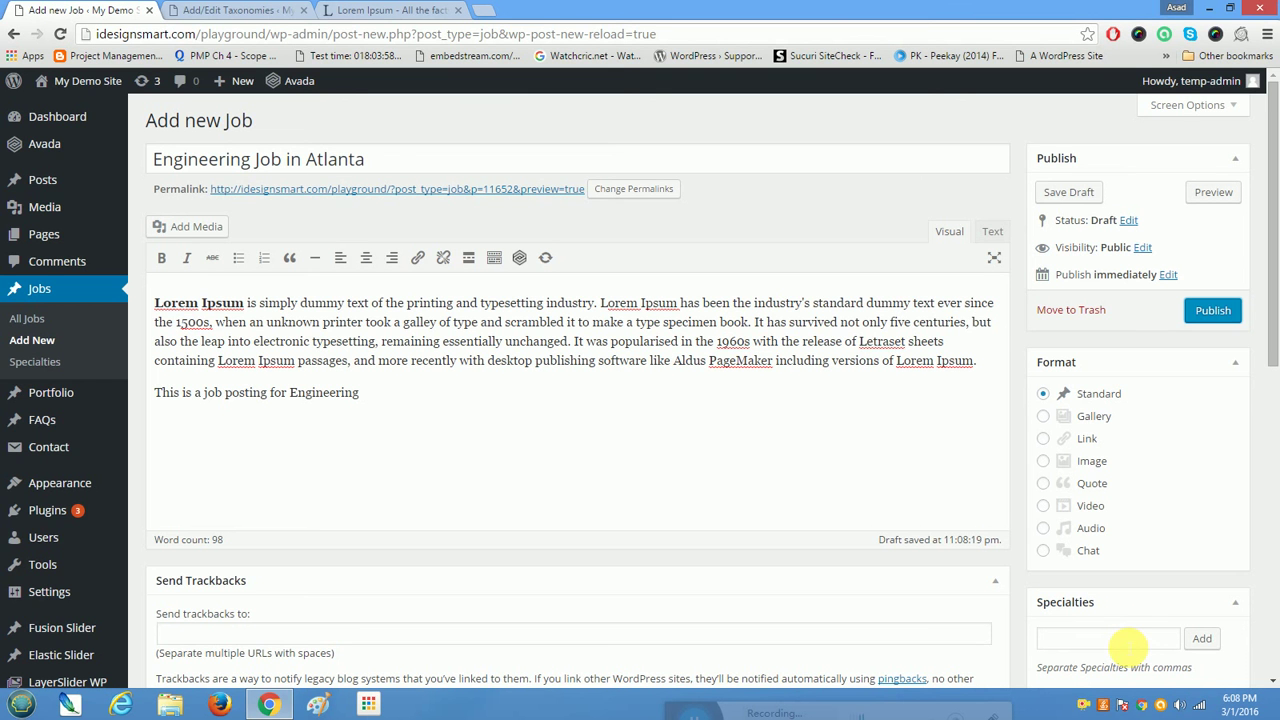
click(1127, 645)
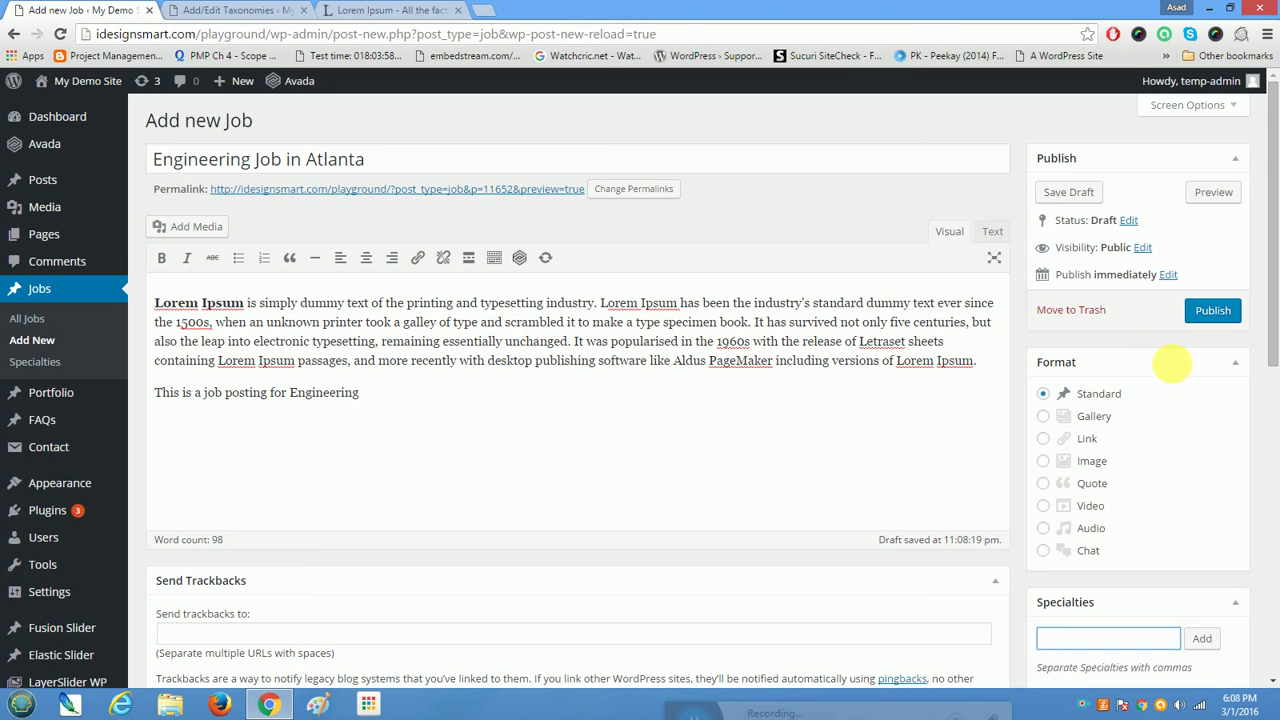
scroll(1169, 586, down, 2)
scroll(1170, 570, up, 2)
click(1210, 312)
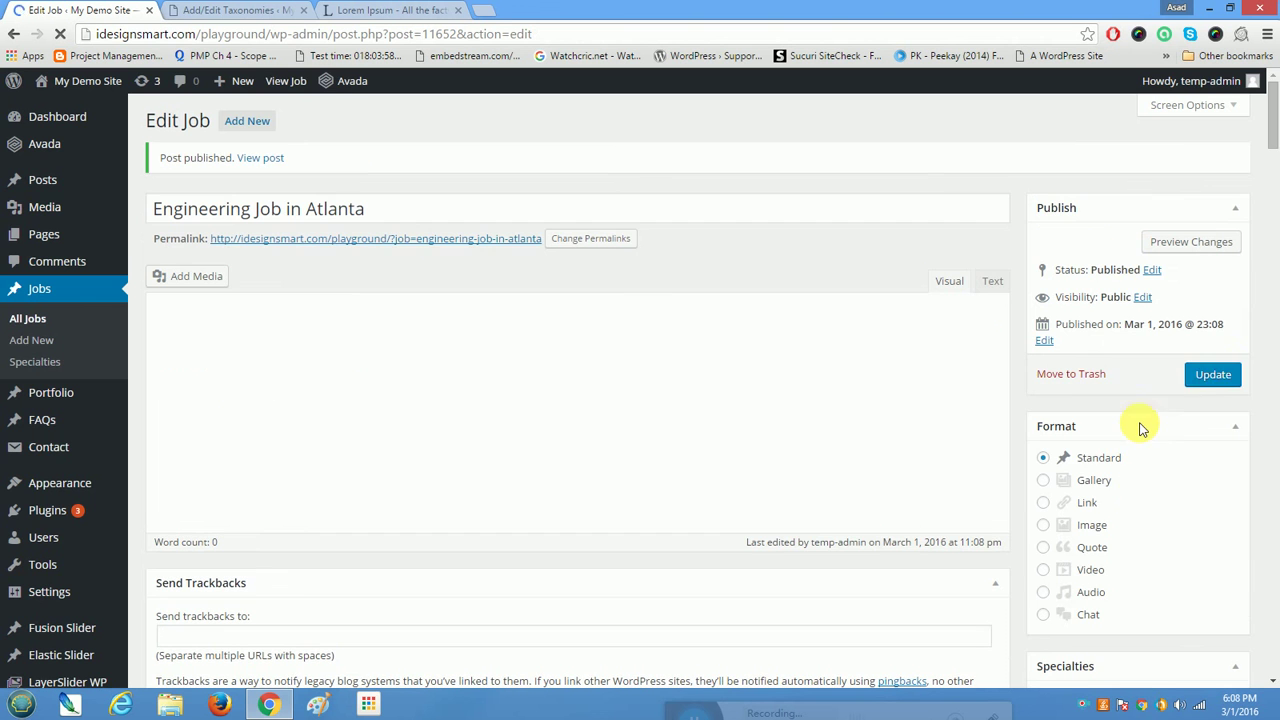
click(1215, 378)
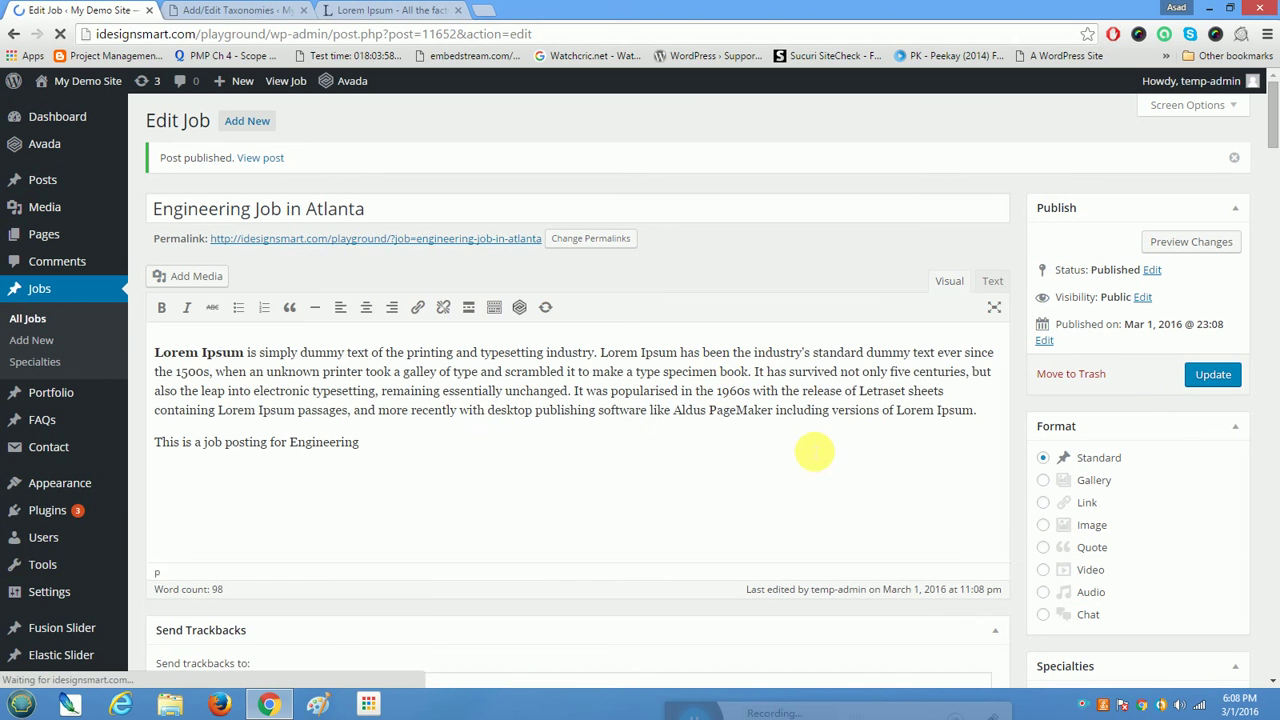
drag(746, 486, 153, 352)
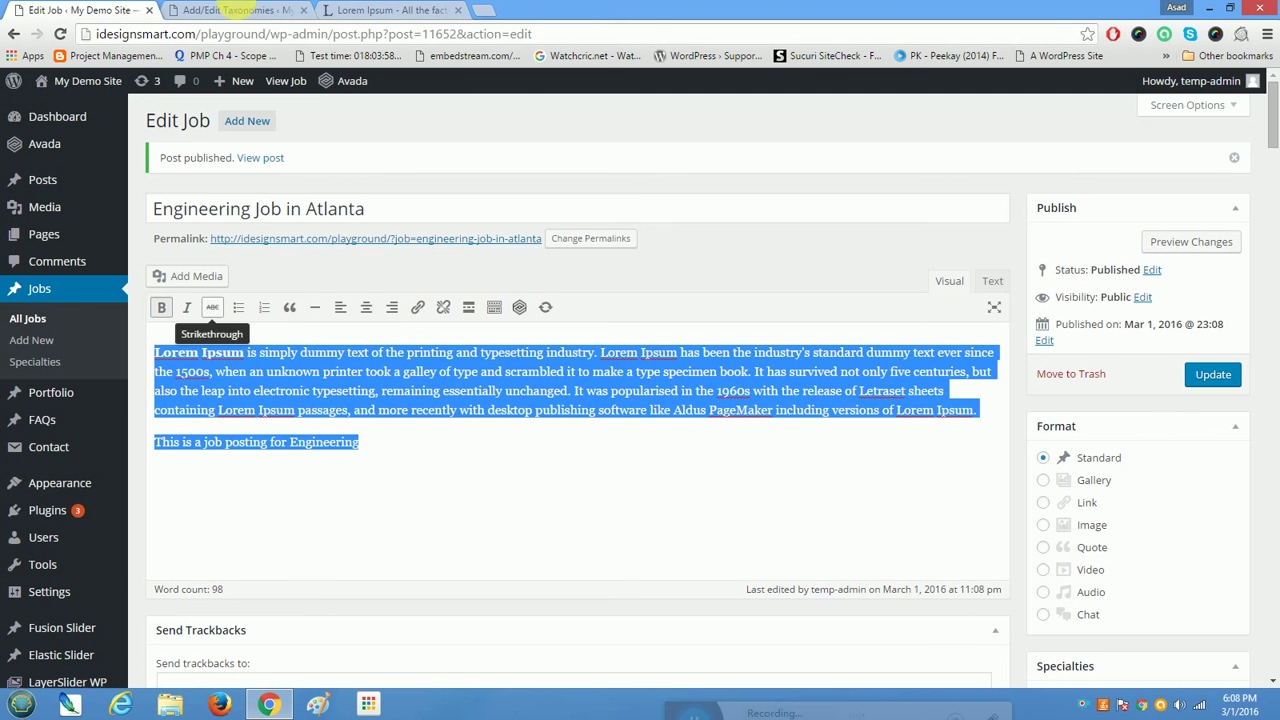
- Return to the CPT UI taxonomy manager and open a blank form for adding a new taxonomy
click(268, 10)
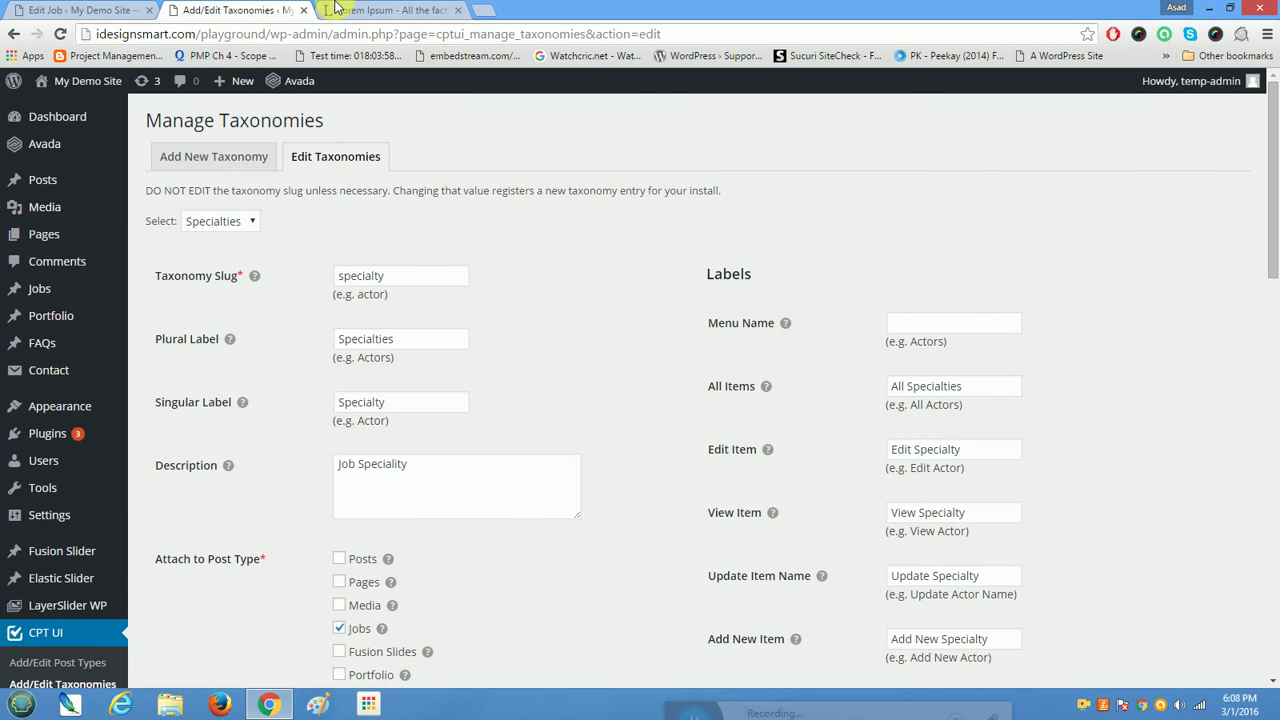
scroll(395, 297, down, 1)
scroll(395, 297, down, 1)
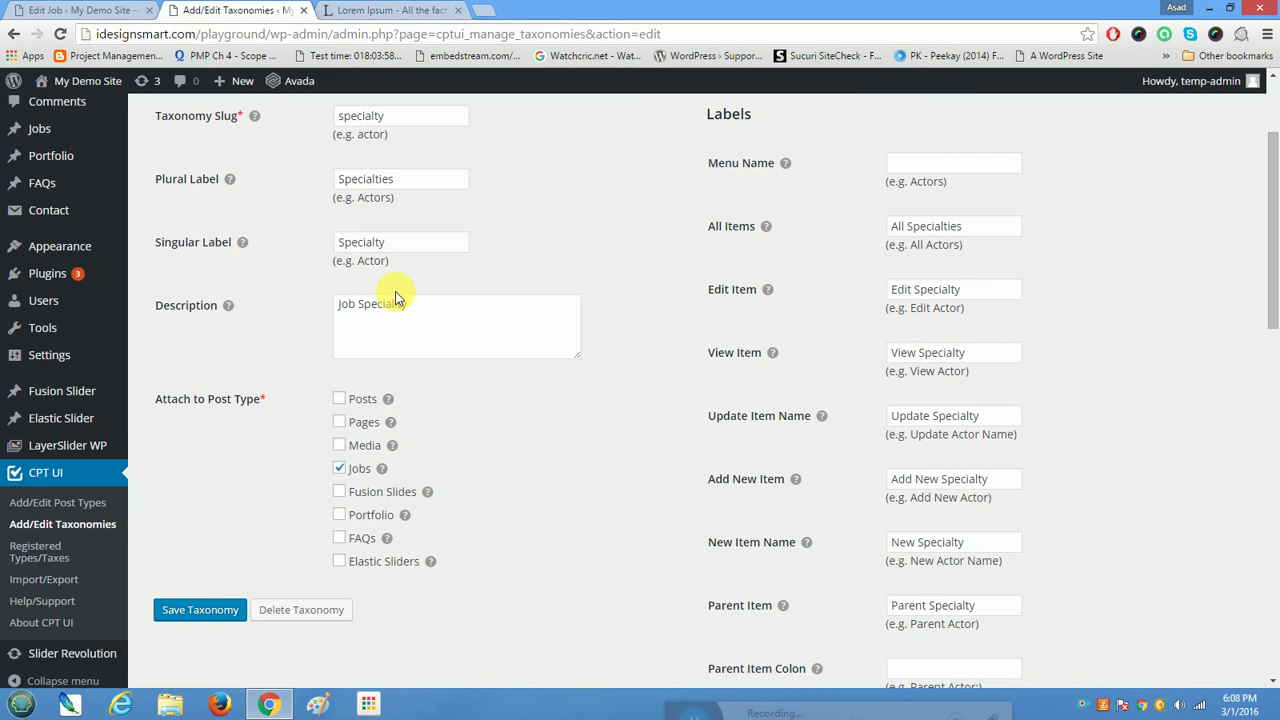
click(80, 531)
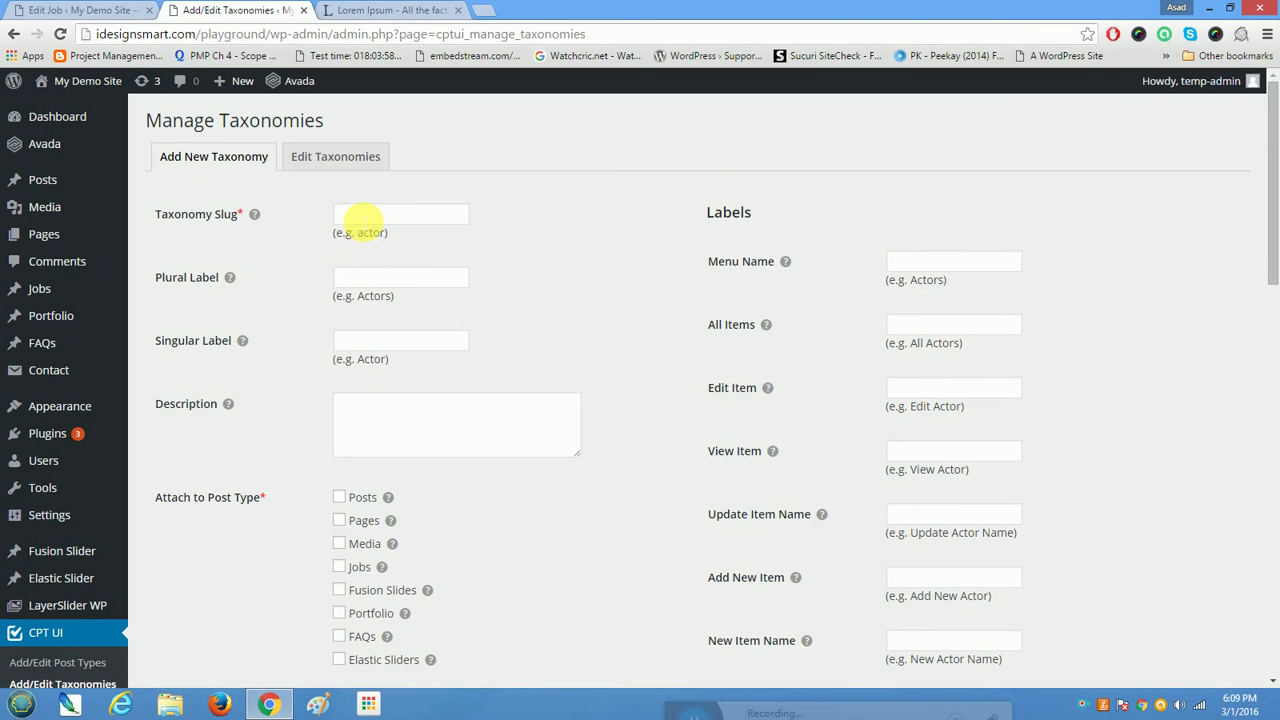
- Enter the slug "location", plural label "Locations", singular label "Location" and description "Job Location" for the new taxonomy
click(366, 219)
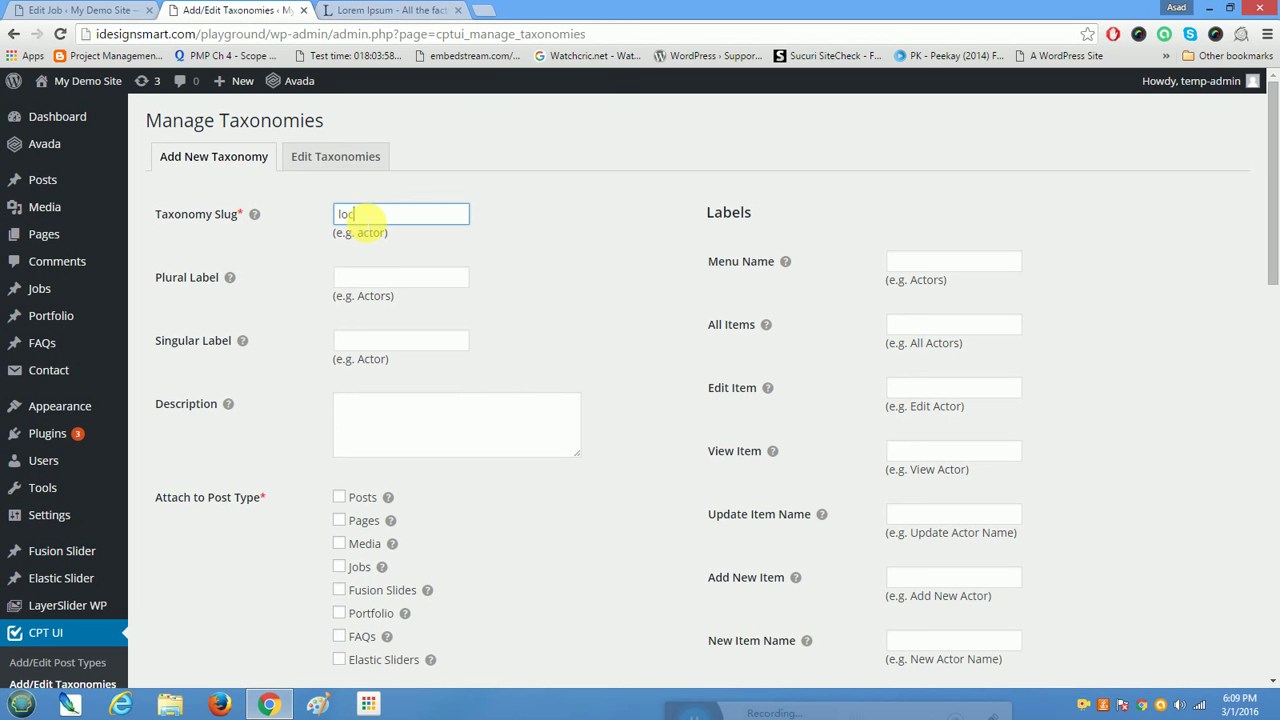
key(Tab)
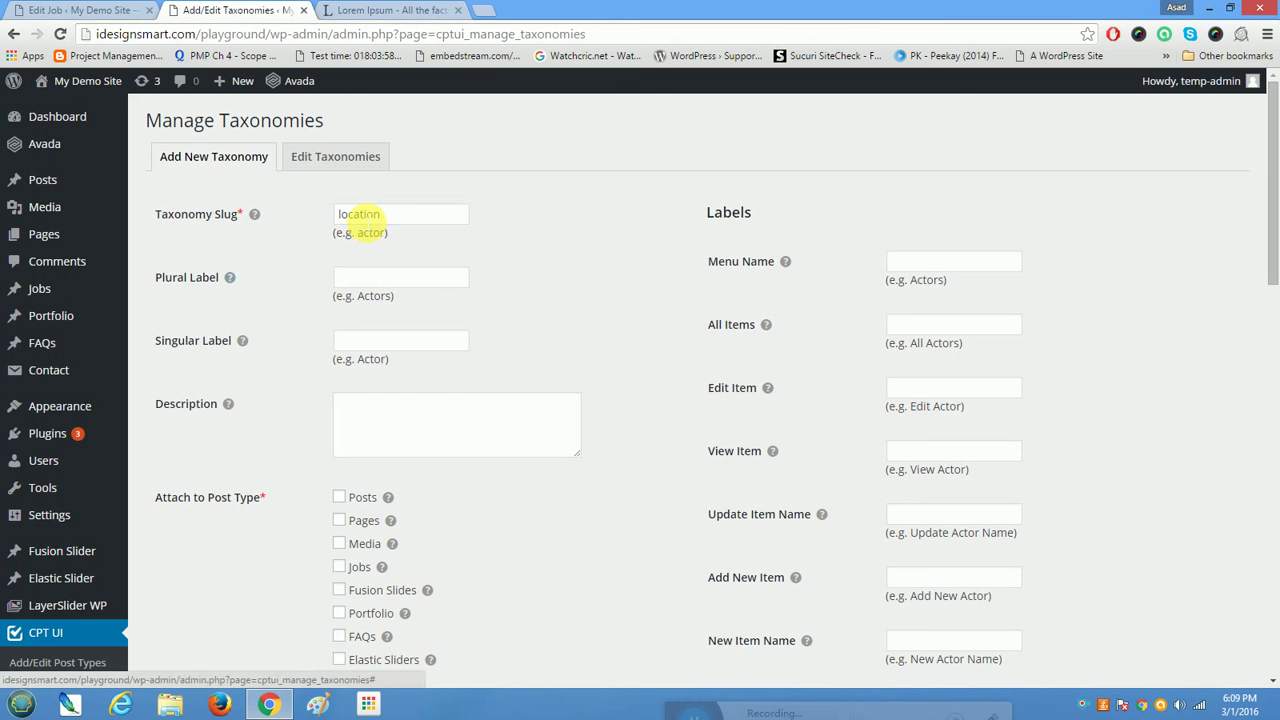
click(380, 276)
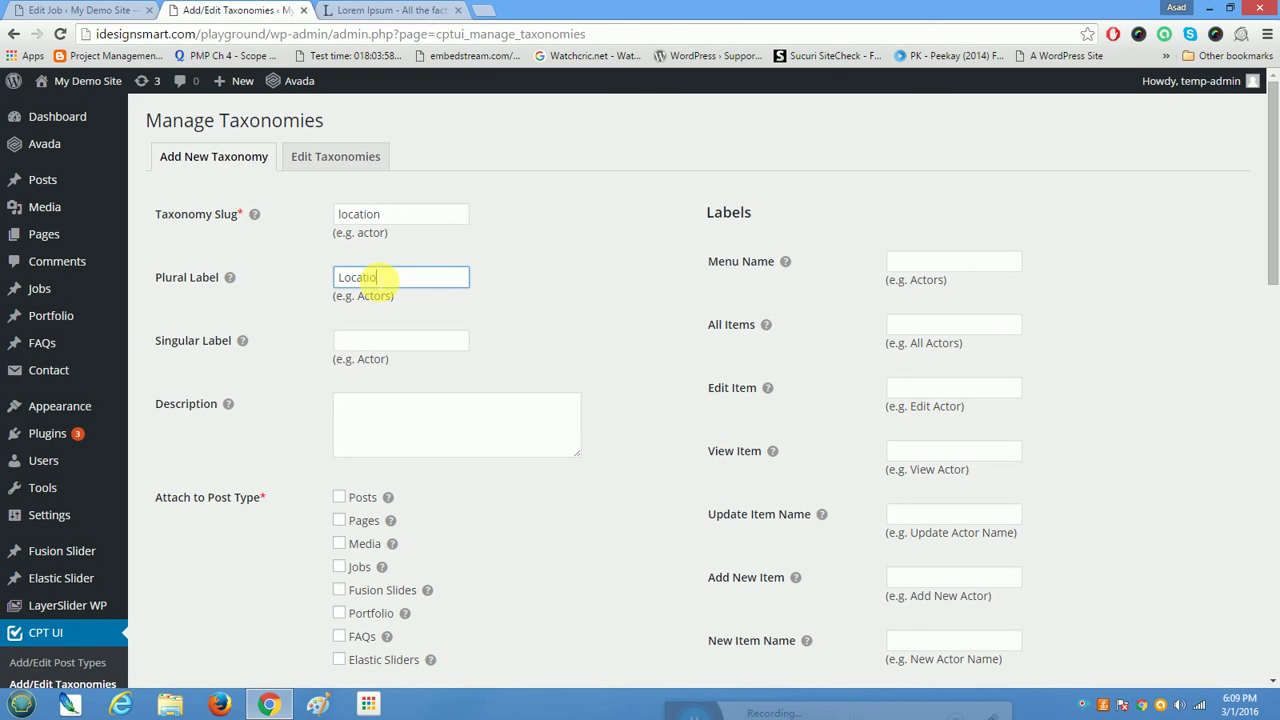
text(Locationw)
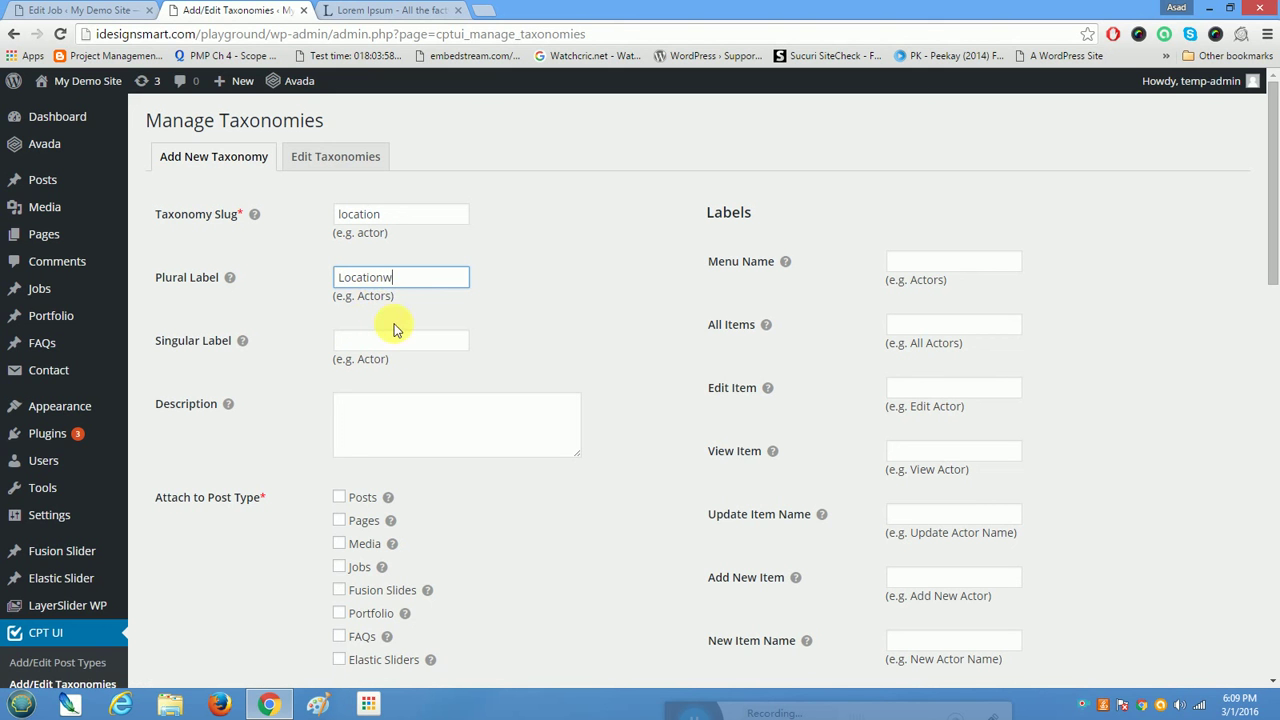
key(BackSpace)
text(s)
click(366, 341)
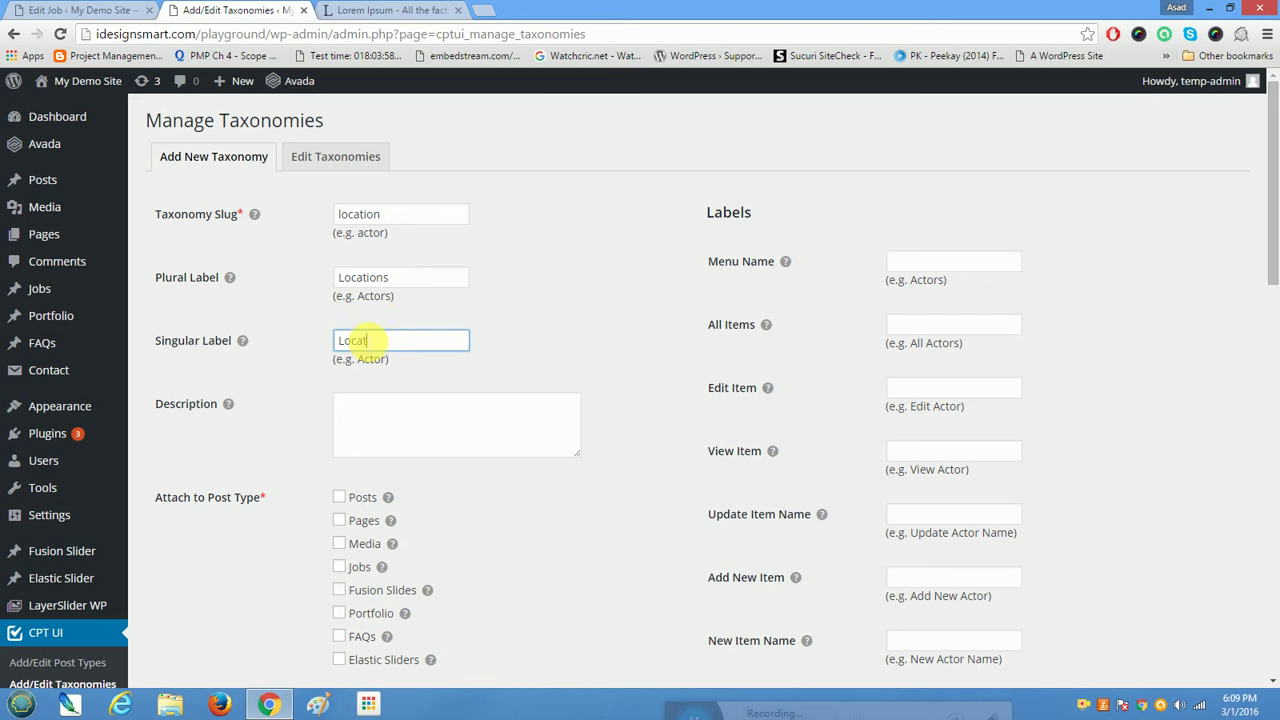
click(385, 430)
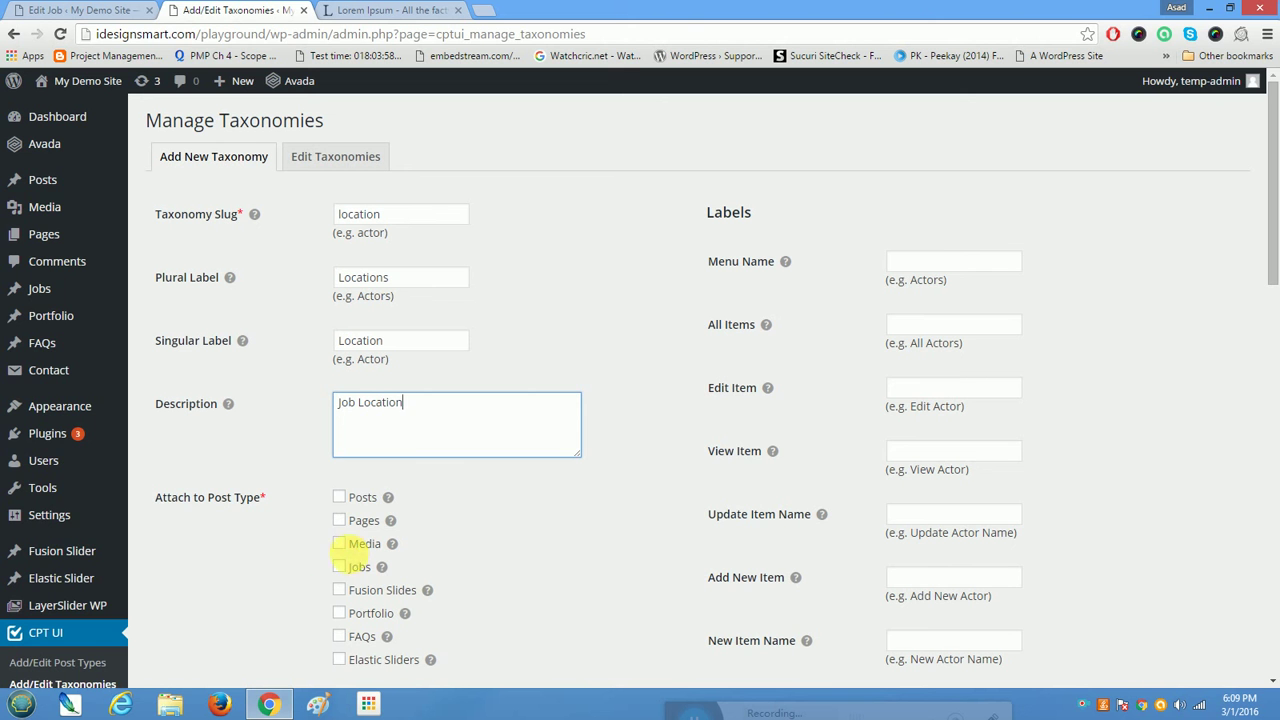
- Attach the location taxonomy to the Jobs post type and add it with the default labels and settings
click(347, 567)
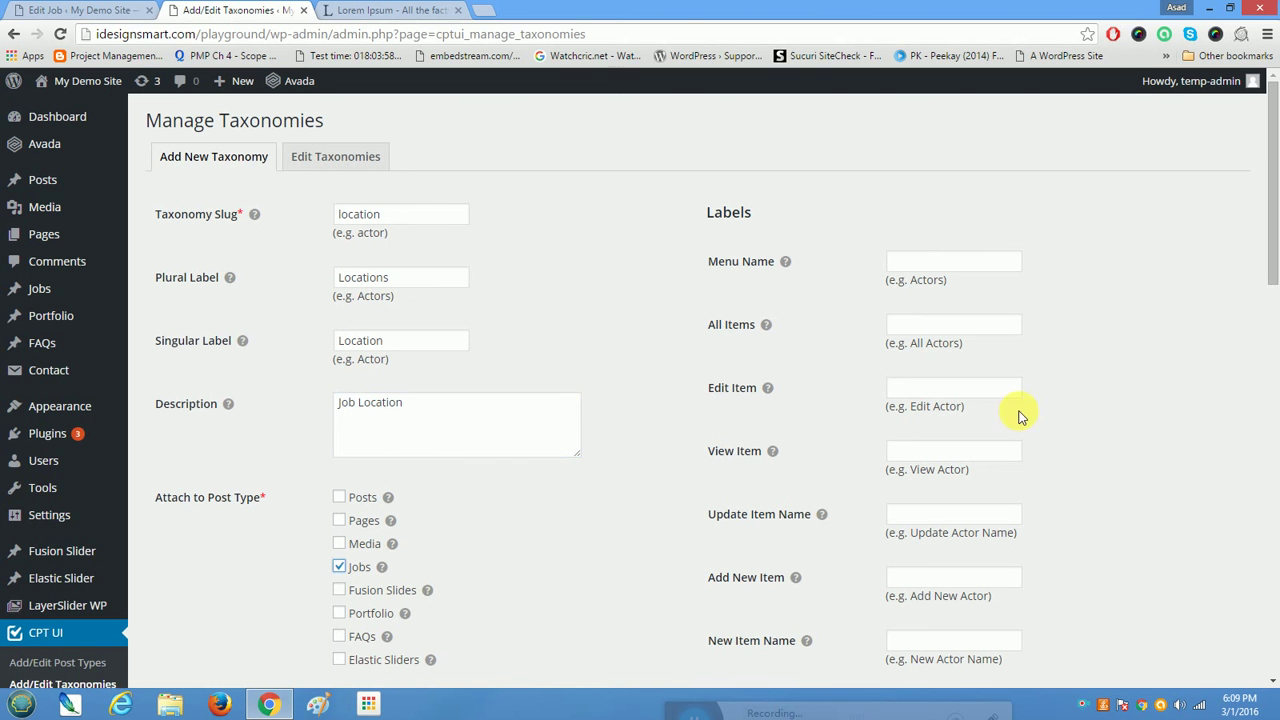
scroll(1015, 412, down, 5)
scroll(937, 494, down, 7)
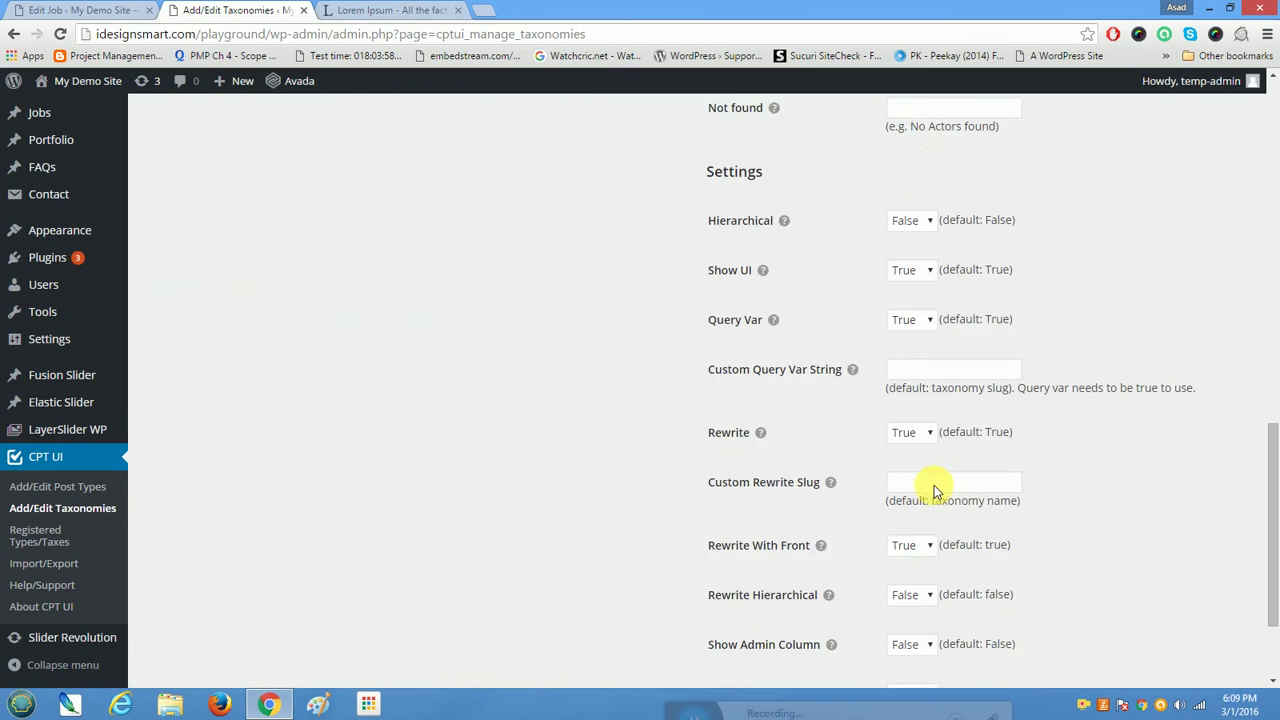
scroll(940, 490, up, 6)
scroll(937, 494, up, 5)
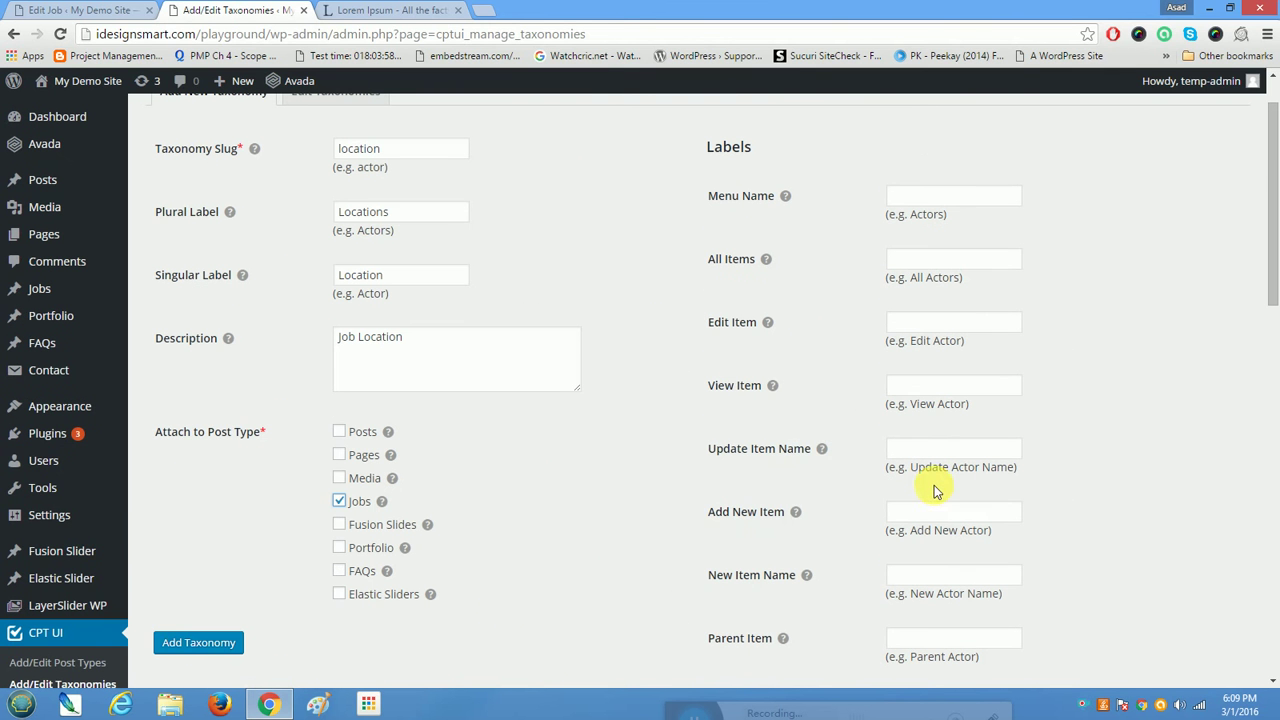
click(180, 643)
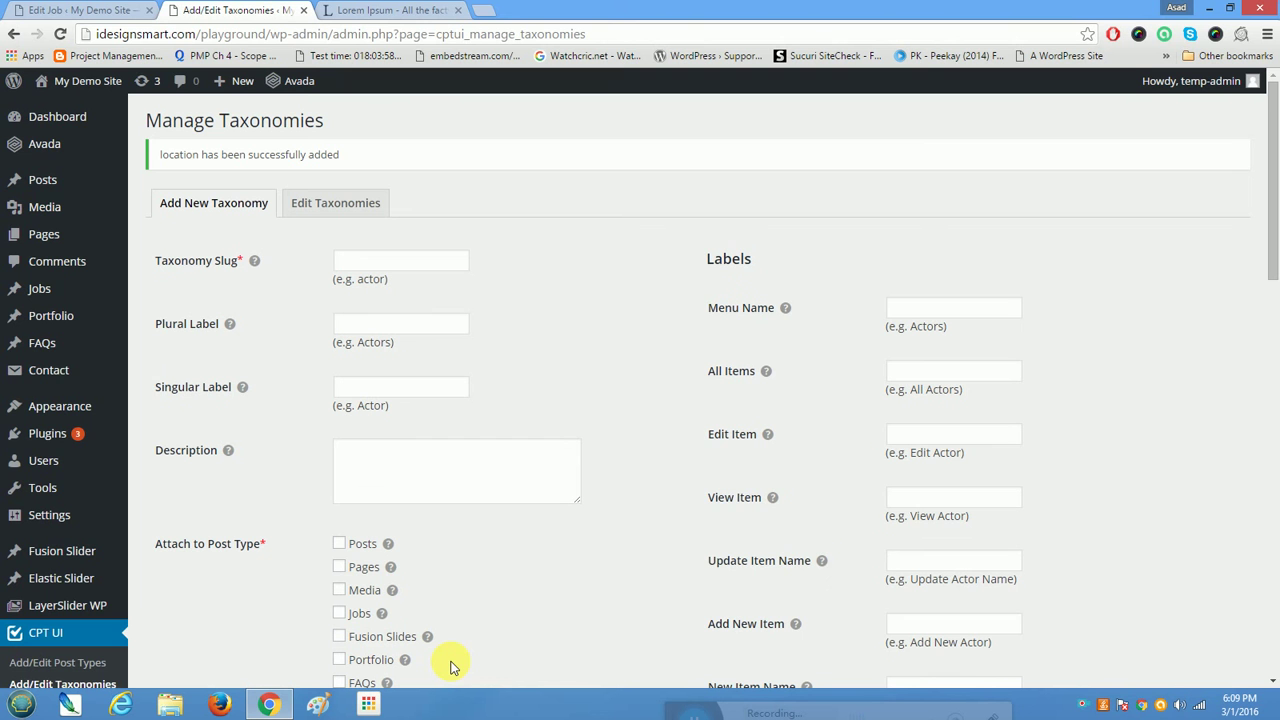
- Go back to the published job's edit page, reload it to load the new taxonomy, and inspect its Specialties and Locations boxes
click(65, 8)
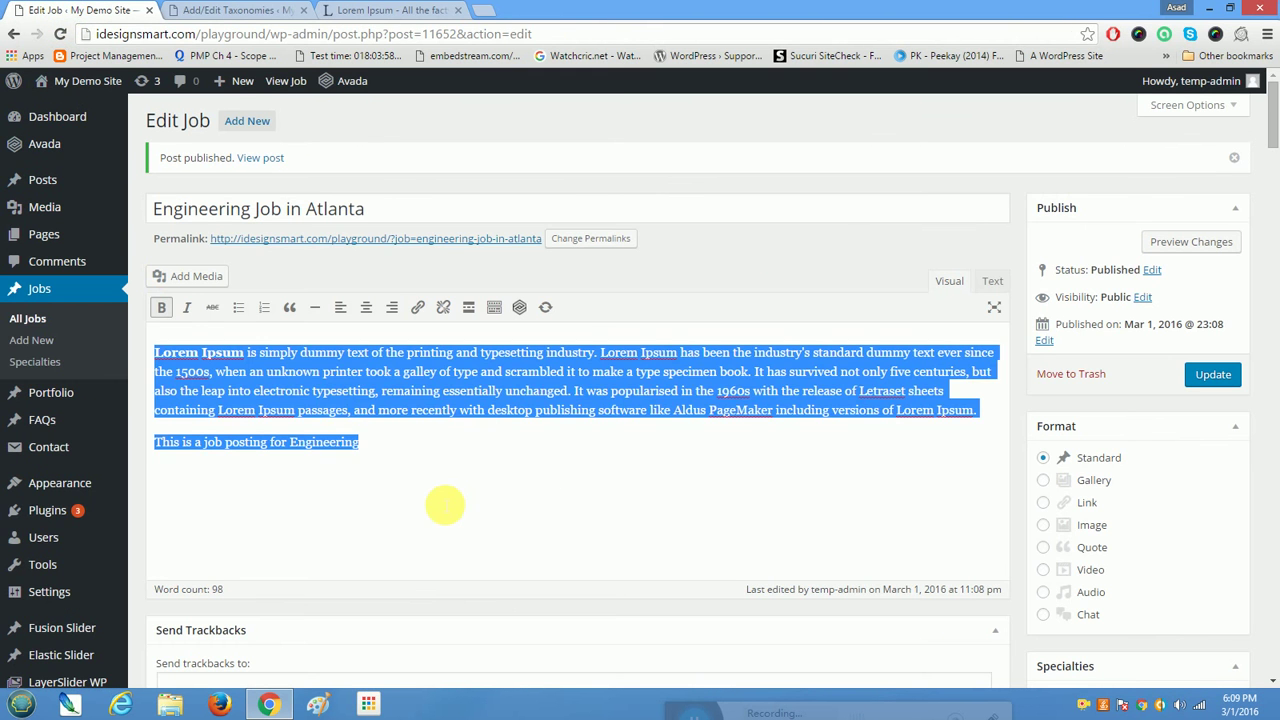
click(445, 505)
scroll(447, 507, down, 3)
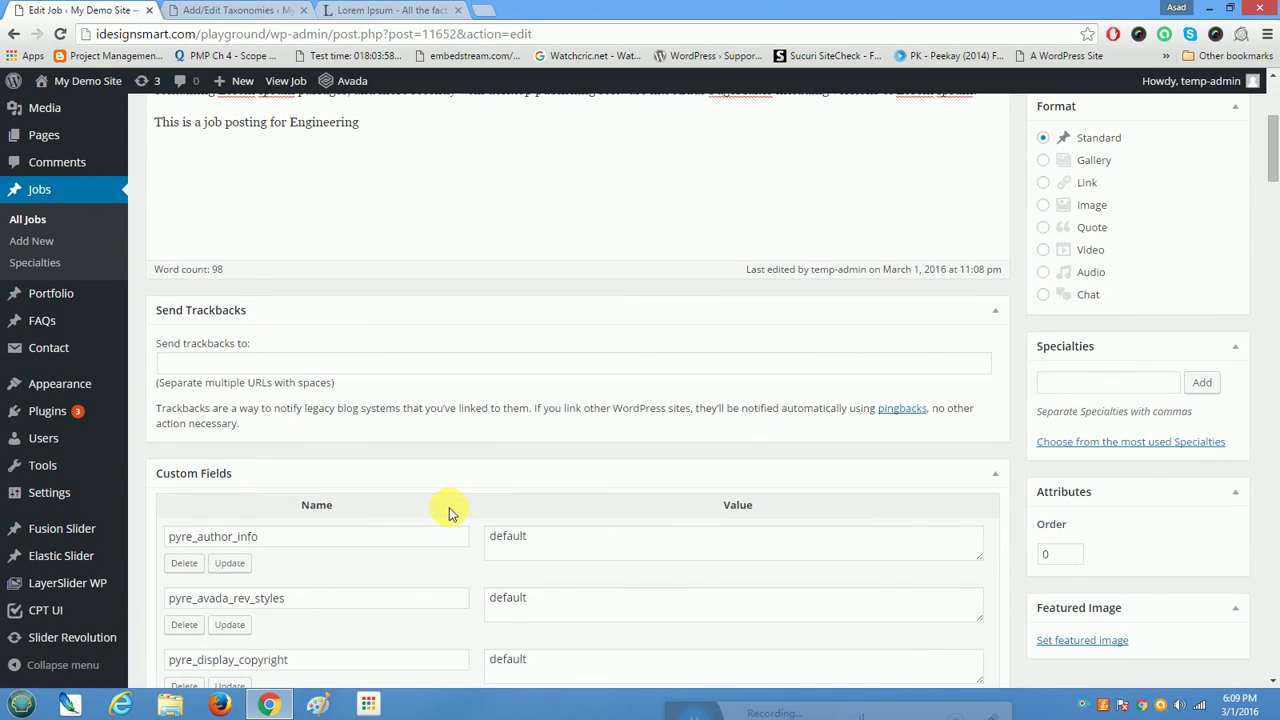
click(61, 34)
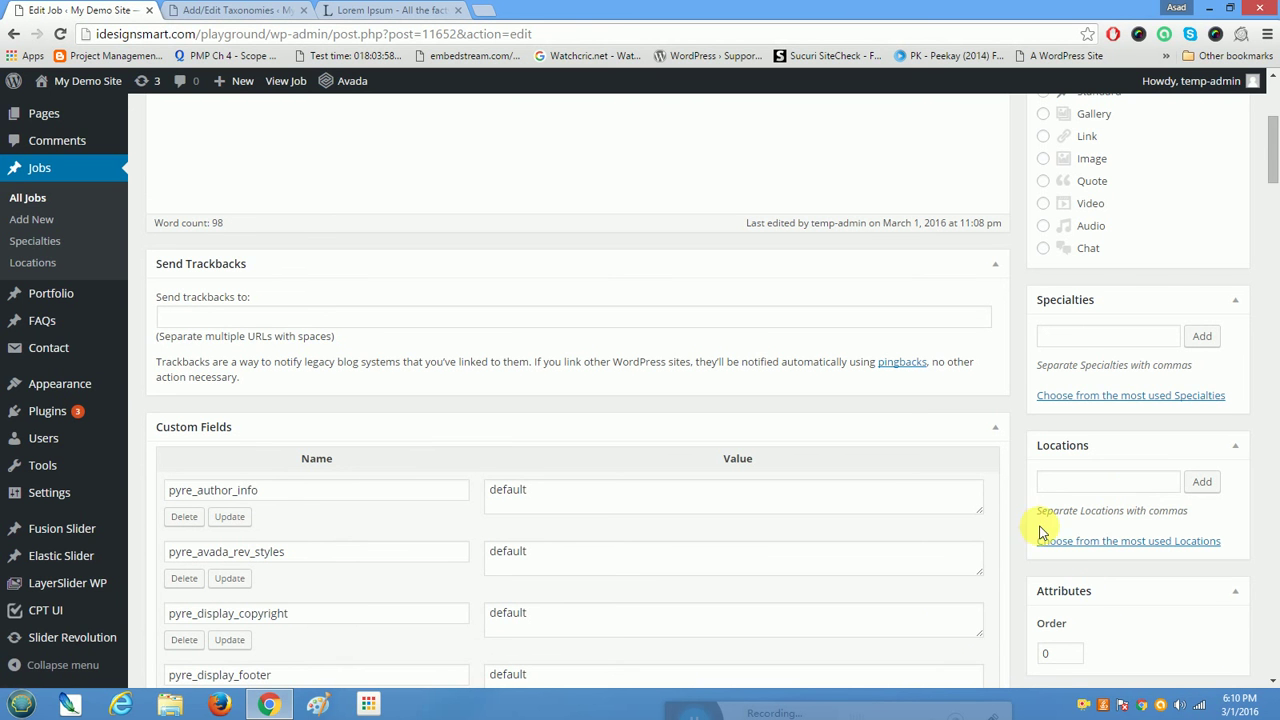
scroll(1108, 590, down, 2)
scroll(1106, 585, up, 3)
scroll(1106, 590, up, 2)
scroll(1108, 598, down, 3)
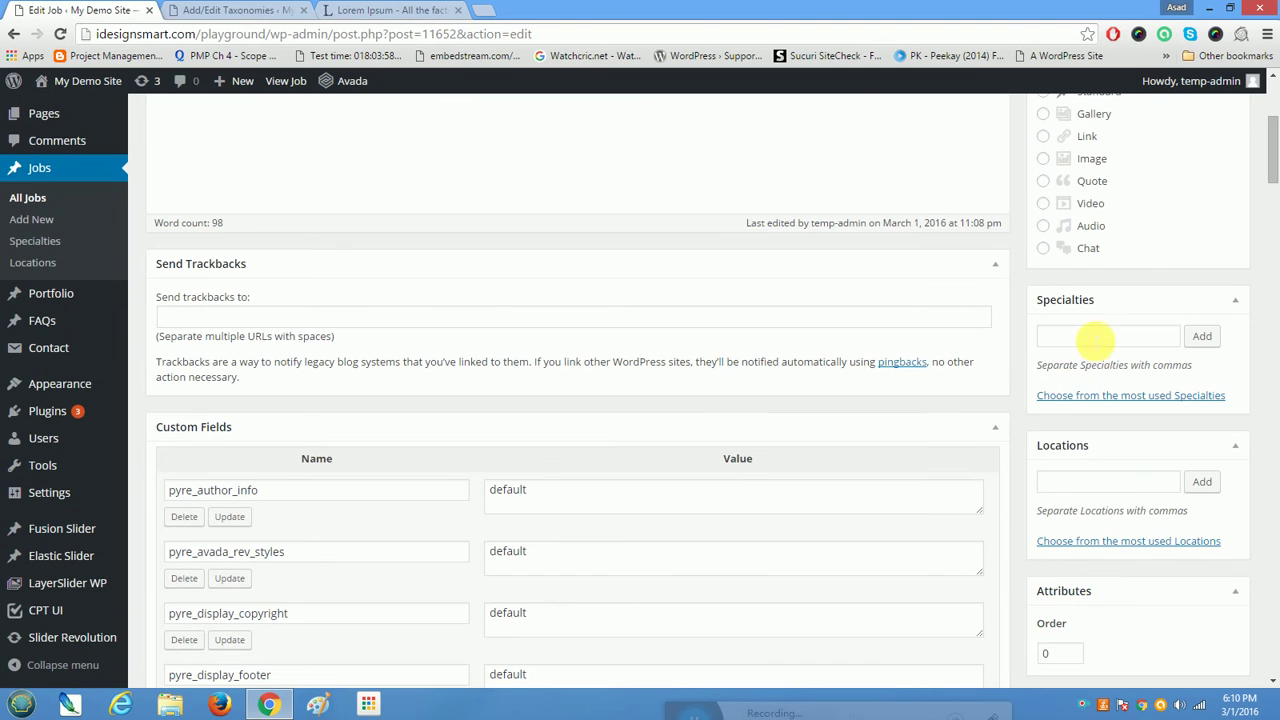
- Add the specialties Engineering and Software to the job
click(1092, 338)
scroll(1094, 366, up, 3)
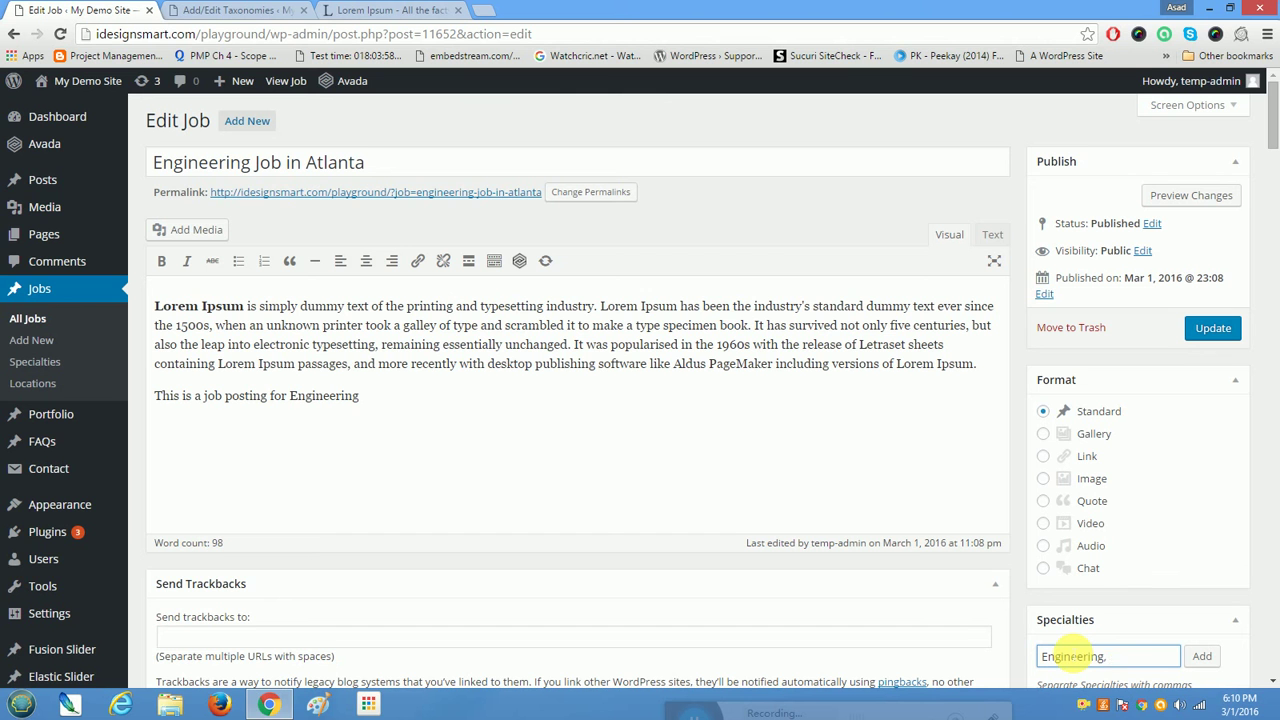
key(Return)
scroll(1020, 463, down, 3)
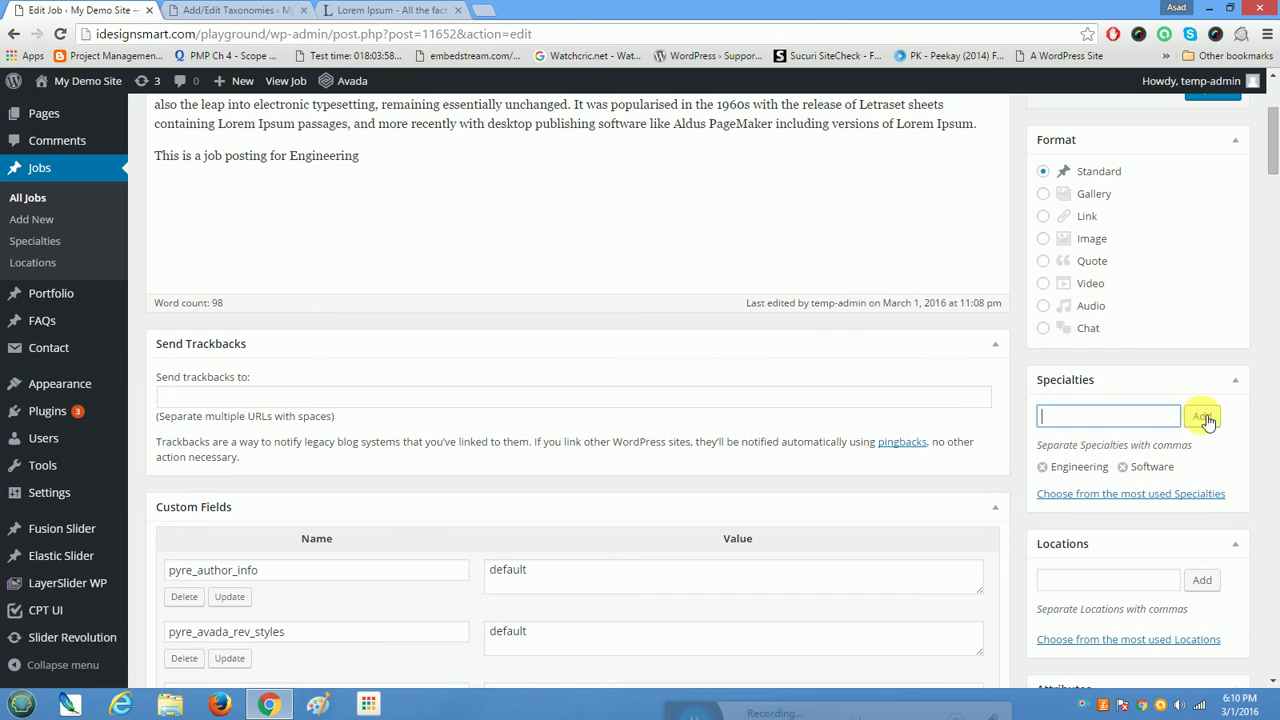
- Add the locations Atlanta and Georgia to the job, then update the post and check the saved entry
click(1116, 582)
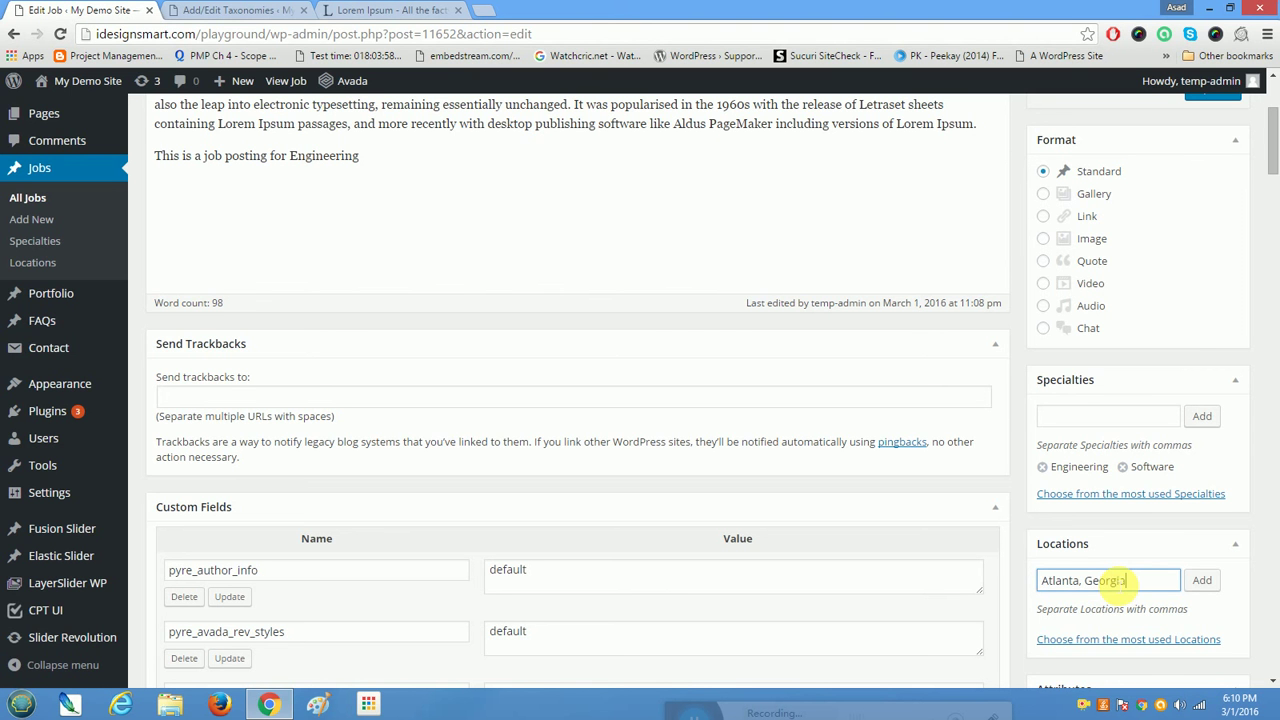
click(1202, 581)
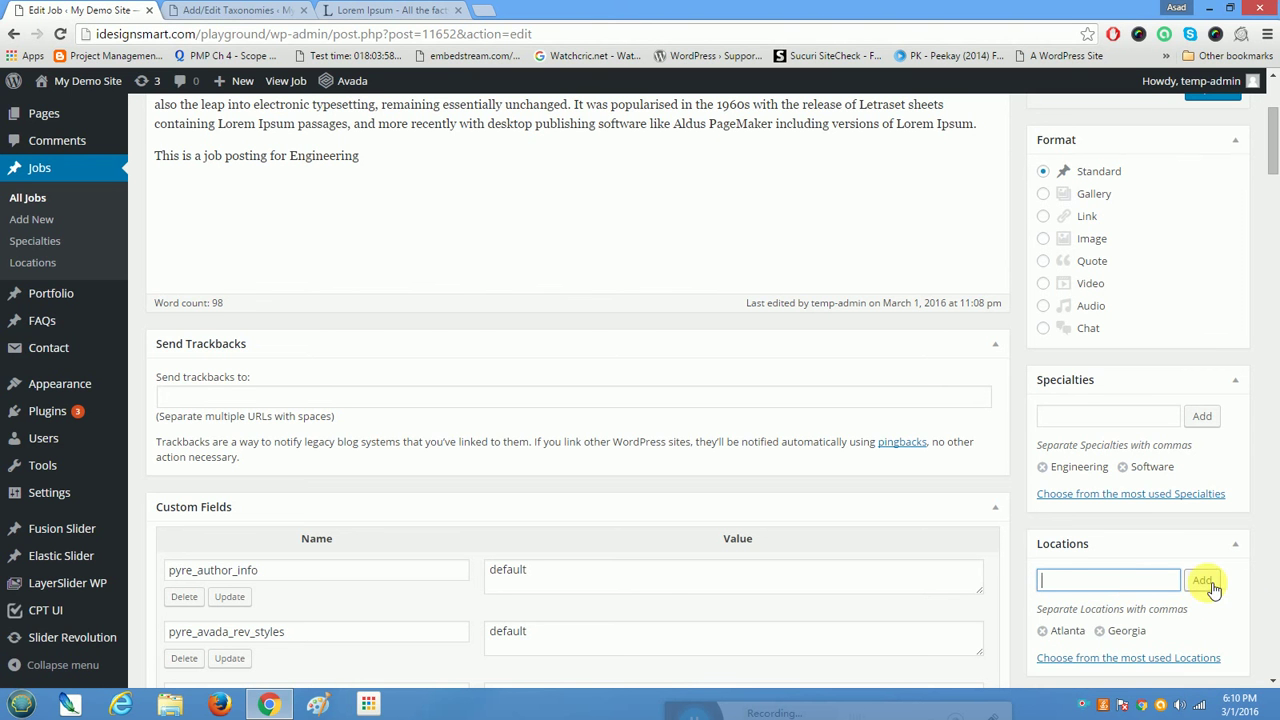
scroll(1200, 570, up, 3)
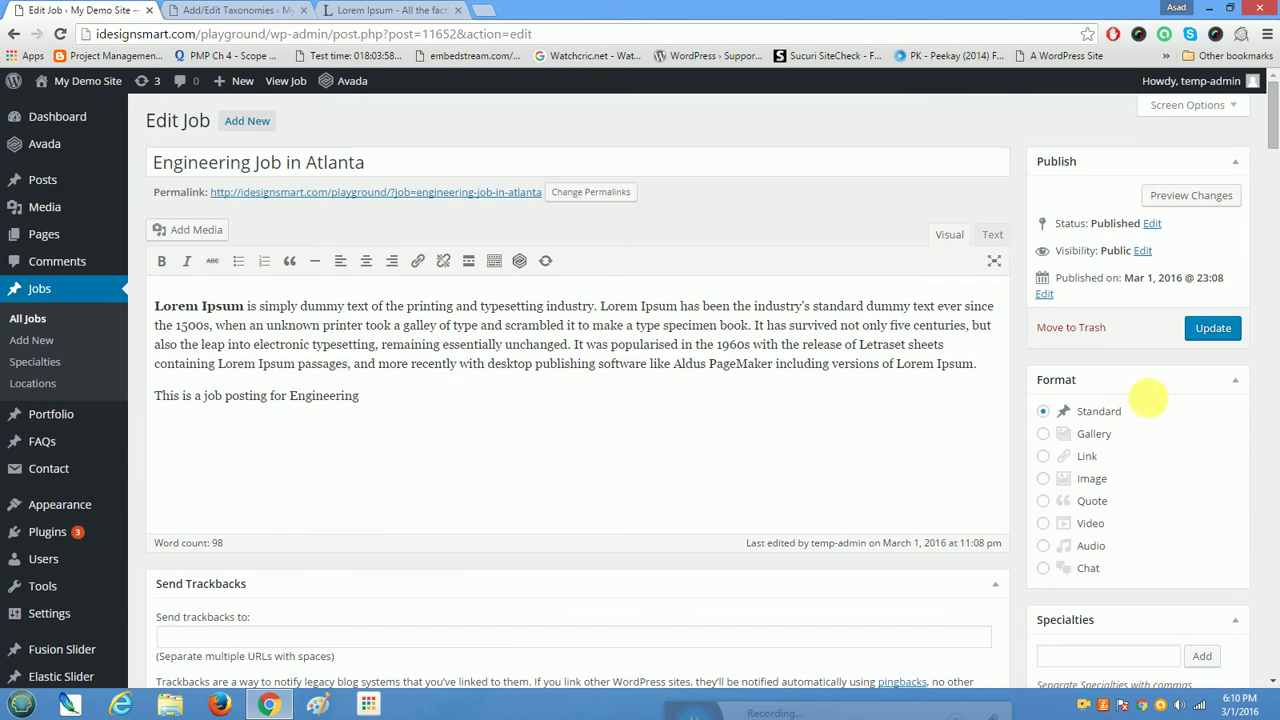
click(1212, 328)
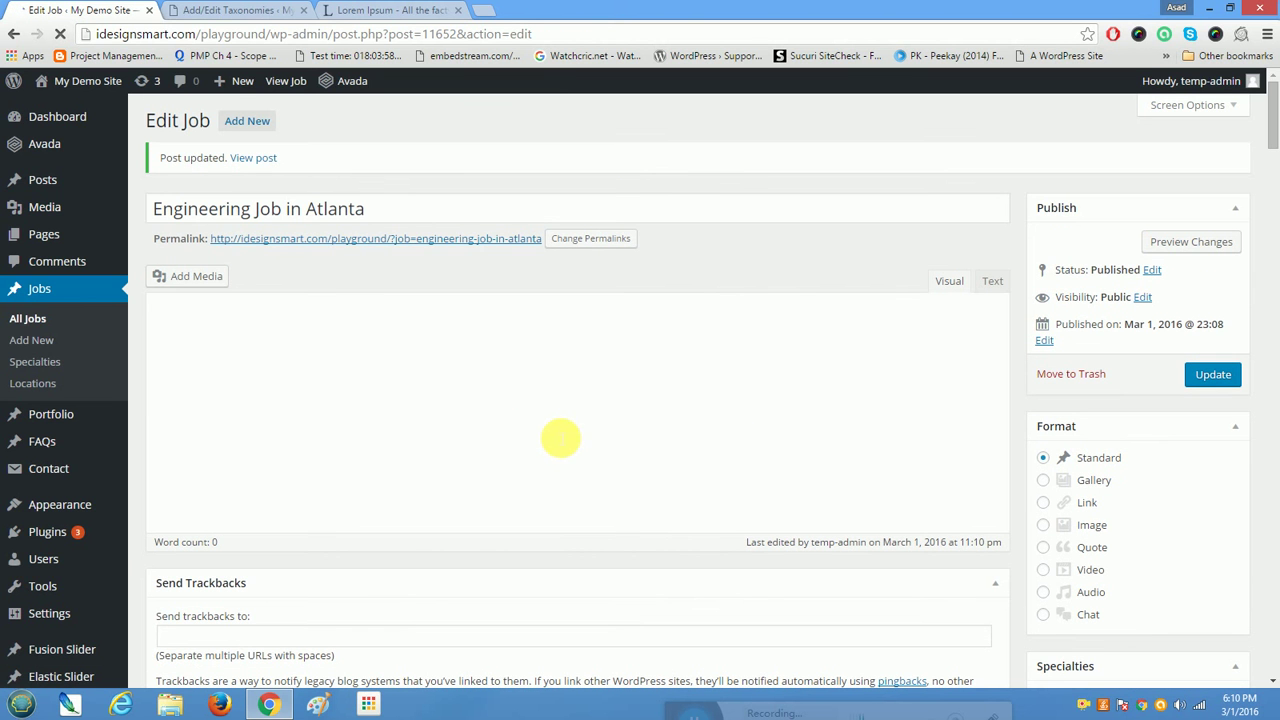
click(411, 208)
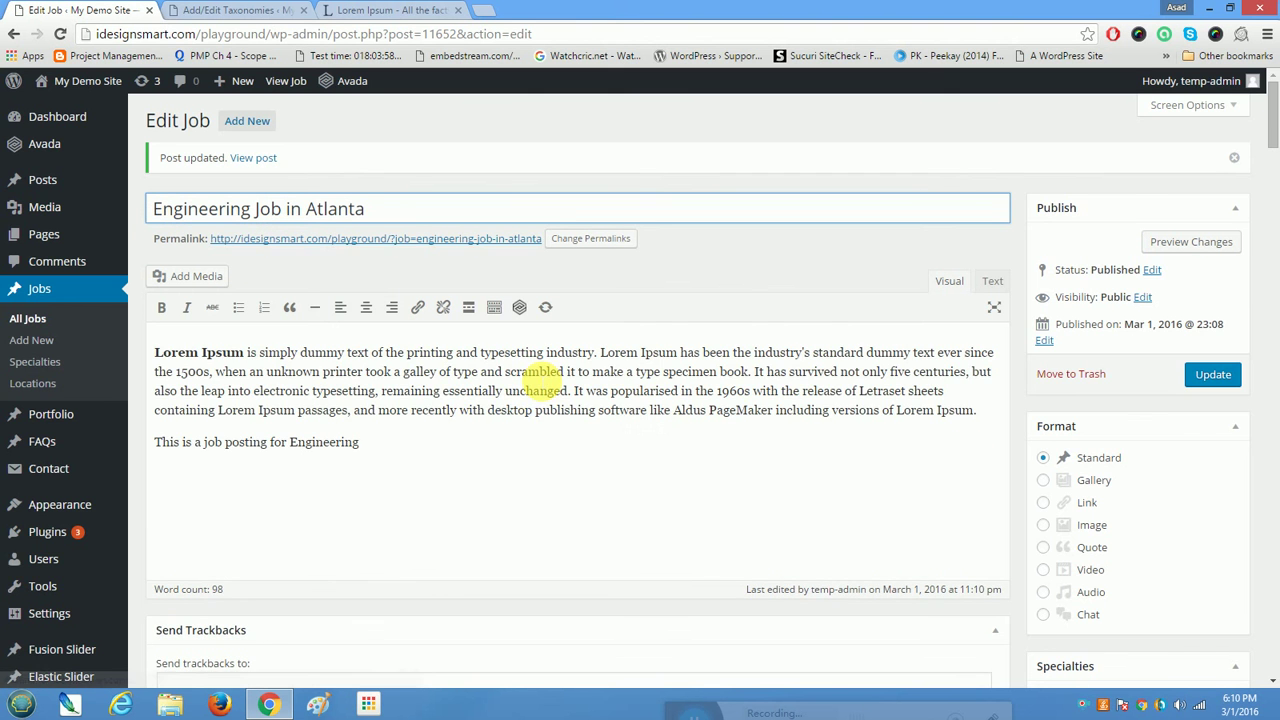
scroll(423, 420, down, 1)
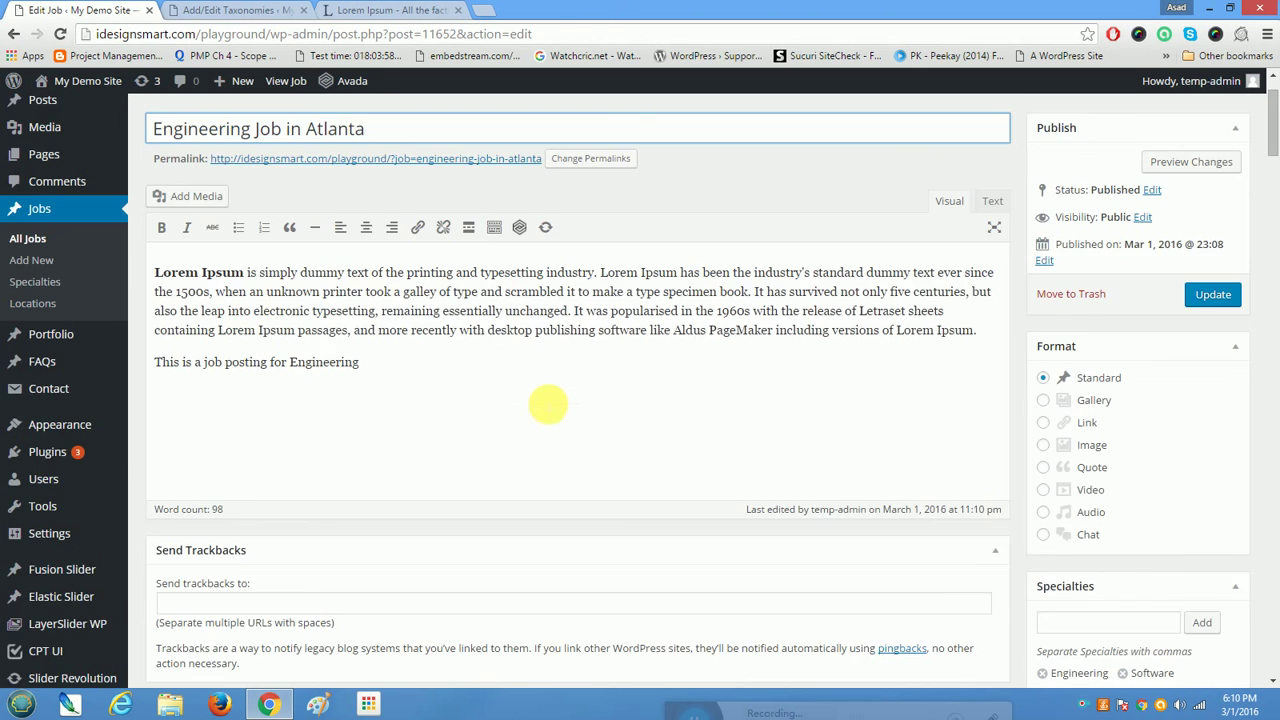
- Review the published Engineering job's description text, its Specialties and Locations boxes, and its custom fields
scroll(554, 410, down, 3)
scroll(571, 580, up, 2)
scroll(629, 414, up, 1)
scroll(543, 306, down, 2)
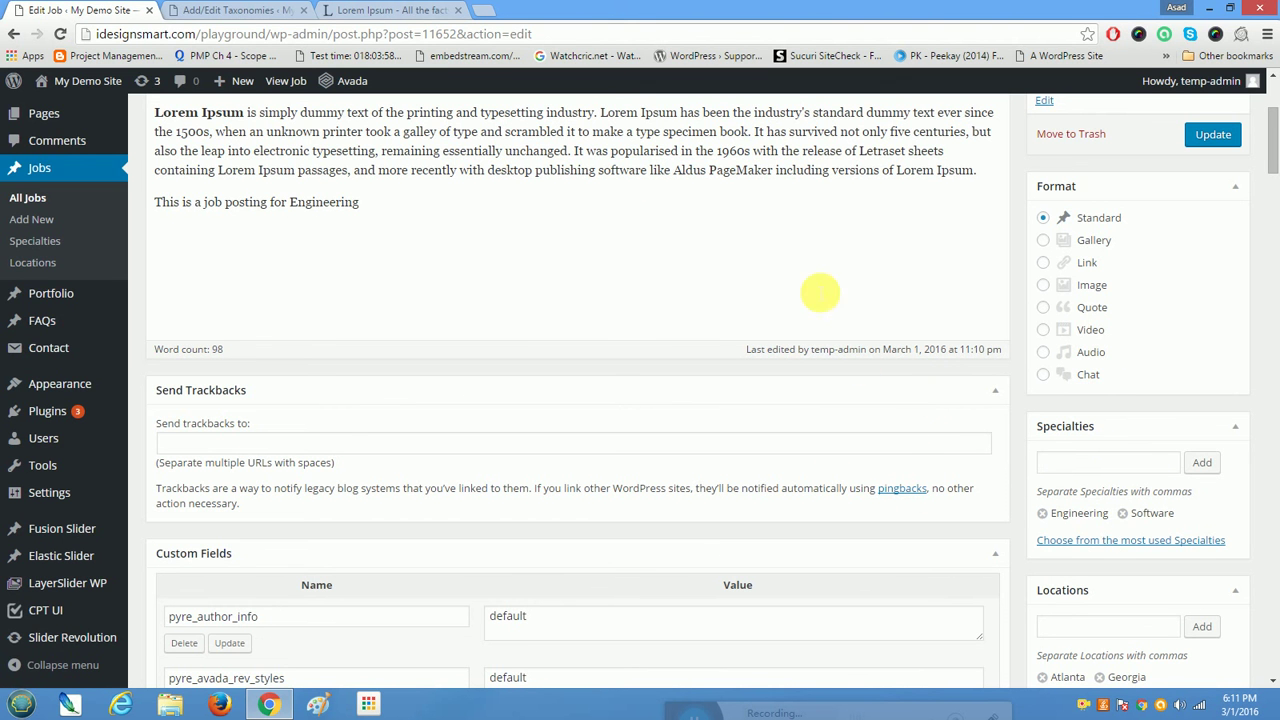
scroll(807, 271, up, 3)
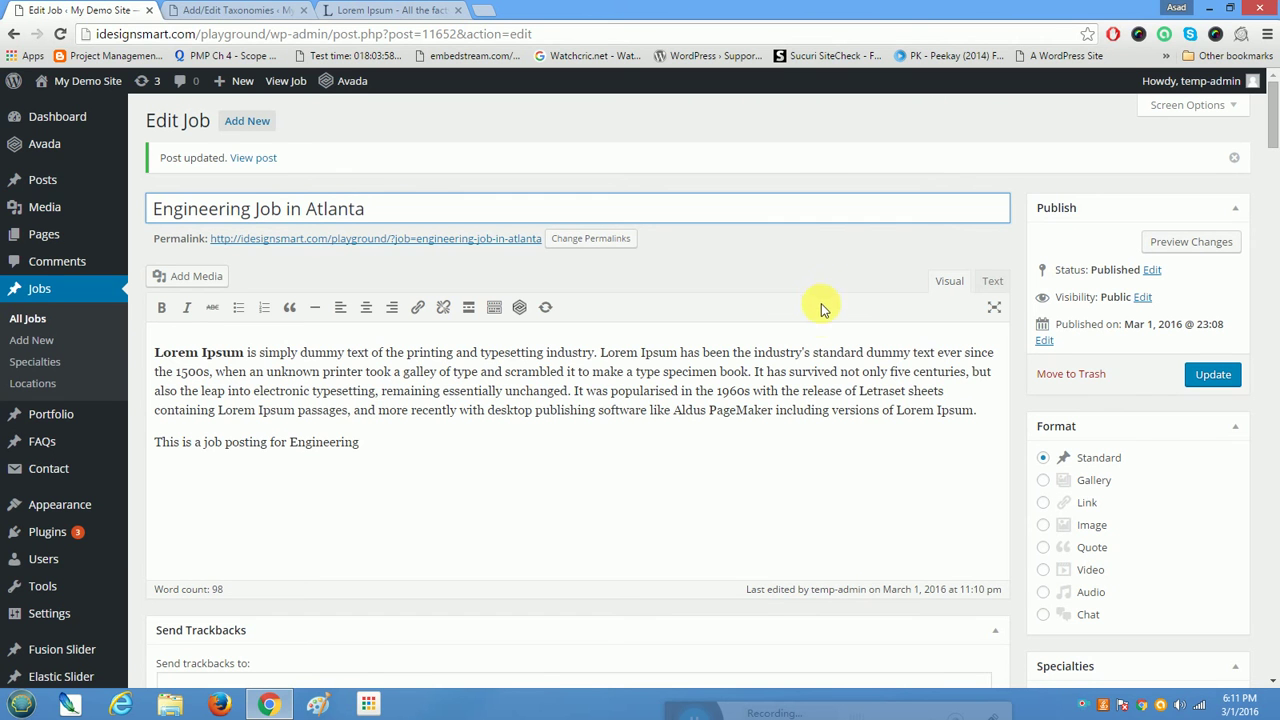
drag(360, 442, 157, 355)
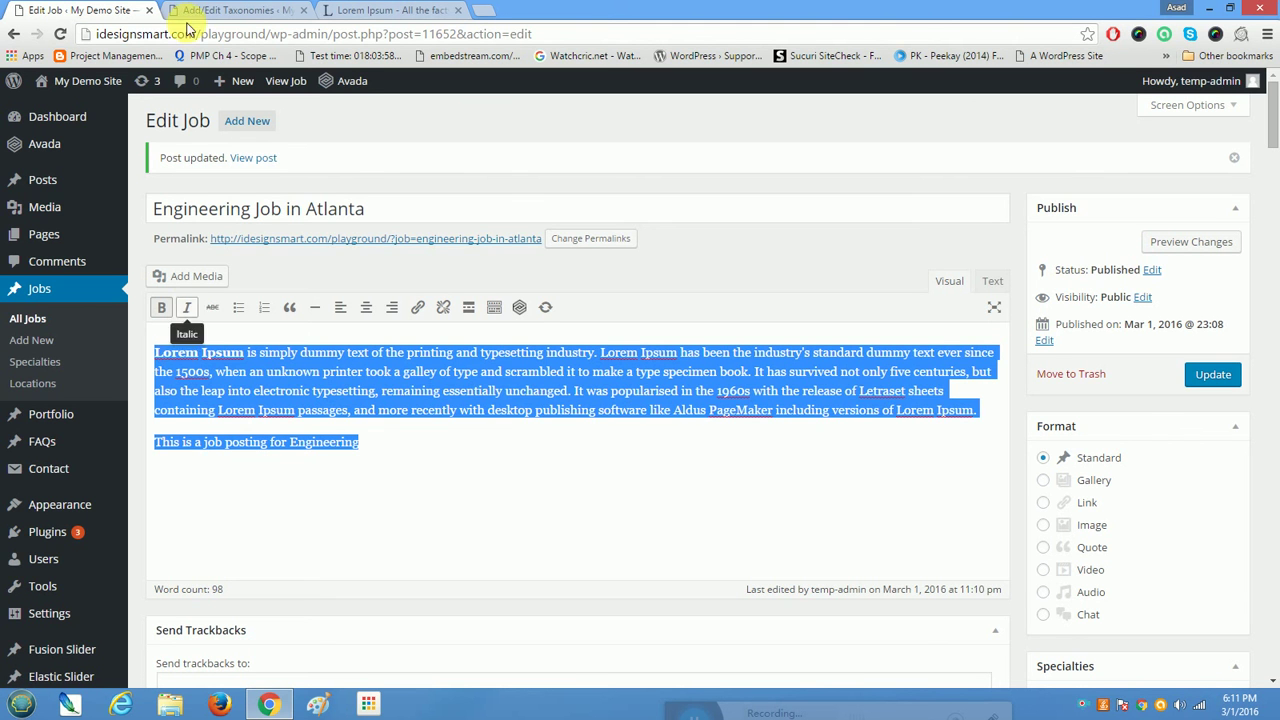
click(665, 295)
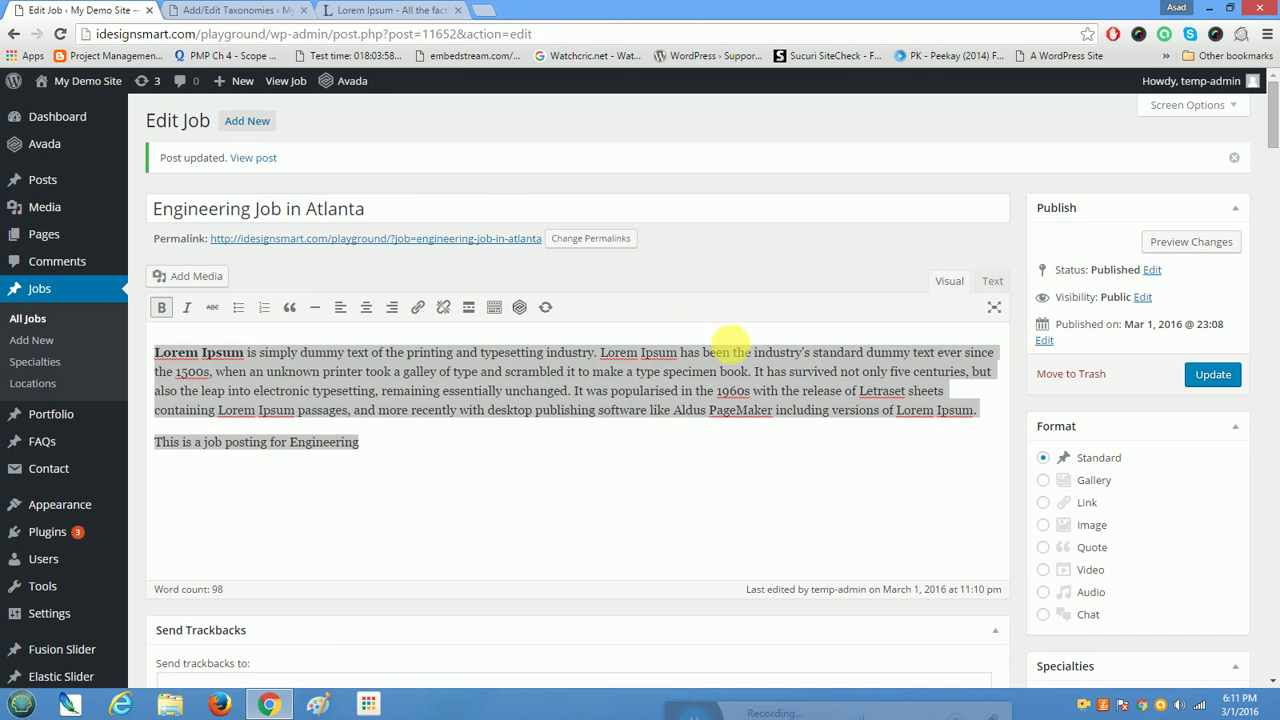
click(763, 466)
scroll(763, 466, down, 3)
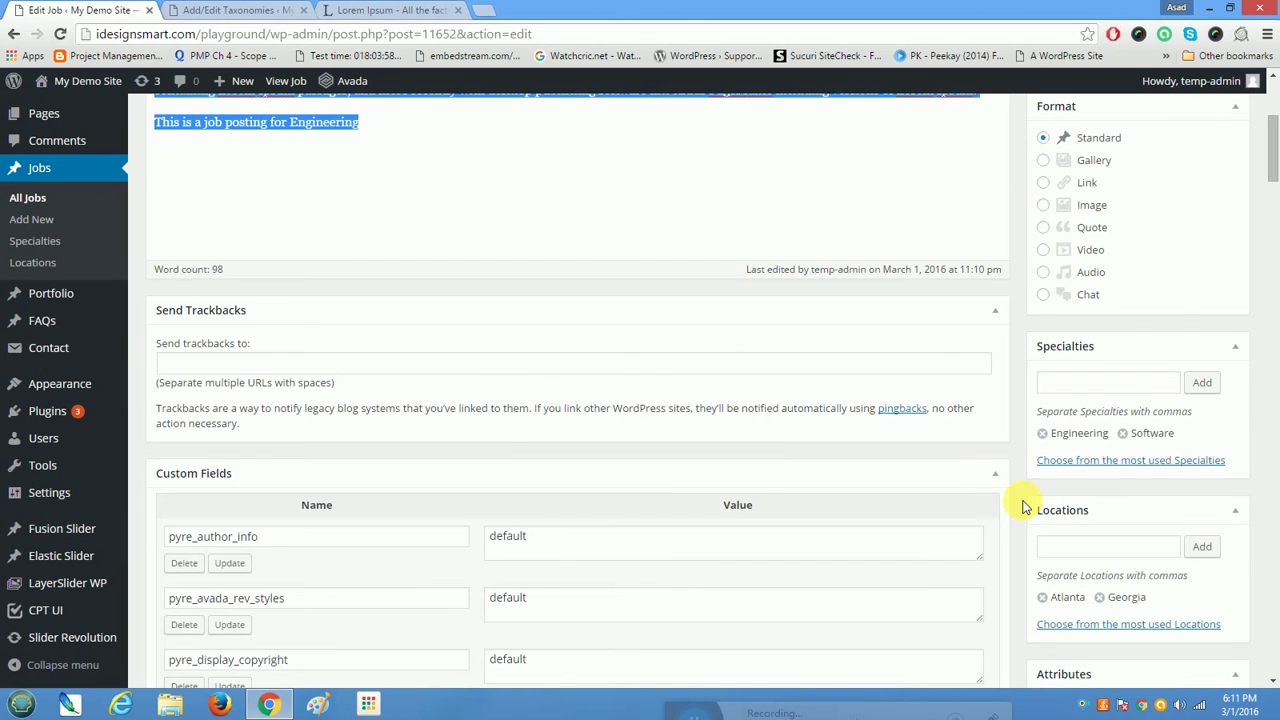
scroll(1020, 512, down, 2)
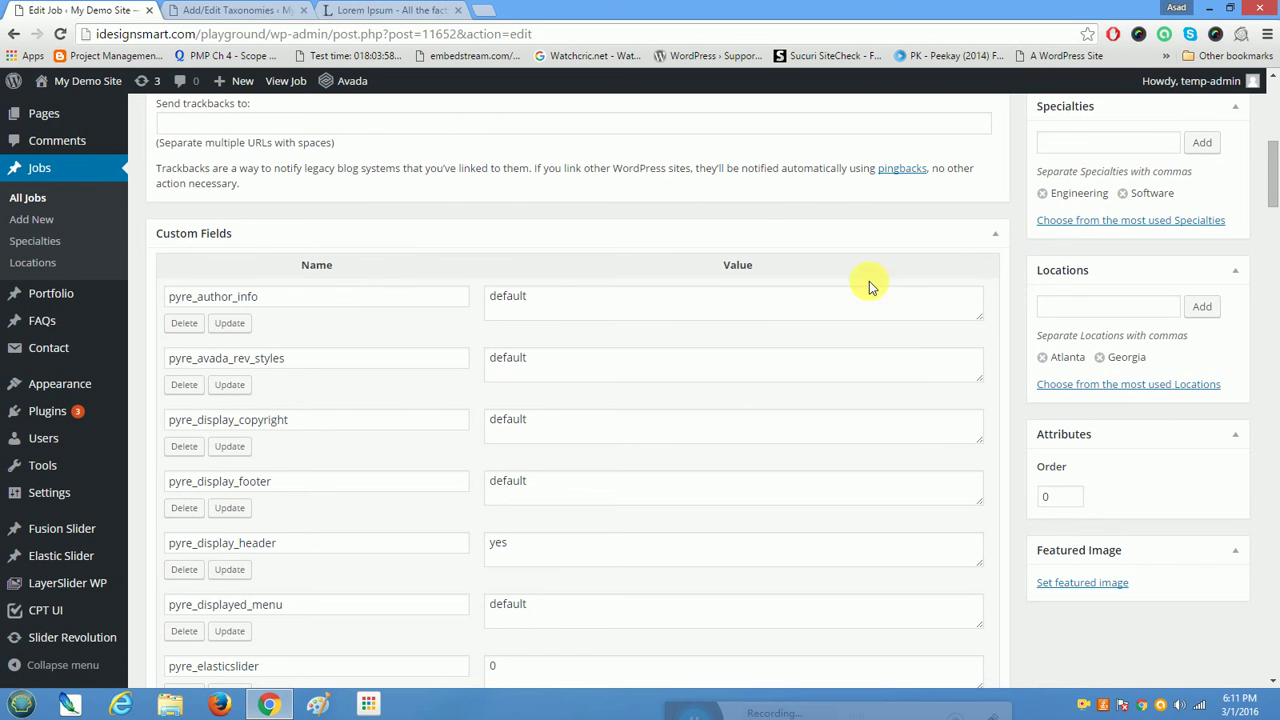
scroll(1274, 204, up, 4)
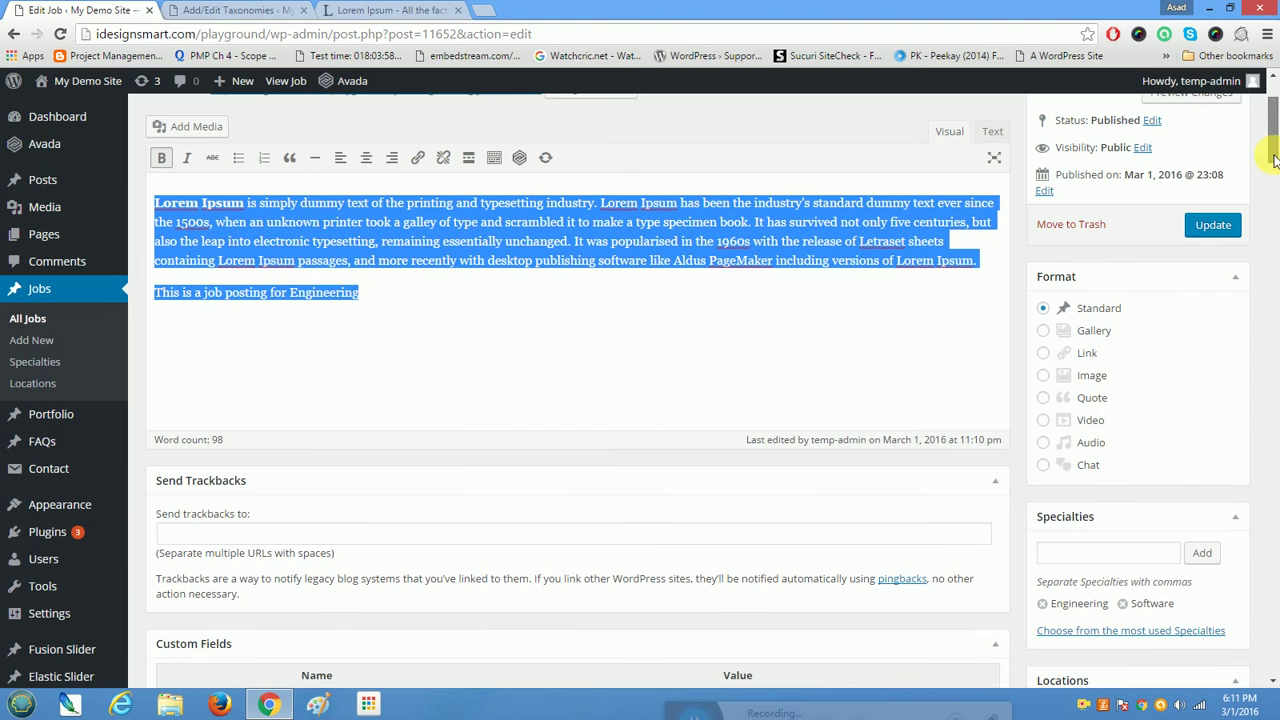
- Activate the Advanced Custom Post Search plugin from the installed plugins list
click(50, 533)
mouse_move(58, 515)
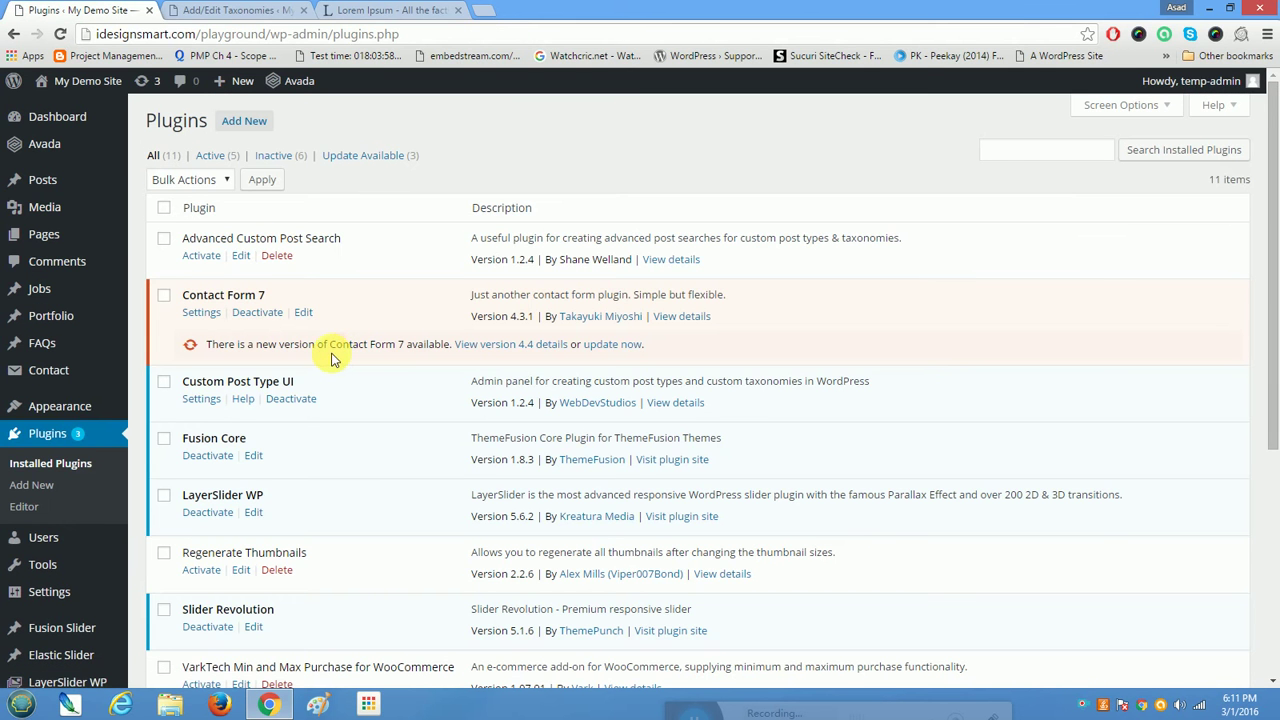
drag(200, 243, 352, 240)
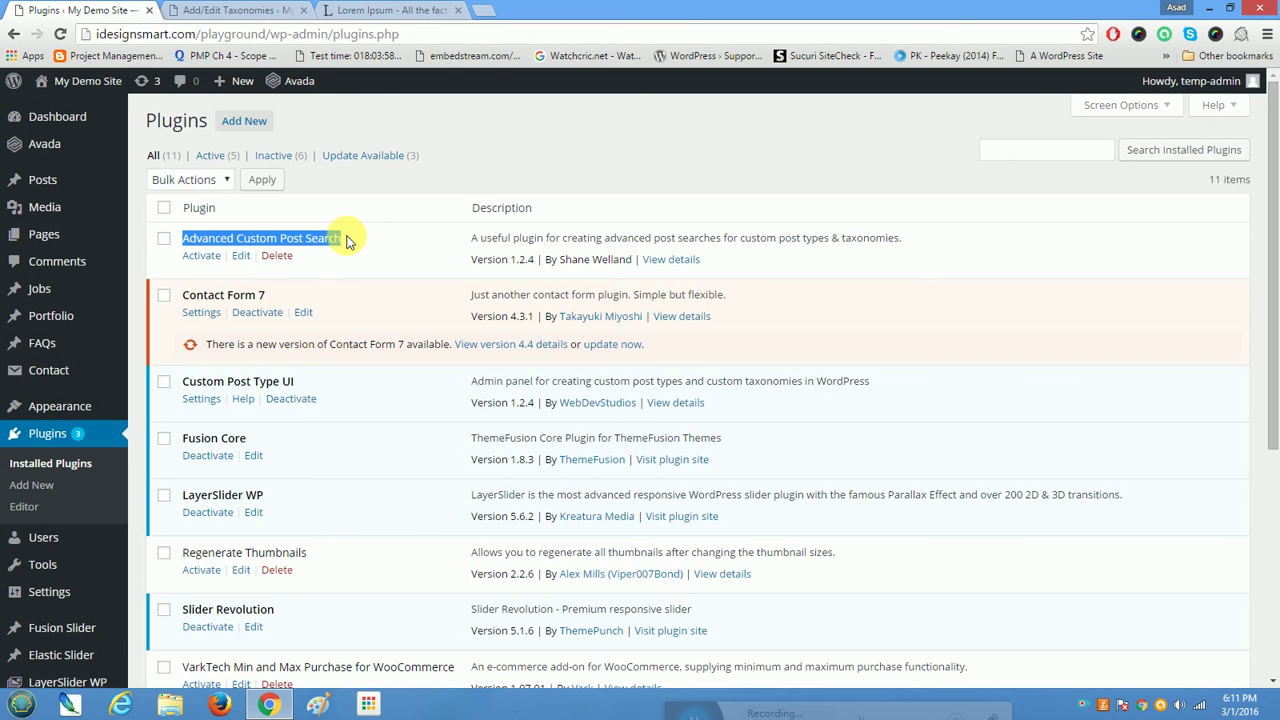
click(212, 240)
drag(186, 240, 345, 238)
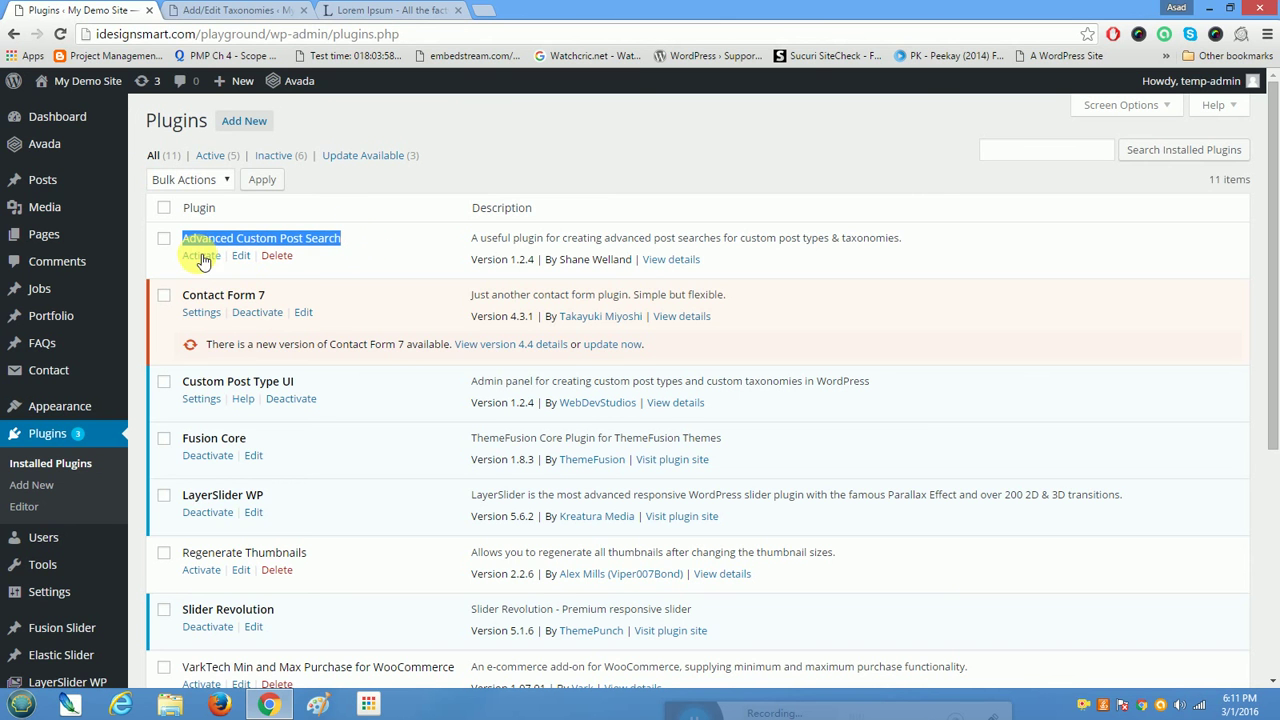
click(201, 256)
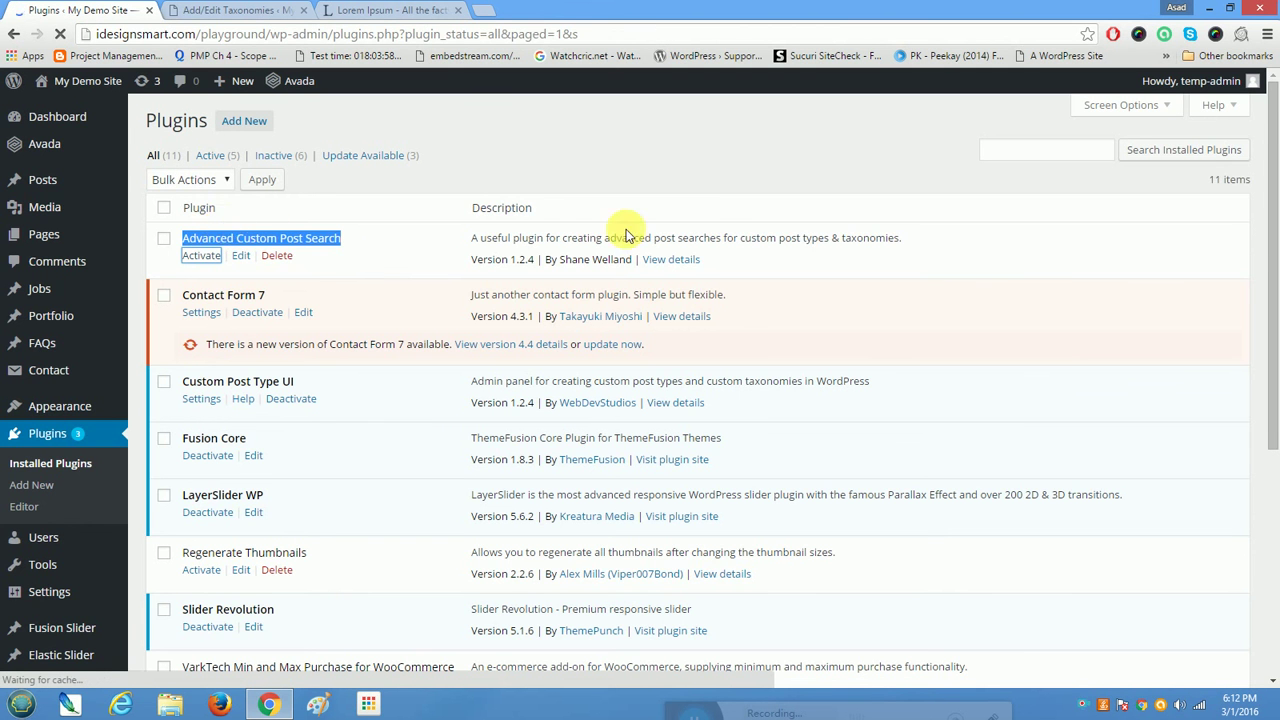
- Create a new Advanced Post Search form titled "Job Search"
scroll(170, 387, down, 3)
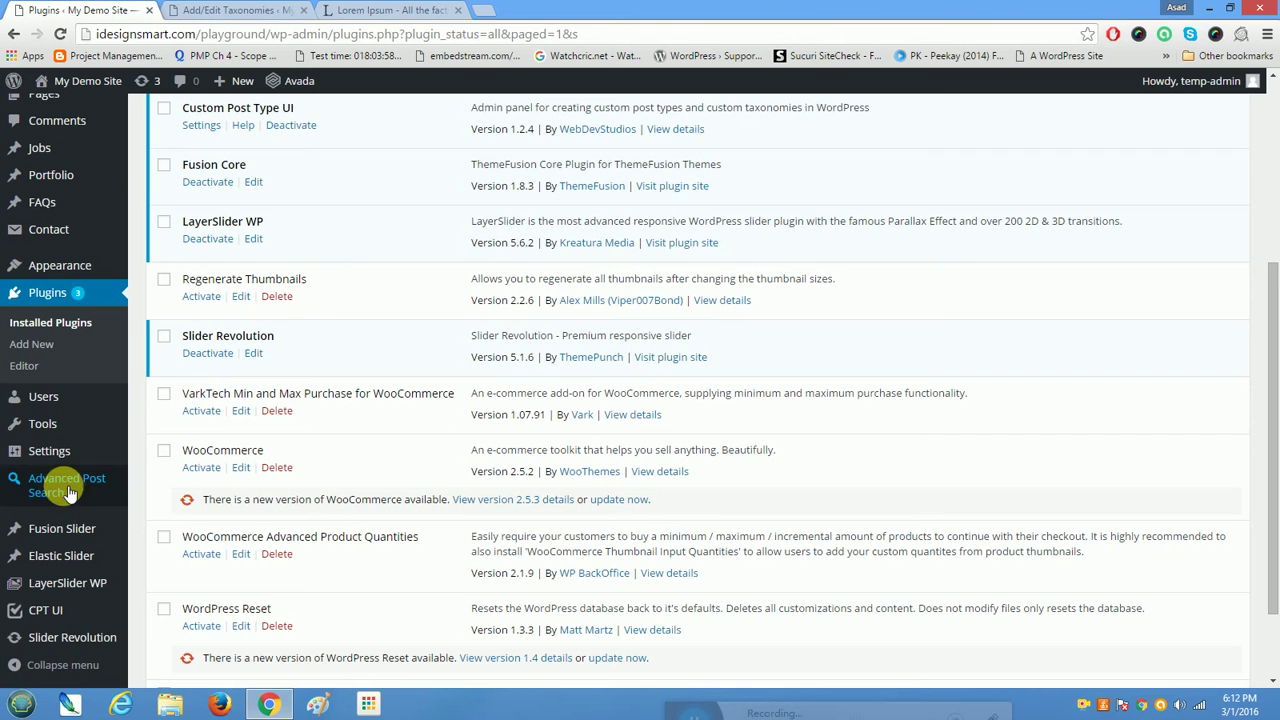
mouse_move(52, 480)
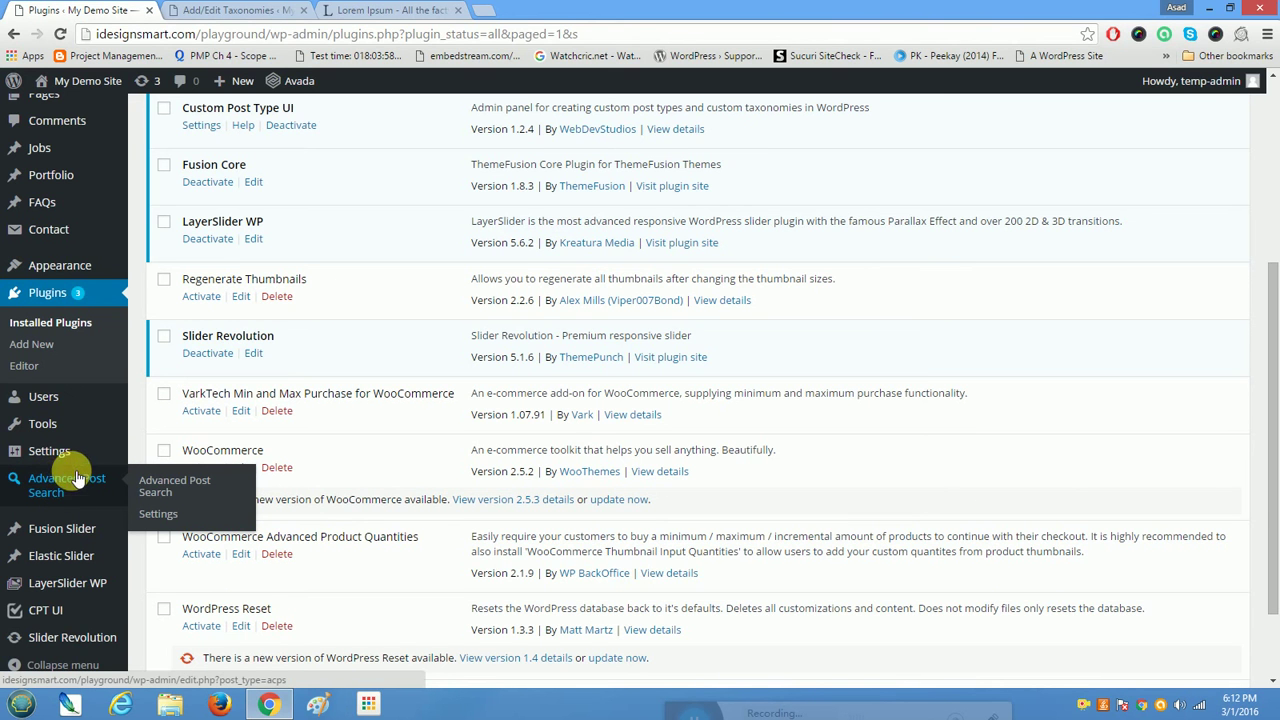
click(160, 487)
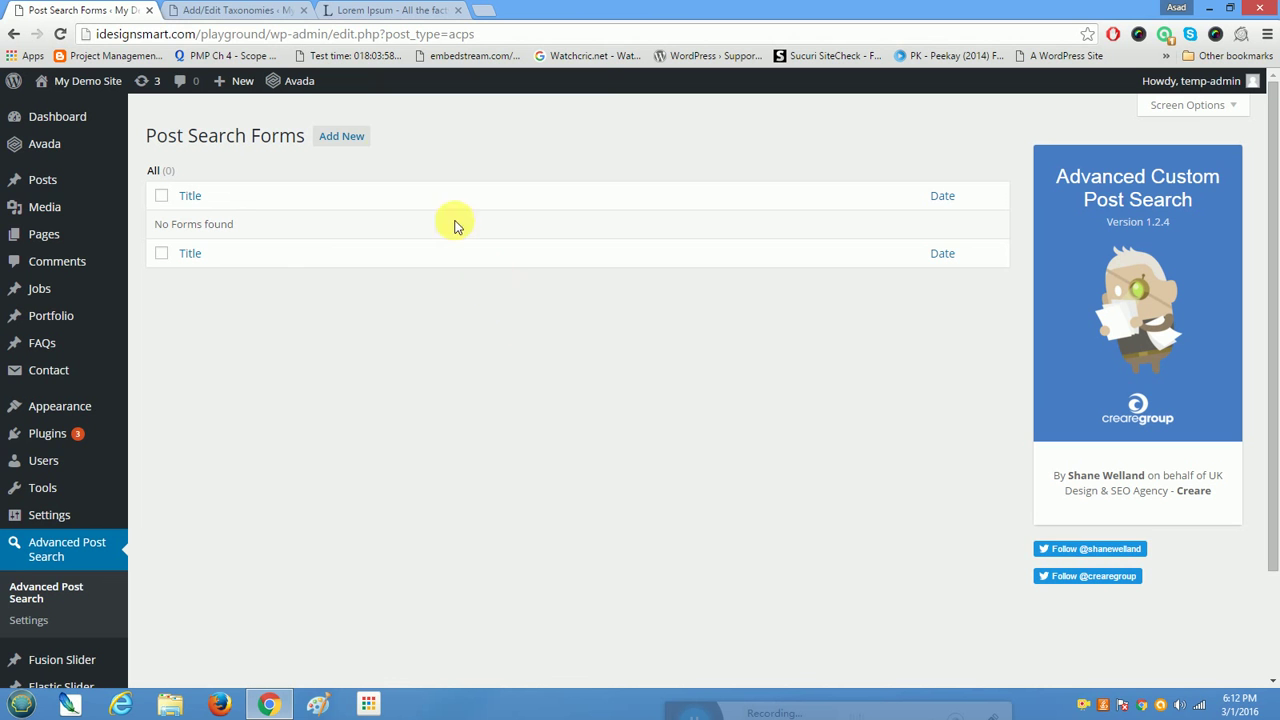
click(358, 143)
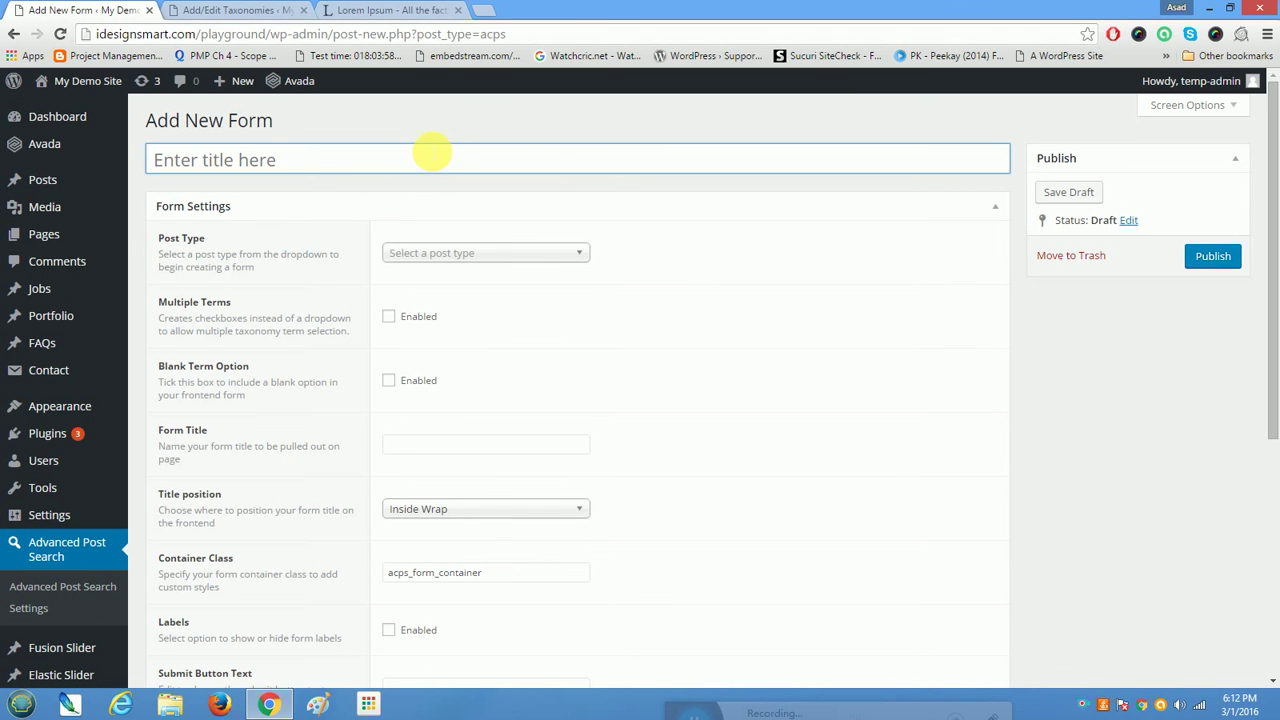
text(JOb Se)
key(BackSpace)
key(BackSpace)
key(BackSpace)
key(BackSpace)
key(BackSpace)
text(ob Search)
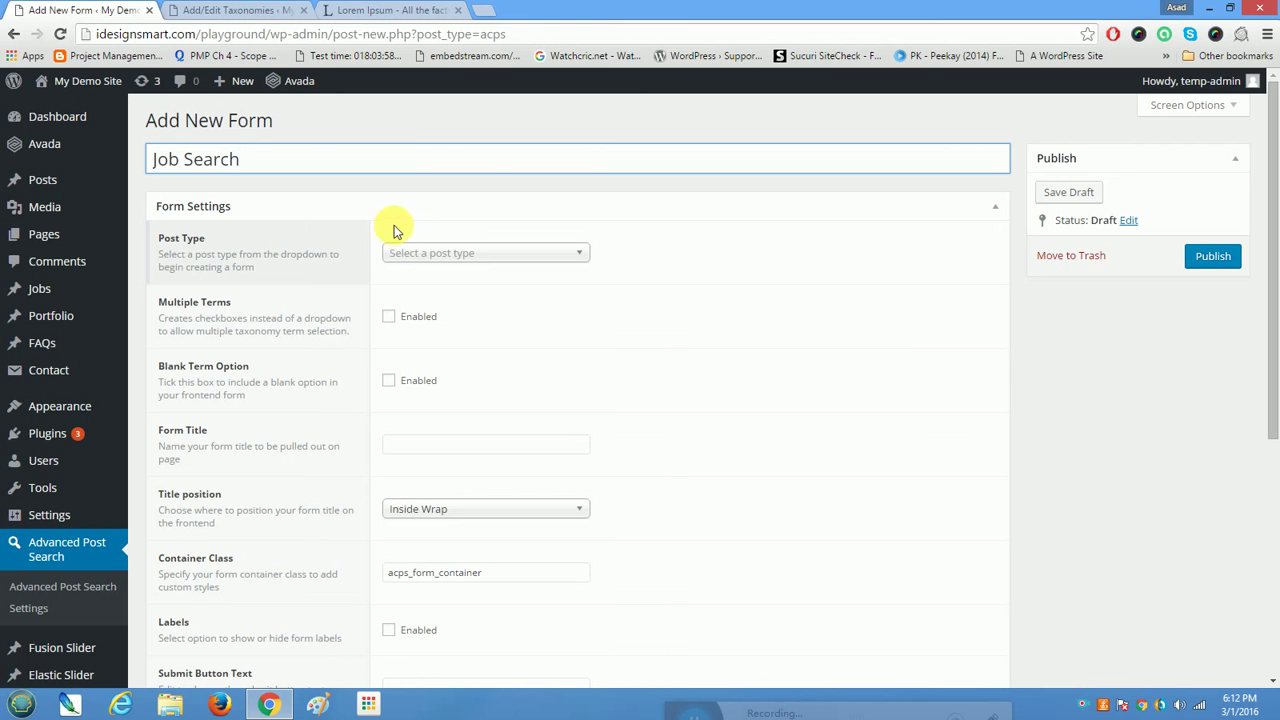
- Set the form's post type to Jobs and include both the Specialties and Locations taxonomies
click(437, 260)
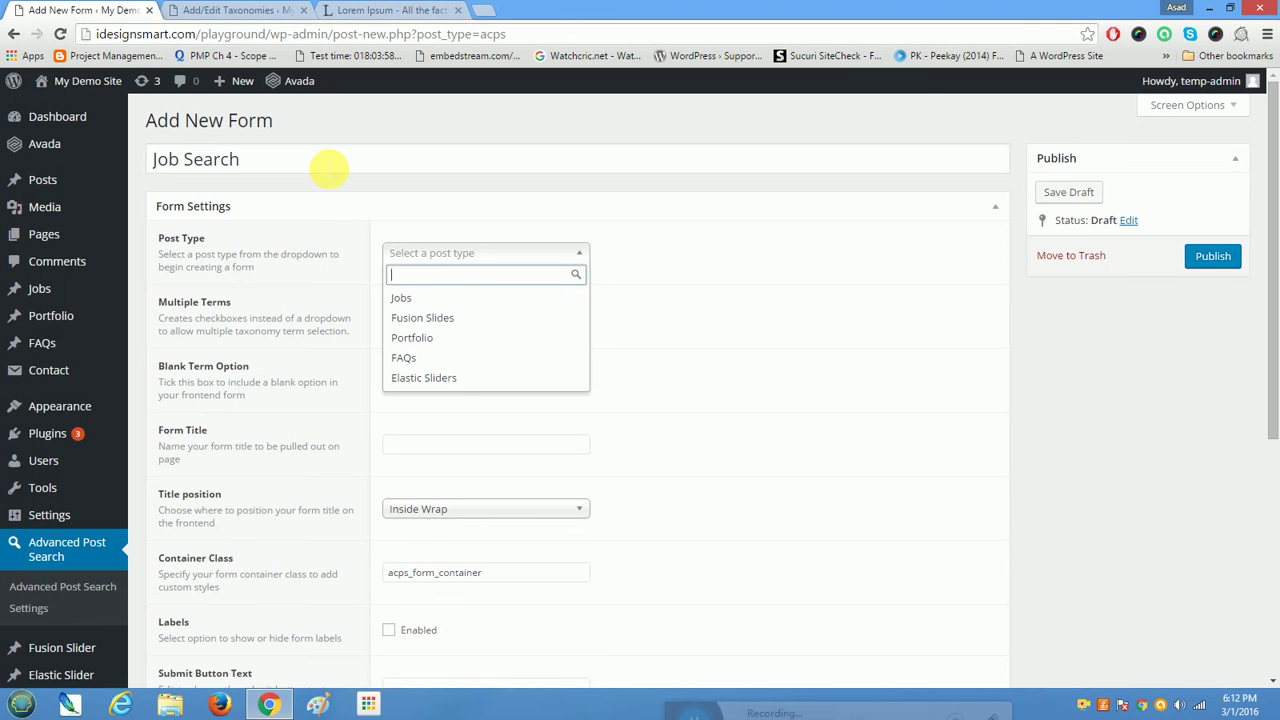
click(416, 298)
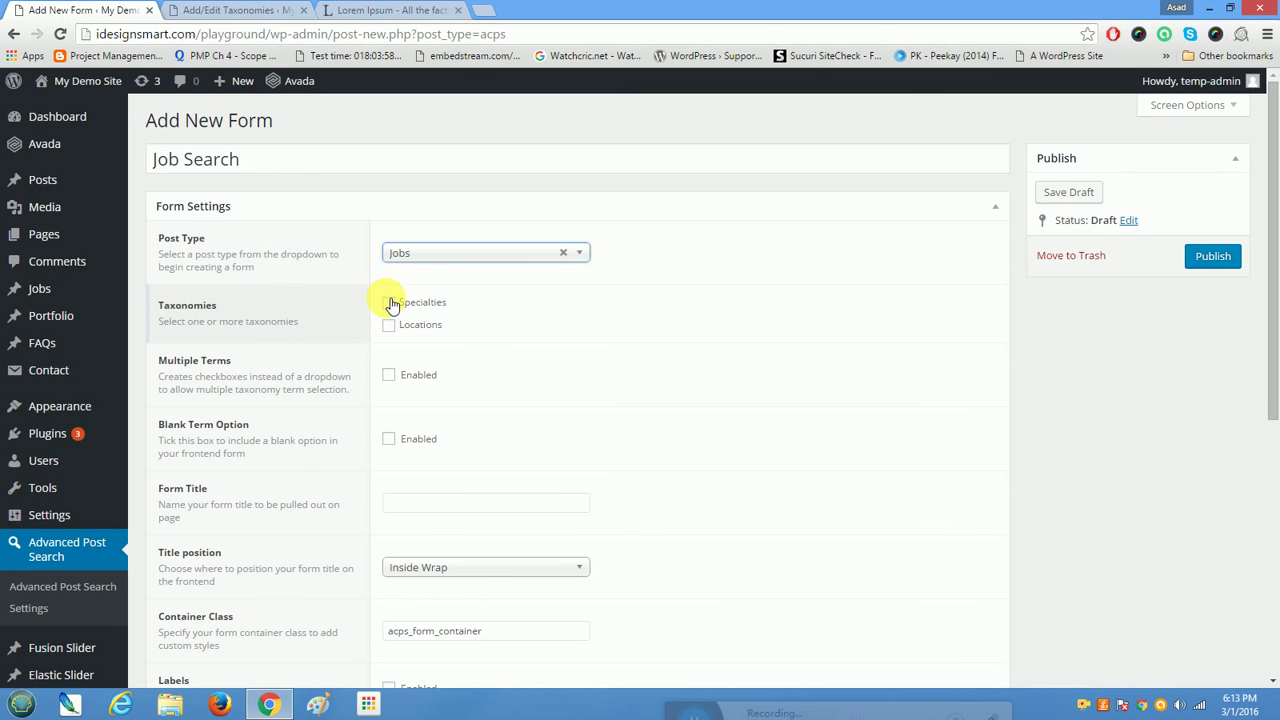
click(390, 304)
click(392, 328)
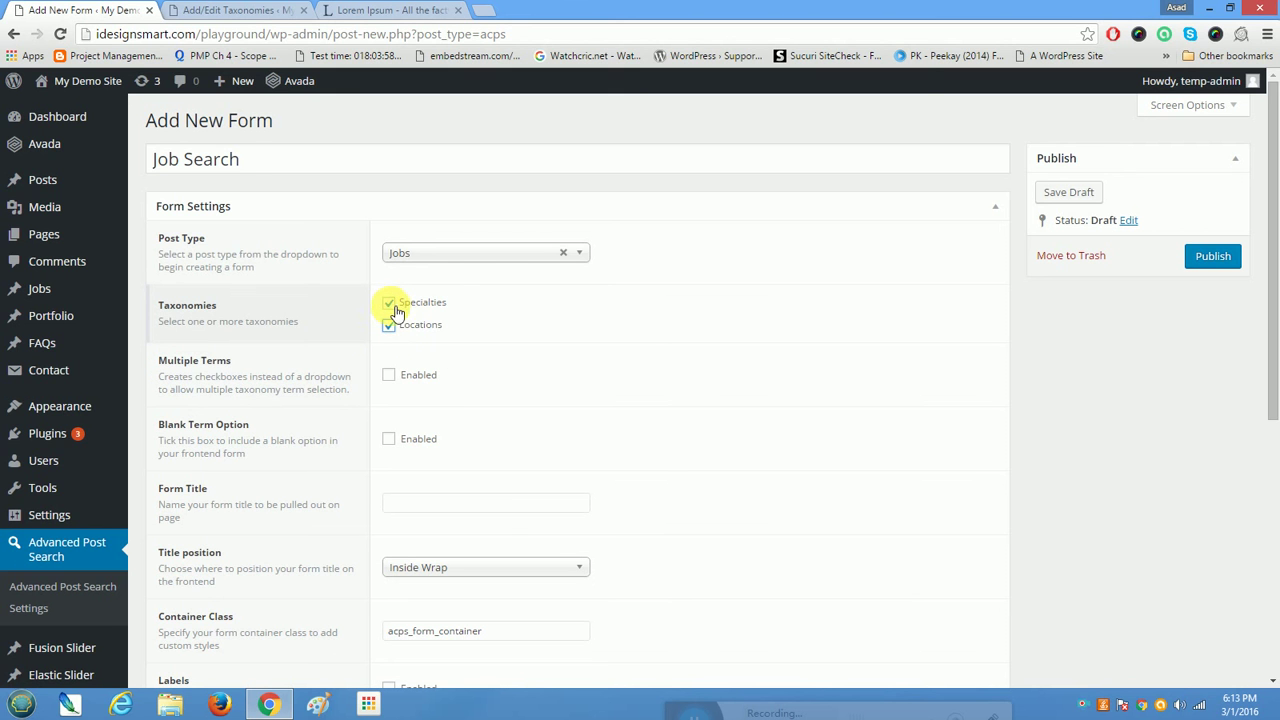
click(389, 325)
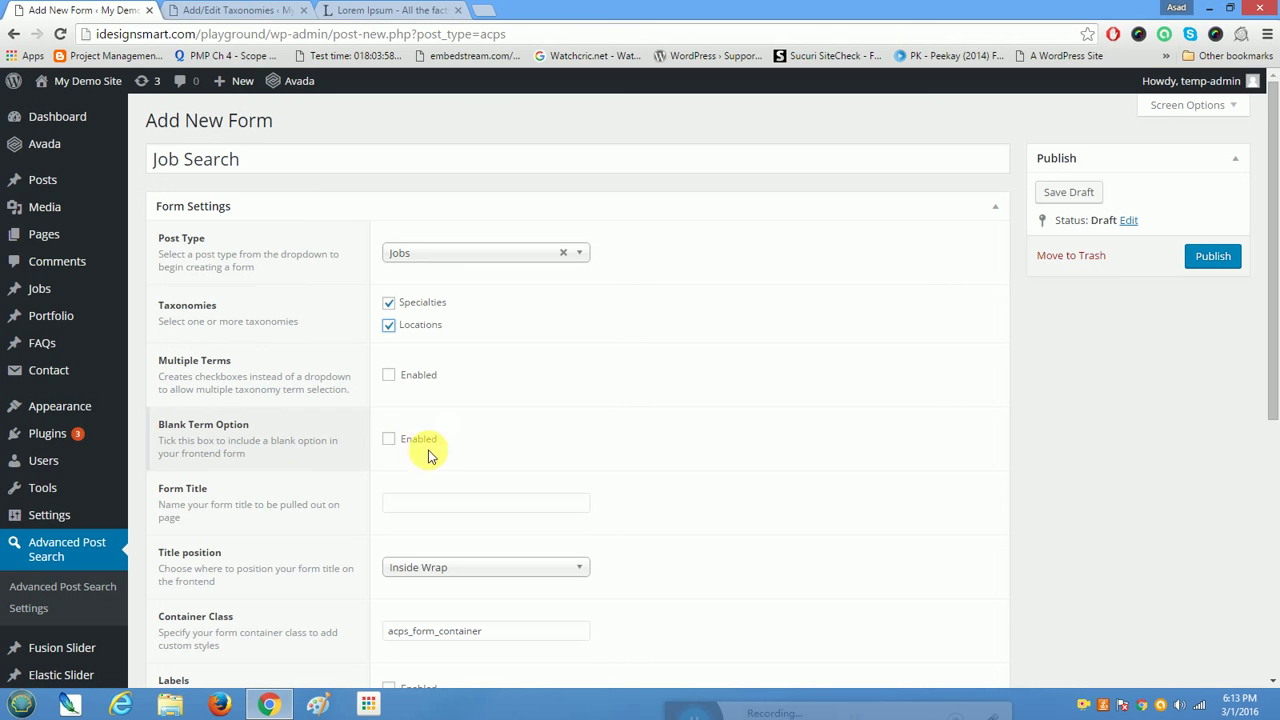
- Enable the blank term option and set the form title to "Job Search"
click(389, 440)
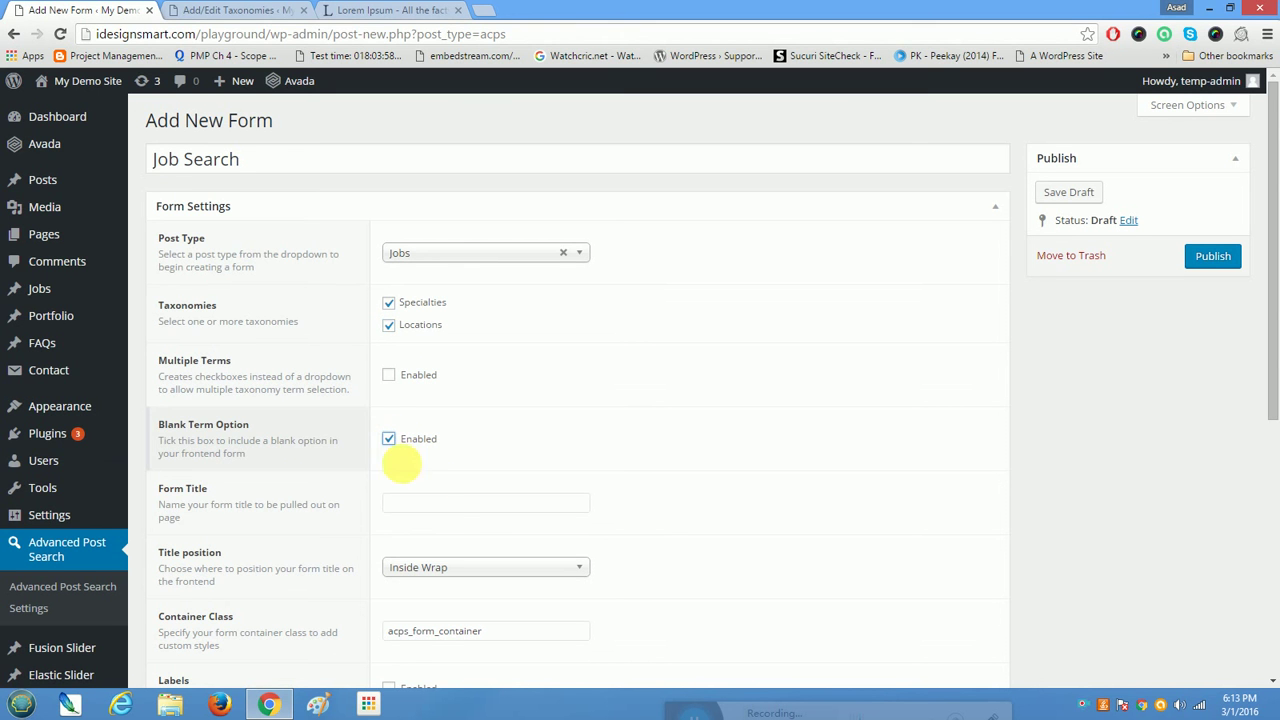
click(444, 506)
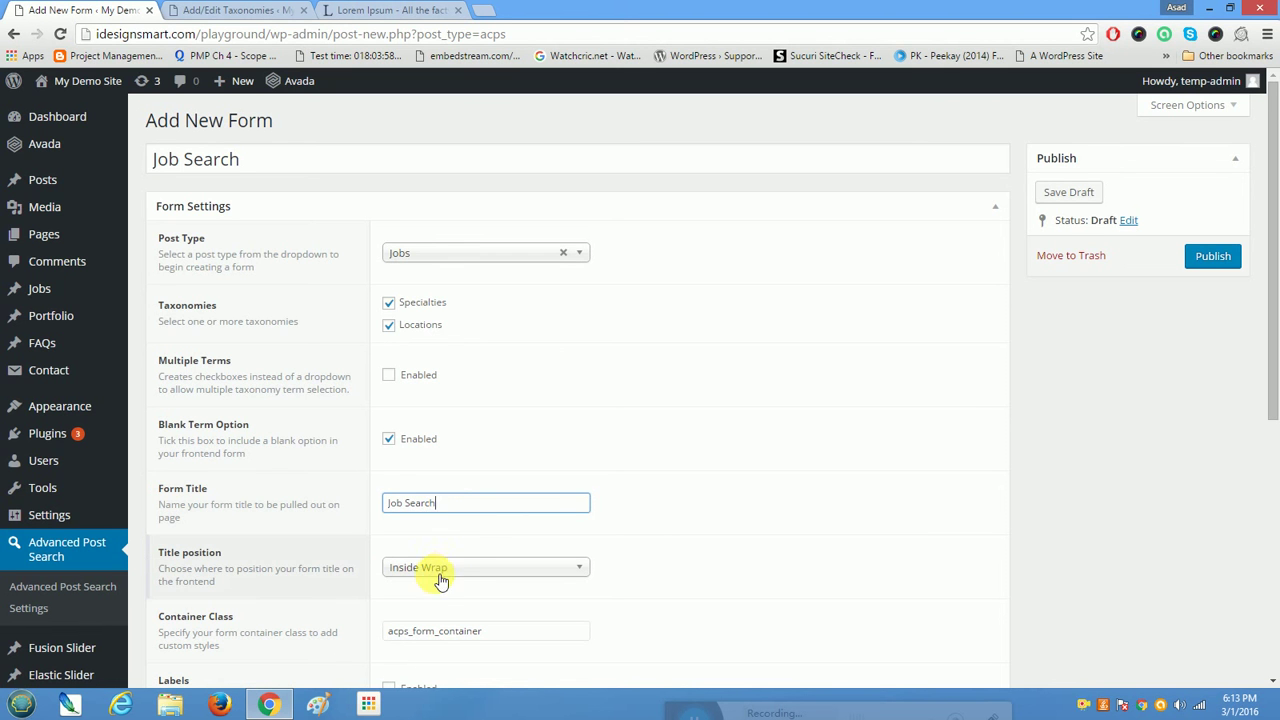
scroll(455, 573, down, 2)
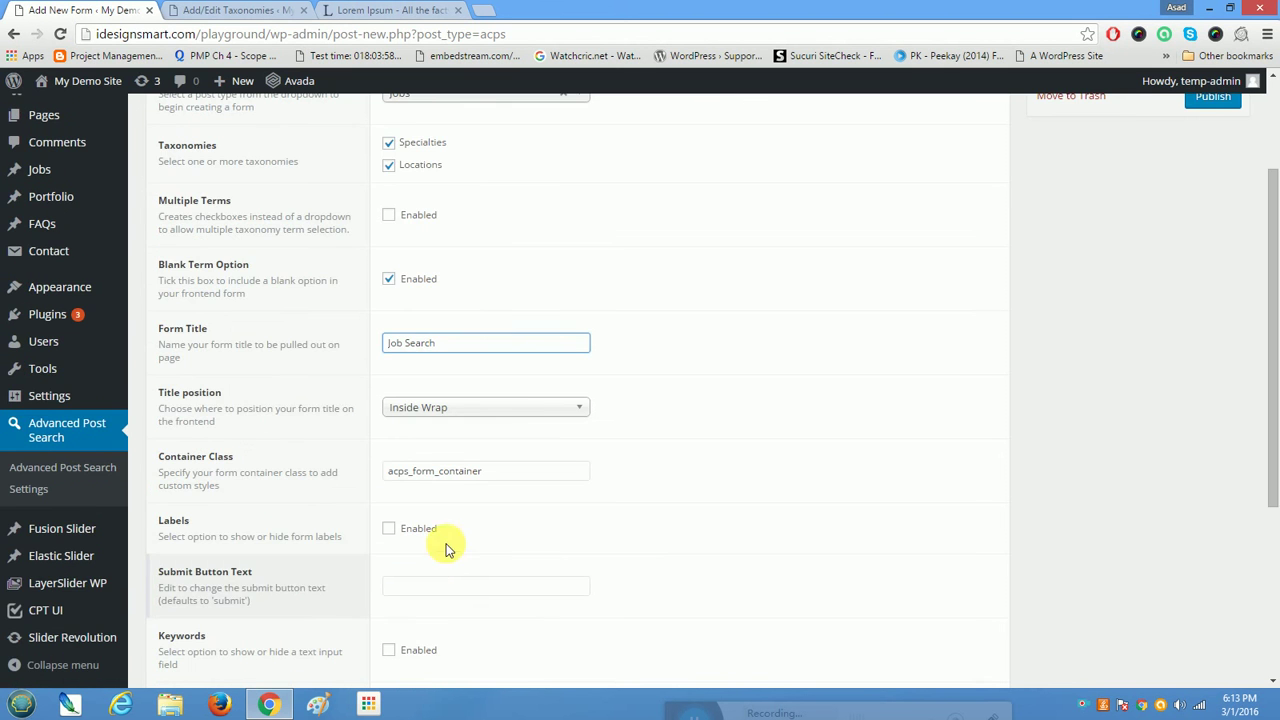
scroll(651, 429, up, 2)
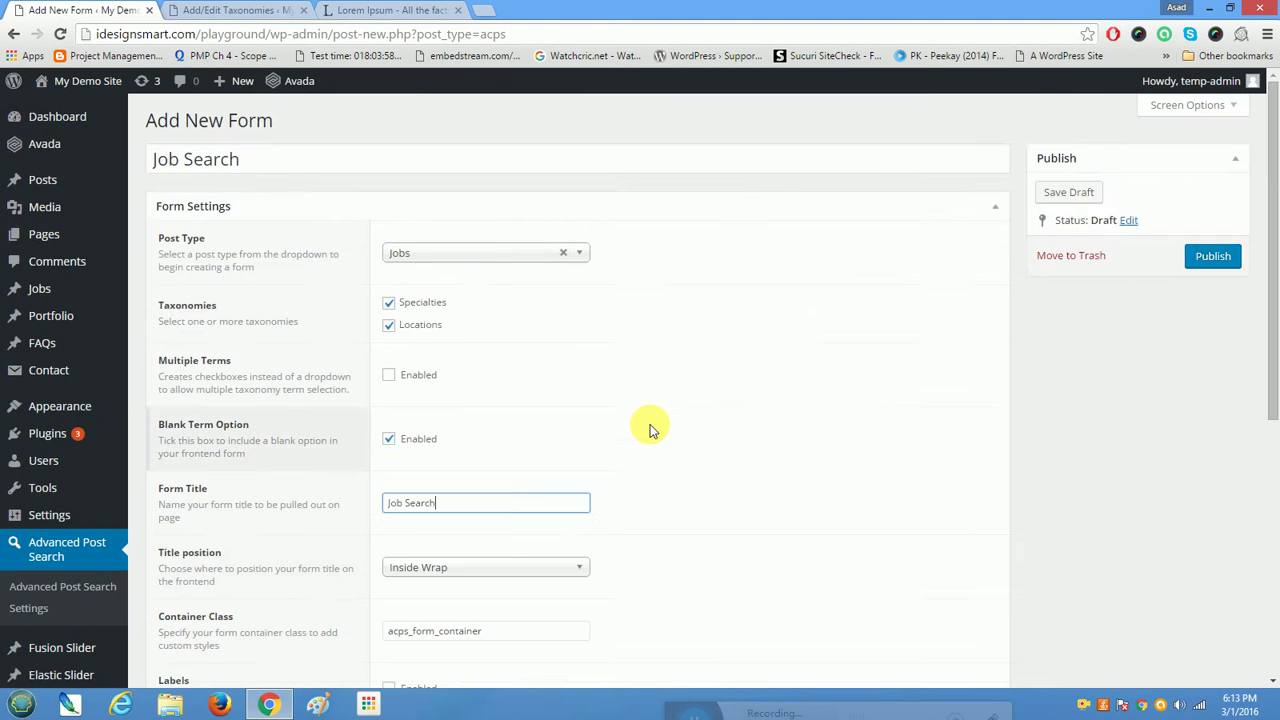
- Set the form's submit button text to "Search Jobs"
scroll(651, 429, down, 6)
scroll(651, 429, up, 2)
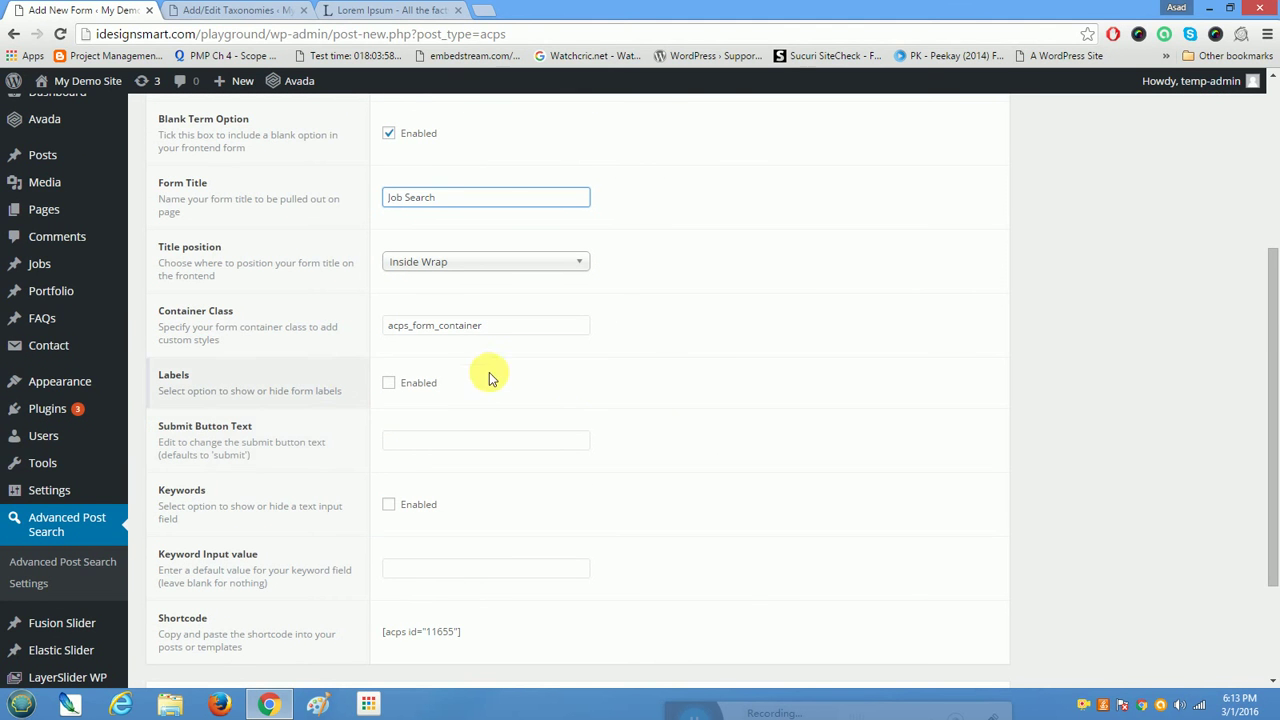
click(520, 442)
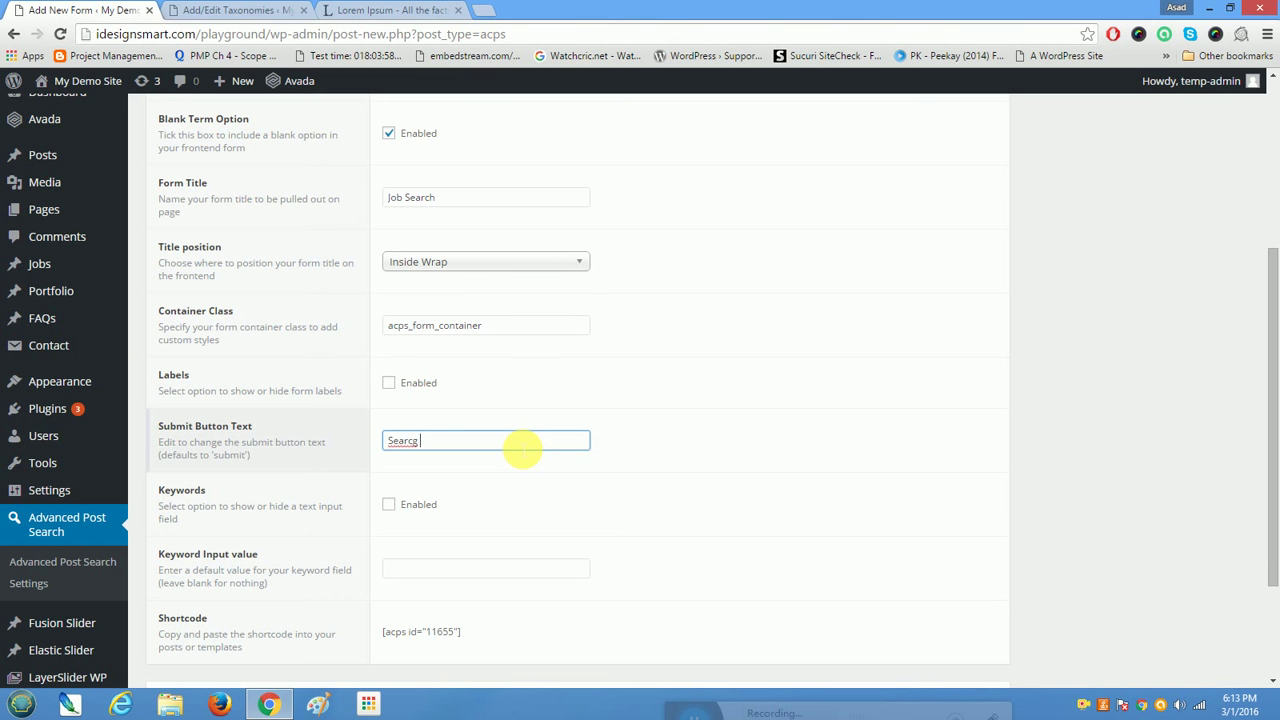
text(Searcg)
key(BackSpace)
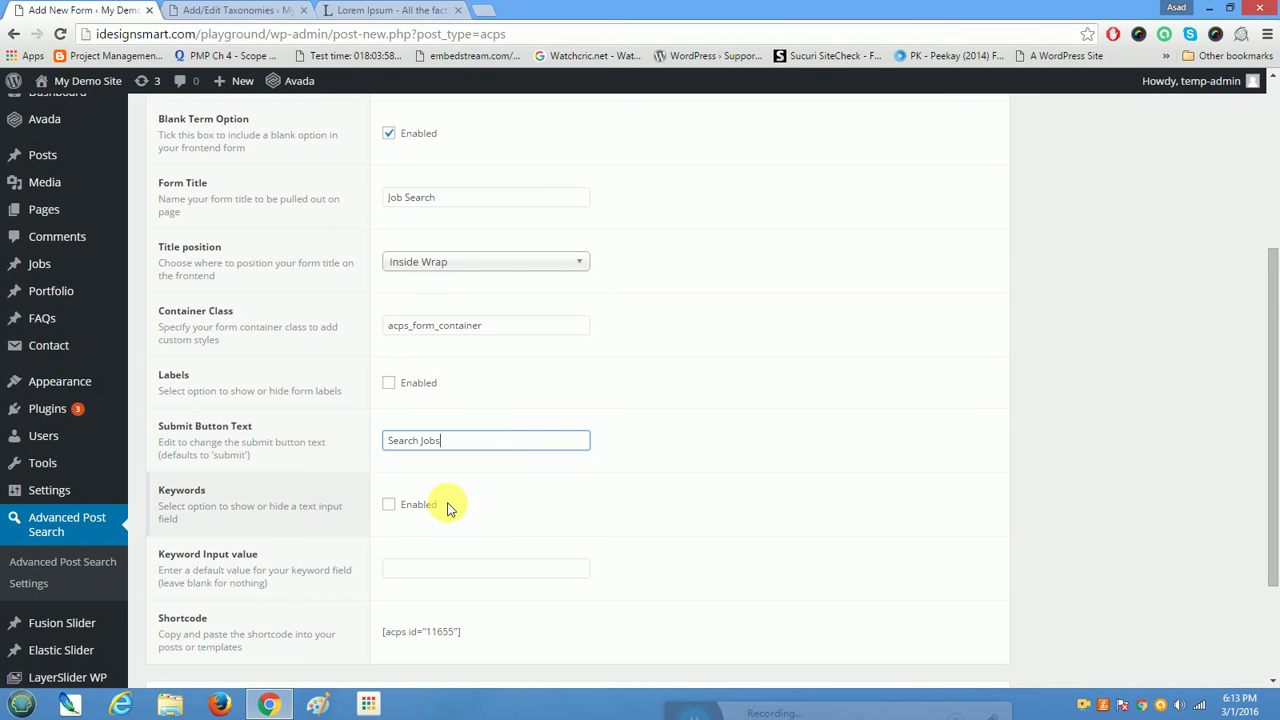
- Enable the keywords field and set its default input value to "Enter Text or Location"
click(390, 505)
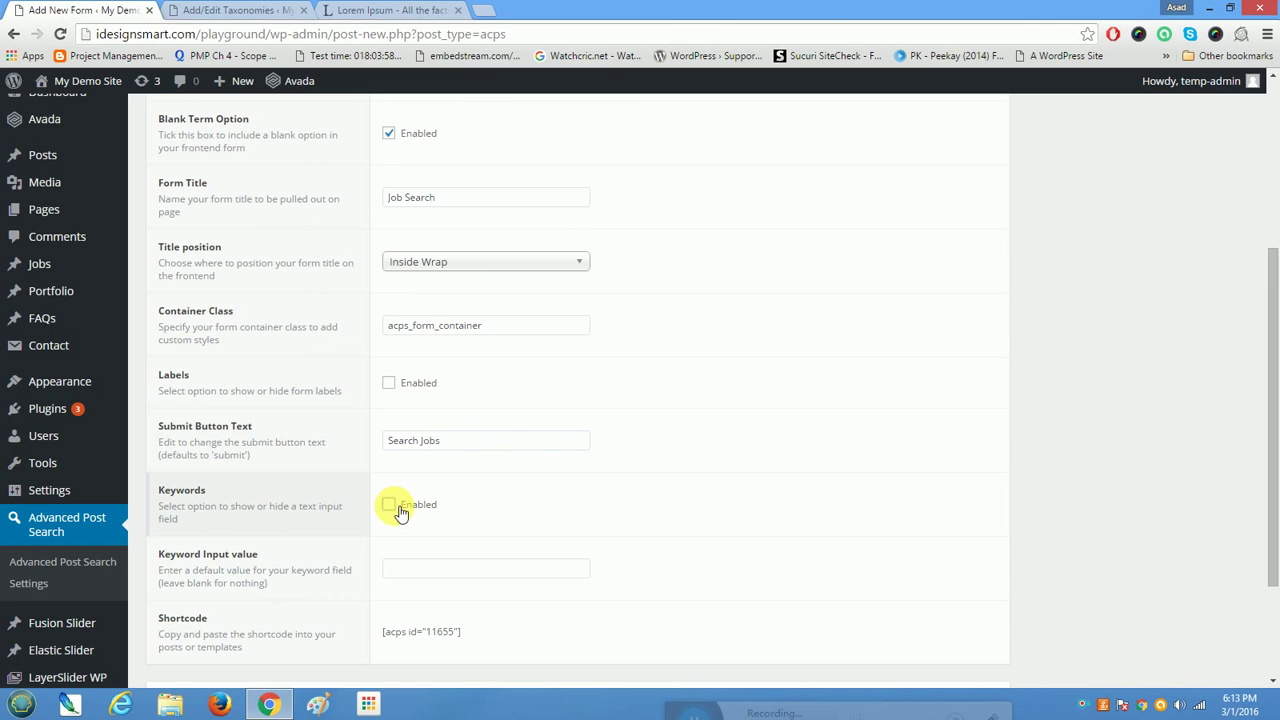
scroll(586, 528, down, 2)
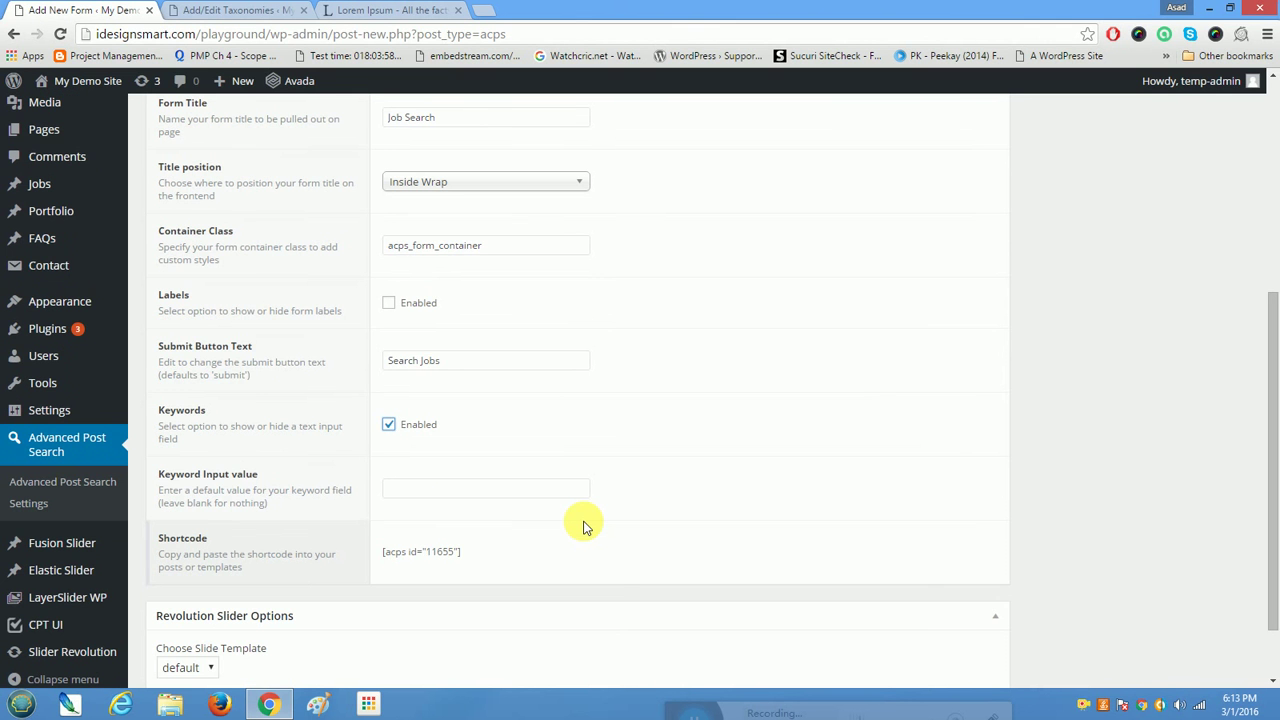
click(508, 489)
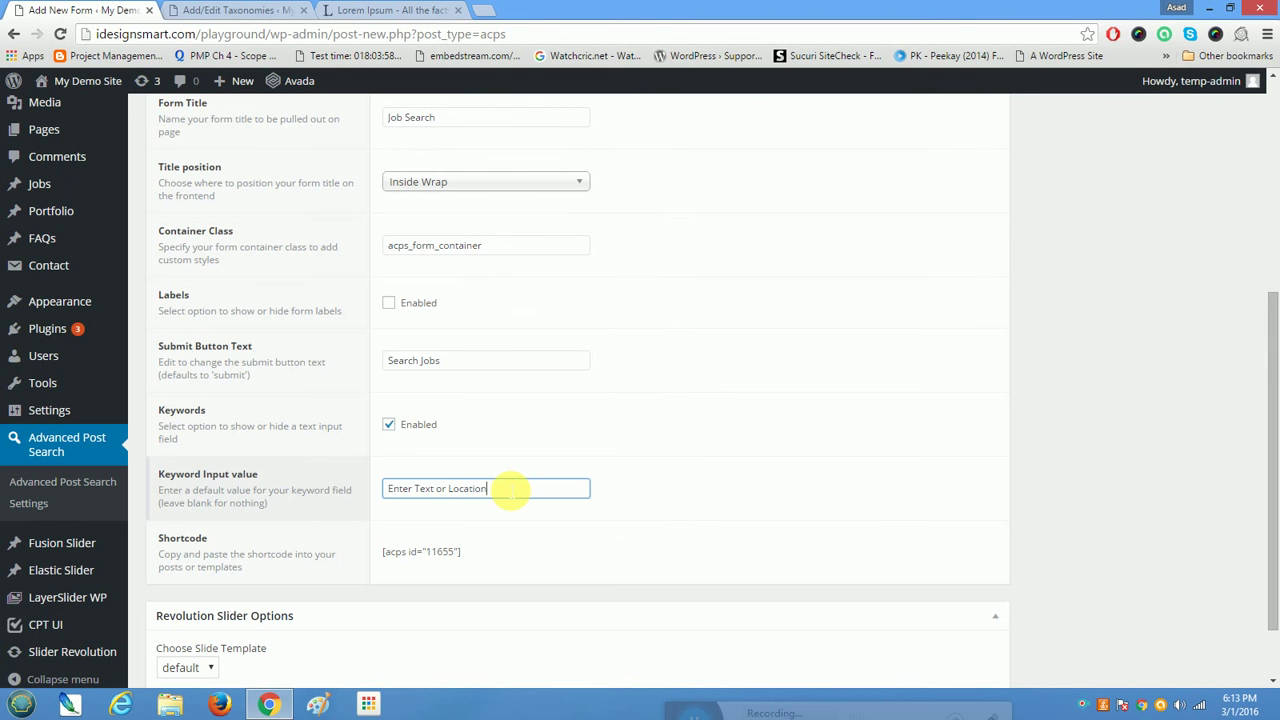
- Copy the search form's shortcode [acps id="11655"]
double_click(445, 553)
drag(445, 553, 380, 551)
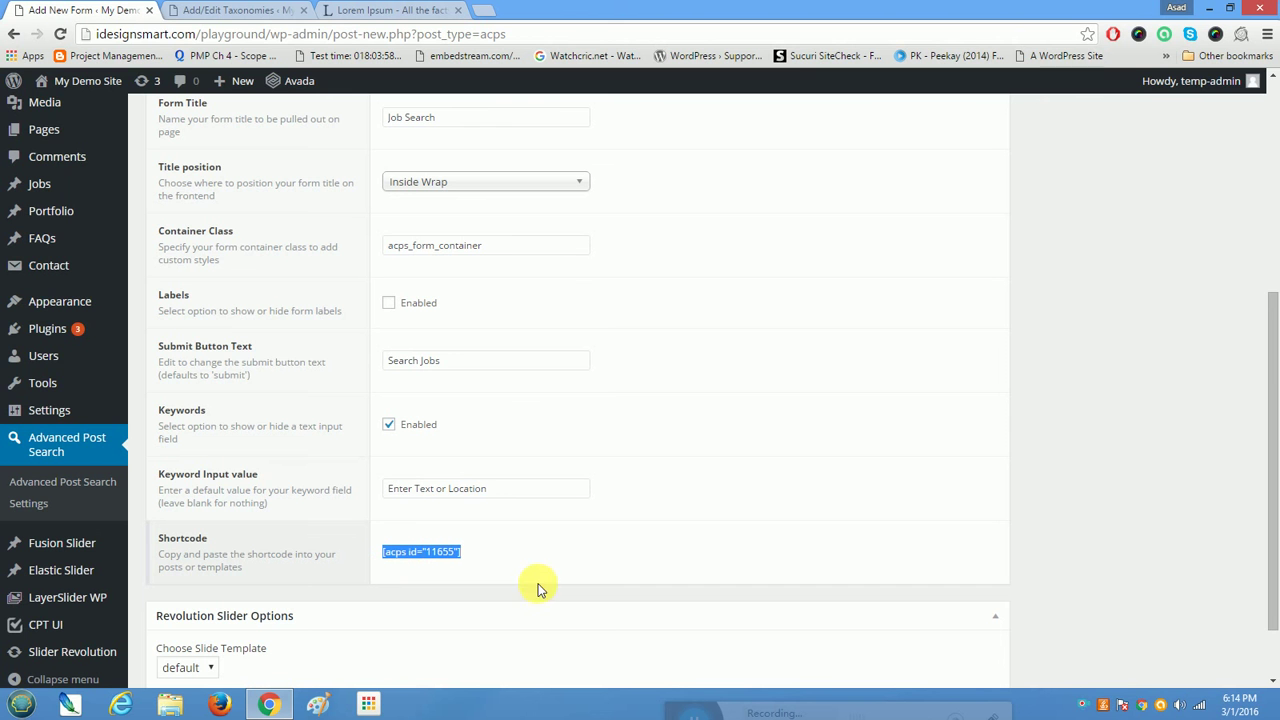
right_click(447, 556)
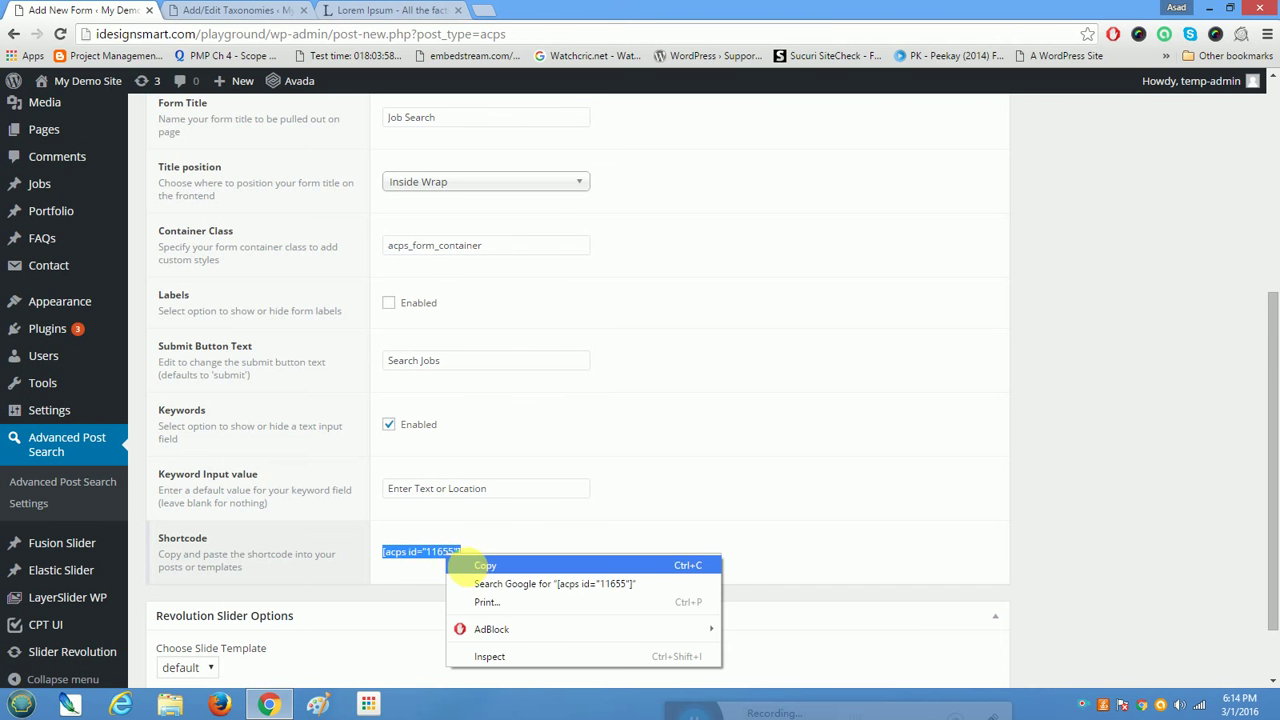
click(476, 568)
- Publish the Job Search form, then save it again with an update
scroll(476, 567, down, 1)
scroll(476, 567, up, 5)
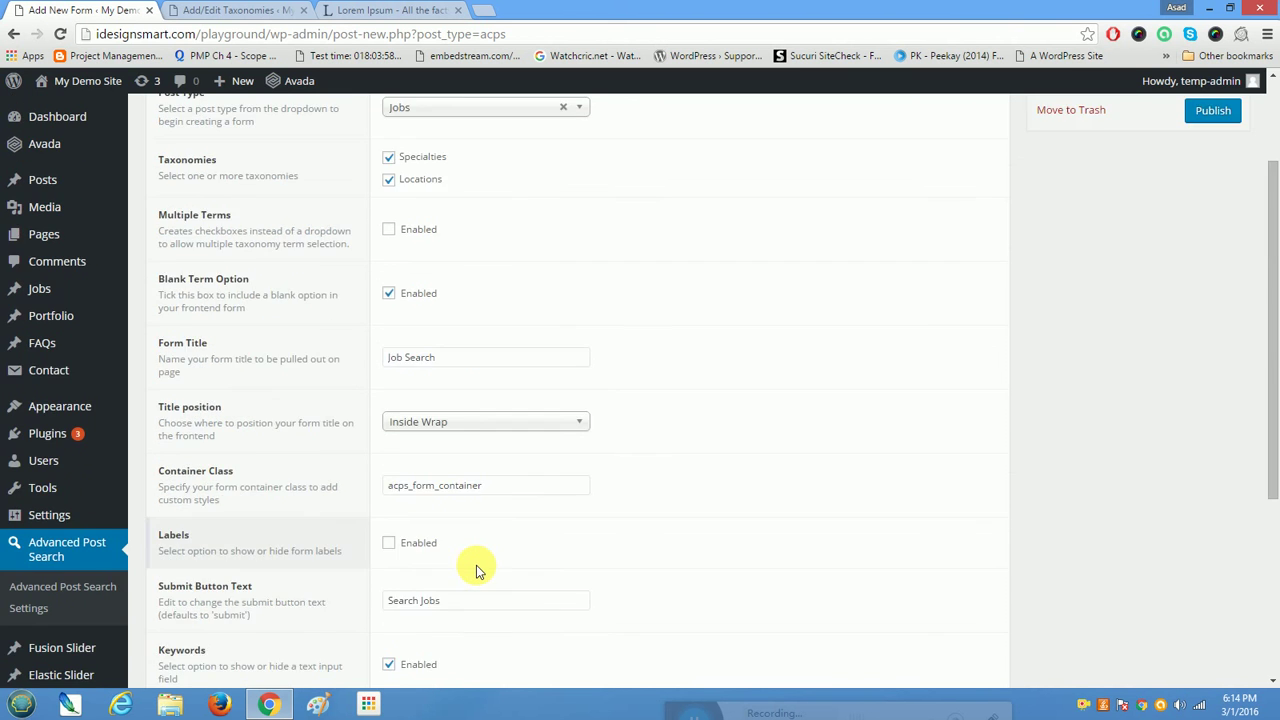
click(1217, 259)
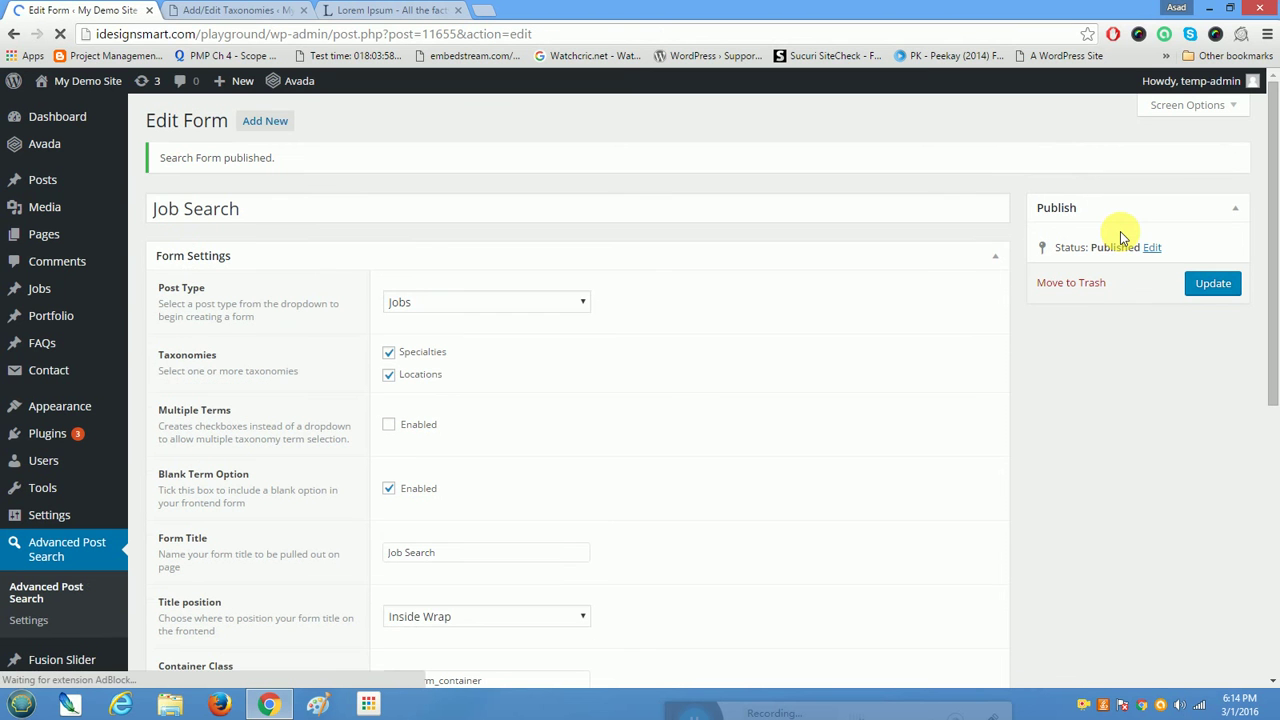
click(1212, 283)
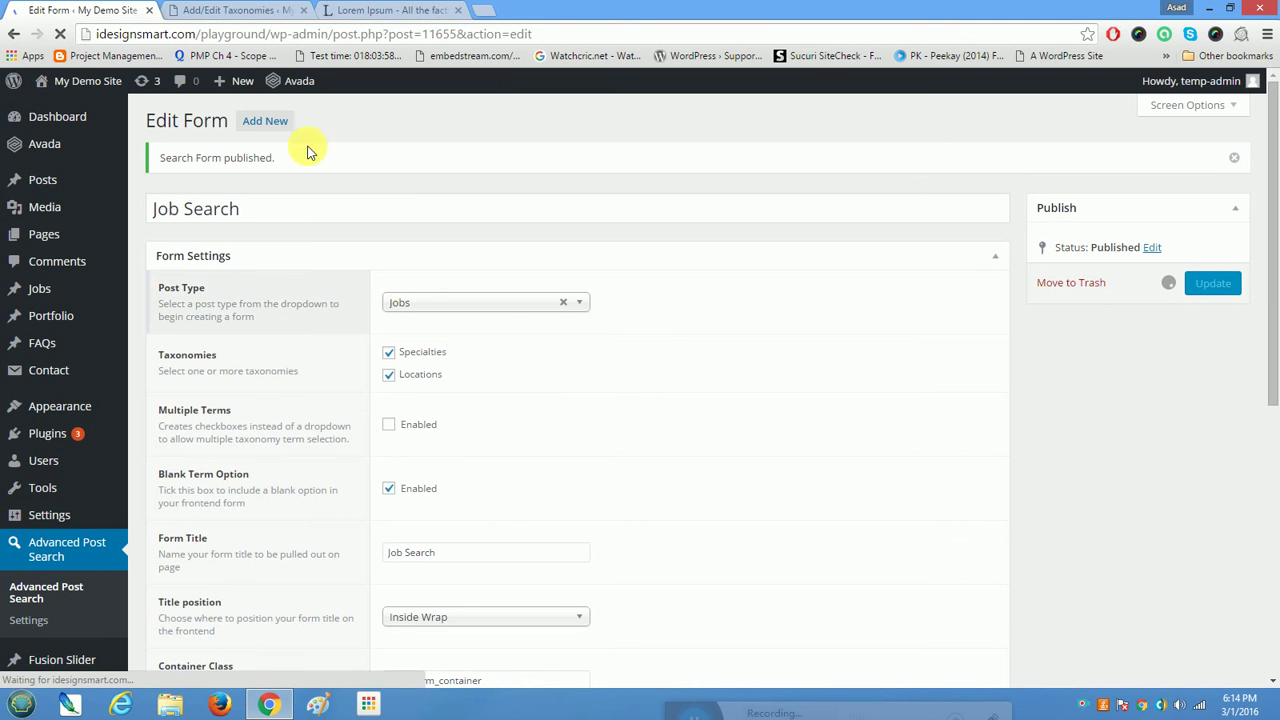
- Create a new page titled "Test" containing the shortcode [acps id="11655"] and publish it
mouse_move(108, 85)
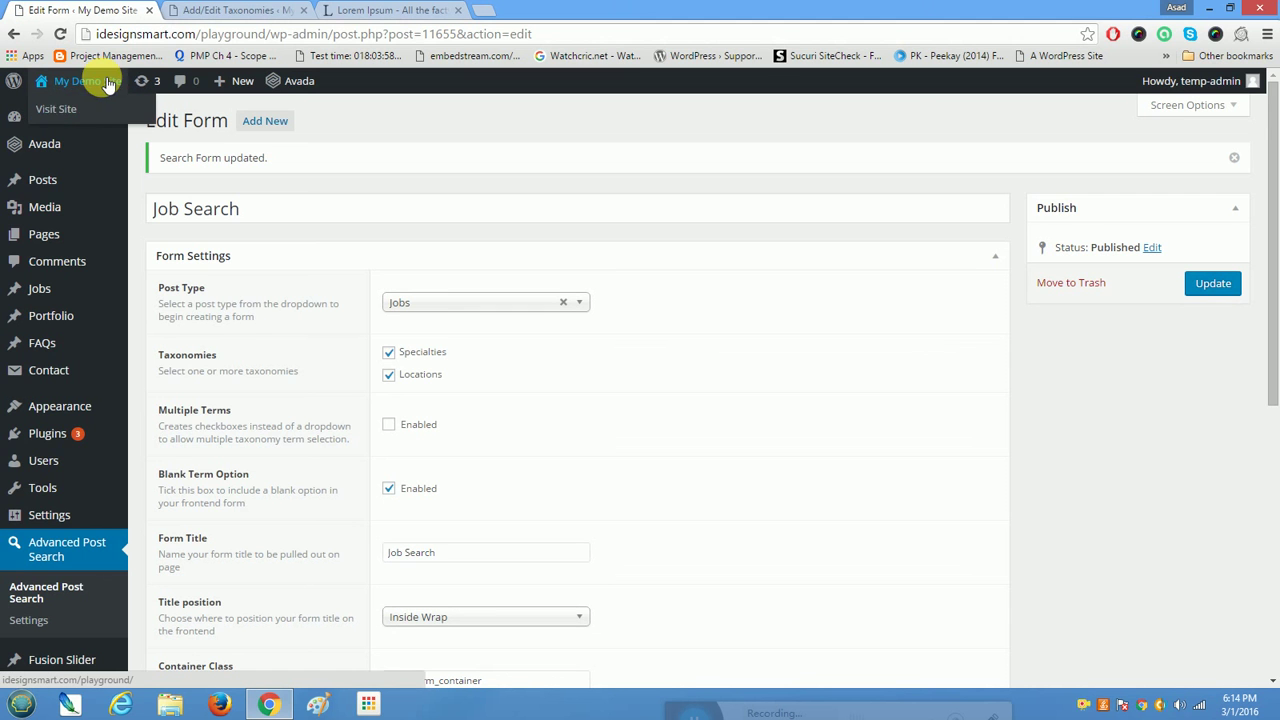
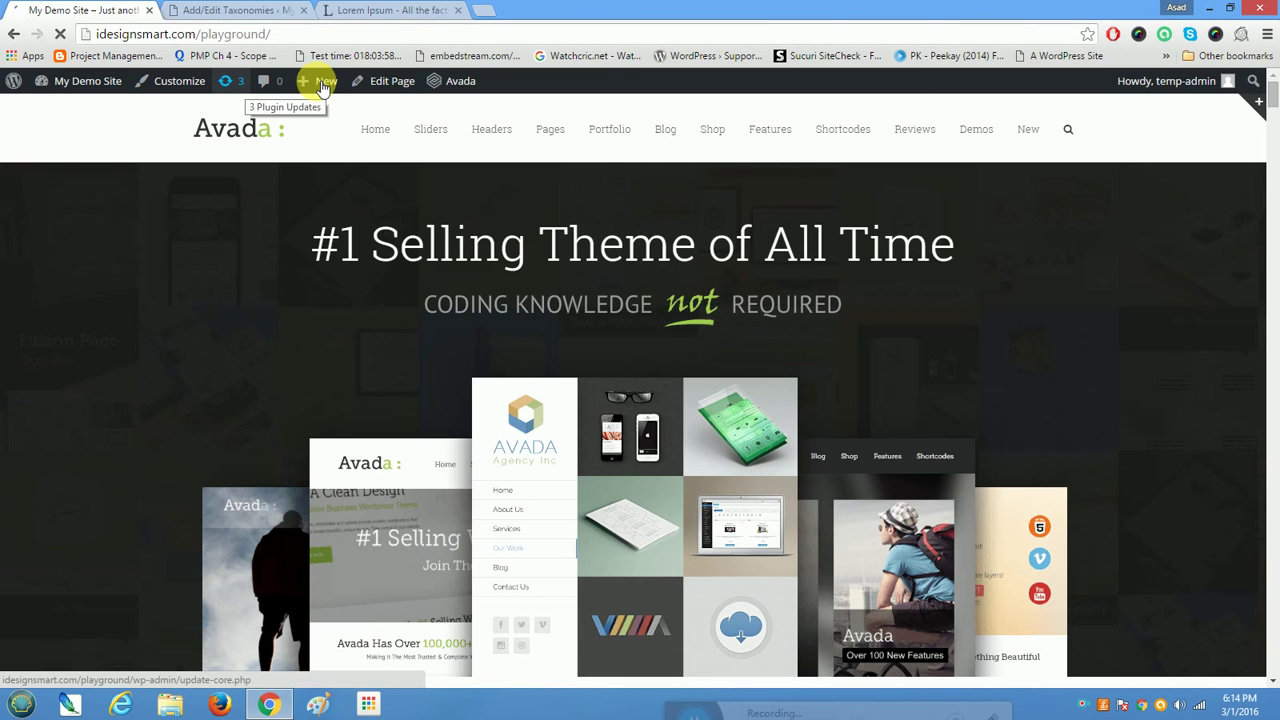
mouse_move(322, 88)
click(310, 152)
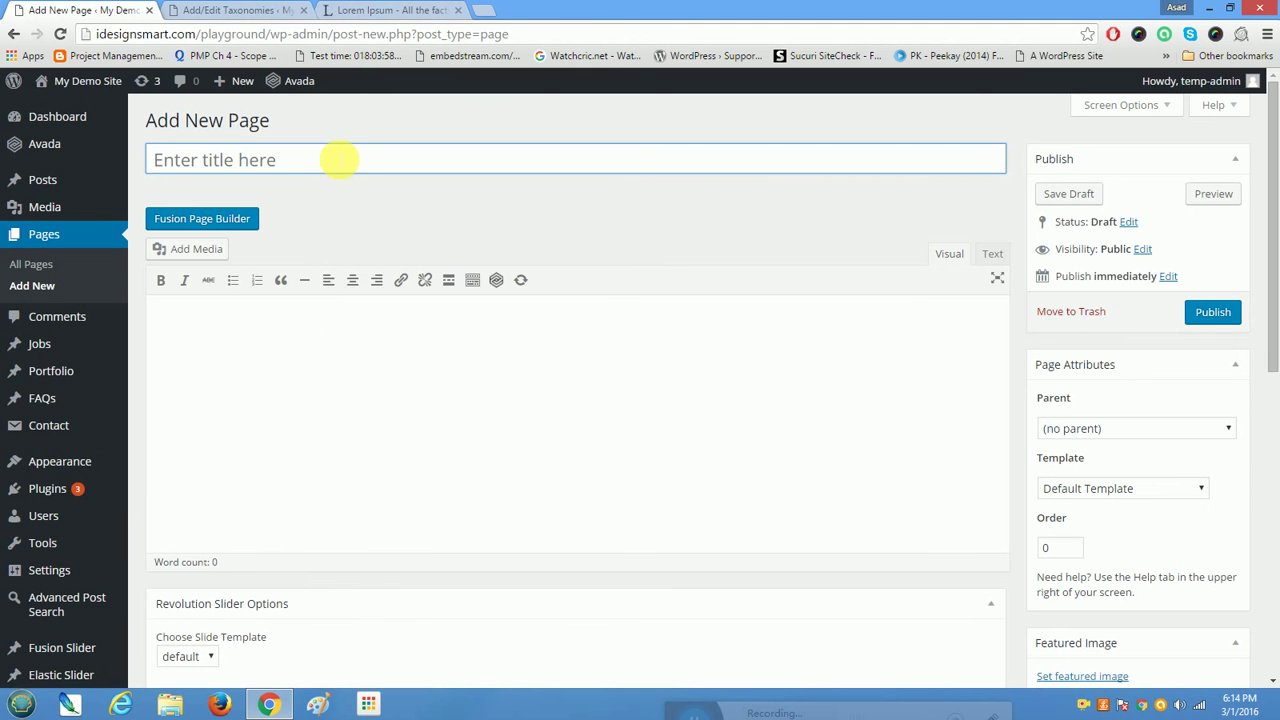
text(Test)
click(285, 368)
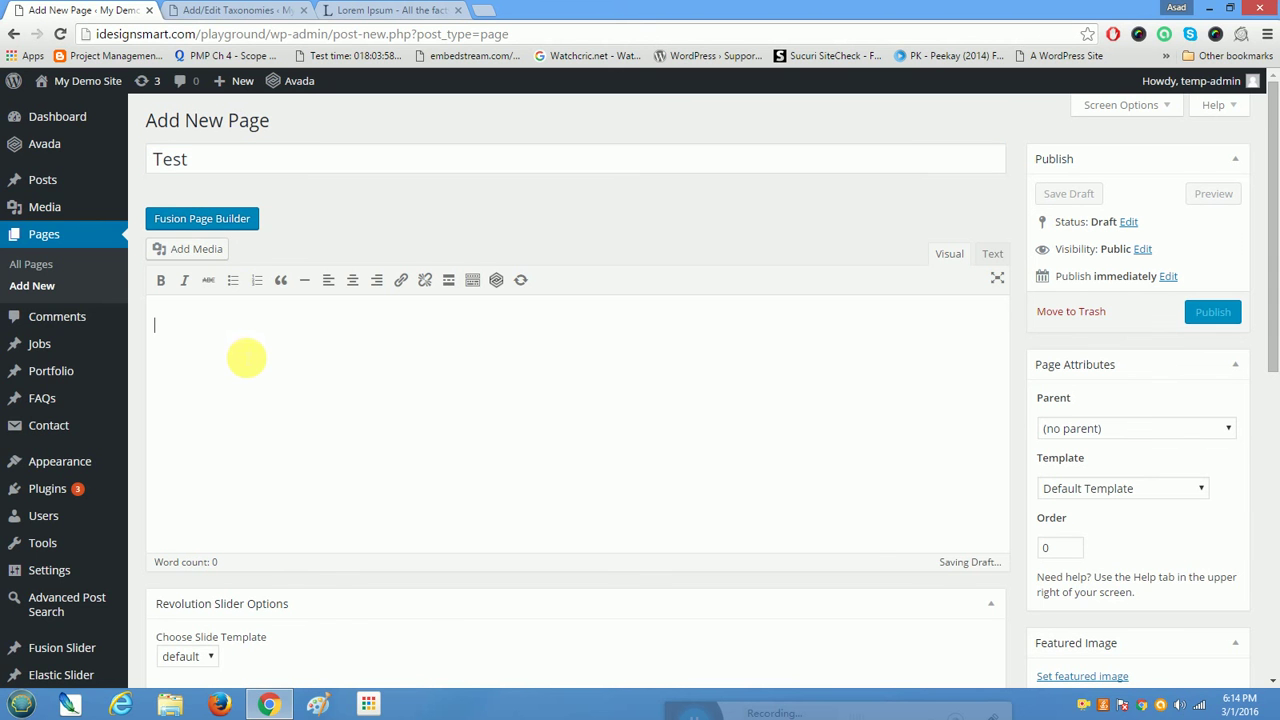
text([acps id="11655"])
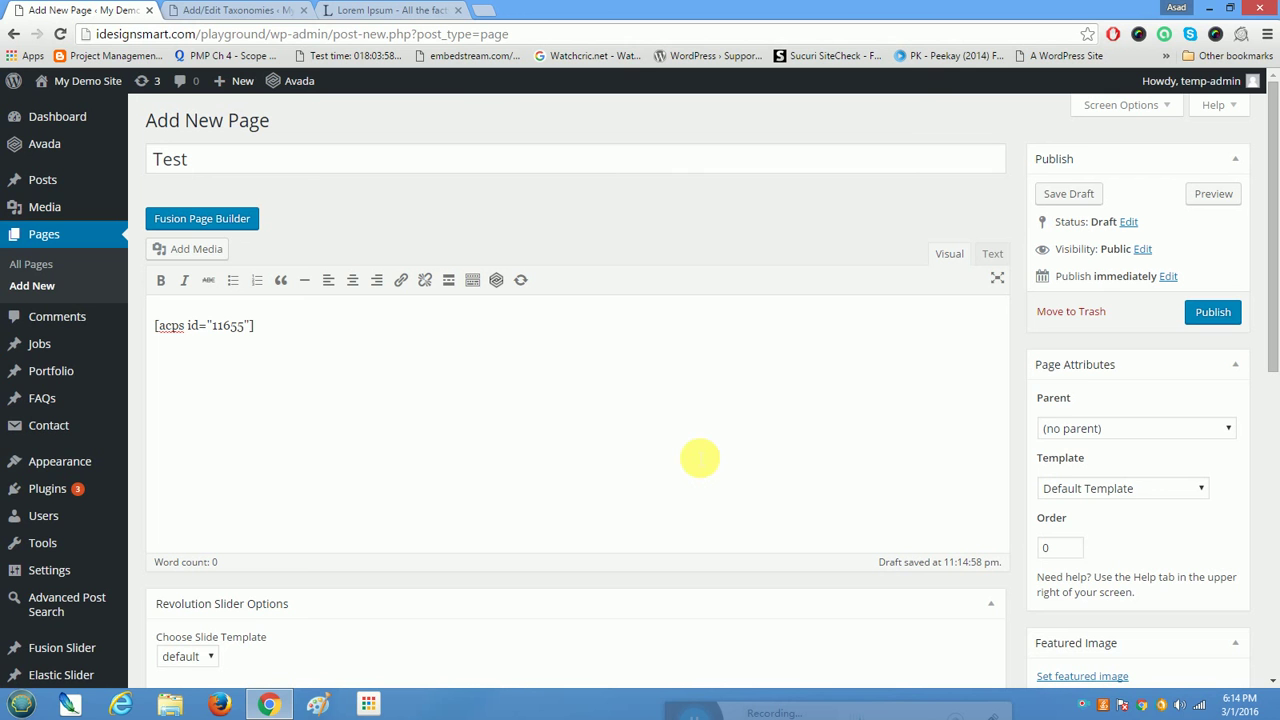
click(1225, 316)
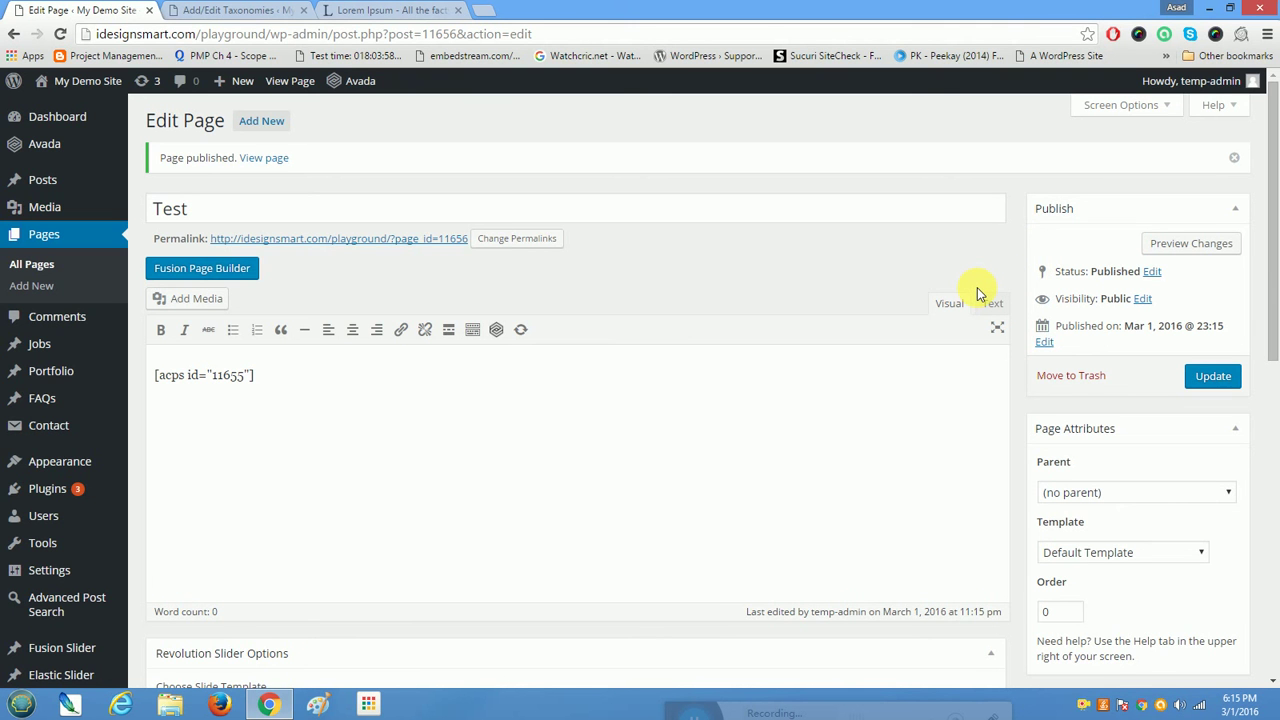
- View the published Test page on the site and enter "Engineering" as the job search keyword
scroll(877, 337, down, 6)
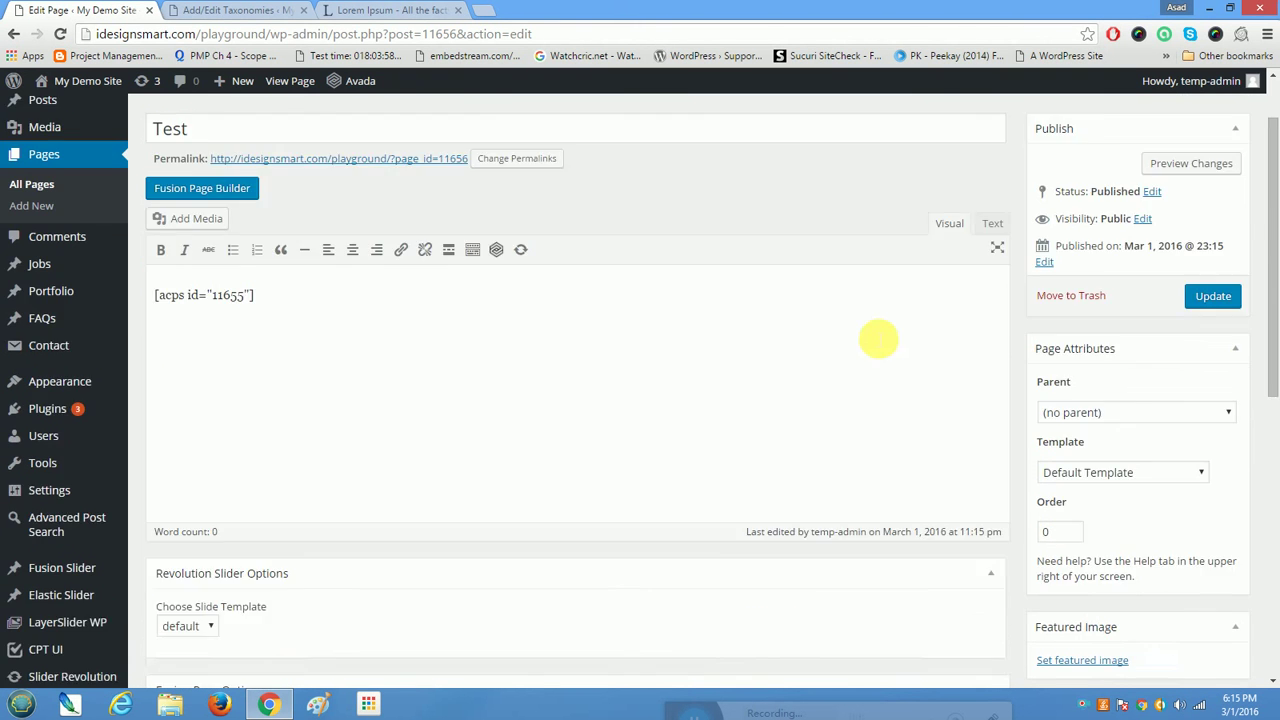
scroll(872, 345, up, 8)
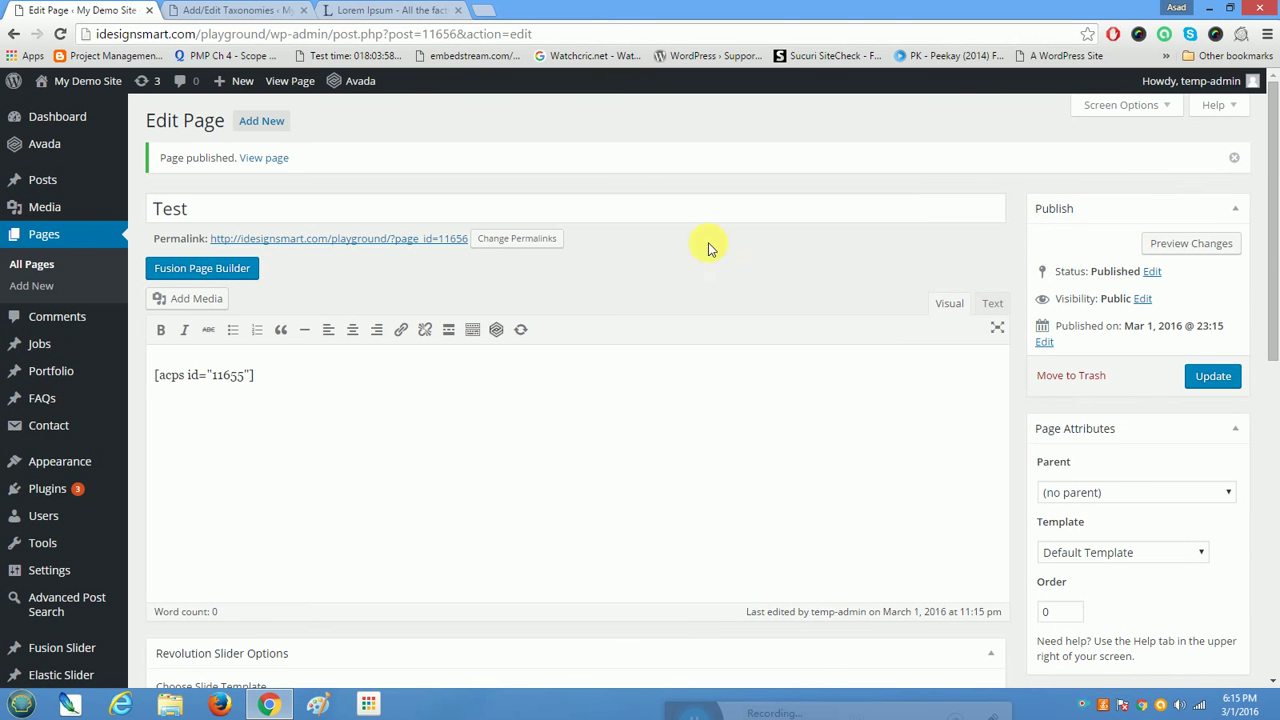
click(282, 86)
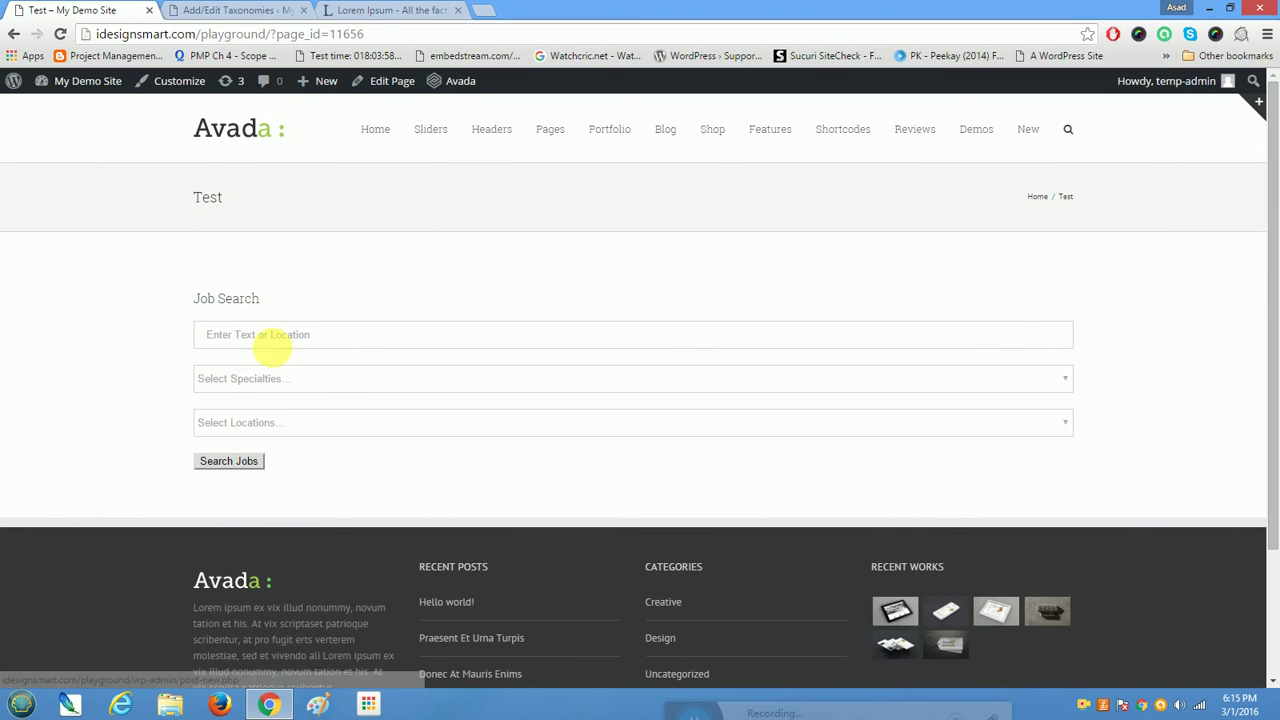
click(258, 335)
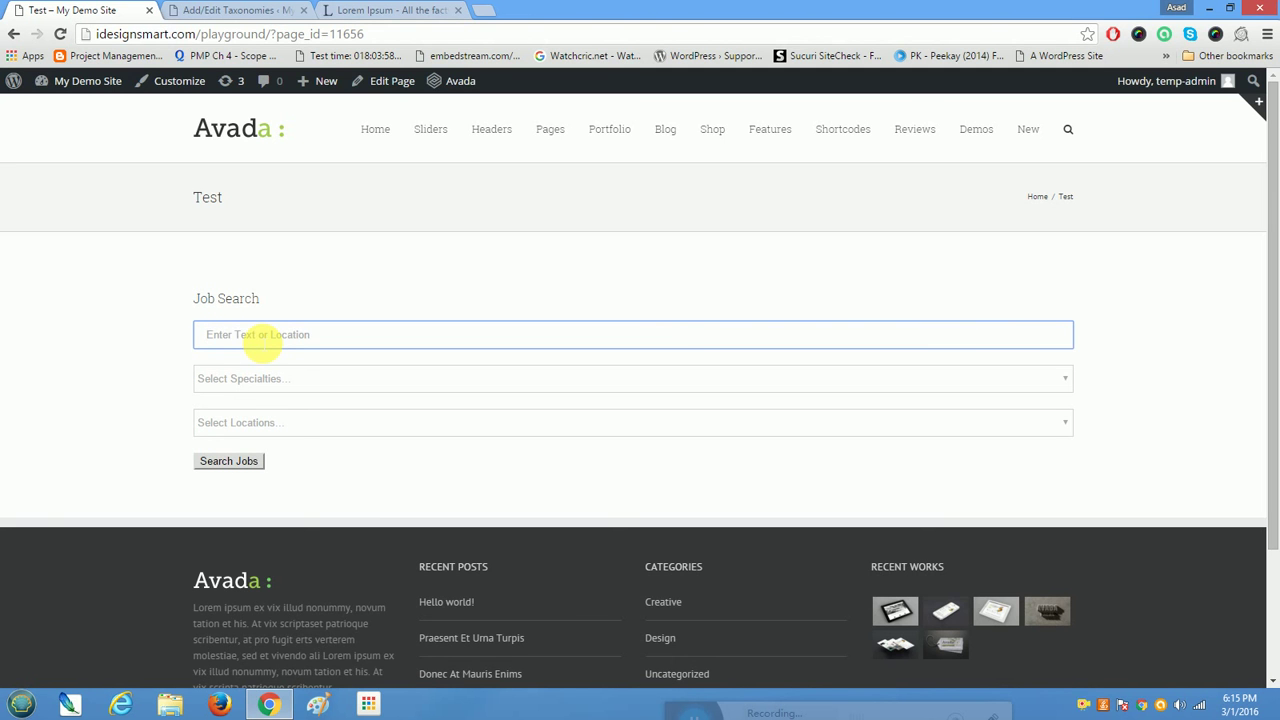
text(Engine)
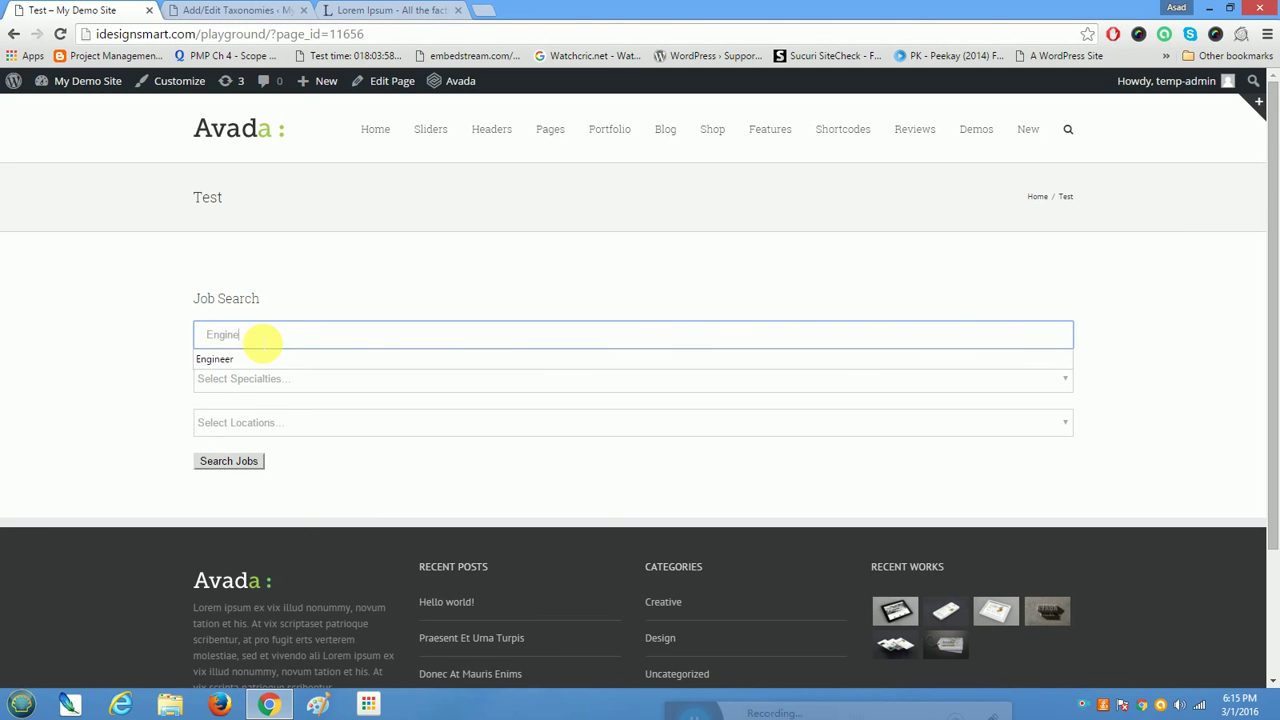
text(ing)
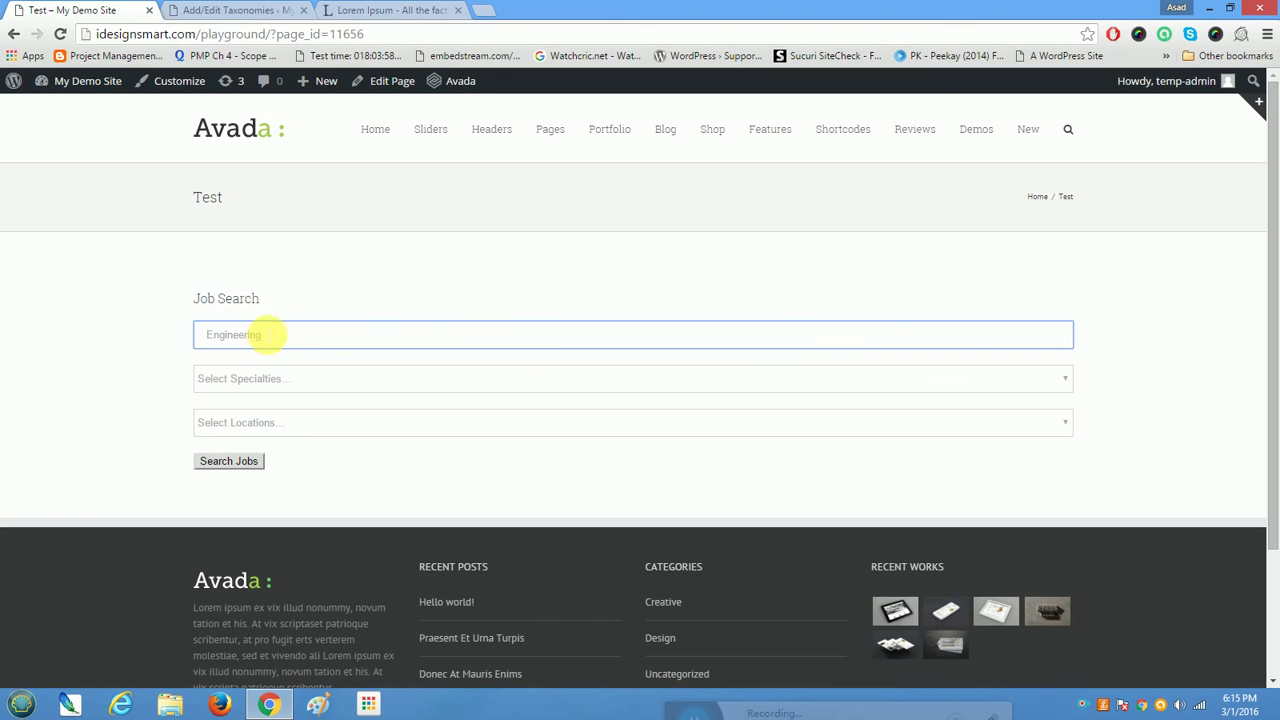
- Choose the Software specialty and the Georgia location, and run the job search
click(1066, 383)
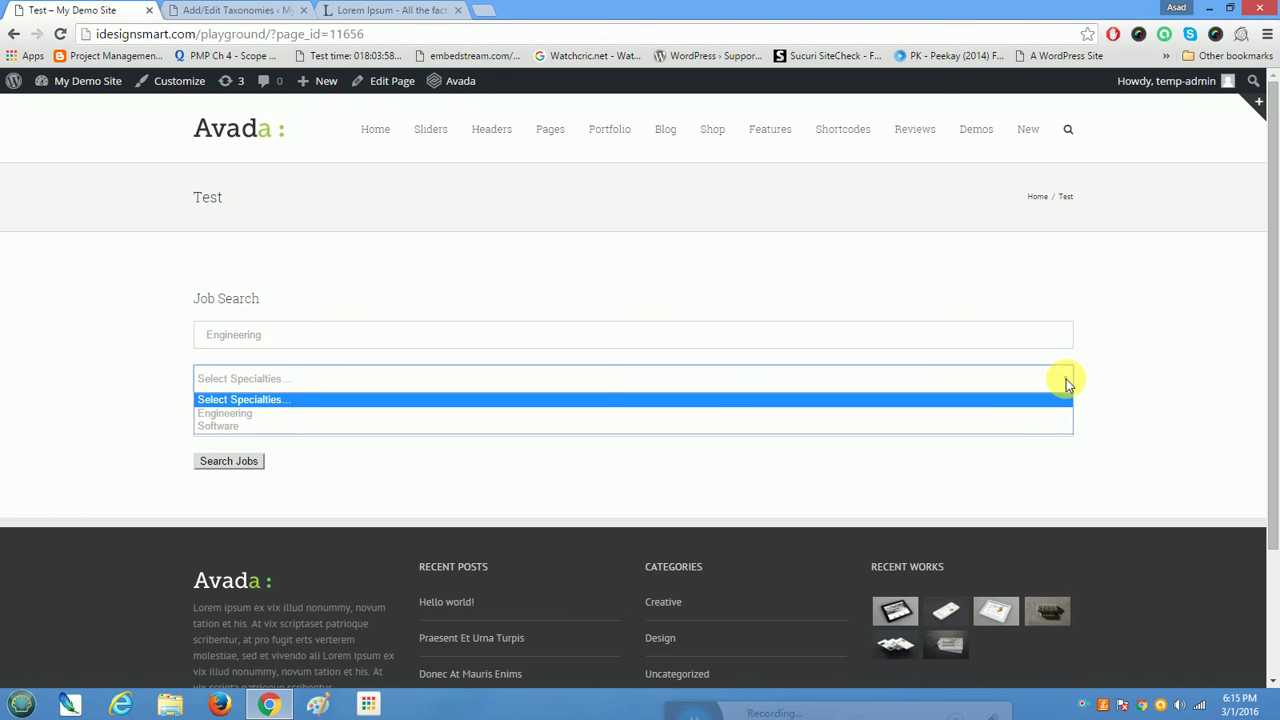
click(910, 414)
click(897, 375)
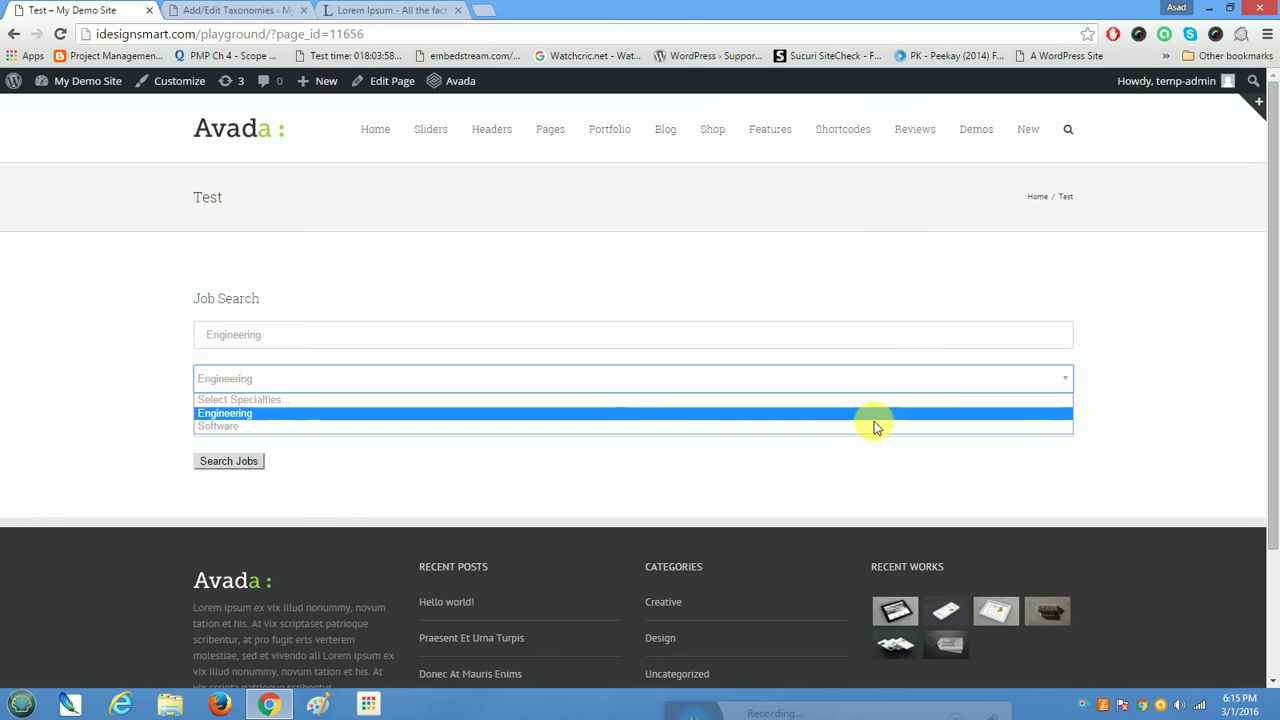
click(874, 424)
click(662, 423)
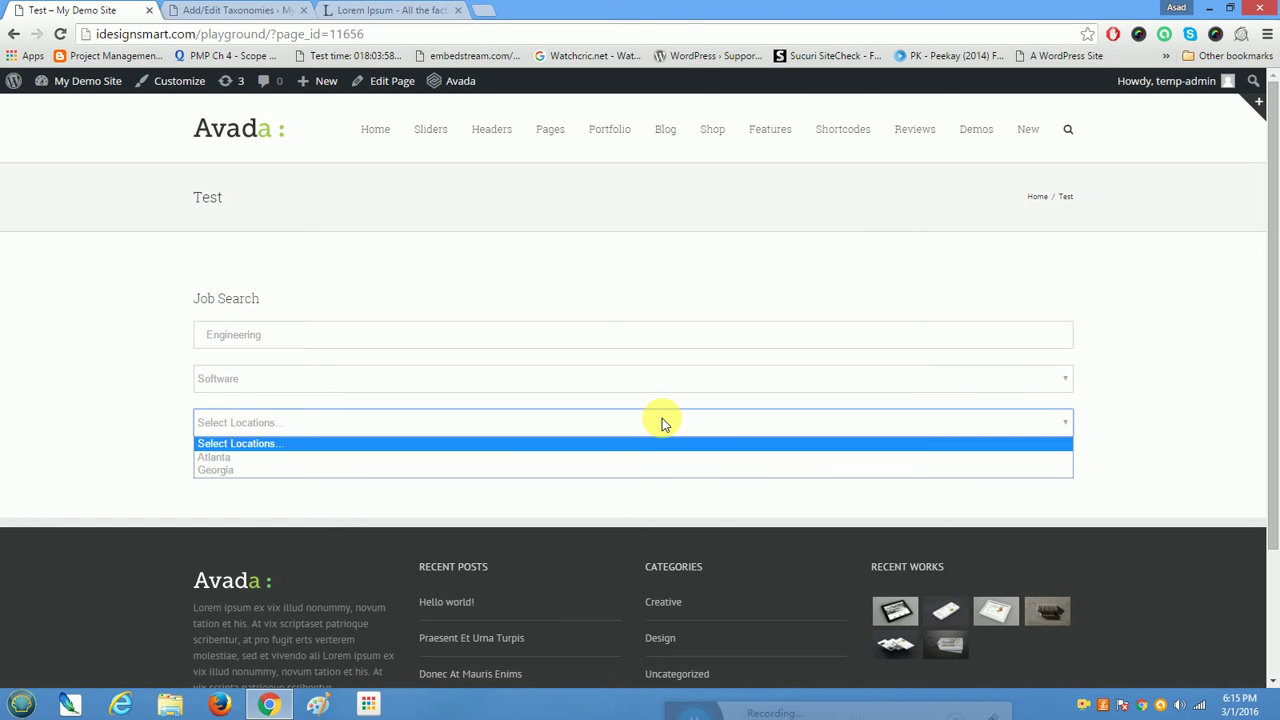
click(651, 468)
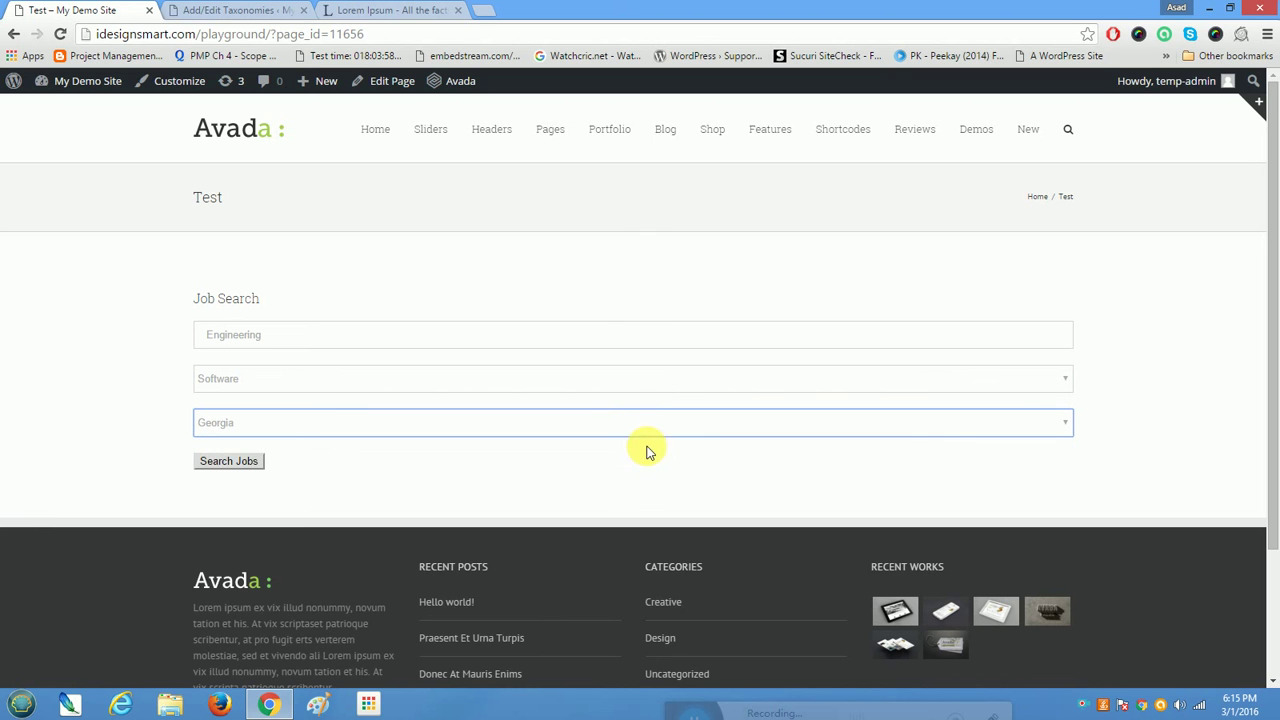
click(229, 462)
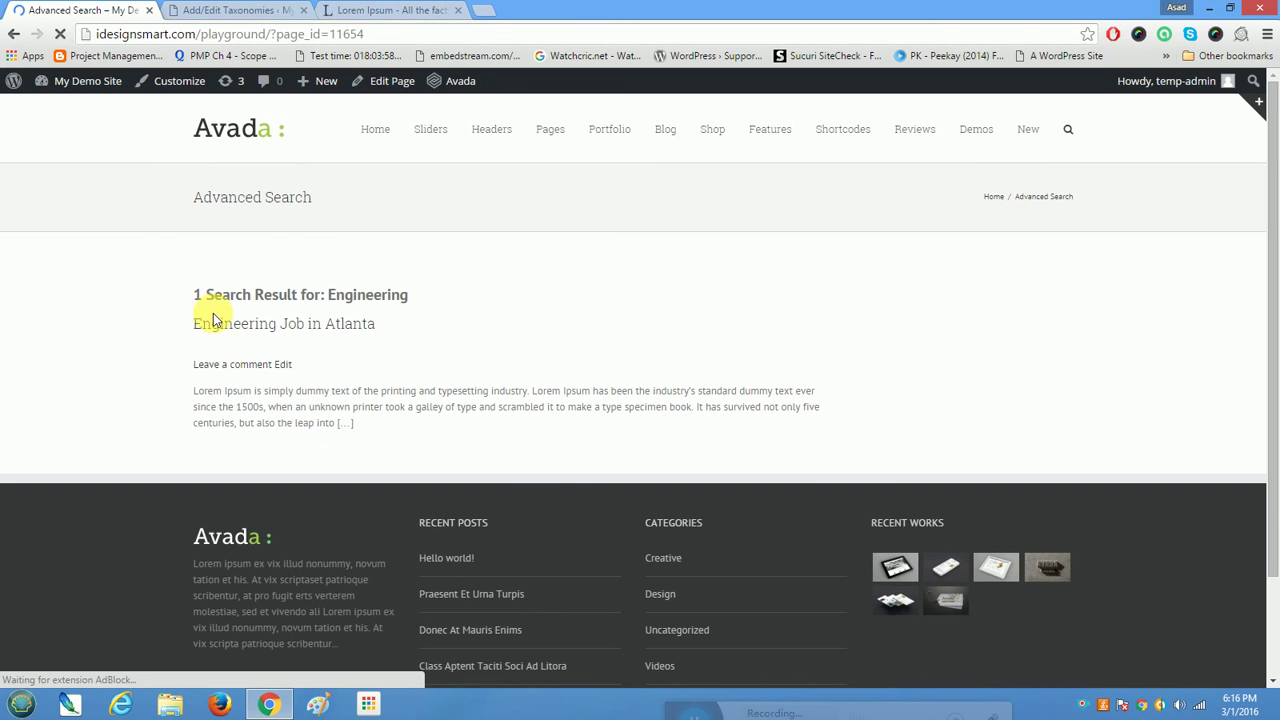
- Examine the search results page, then open the "Engineering Job in Atlanta" result and review its job posting
drag(180, 208, 366, 206)
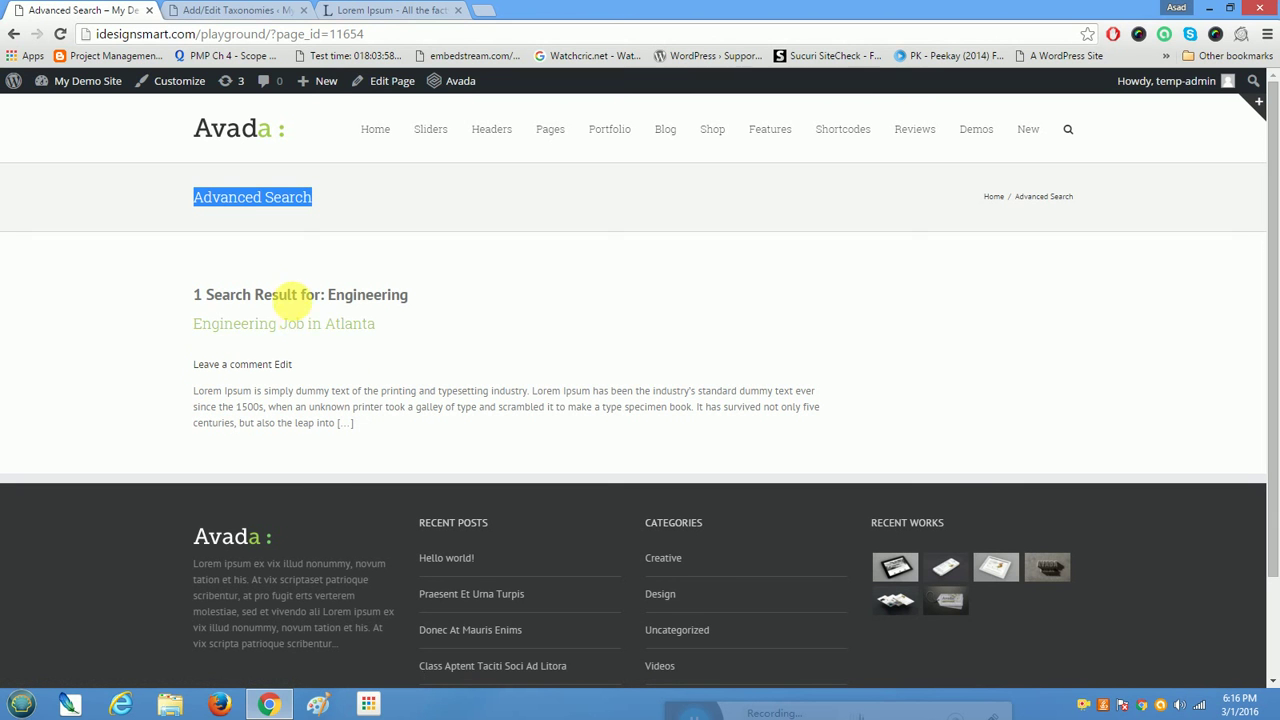
click(283, 329)
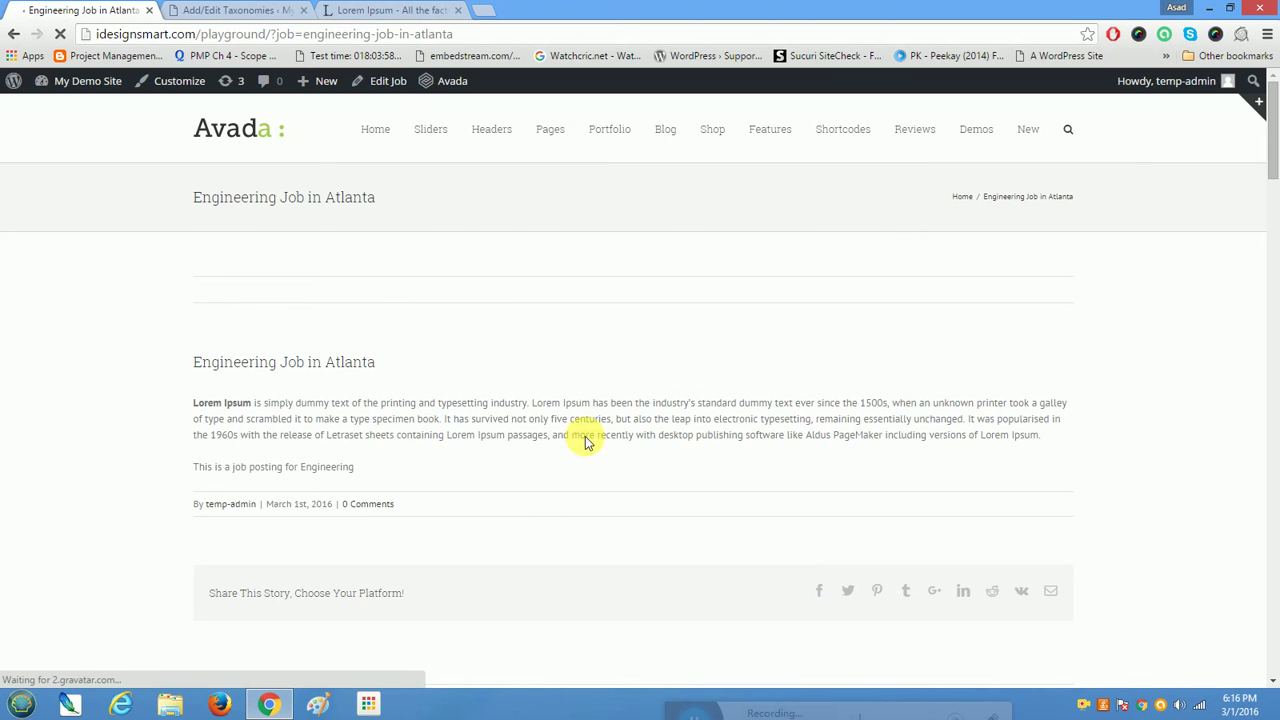
scroll(330, 470, down, 3)
drag(388, 262, 190, 165)
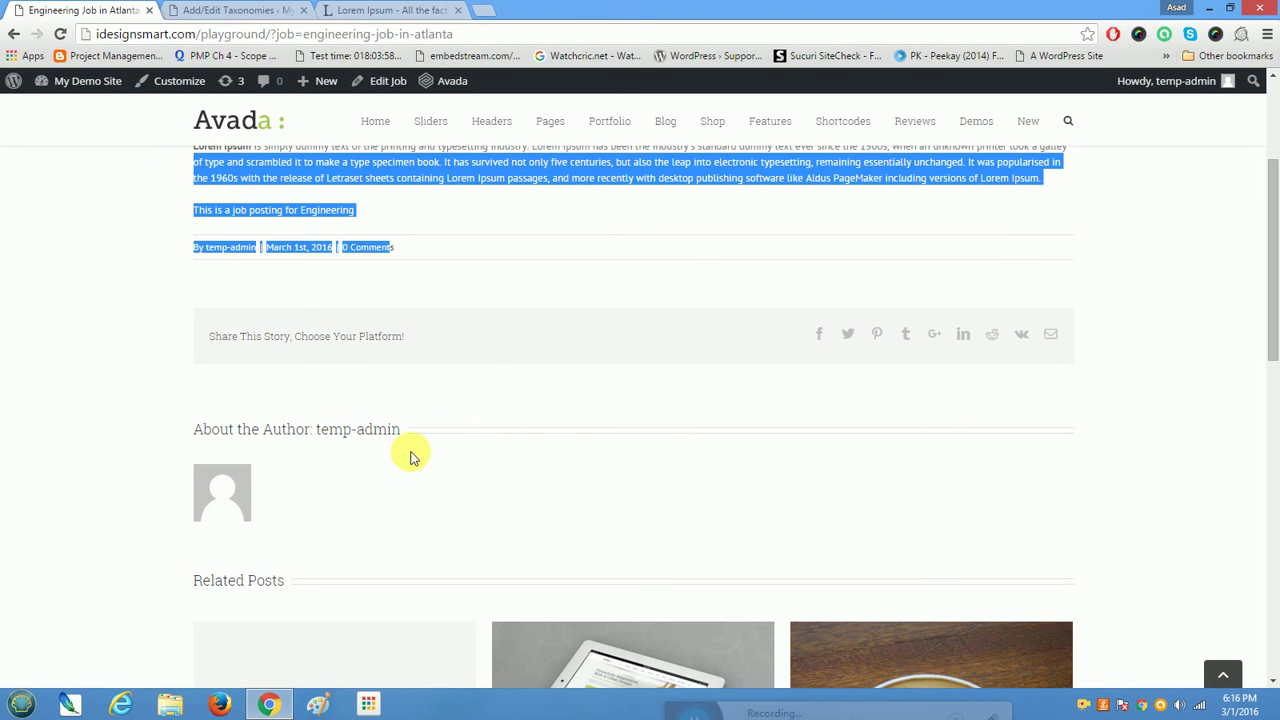
scroll(507, 478, down, 7)
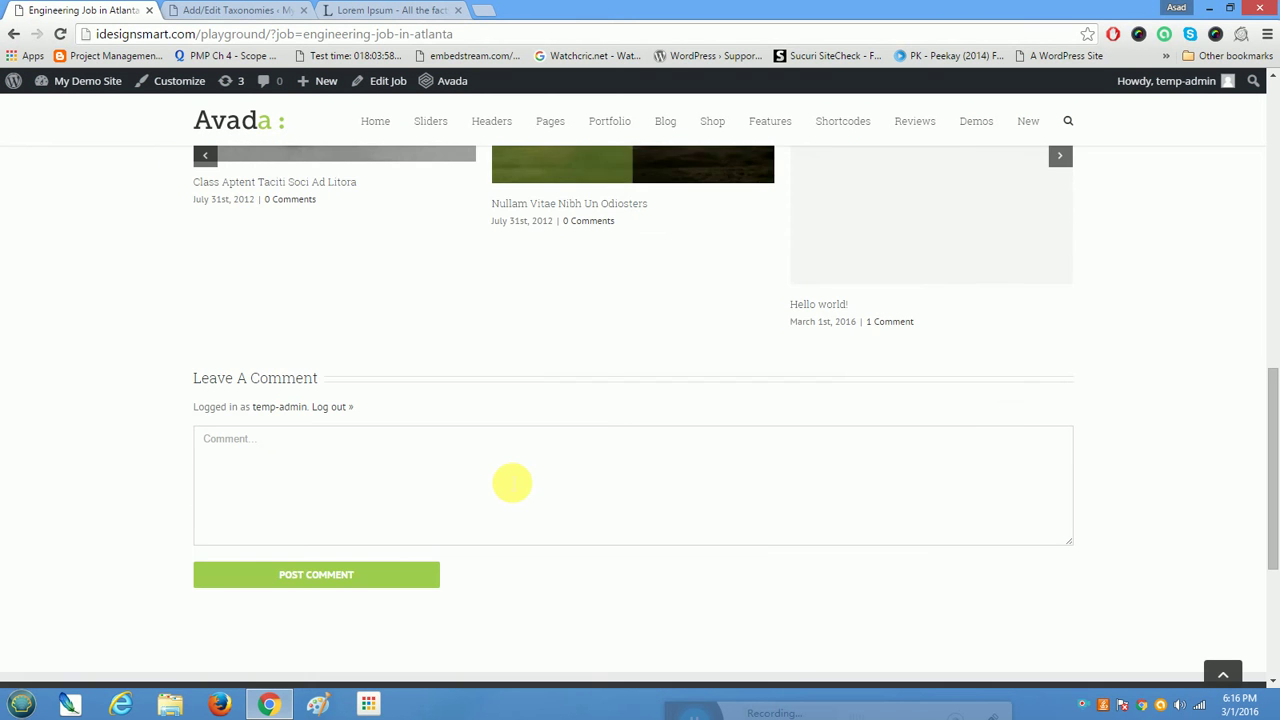
scroll(507, 477, up, 6)
scroll(506, 476, up, 3)
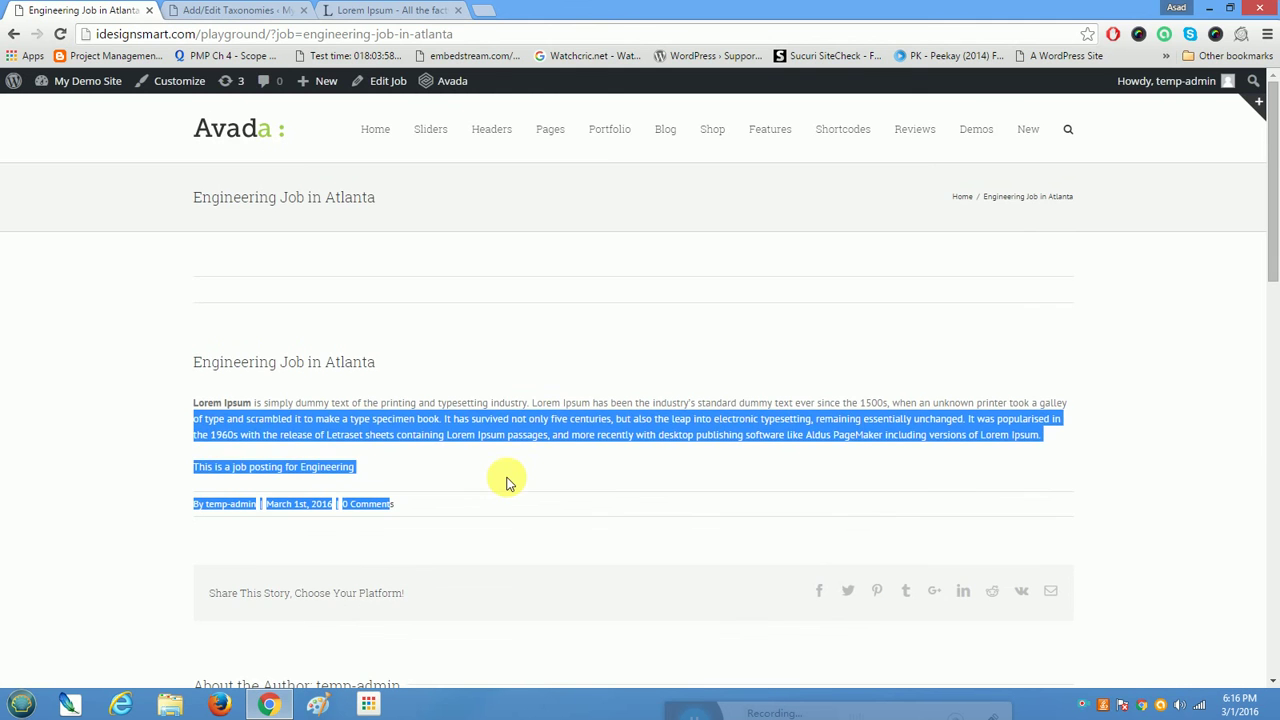
click(537, 360)
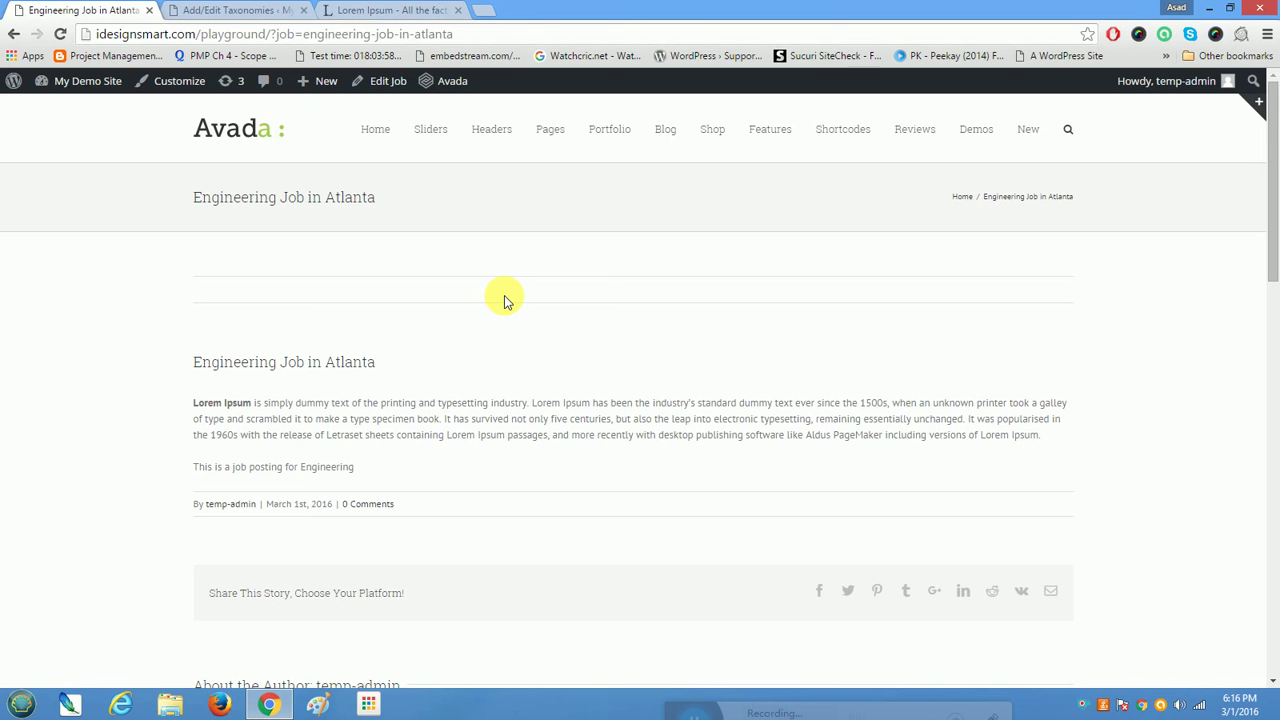
- Return to the Test page and look over its job search form
click(15, 34)
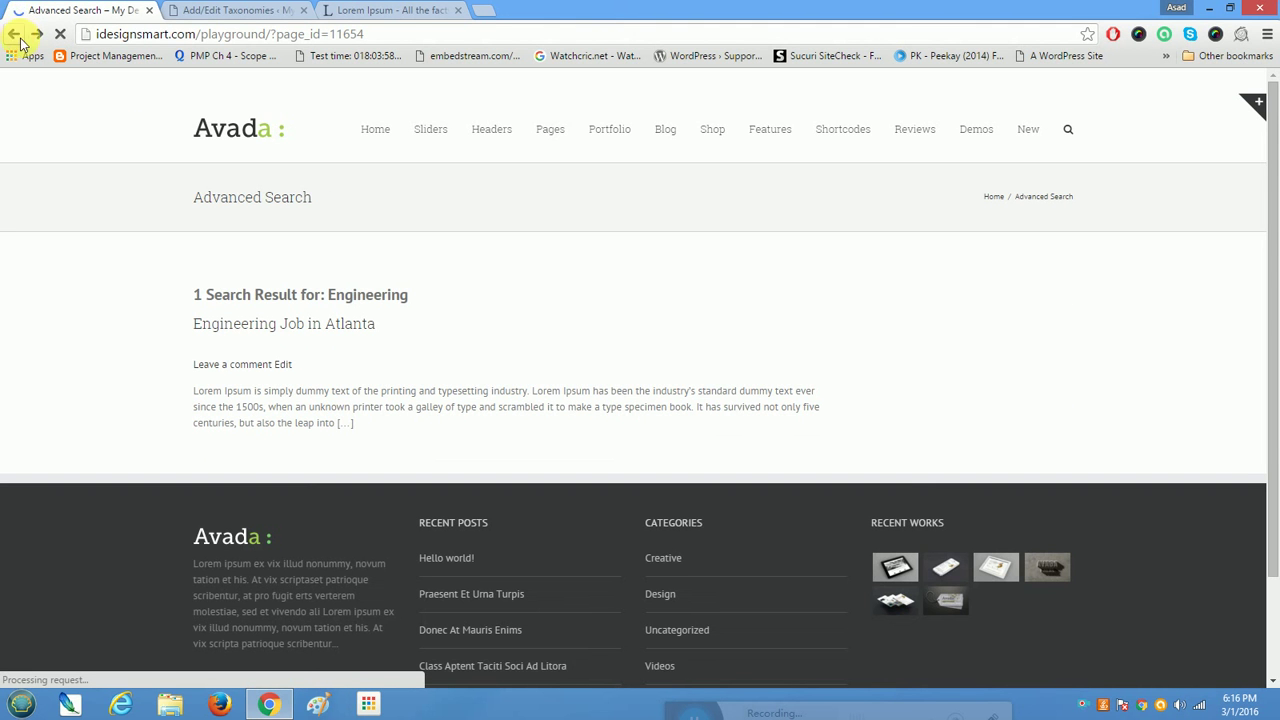
click(14, 36)
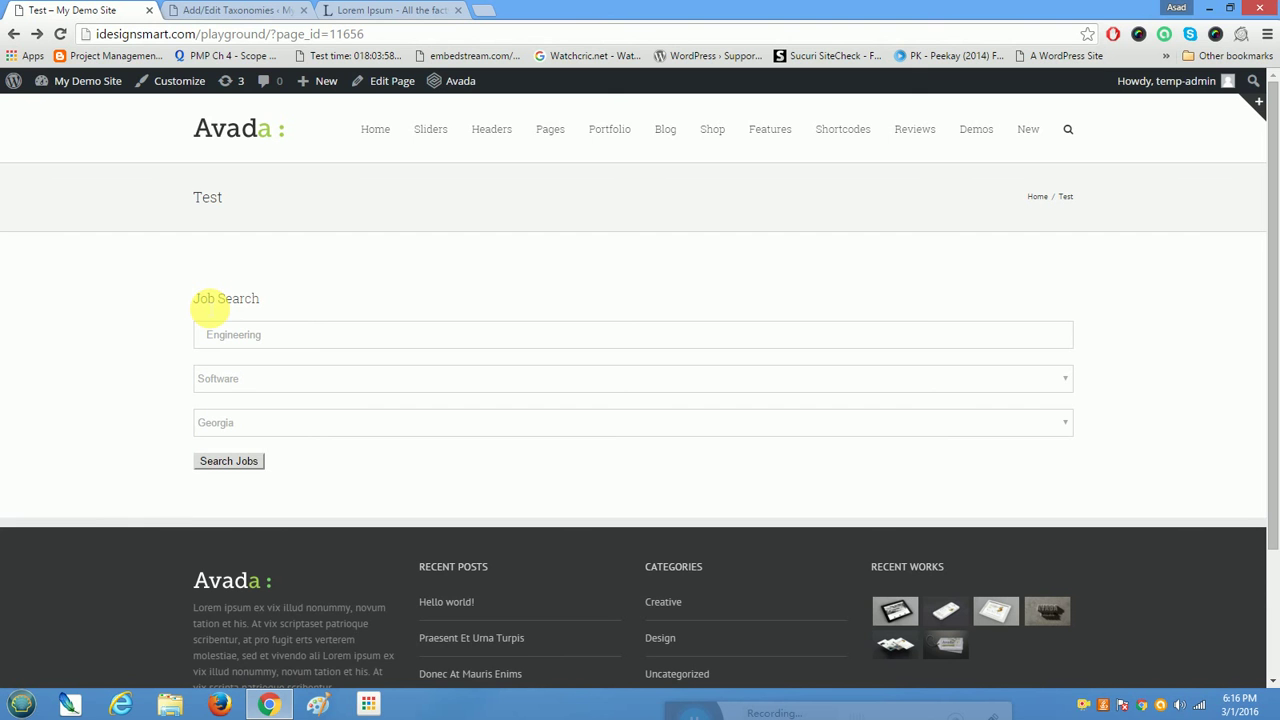
drag(192, 299, 305, 452)
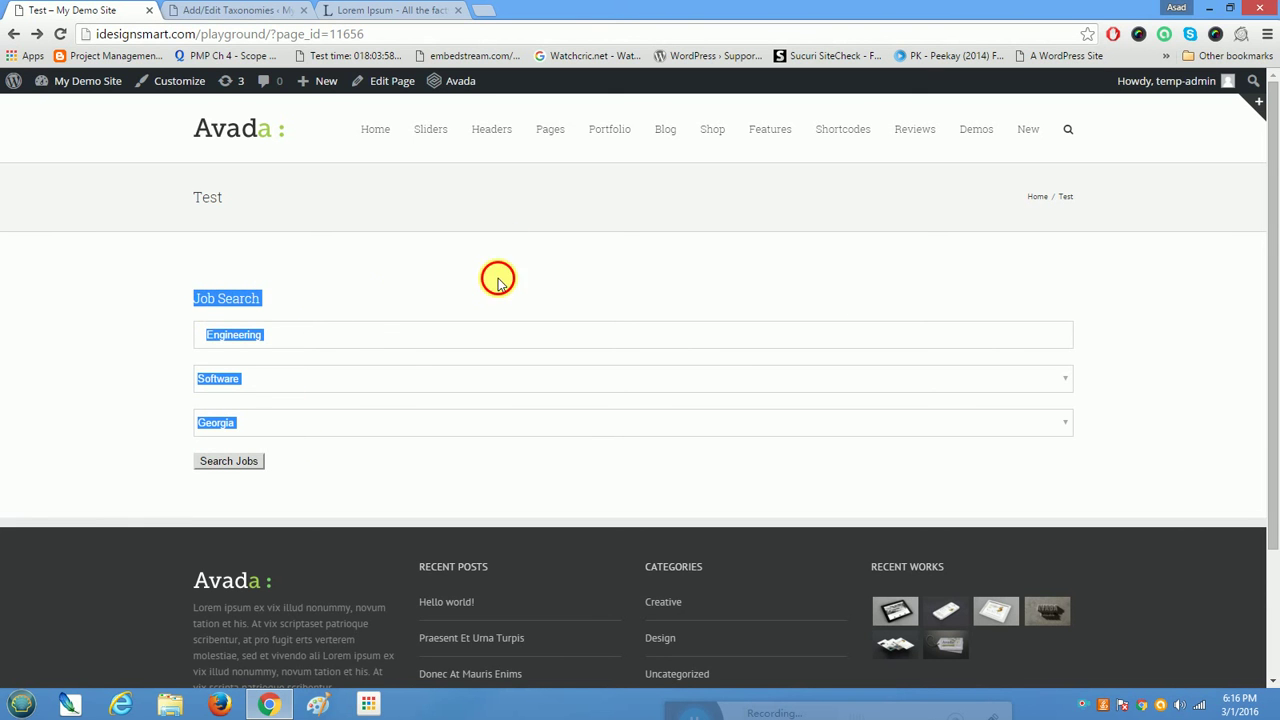
click(447, 282)
- Inspect the form's keywords input and add an inline style setting its width to 30%
right_click(341, 340)
click(382, 566)
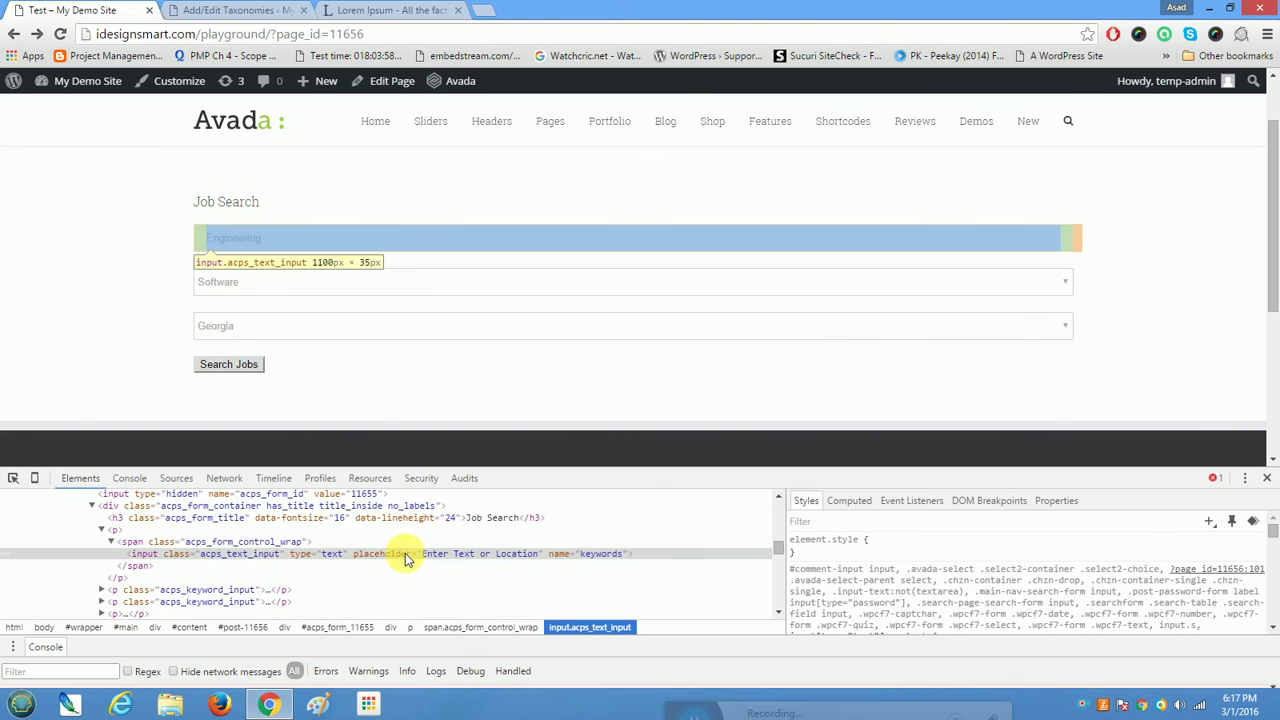
click(483, 558)
click(898, 544)
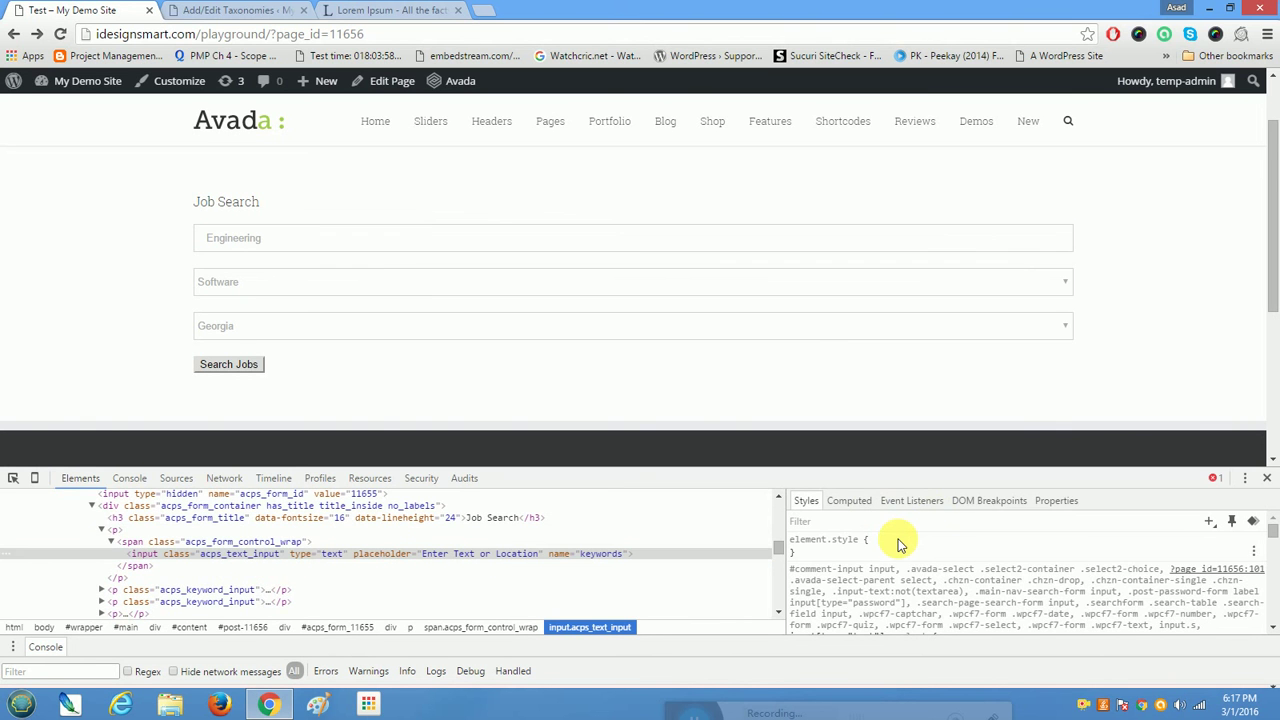
text(width)
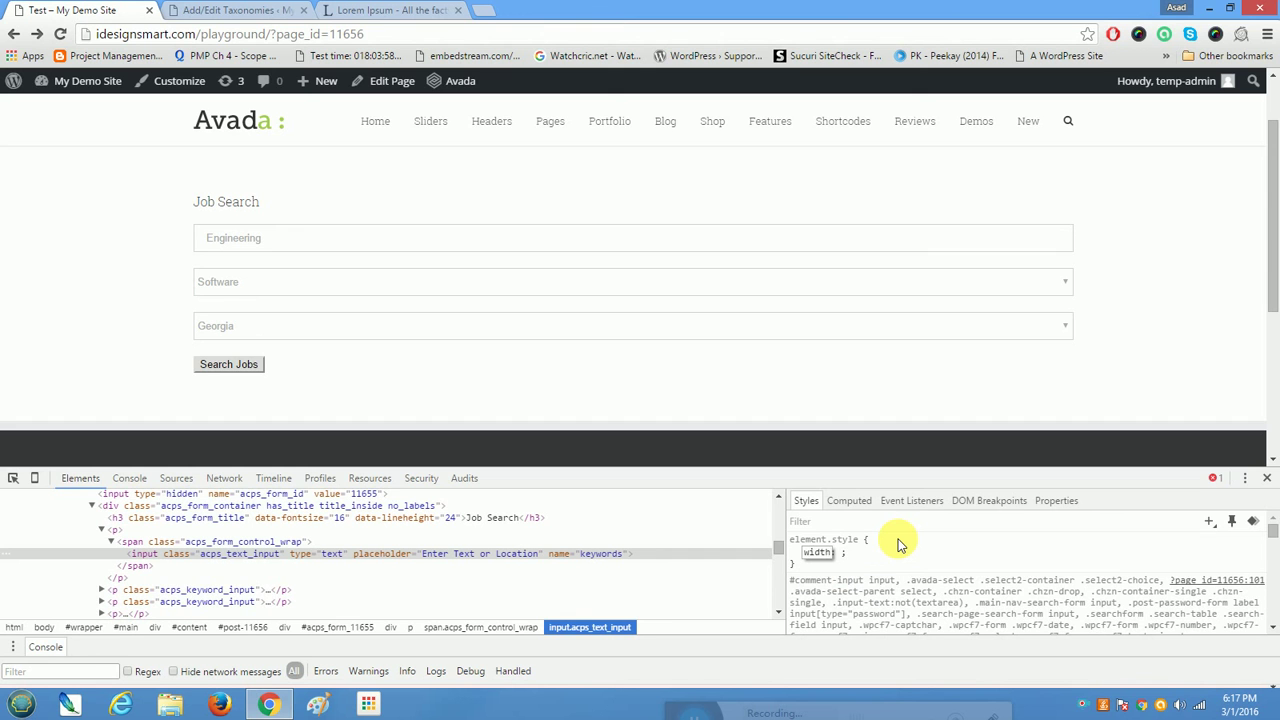
text(: )
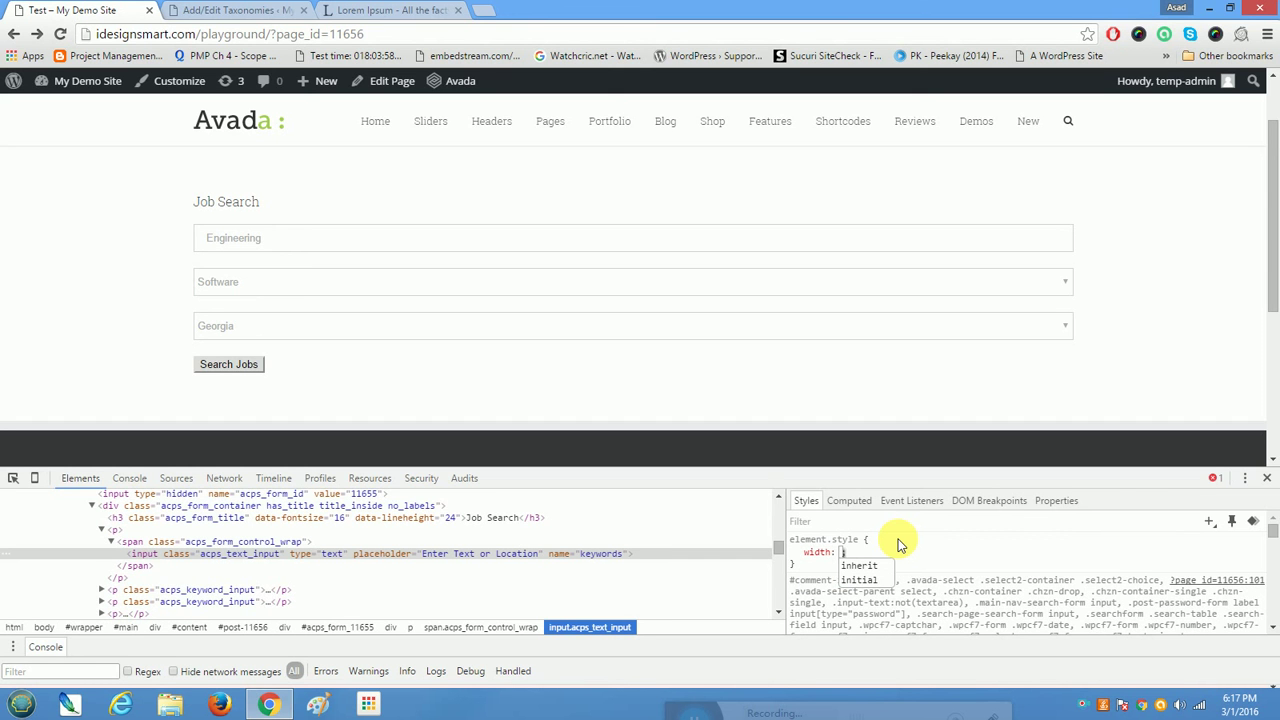
text(30)
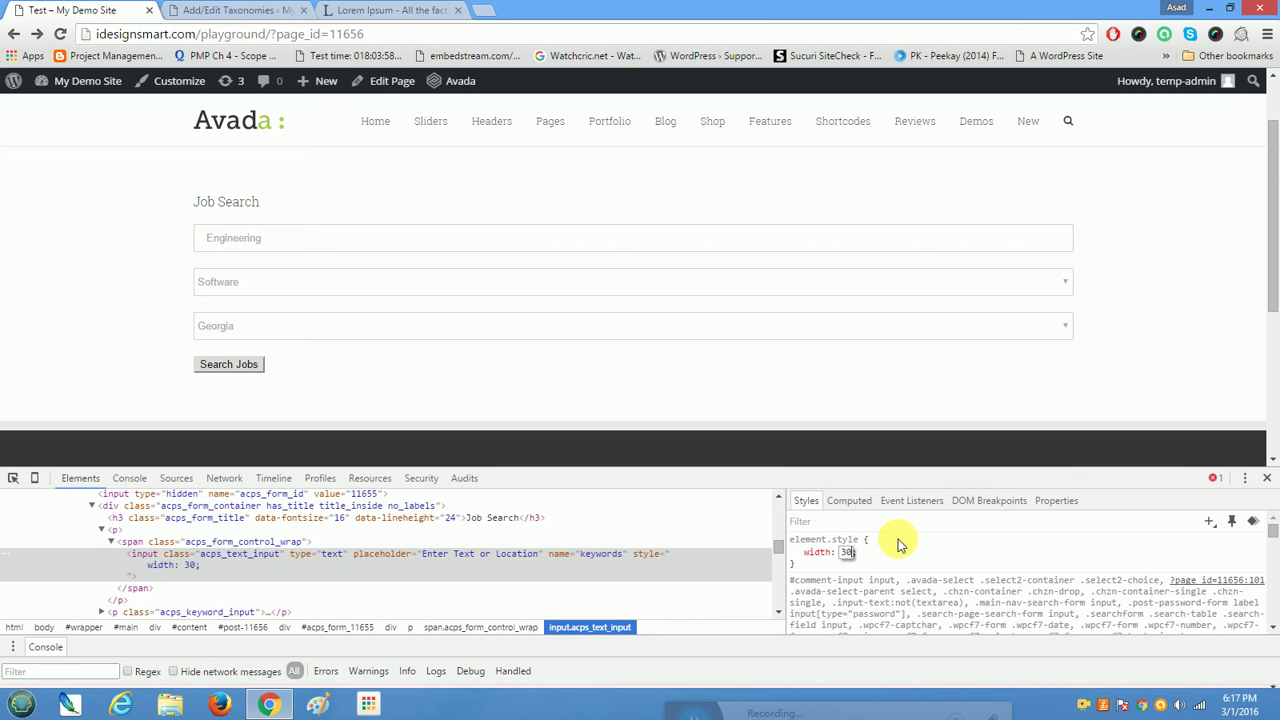
text(%)
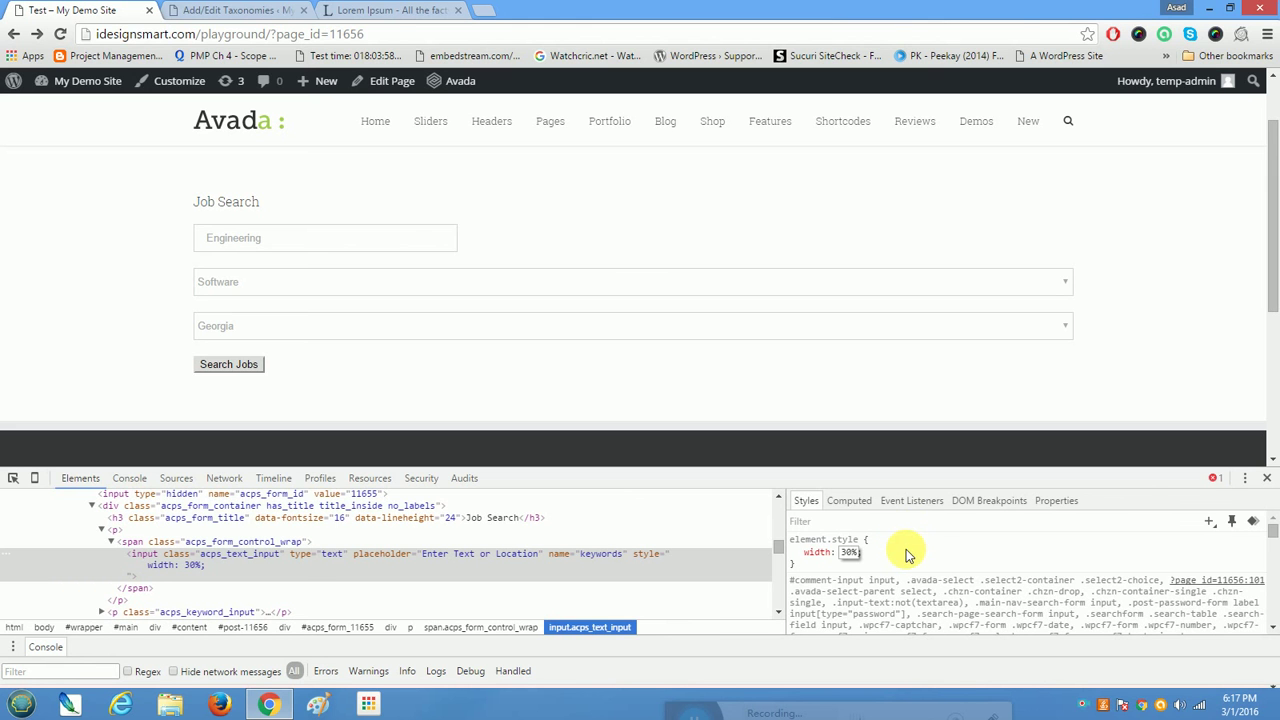
- Inspect the form's specialty dropdown and add an inline style setting its width to 30%
click(422, 289)
right_click(422, 289)
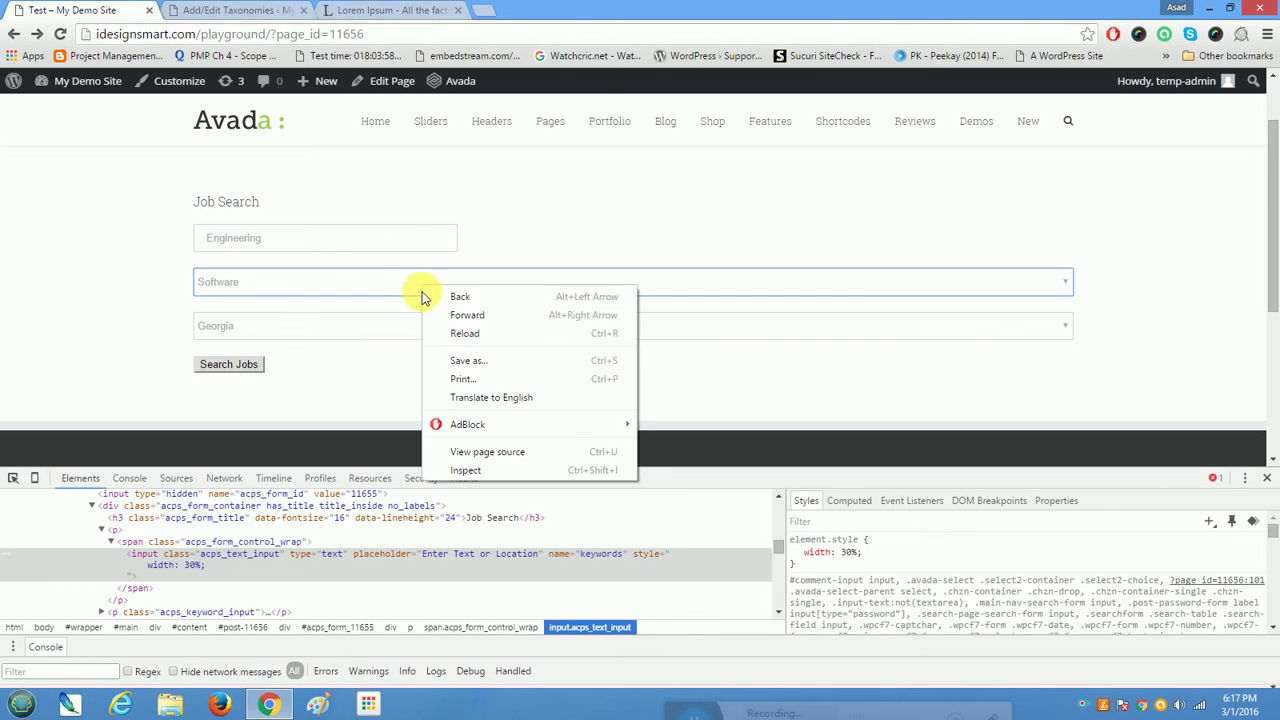
click(474, 470)
click(903, 545)
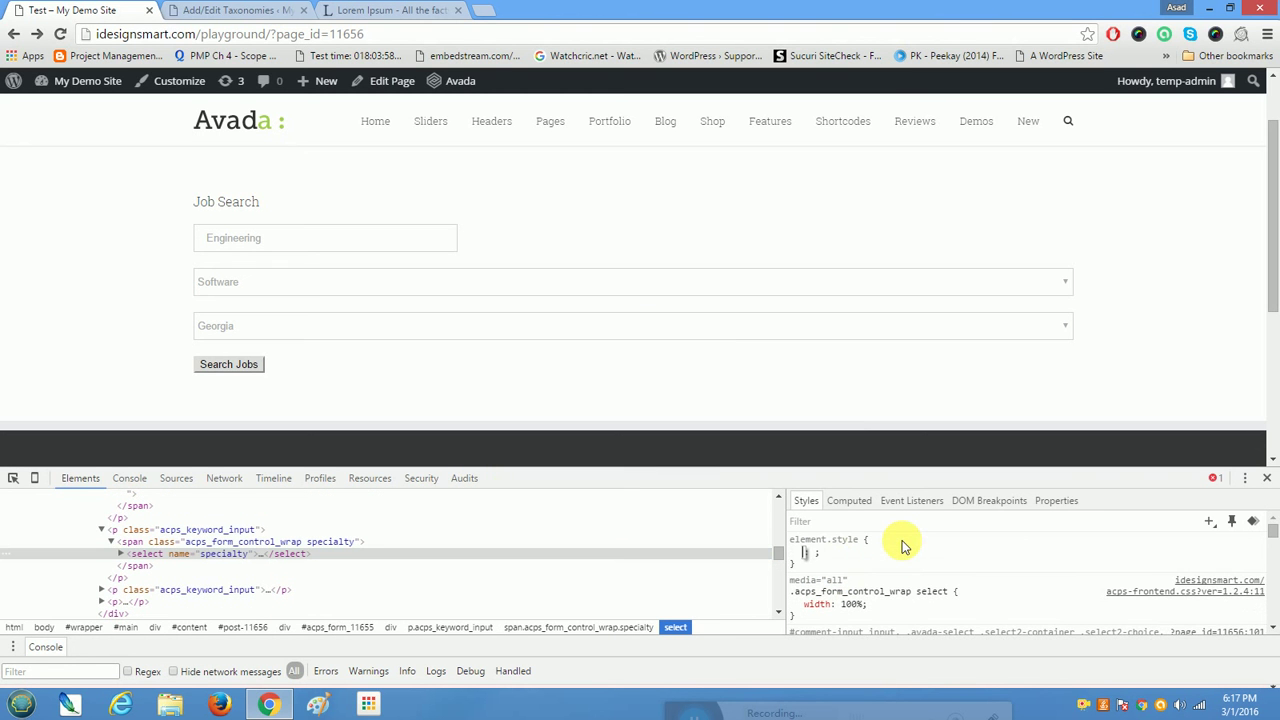
text(width)
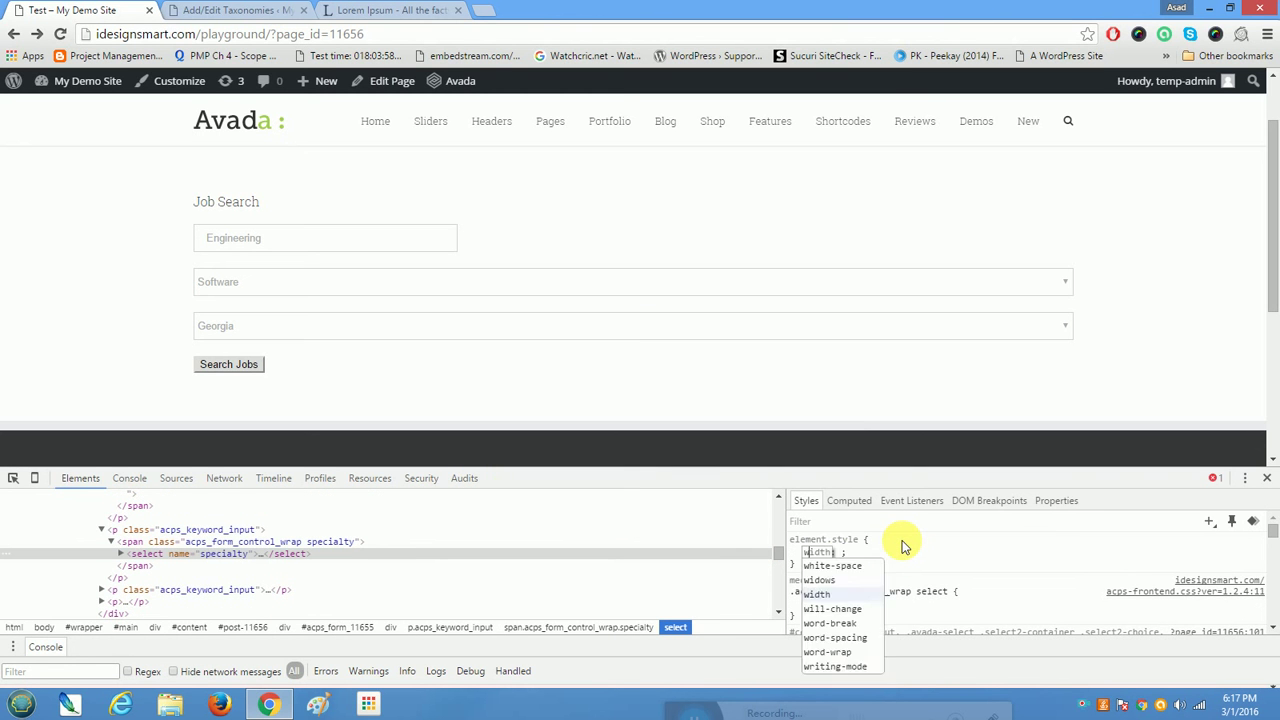
key(Tab)
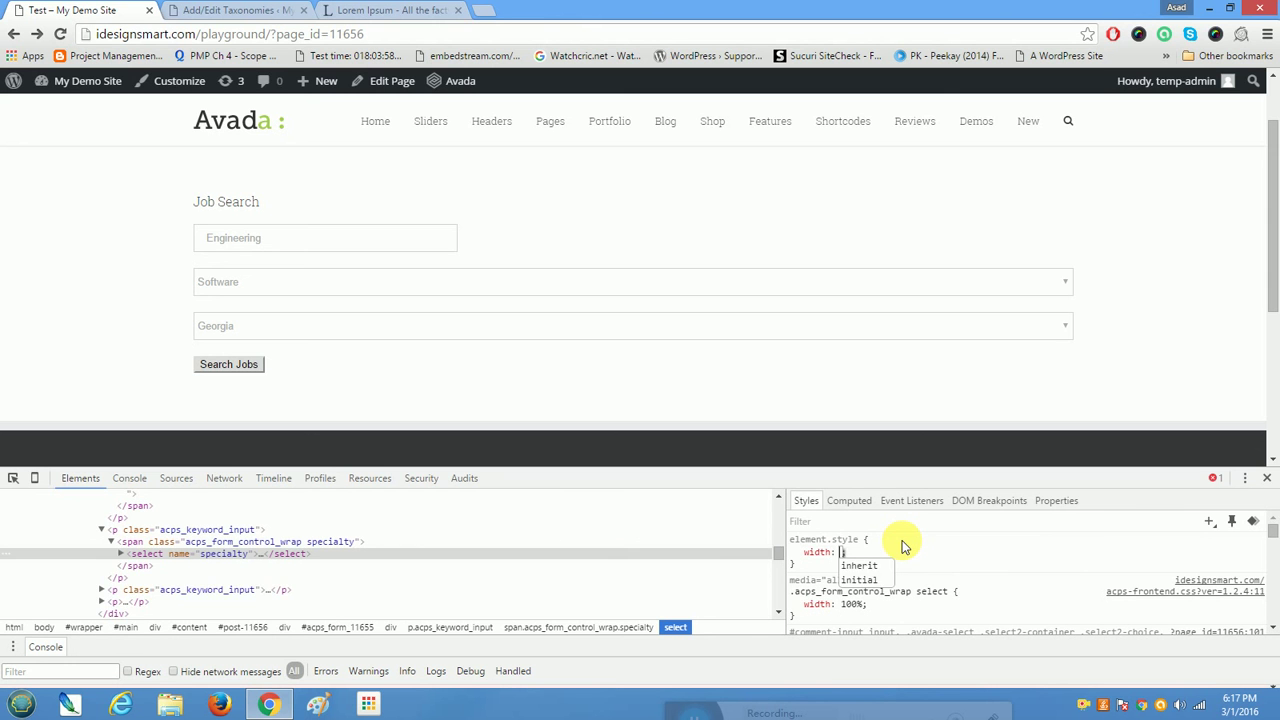
text(30%;)
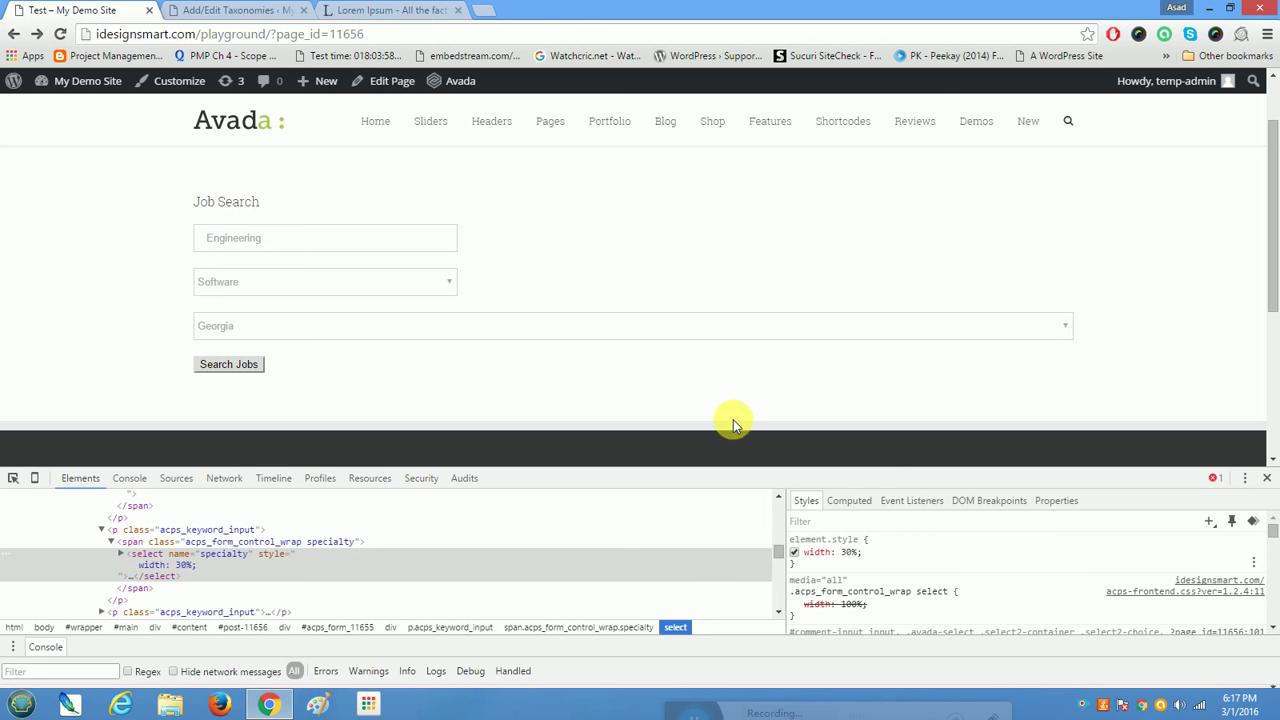
- Inspect the form's location dropdown and give it an inline width of 30%
right_click(687, 327)
click(732, 511)
click(875, 549)
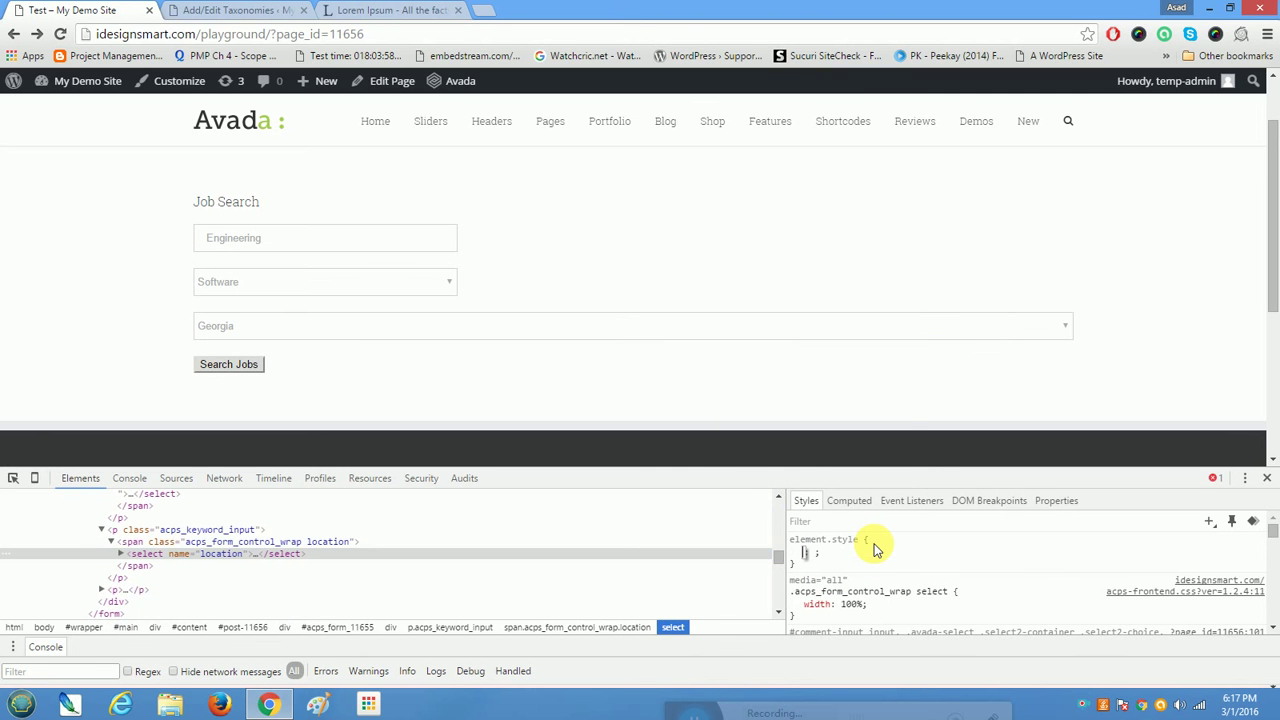
text(width)
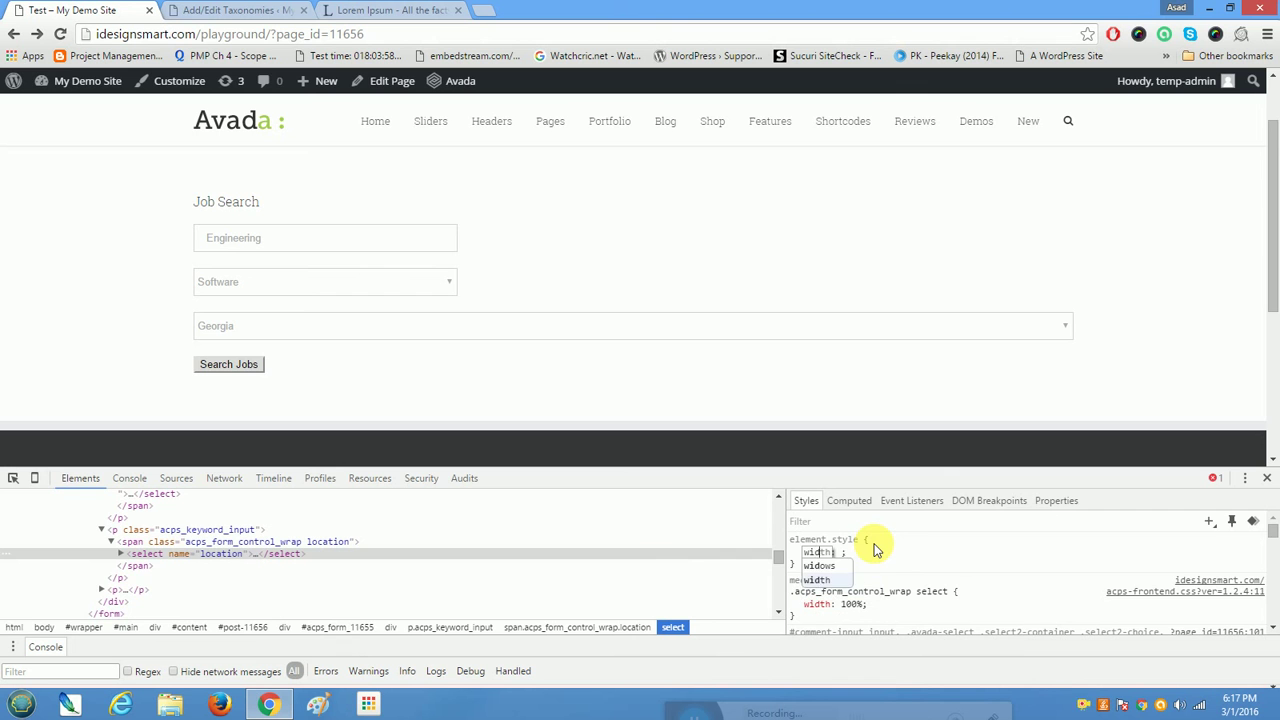
text(: )
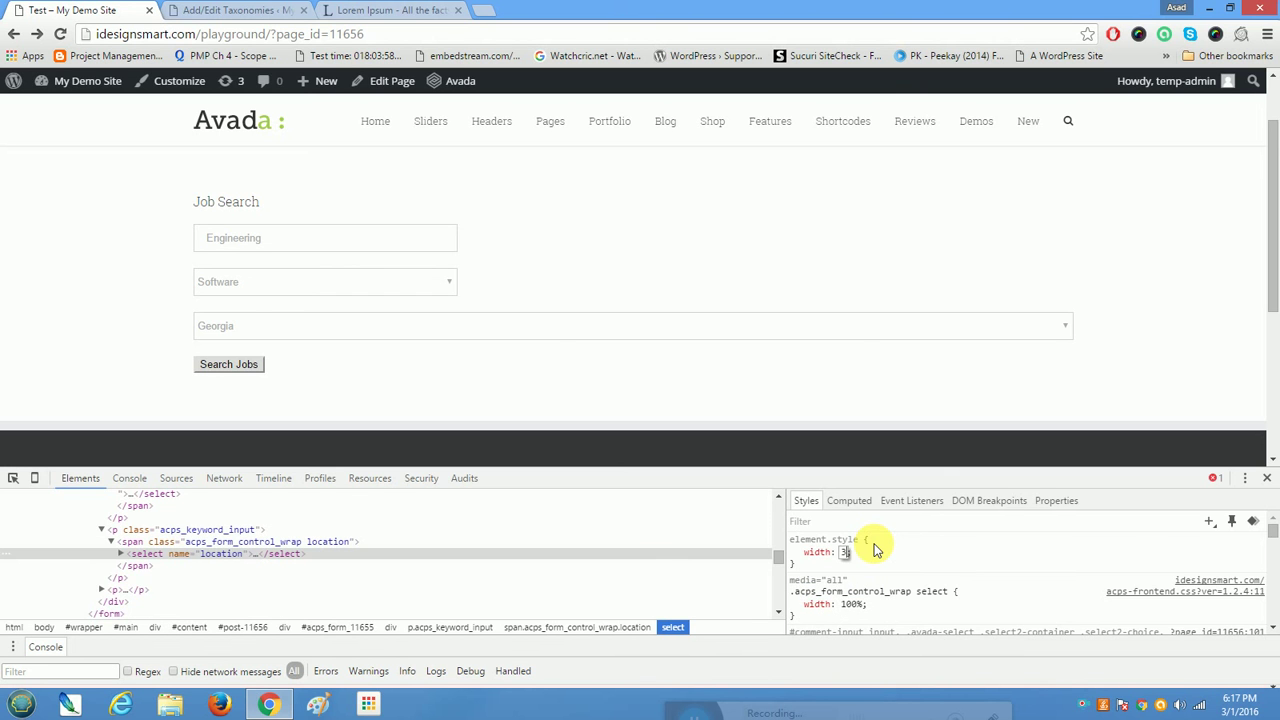
text(30%)
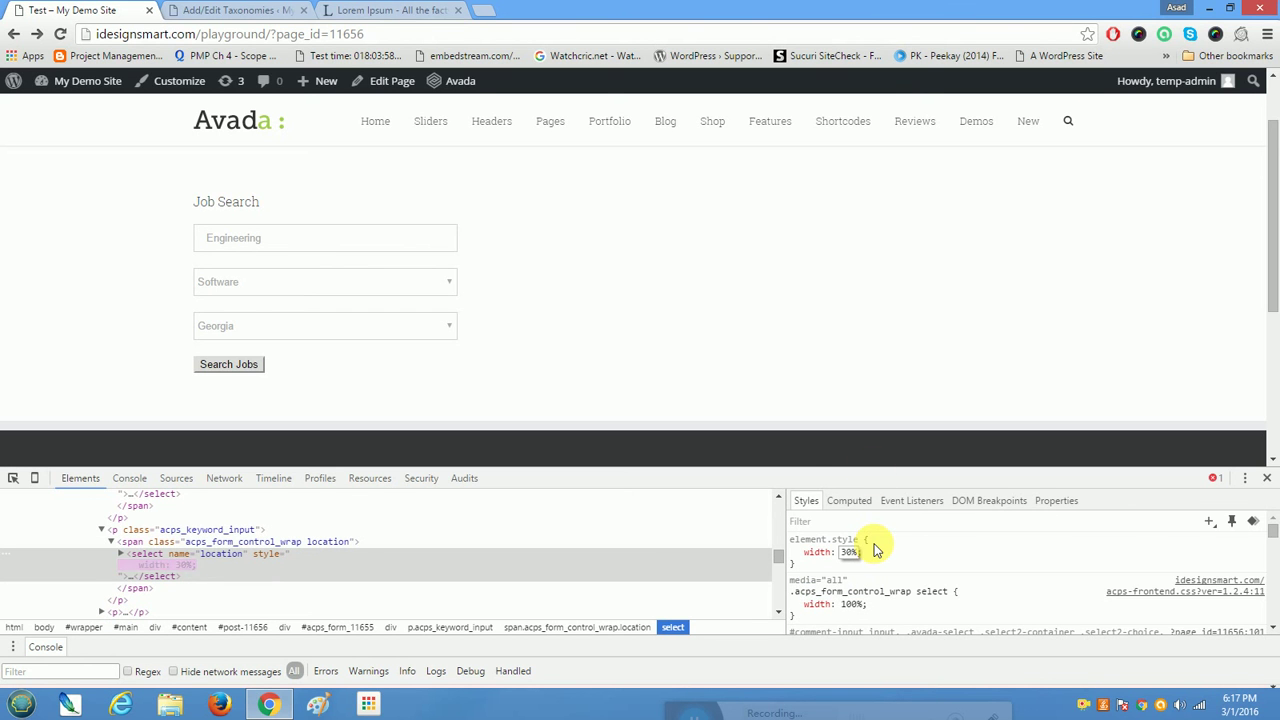
click(668, 274)
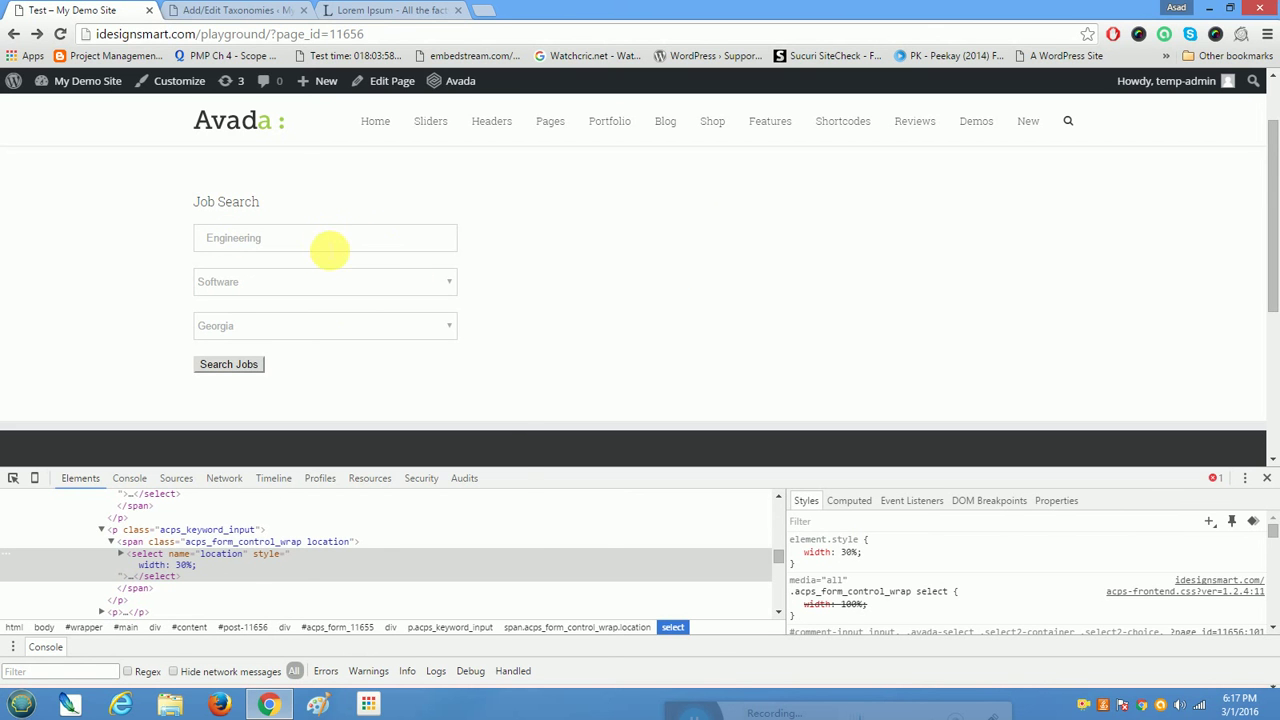
- Inspect the keywords input again and add float: left to its inline style
right_click(330, 250)
click(371, 474)
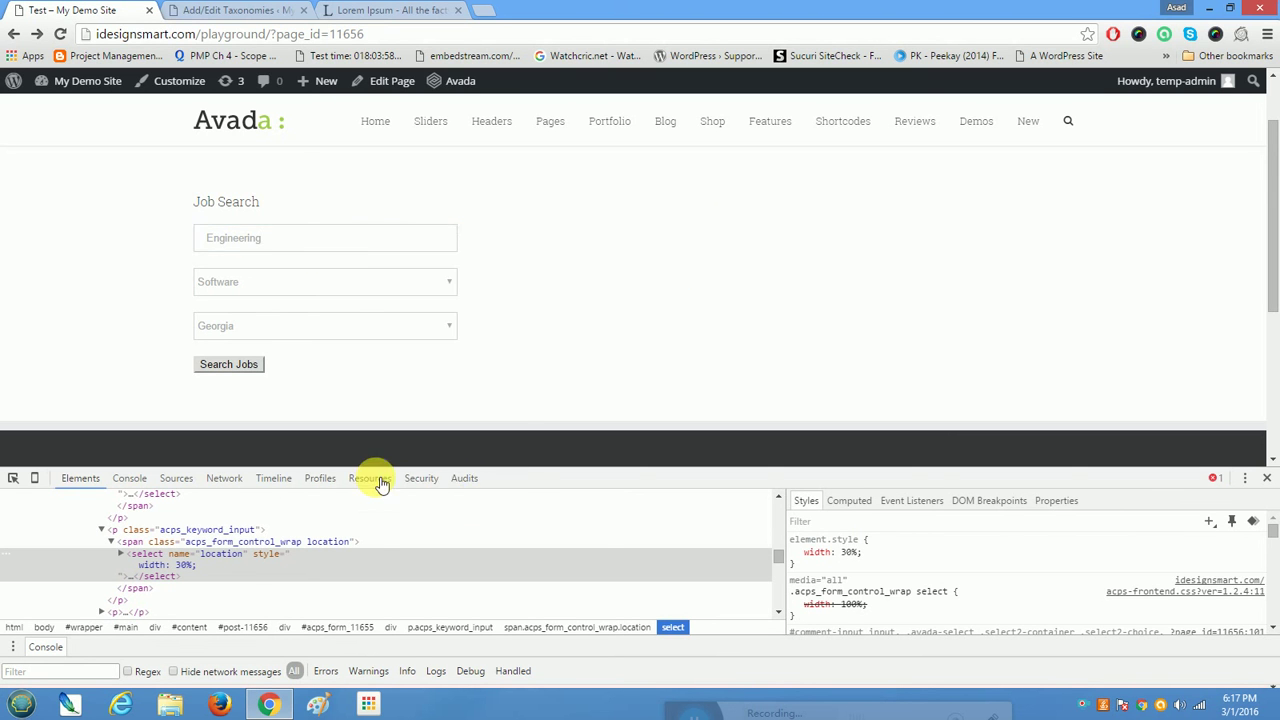
click(888, 562)
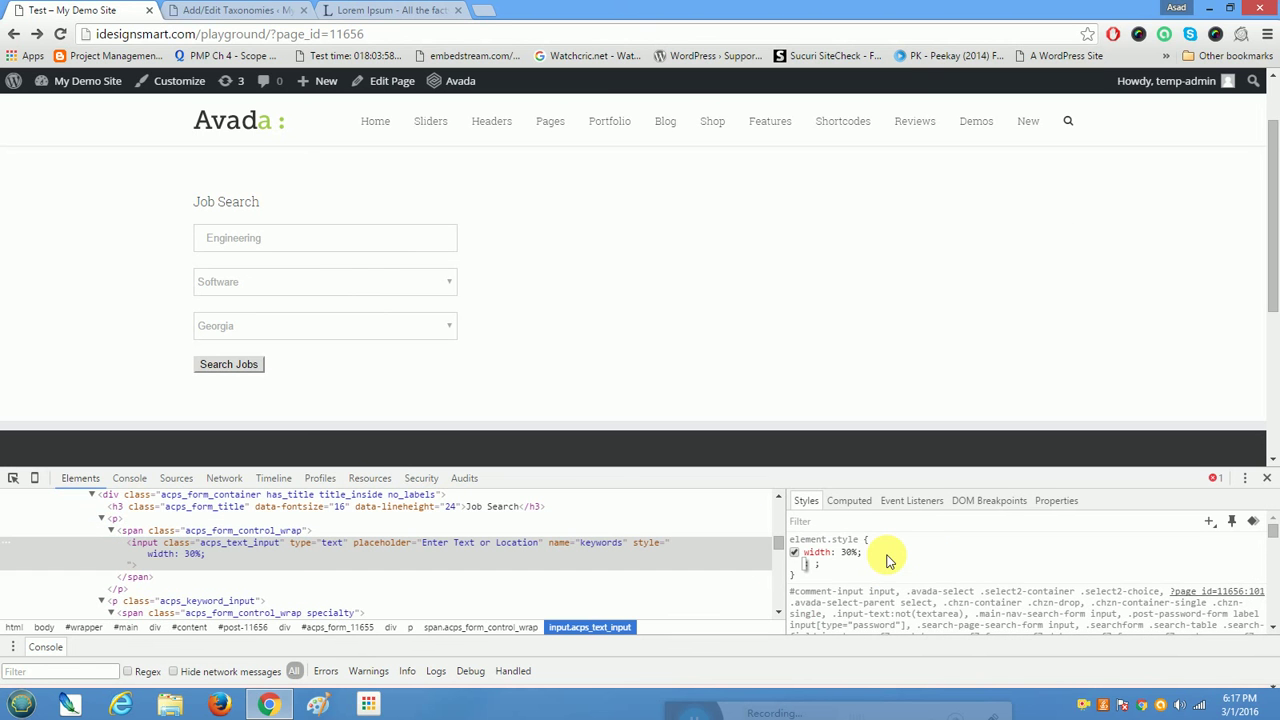
text(float)
key(Tab)
text(left)
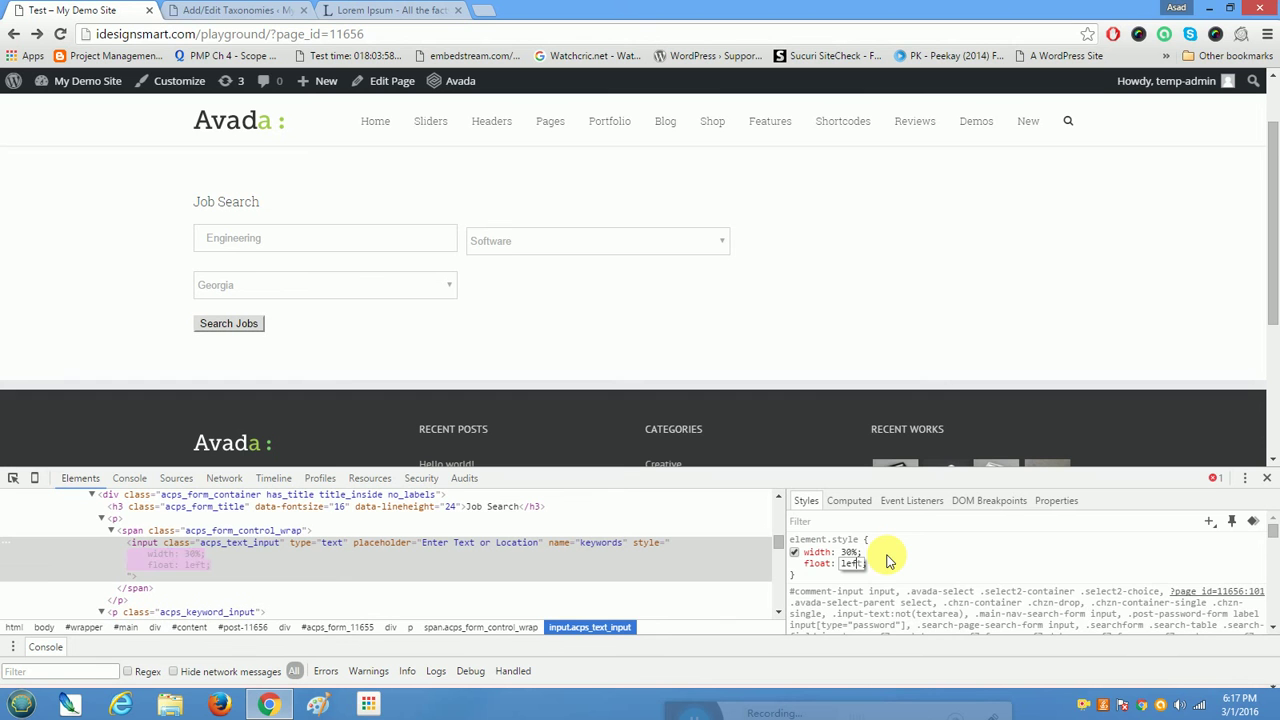
key(Return)
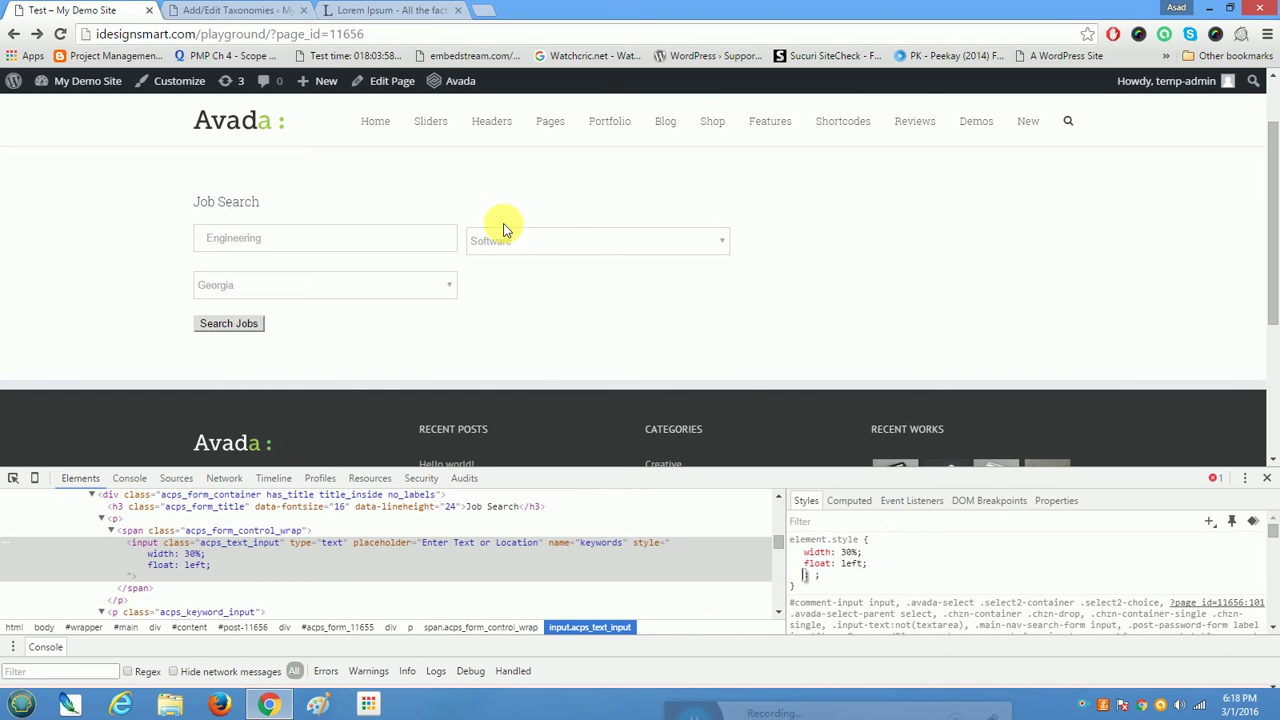
- Inspect the specialty dropdown and add float: left to its inline style
right_click(565, 246)
click(638, 446)
right_click(604, 258)
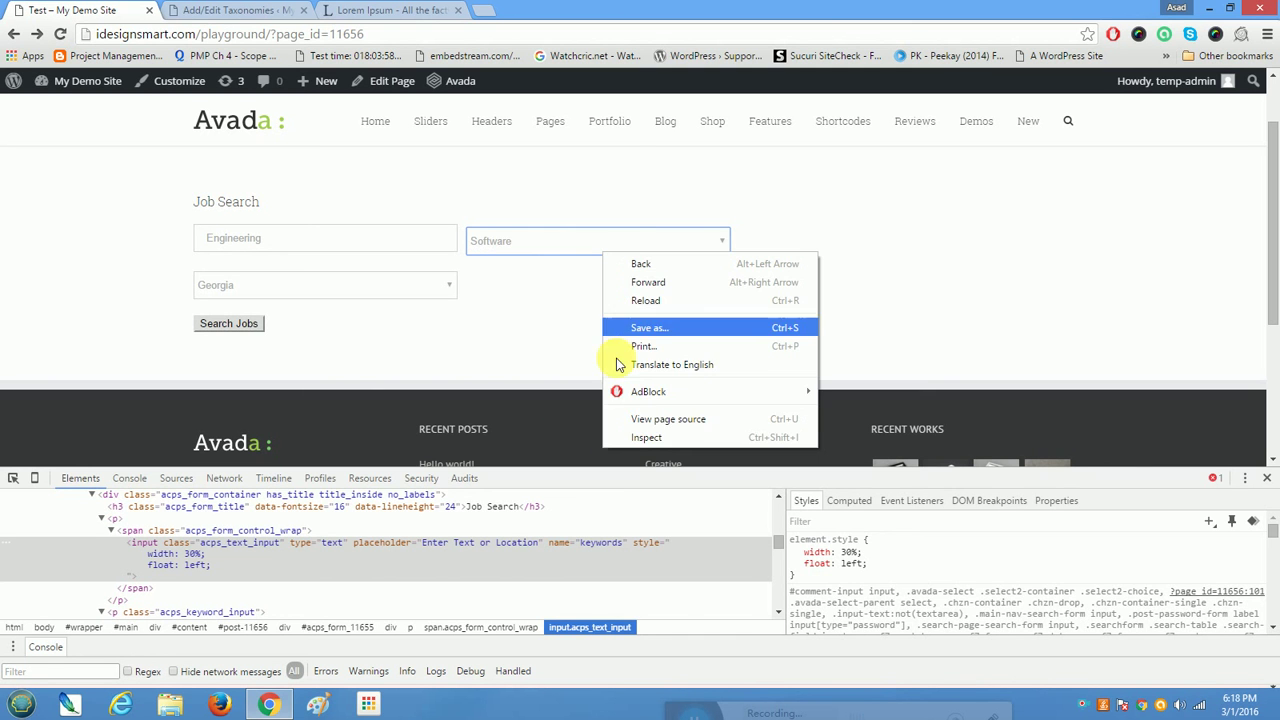
click(636, 438)
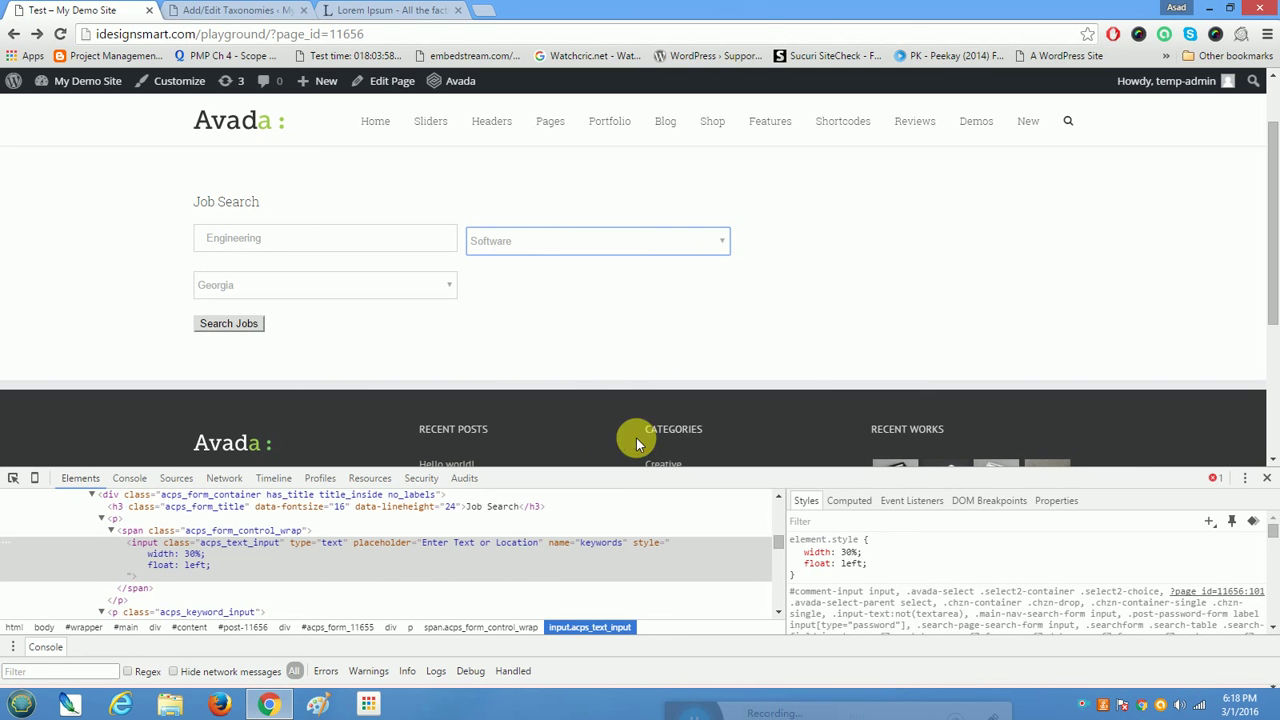
click(885, 550)
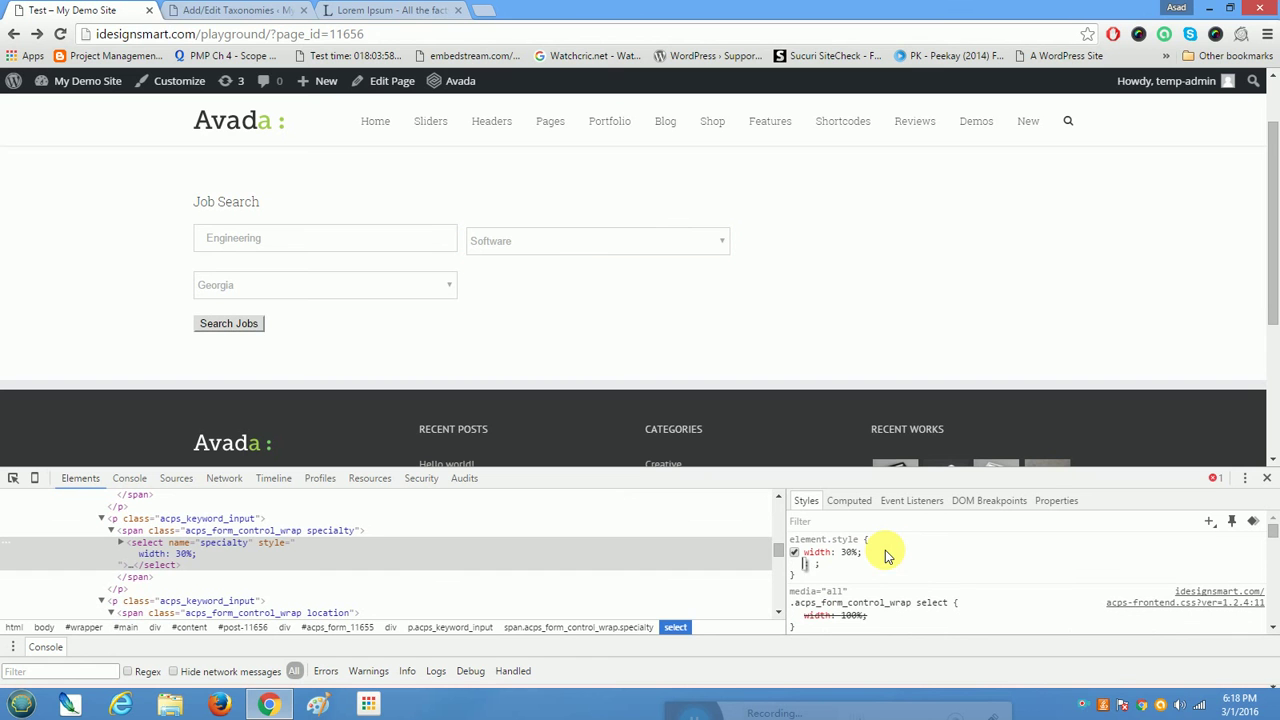
text(flo)
key(BackSpace)
text(at)
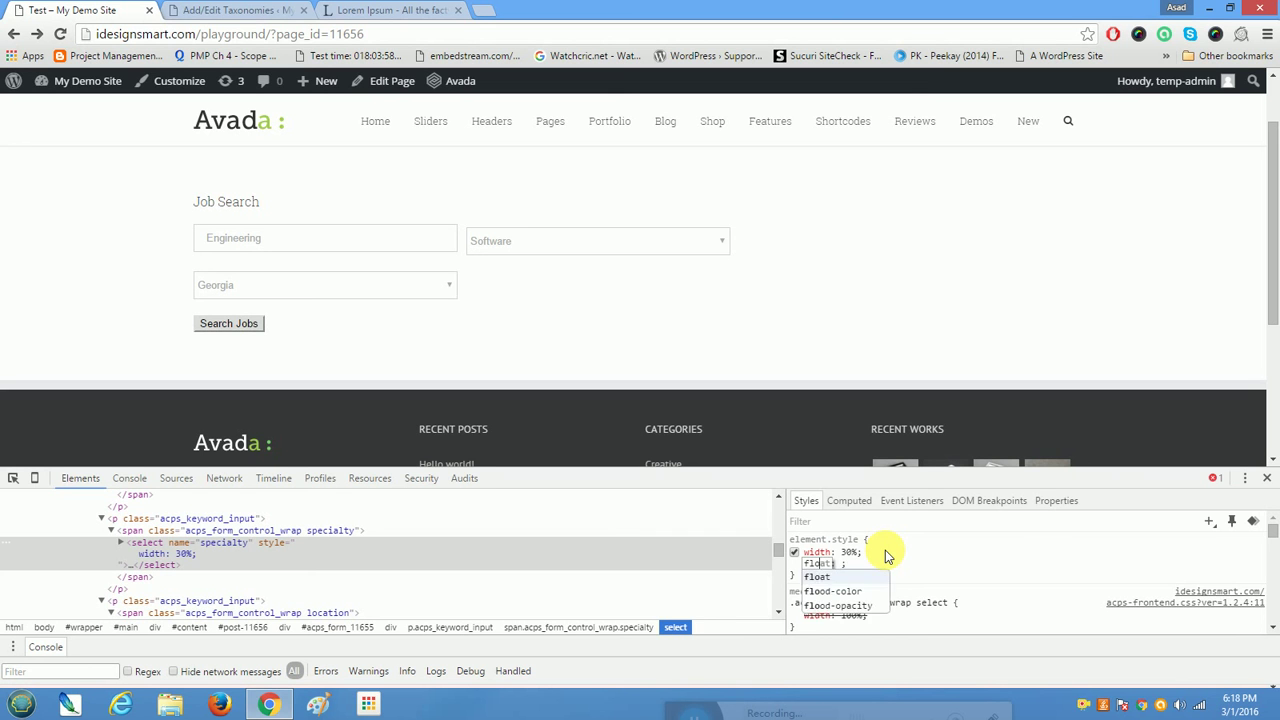
key(Tab)
text(kef)
key(BackSpace)
key(BackSpace)
key(BackSpace)
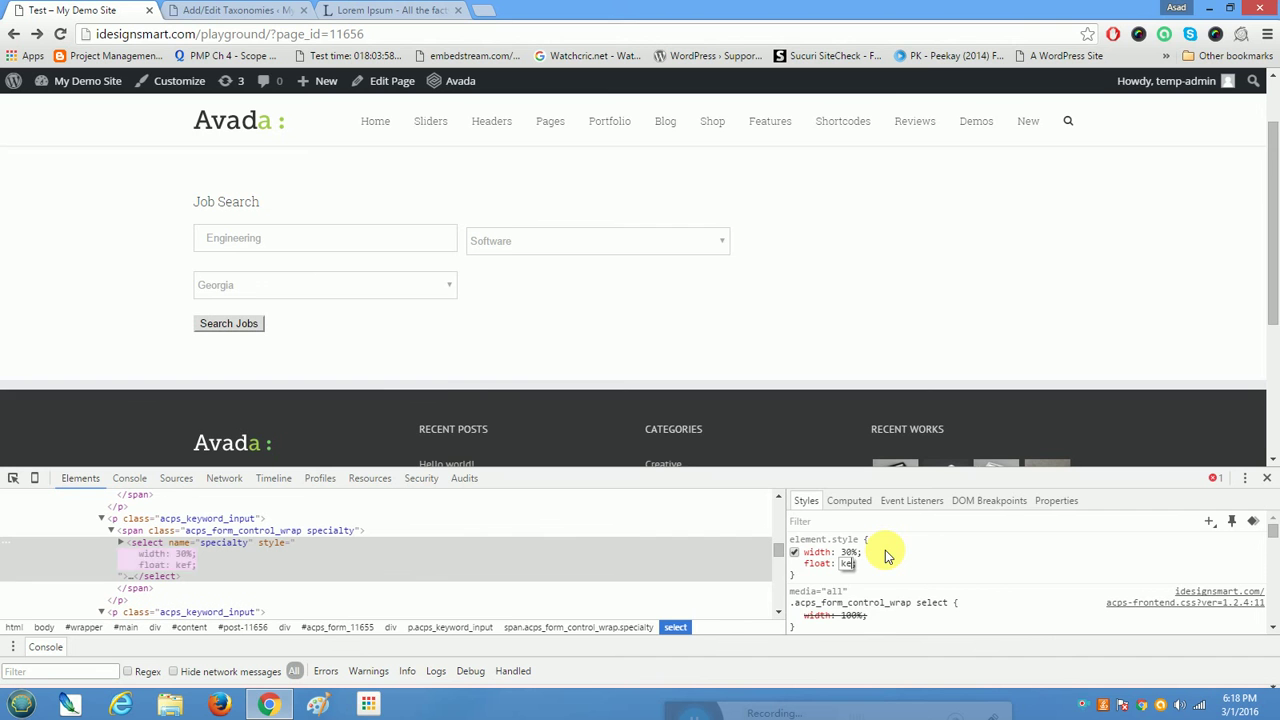
text(left)
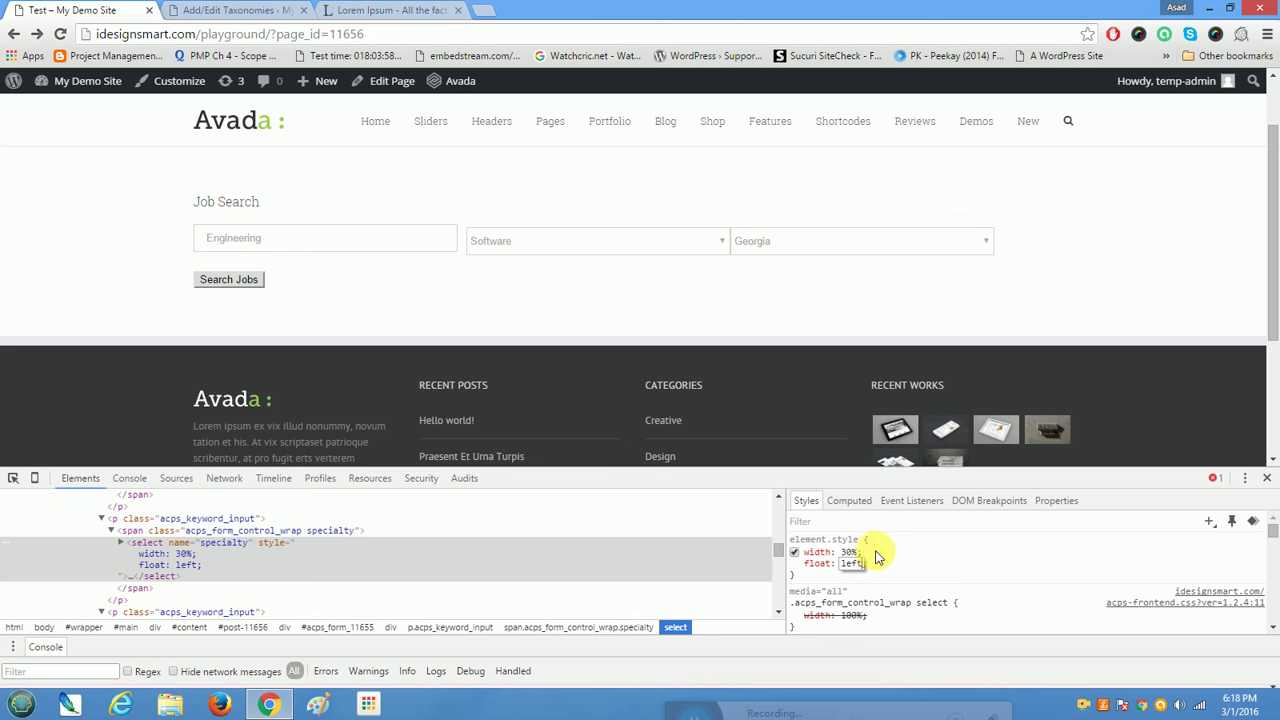
click(895, 565)
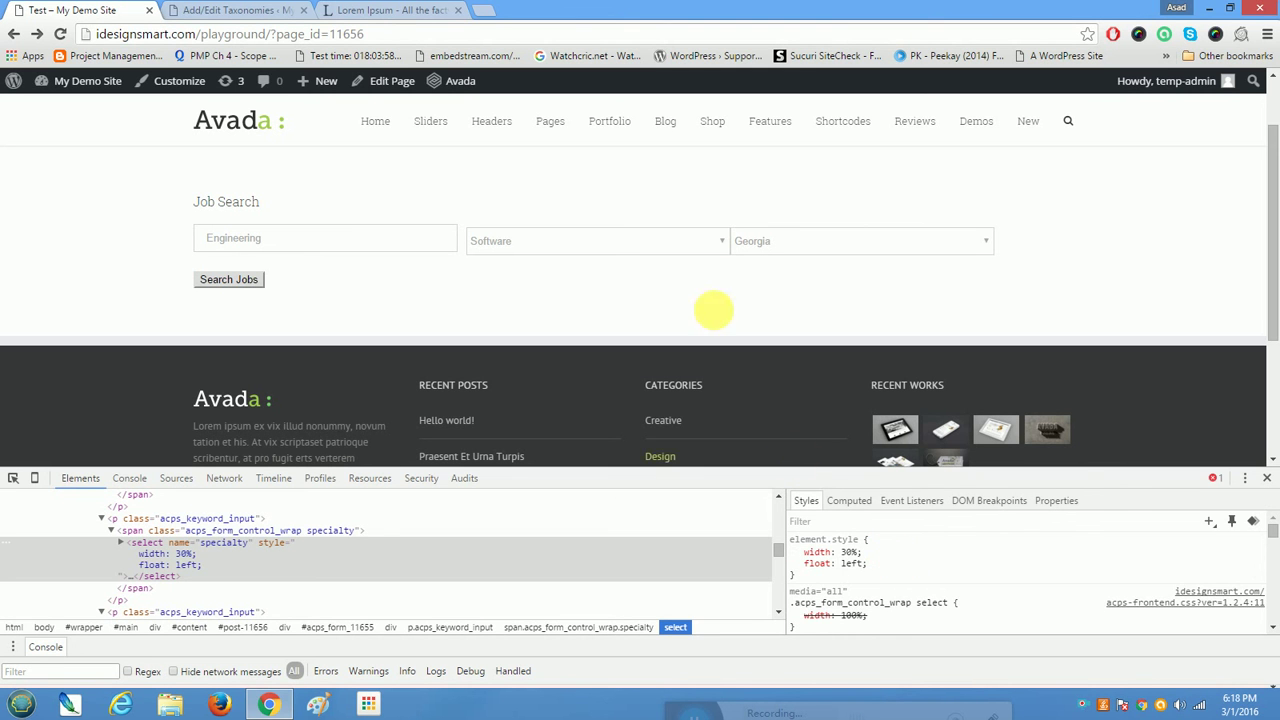
- Add a padding-right of 10px to the specialty dropdown's inline style
click(705, 245)
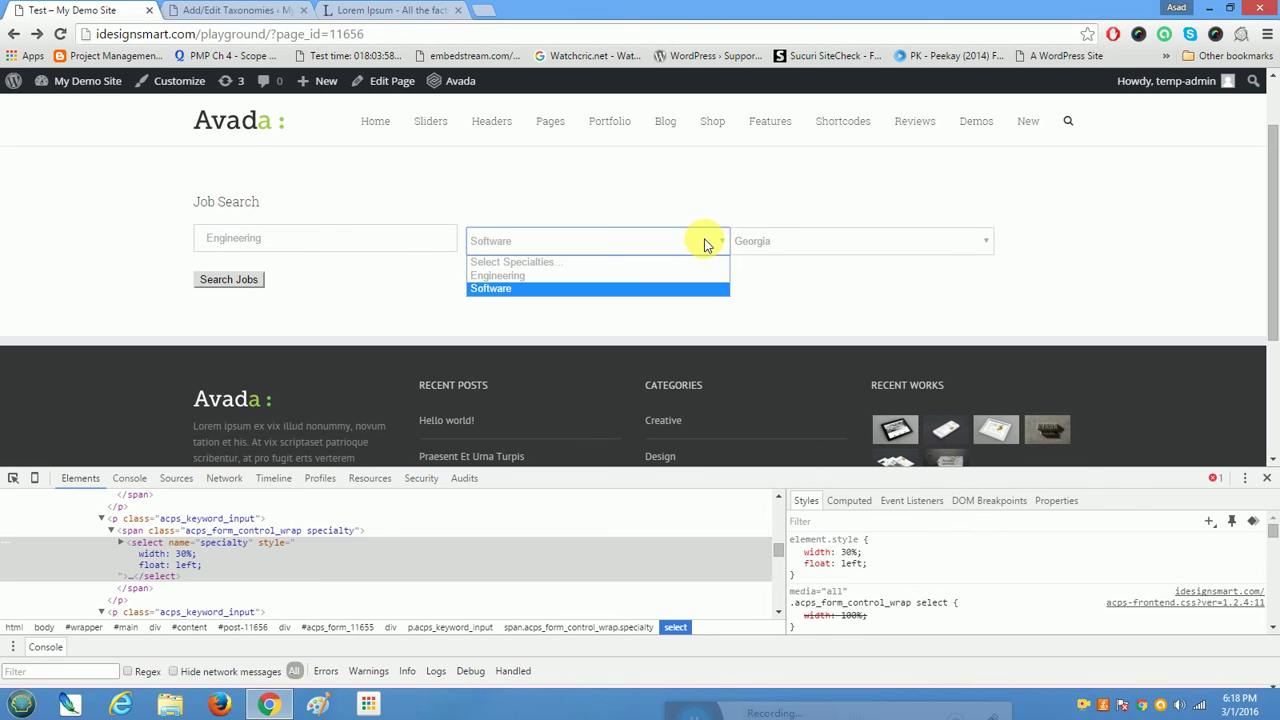
click(882, 556)
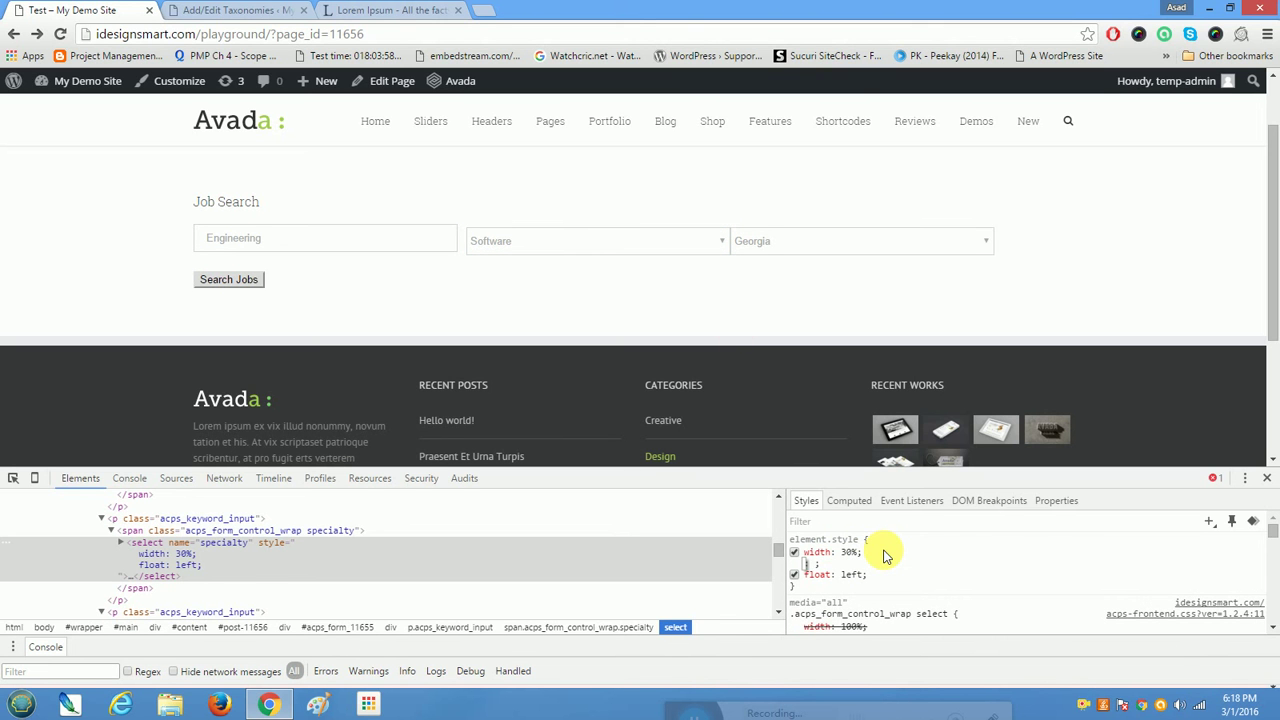
text(pa)
key(Down)
key(Down)
key(Down)
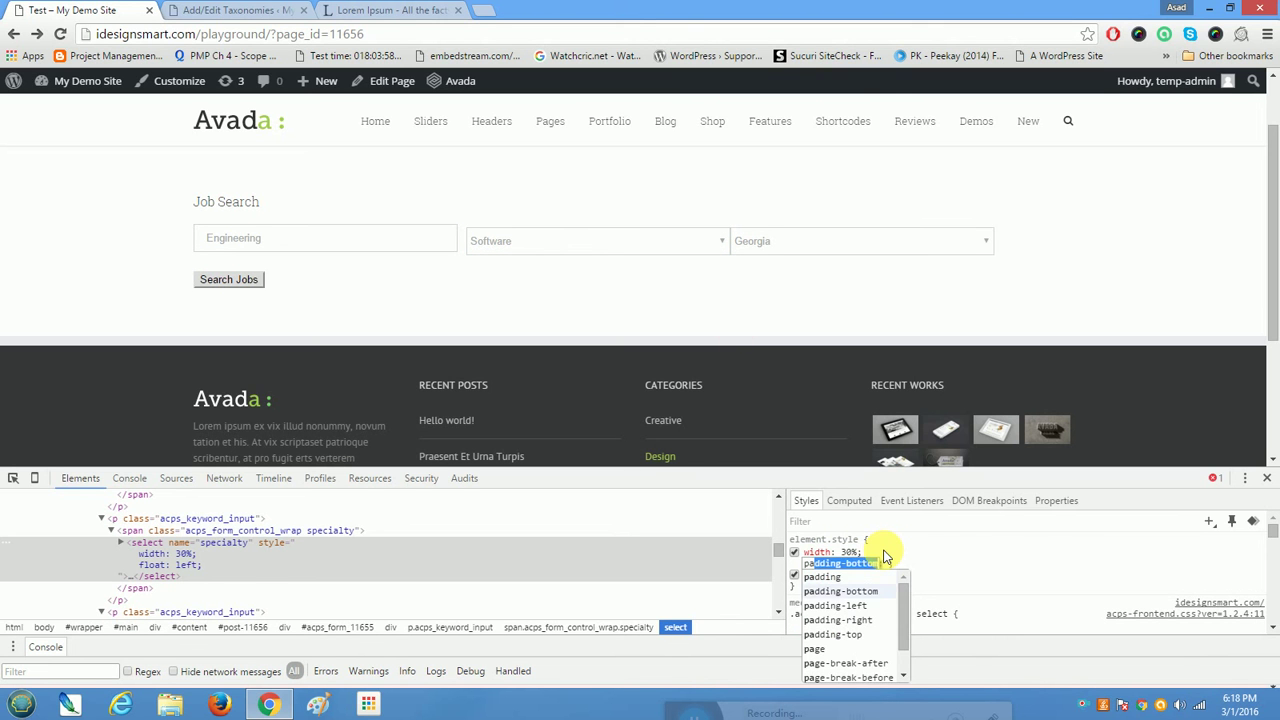
key(Return)
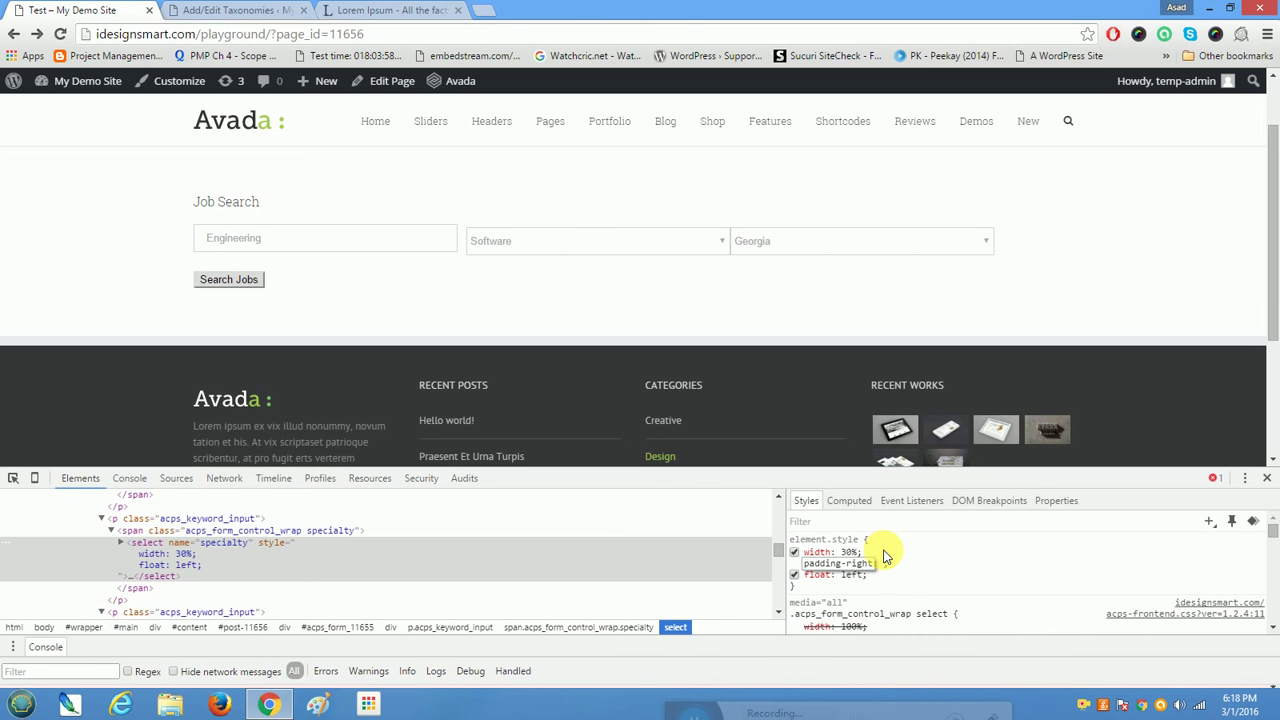
text(4p)
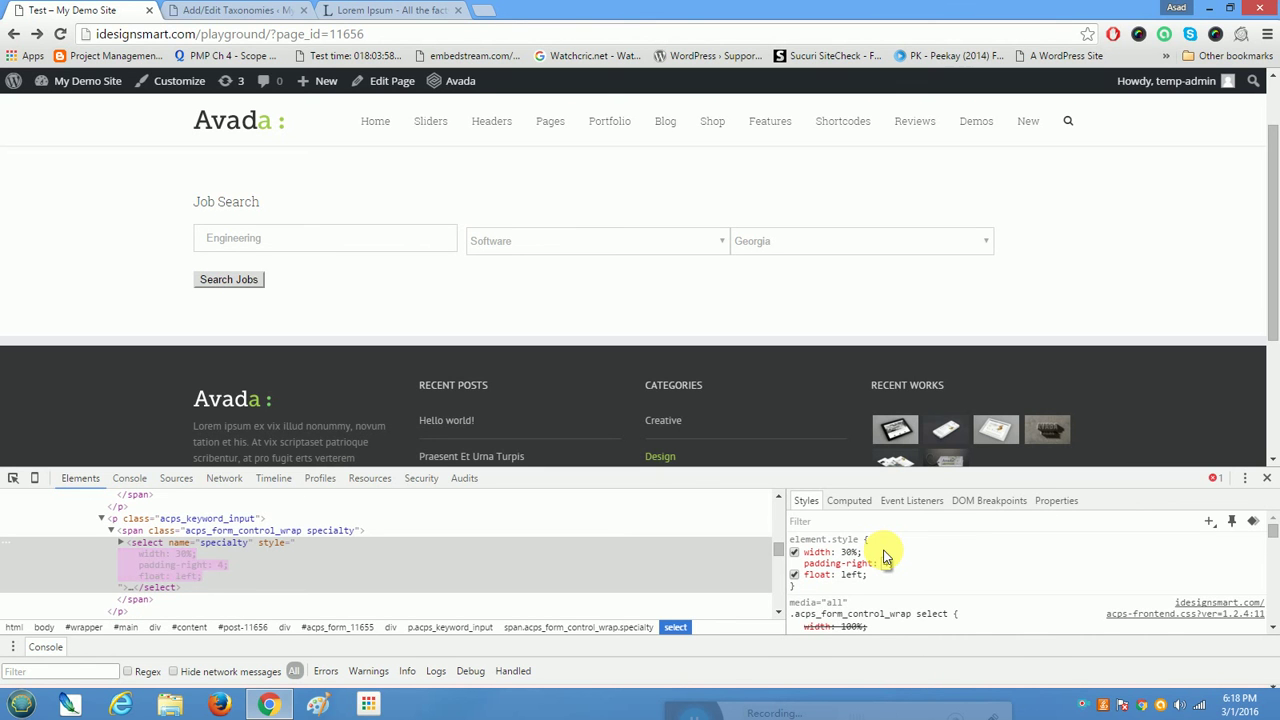
text(x)
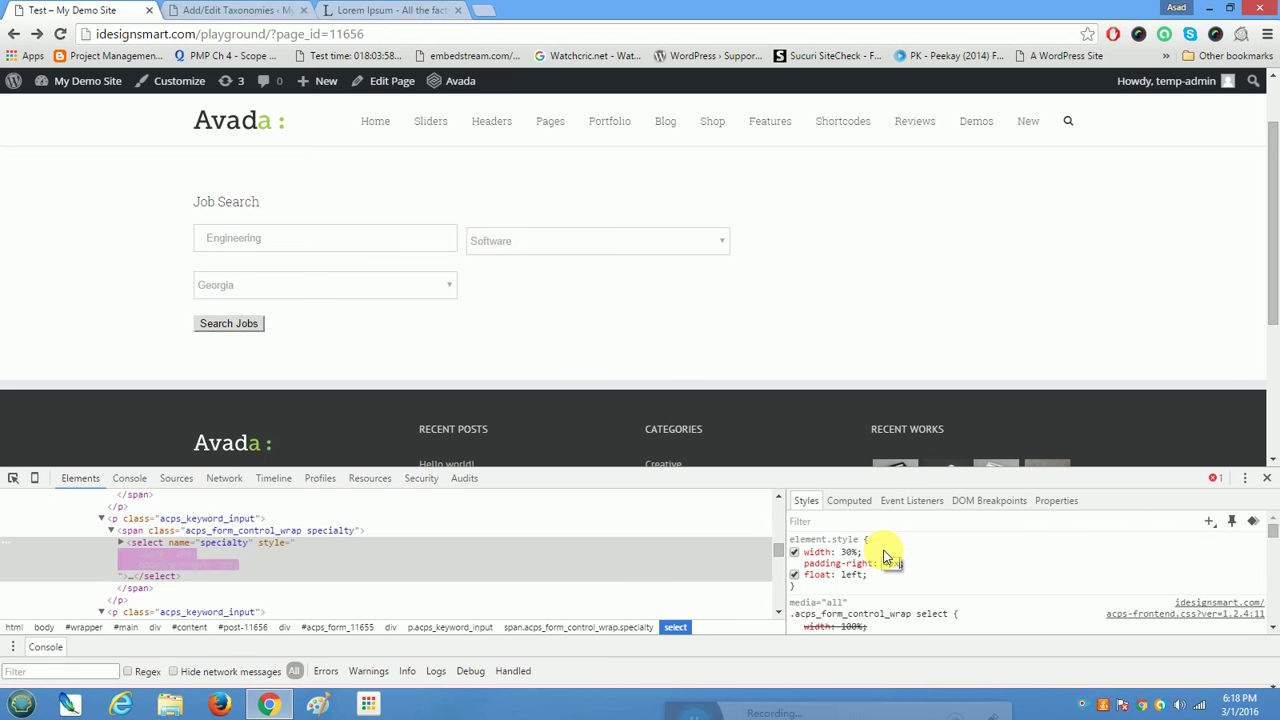
key(BackSpace)
key(BackSpace)
key(BackSpace)
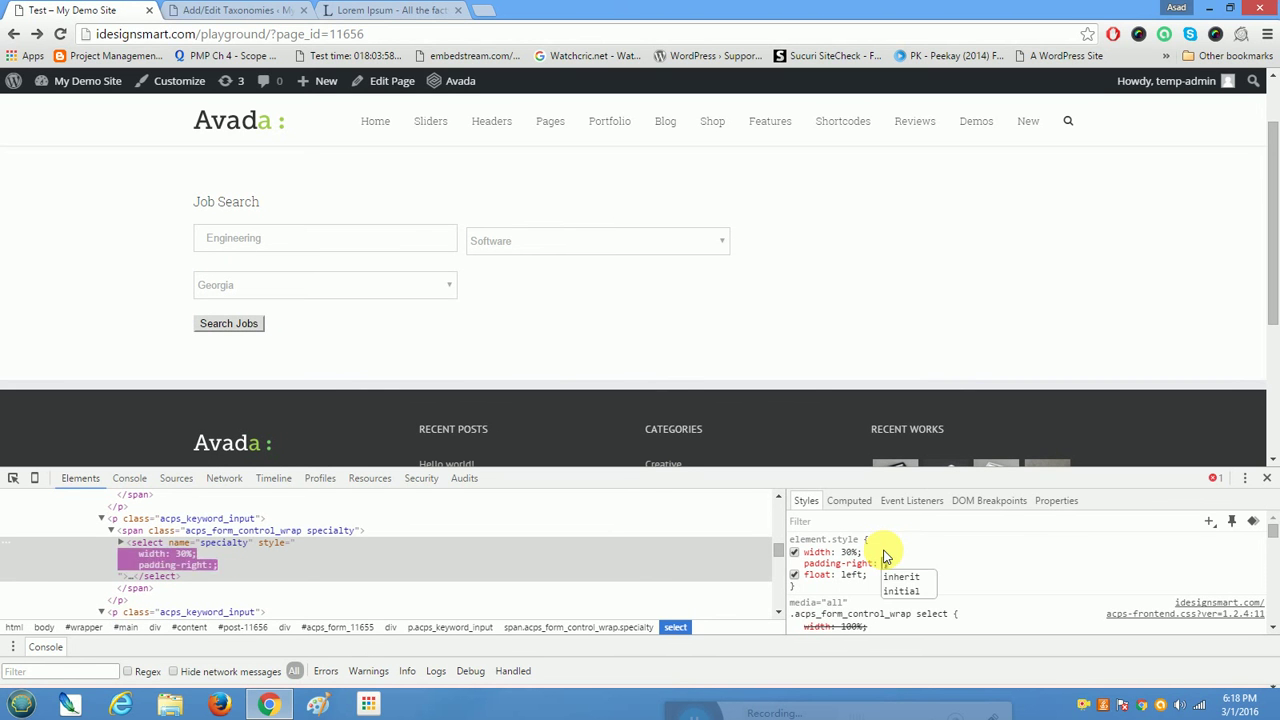
text(10px;)
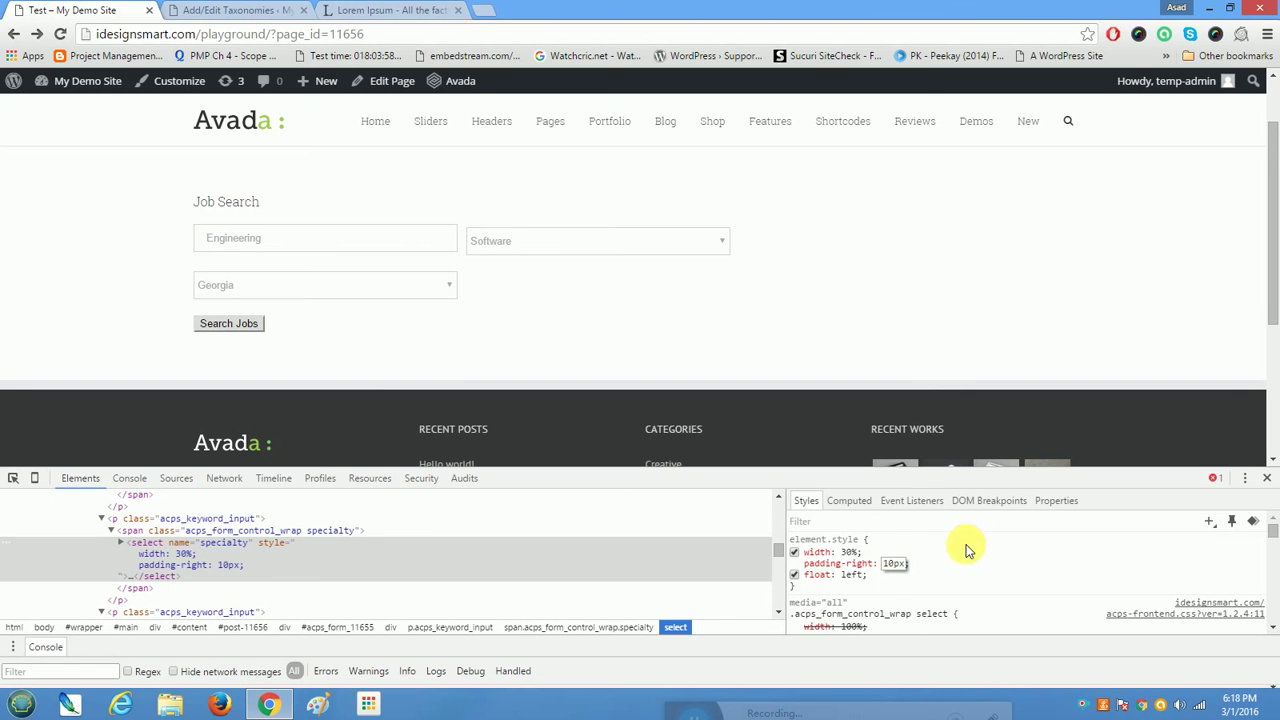
- Set the specialty dropdown's inline width to 20%
click(853, 556)
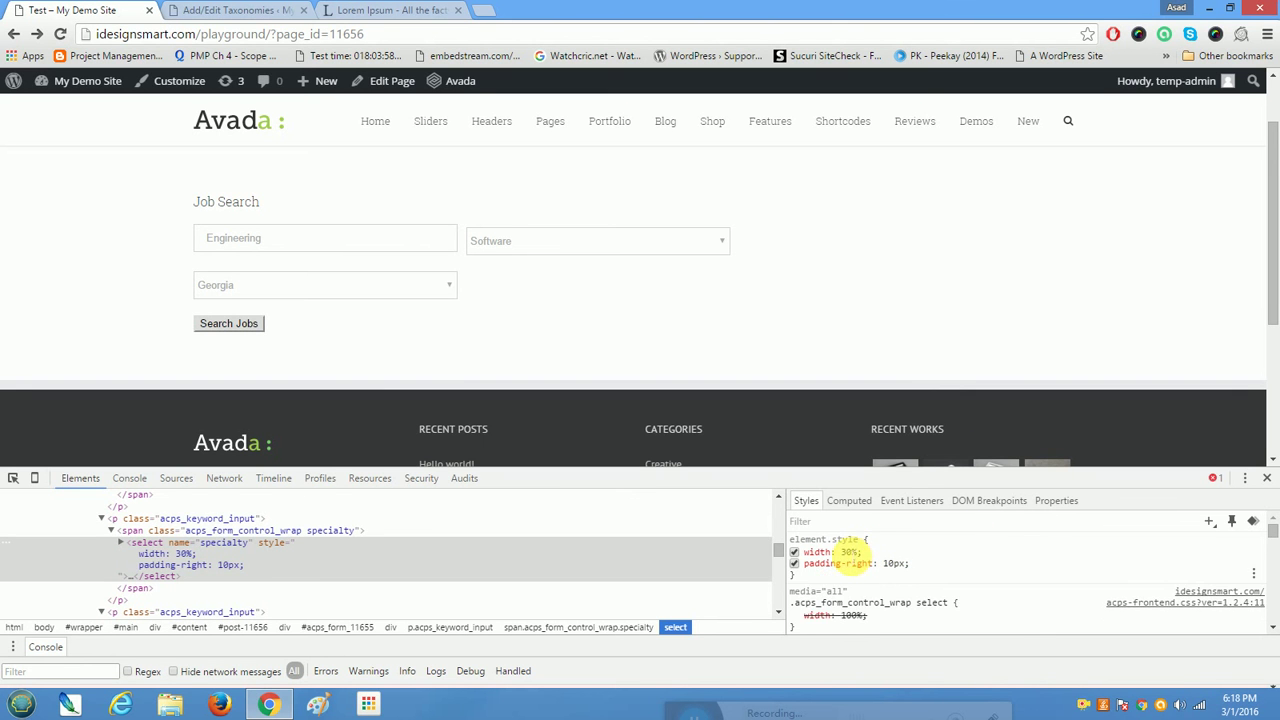
click(849, 555)
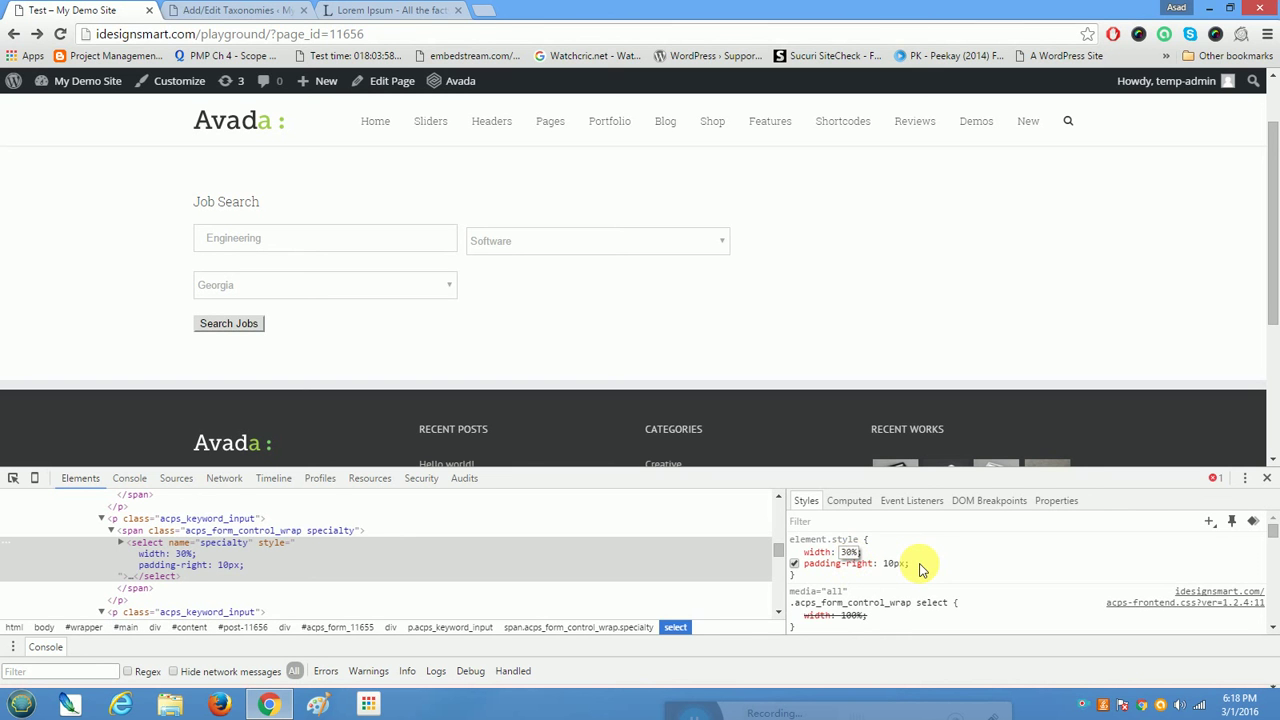
key(BackSpace)
text(3)
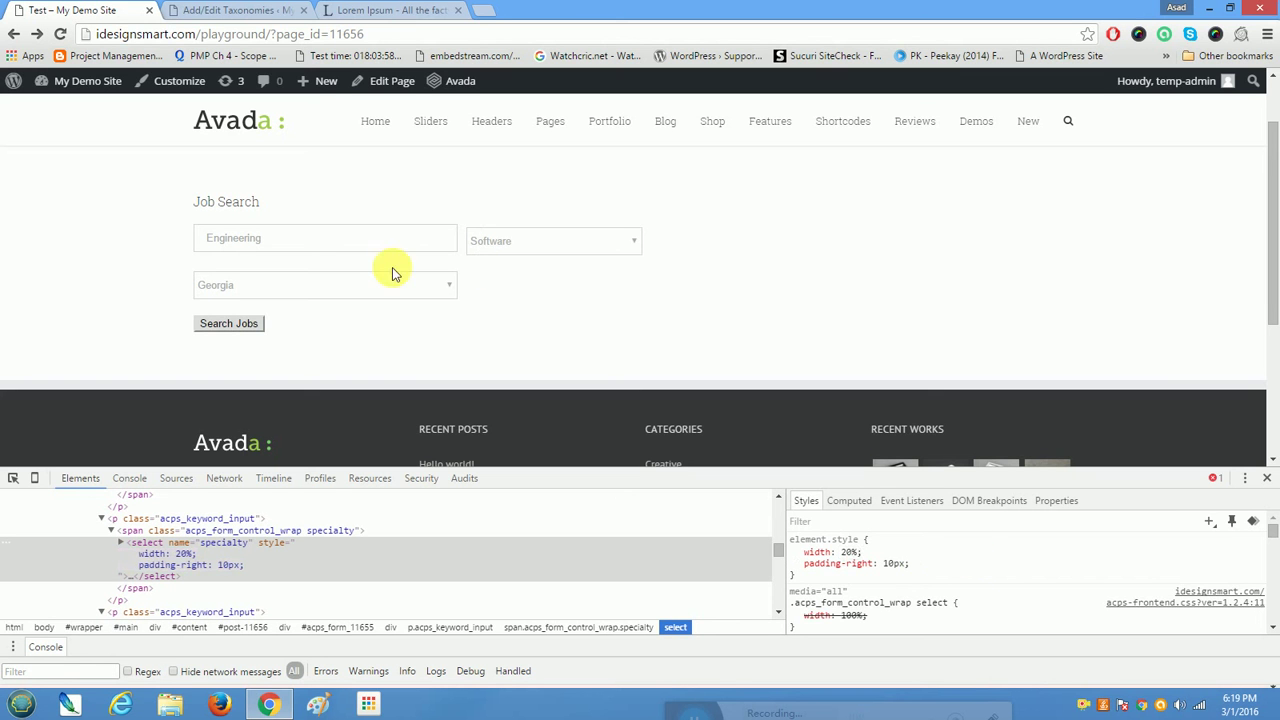
click(237, 328)
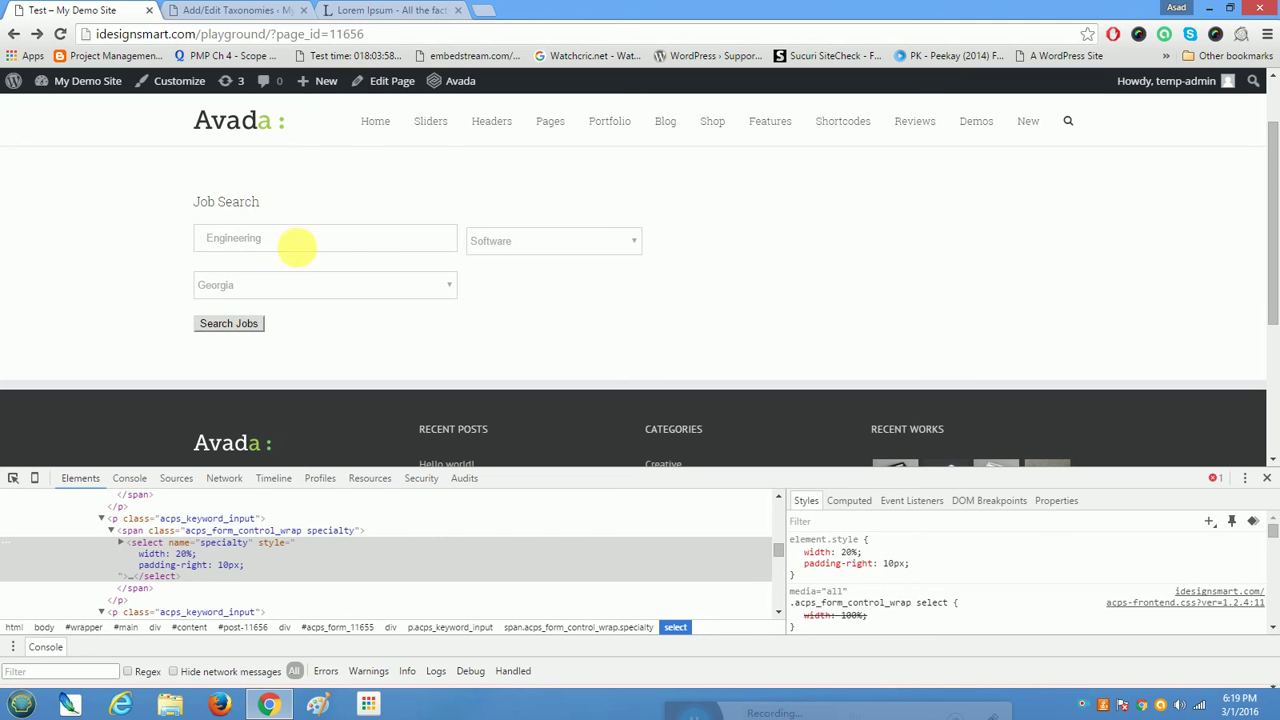
drag(191, 203, 209, 203)
drag(309, 211, 586, 309)
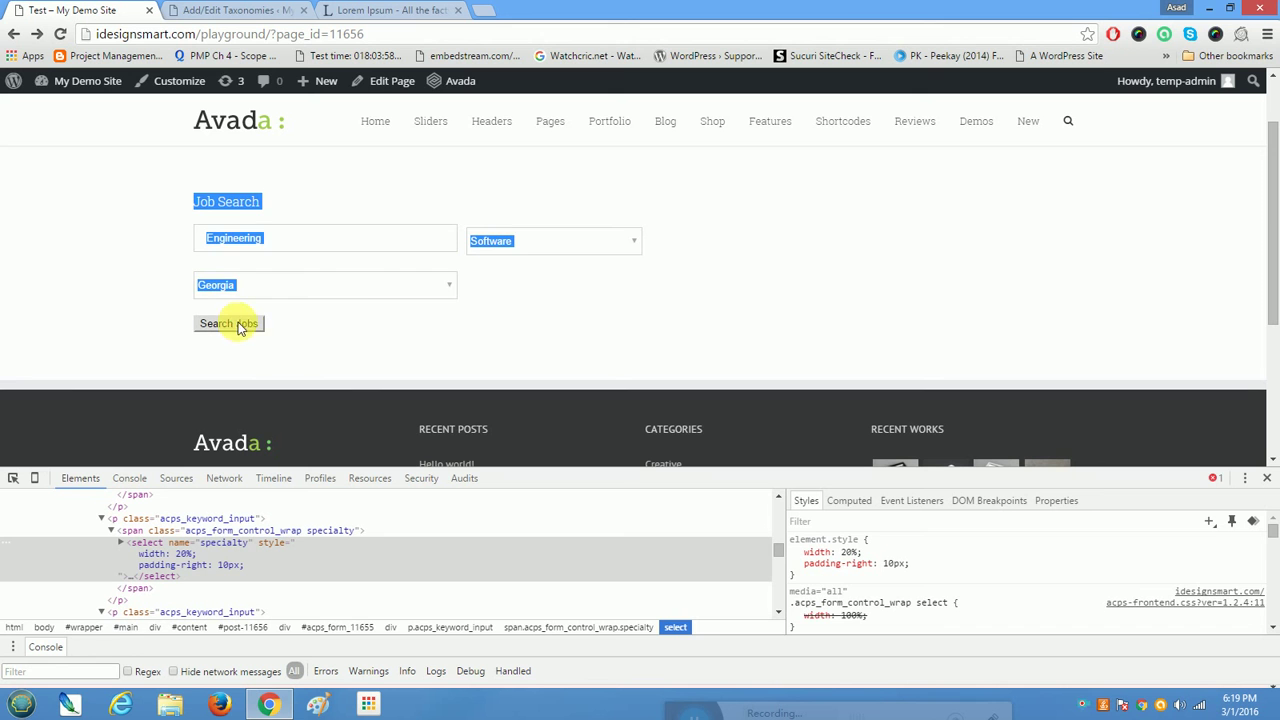
click(600, 291)
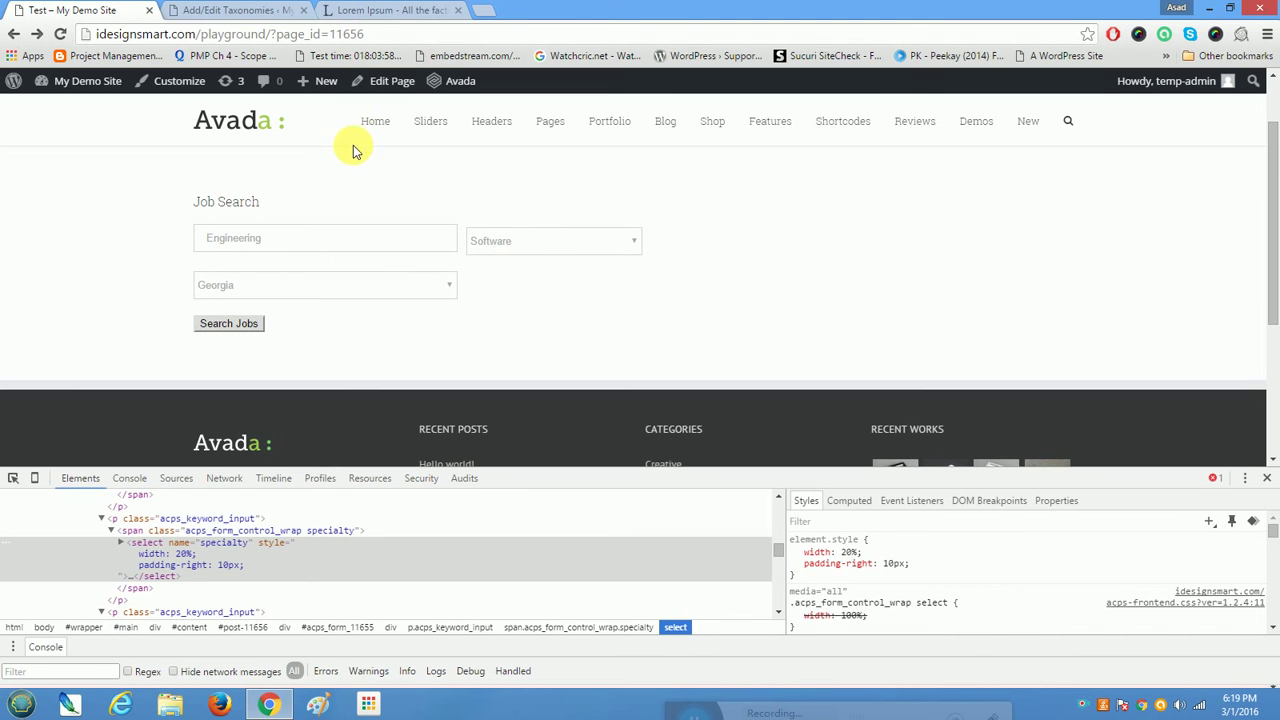
- Close the Lorem Ipsum page and switch to the Manage Taxonomies page
click(456, 10)
click(205, 10)
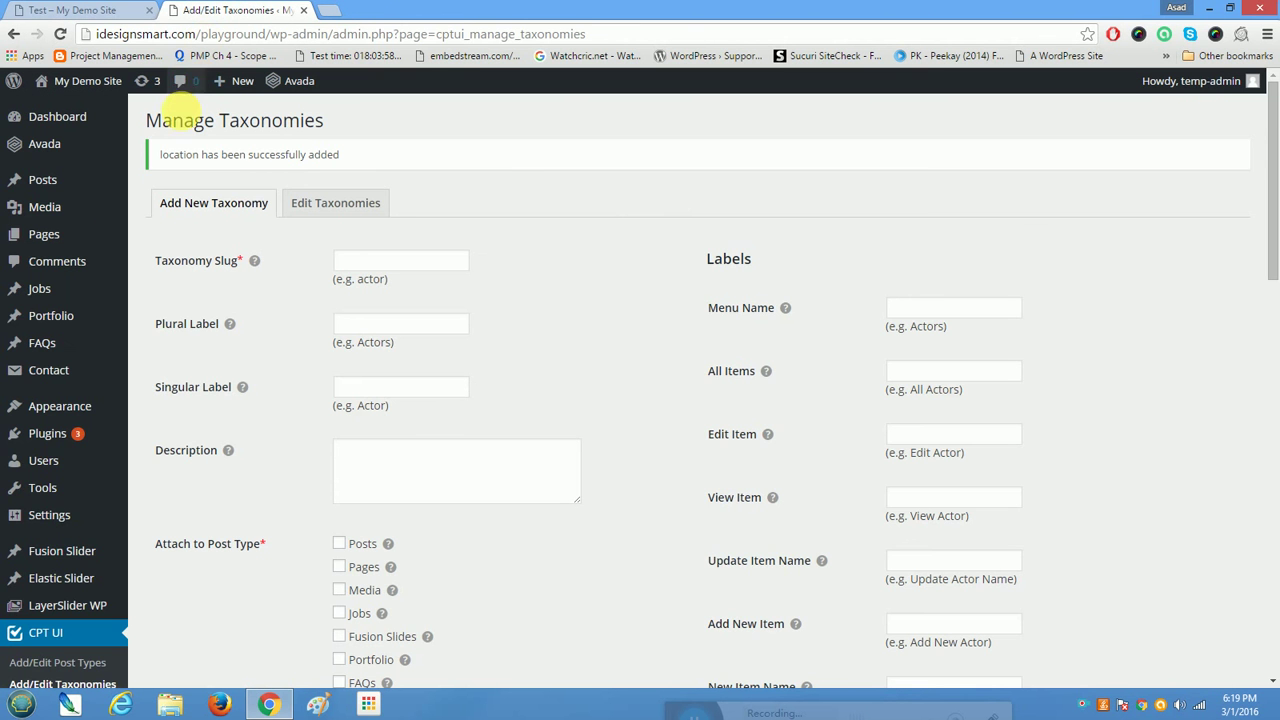
- Review the Add New Taxonomy form, its post type attachment options and the CPT UI entries in the admin navigation
scroll(110, 460, down, 3)
scroll(117, 462, down, 1)
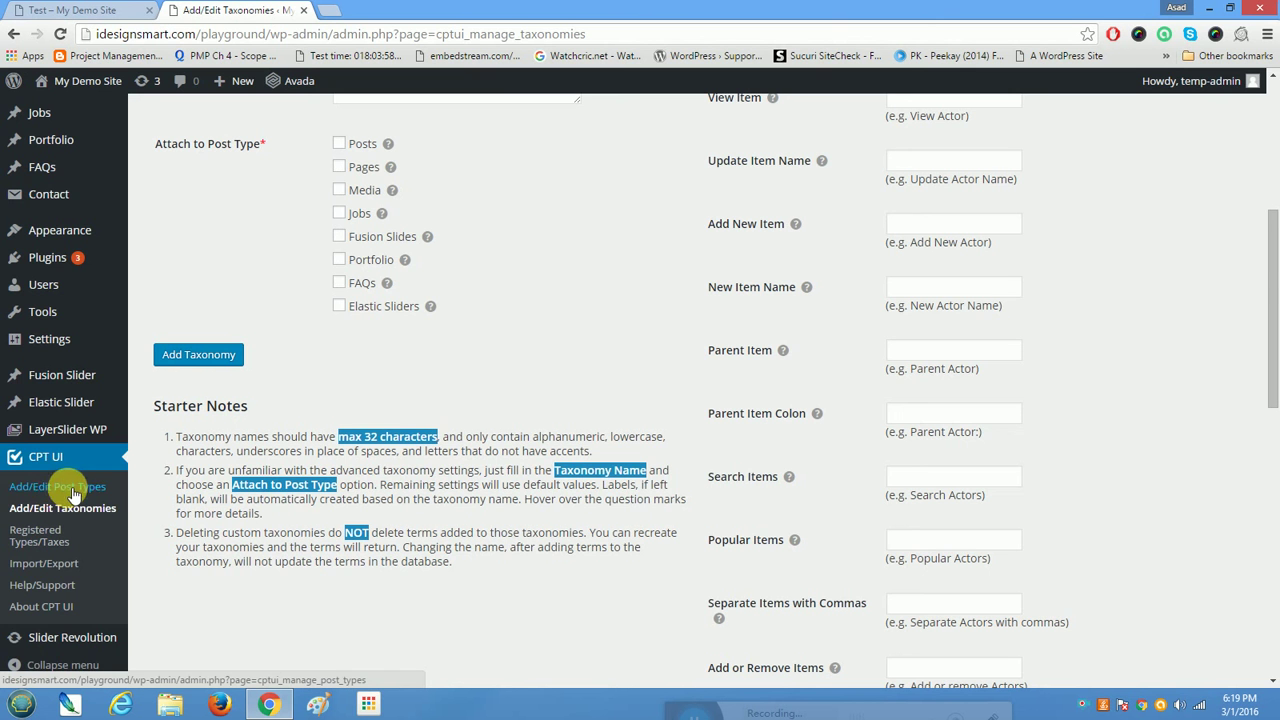
scroll(268, 512, up, 4)
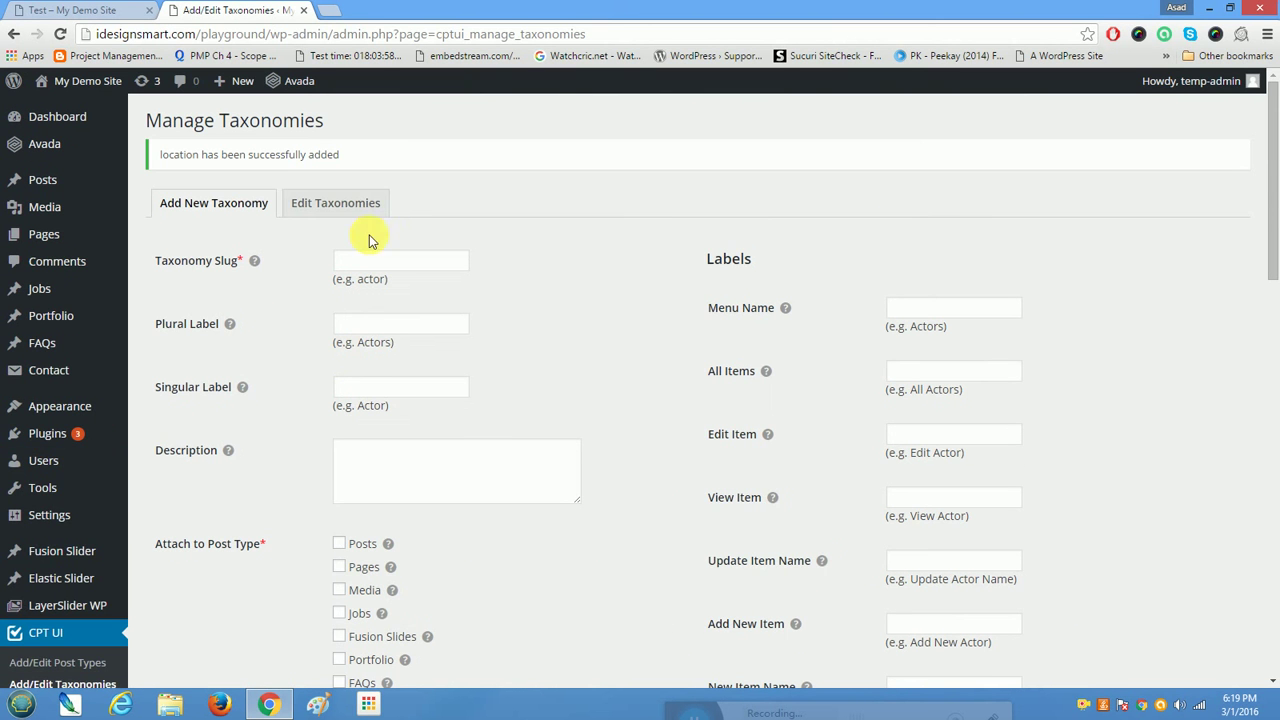
scroll(363, 362, down, 2)
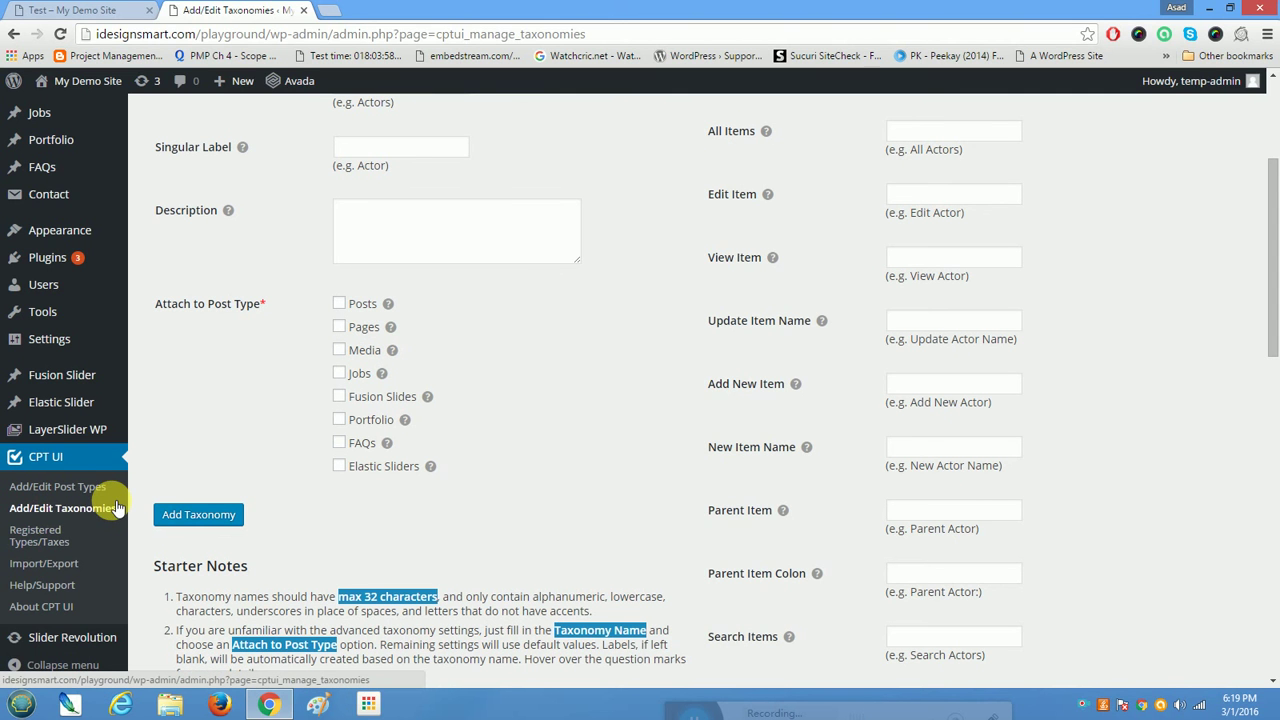
scroll(115, 508, up, 2)
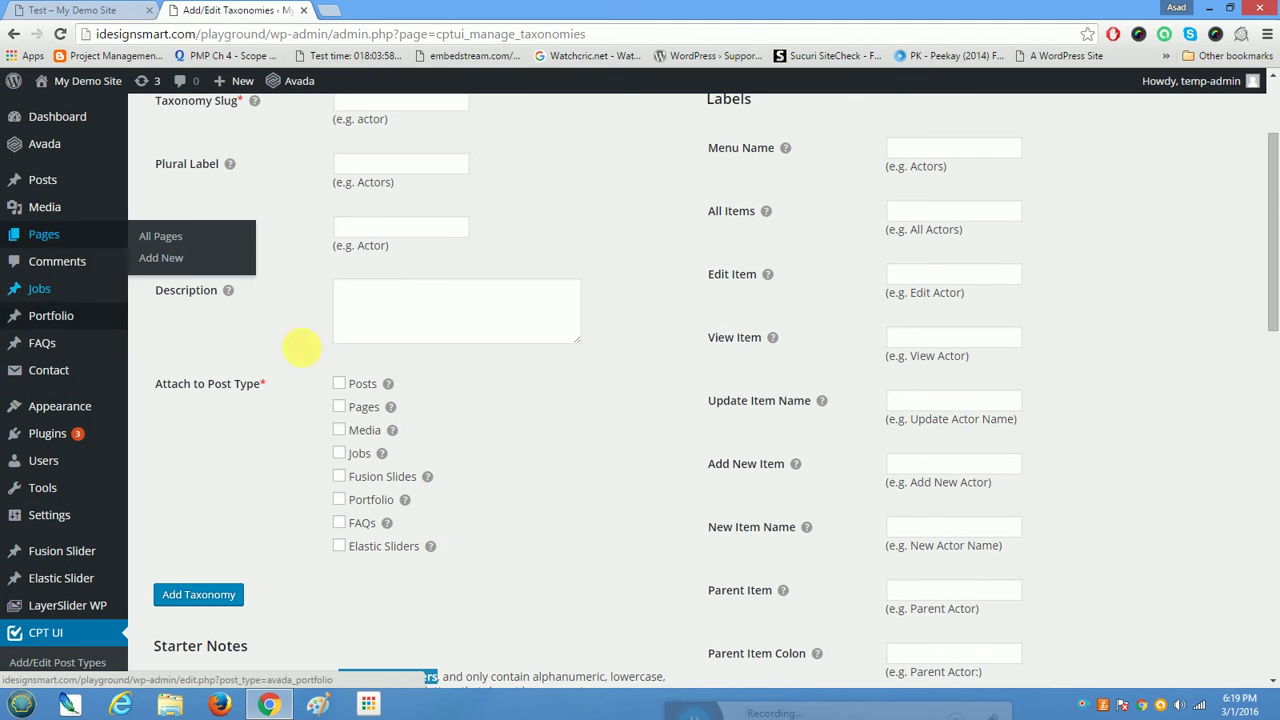
scroll(374, 520, down, 2)
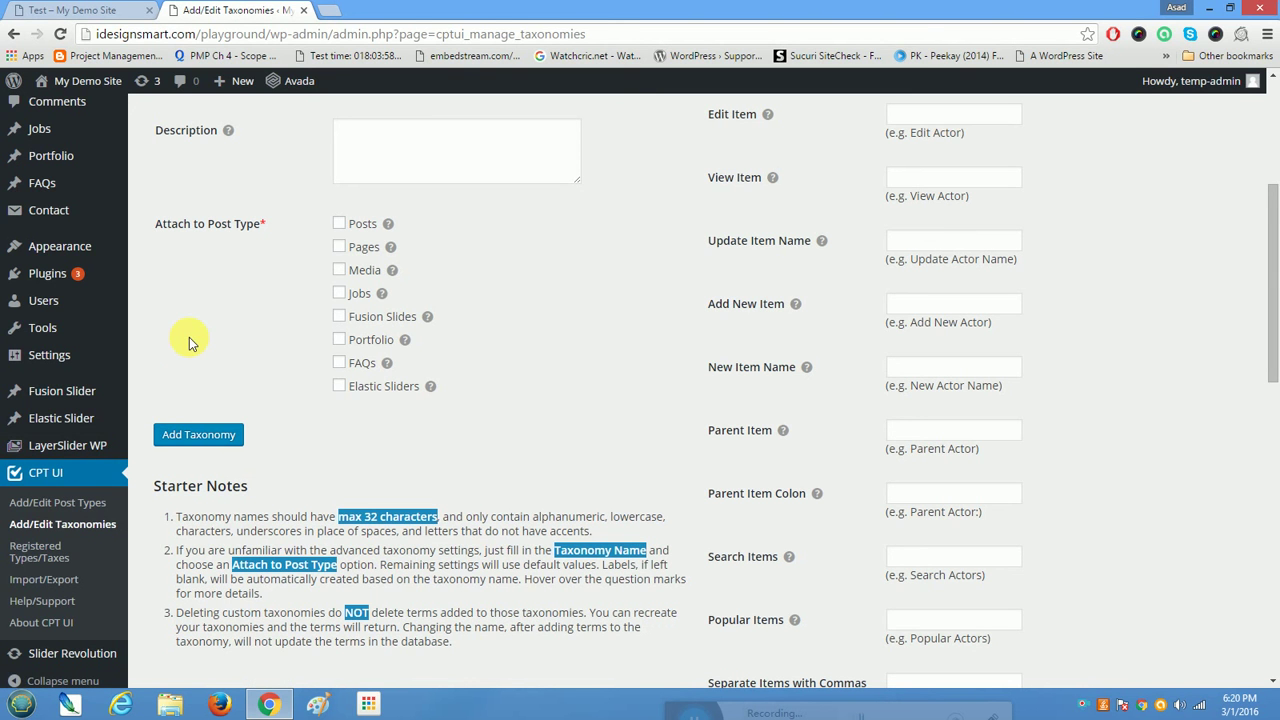
click(240, 436)
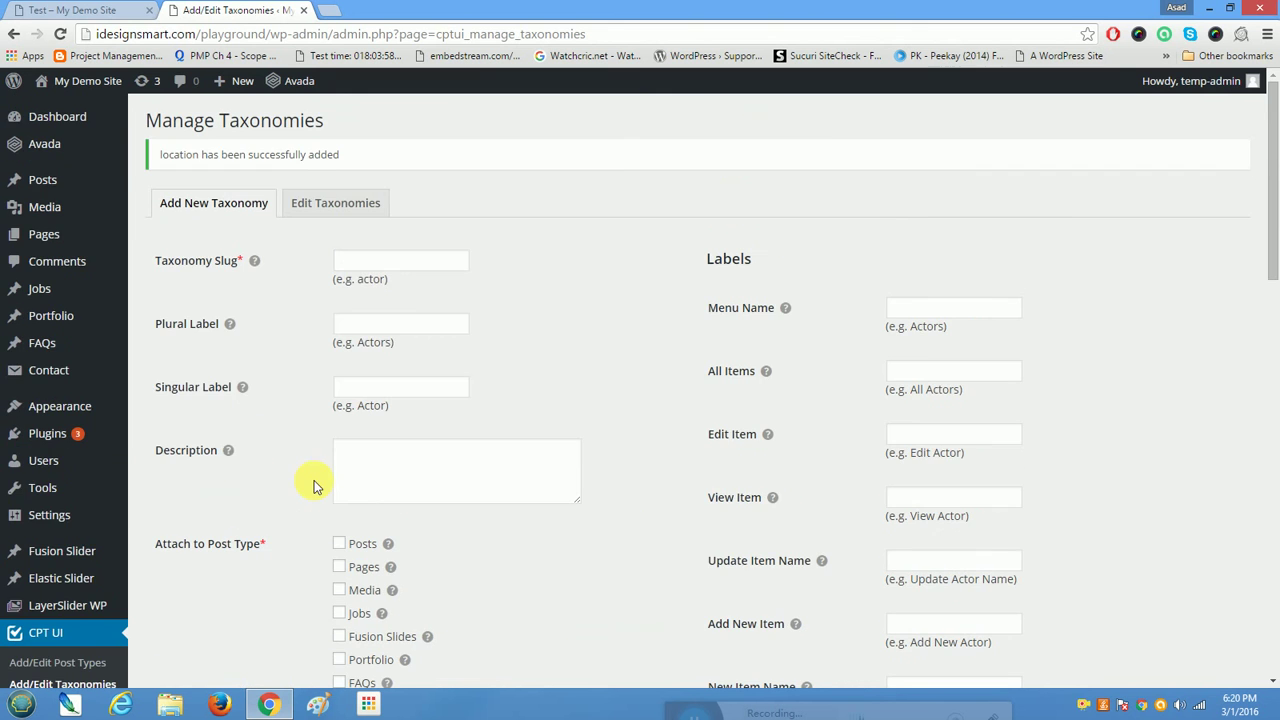
- Close the developer tools on the job search test page and return to the Manage Taxonomies page
click(50, 10)
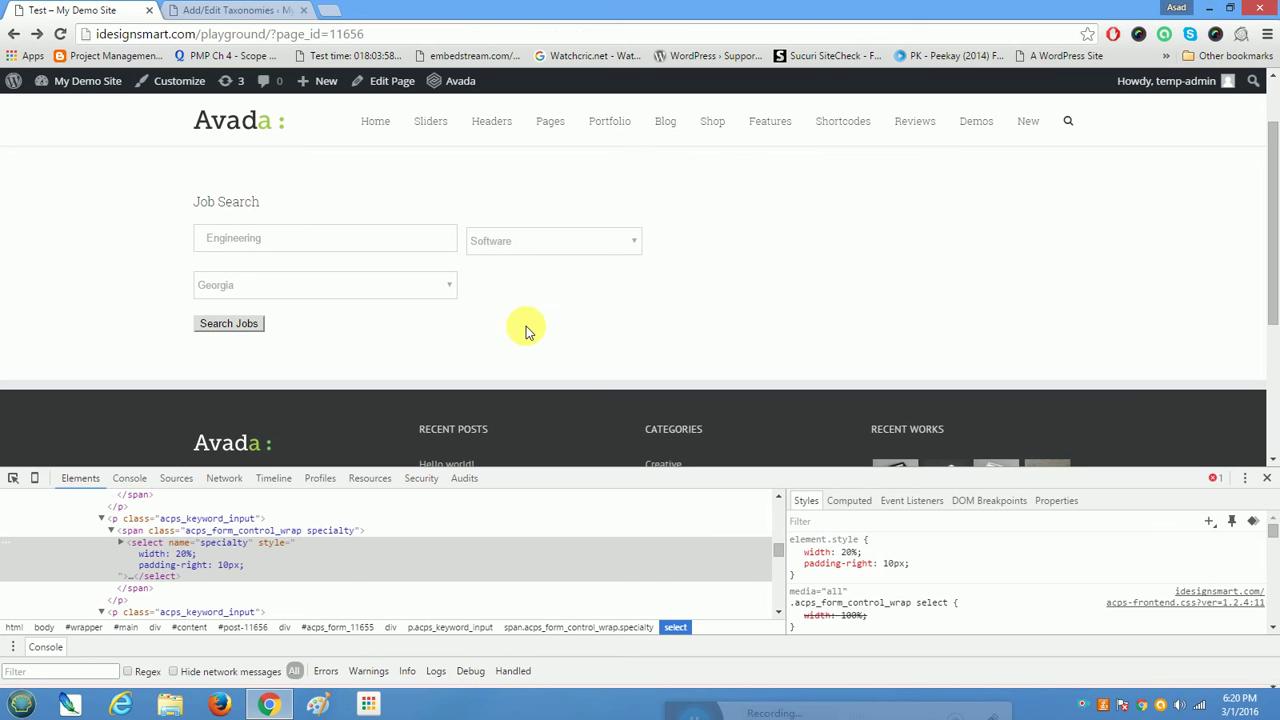
click(1267, 479)
click(220, 8)
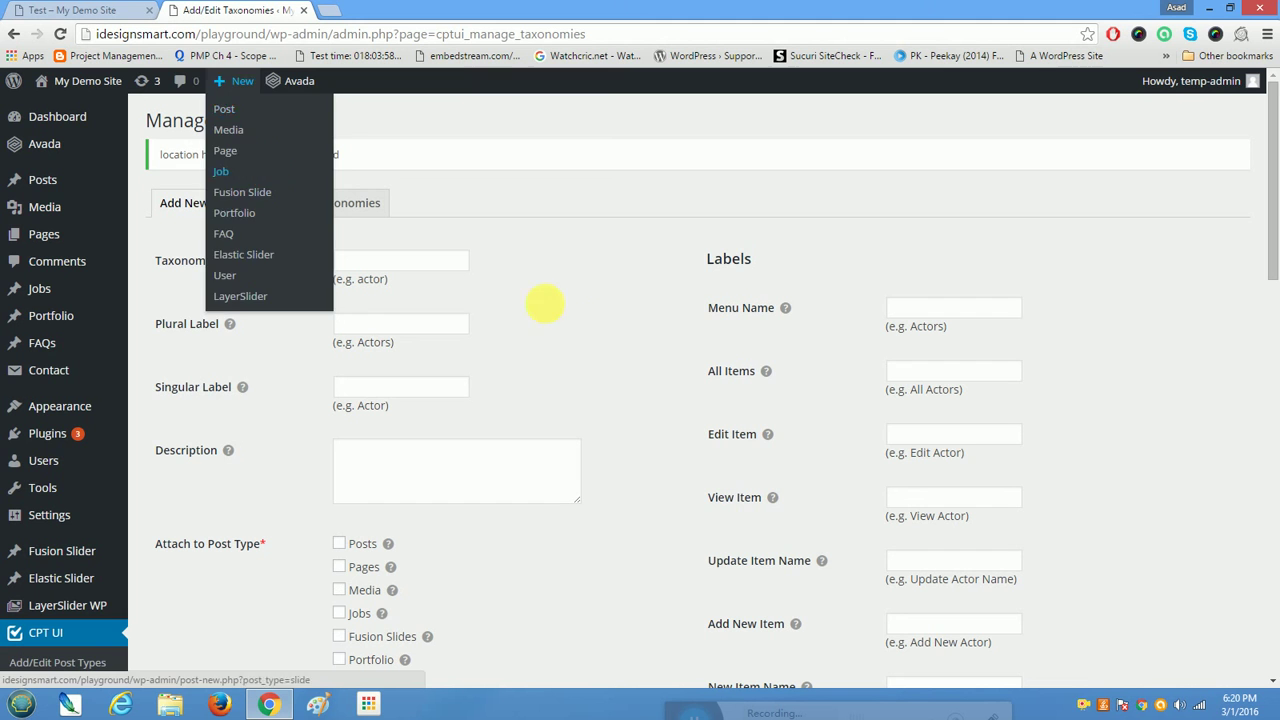
drag(712, 262, 779, 267)
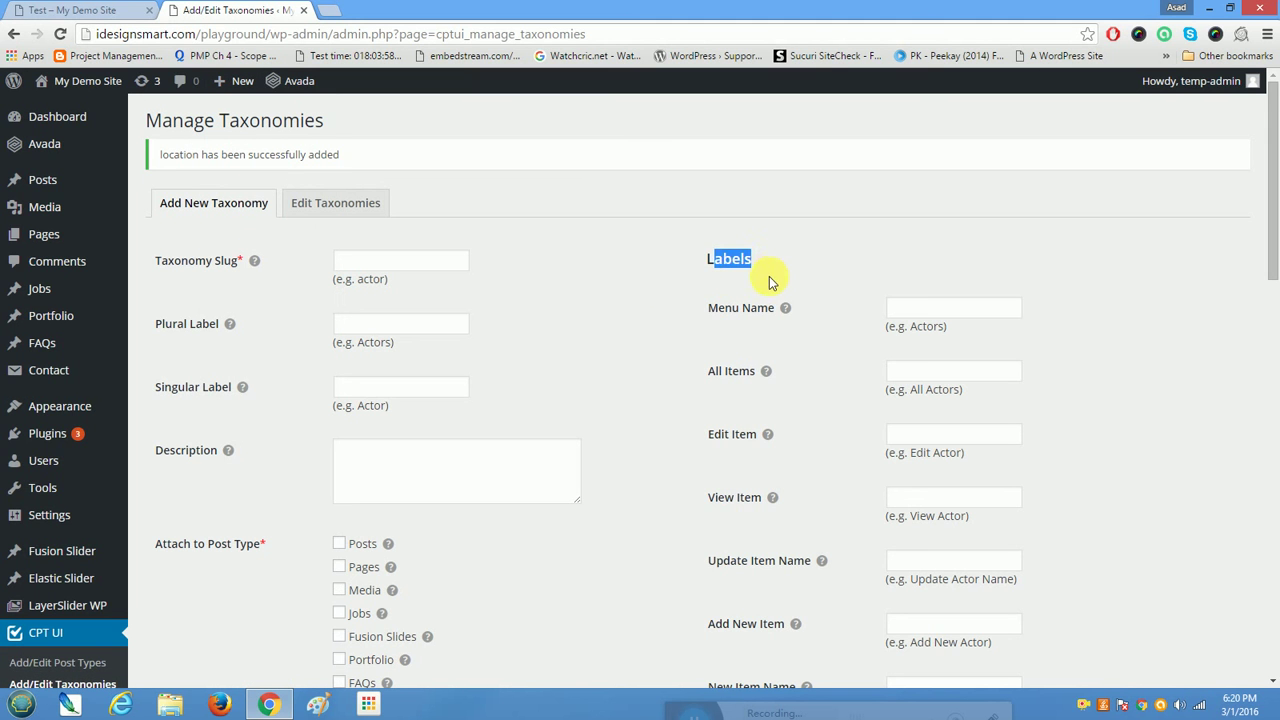
click(766, 264)
double_click(735, 261)
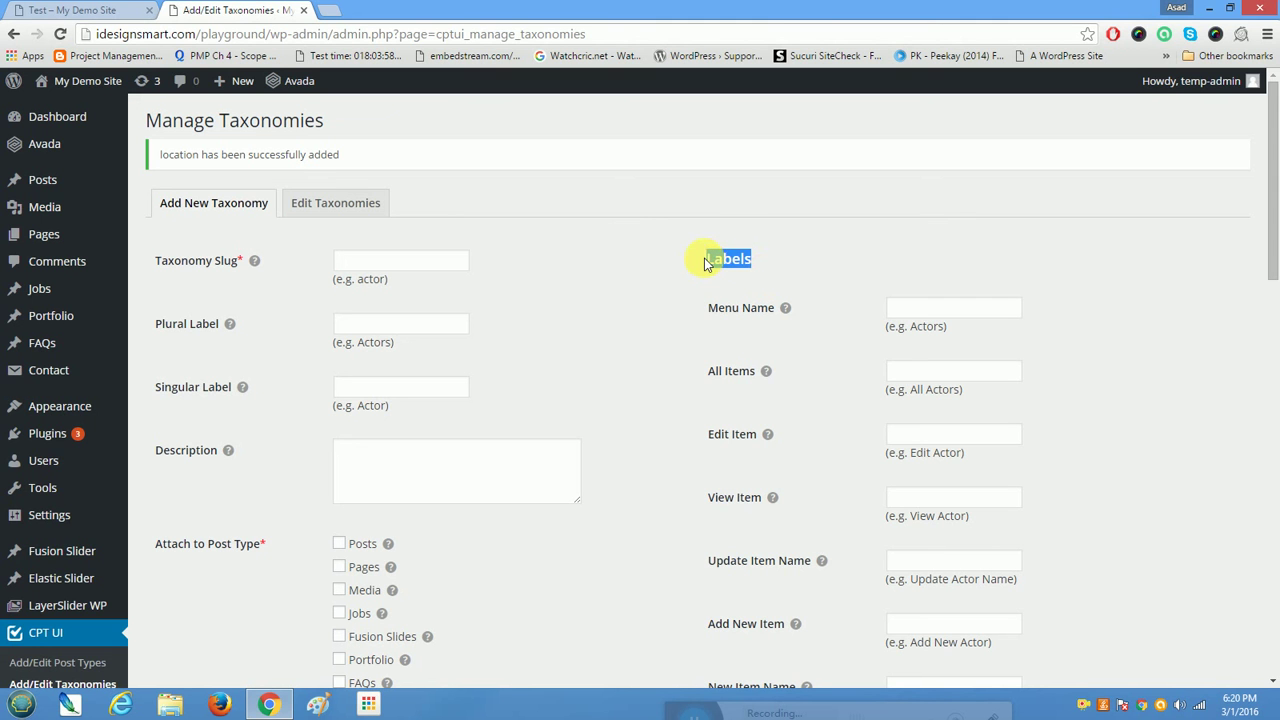